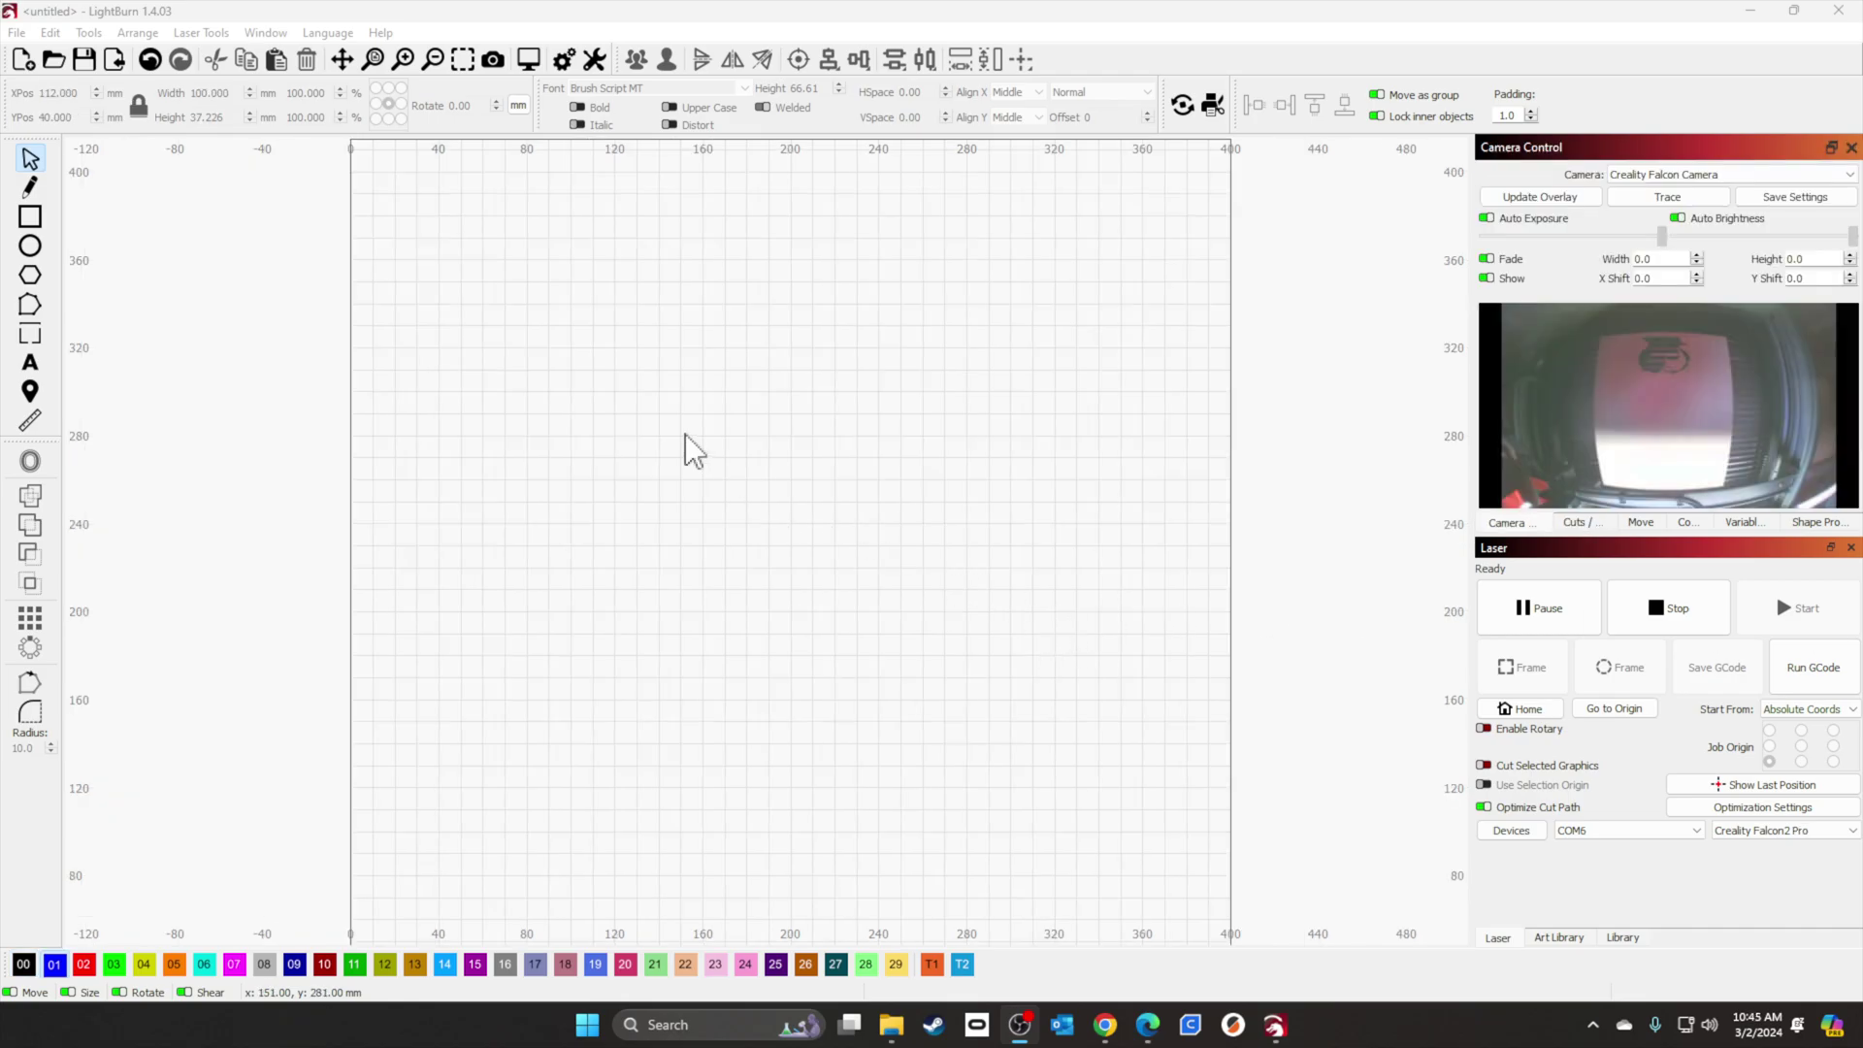
Step: Place the text 'Ralph' in Brush Script MT on the canvas
{"action": "left_click", "coordinate": [30, 368]}
{"action": "left_click", "coordinate": [604, 486]}
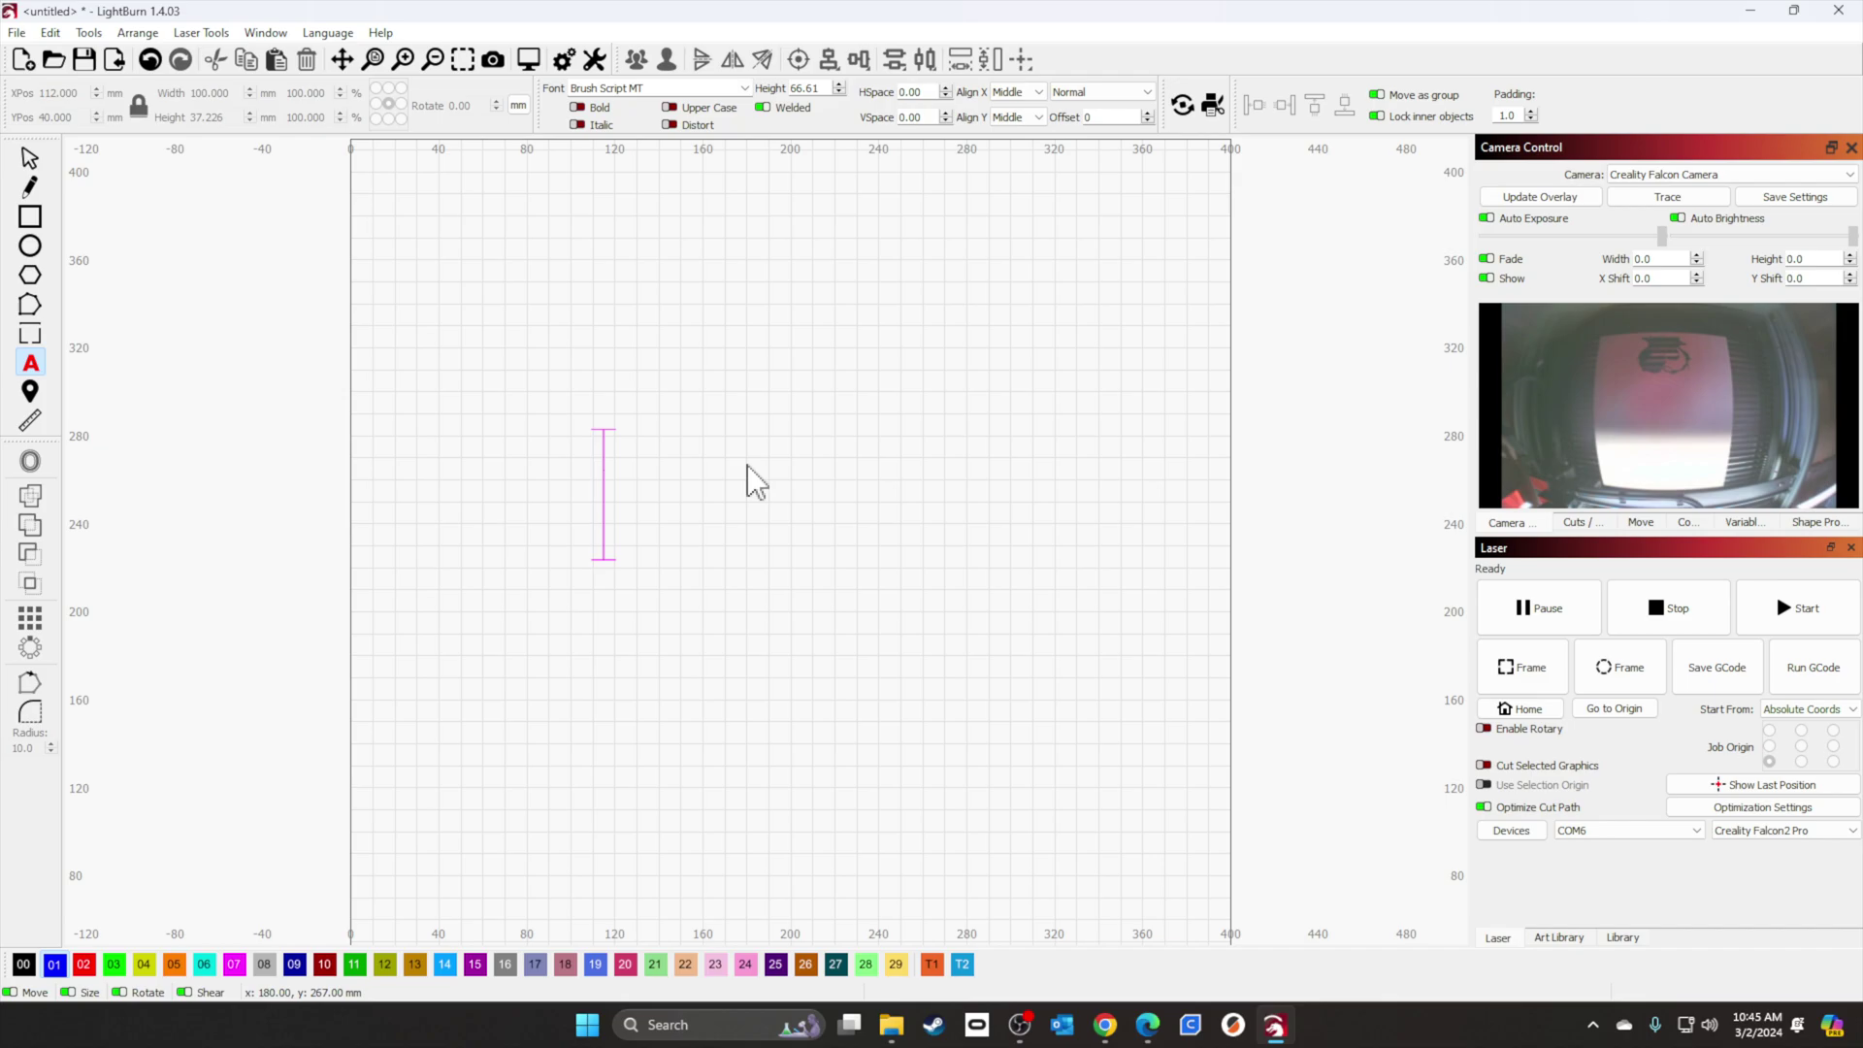
{"action": "type", "text": "Ralph"}
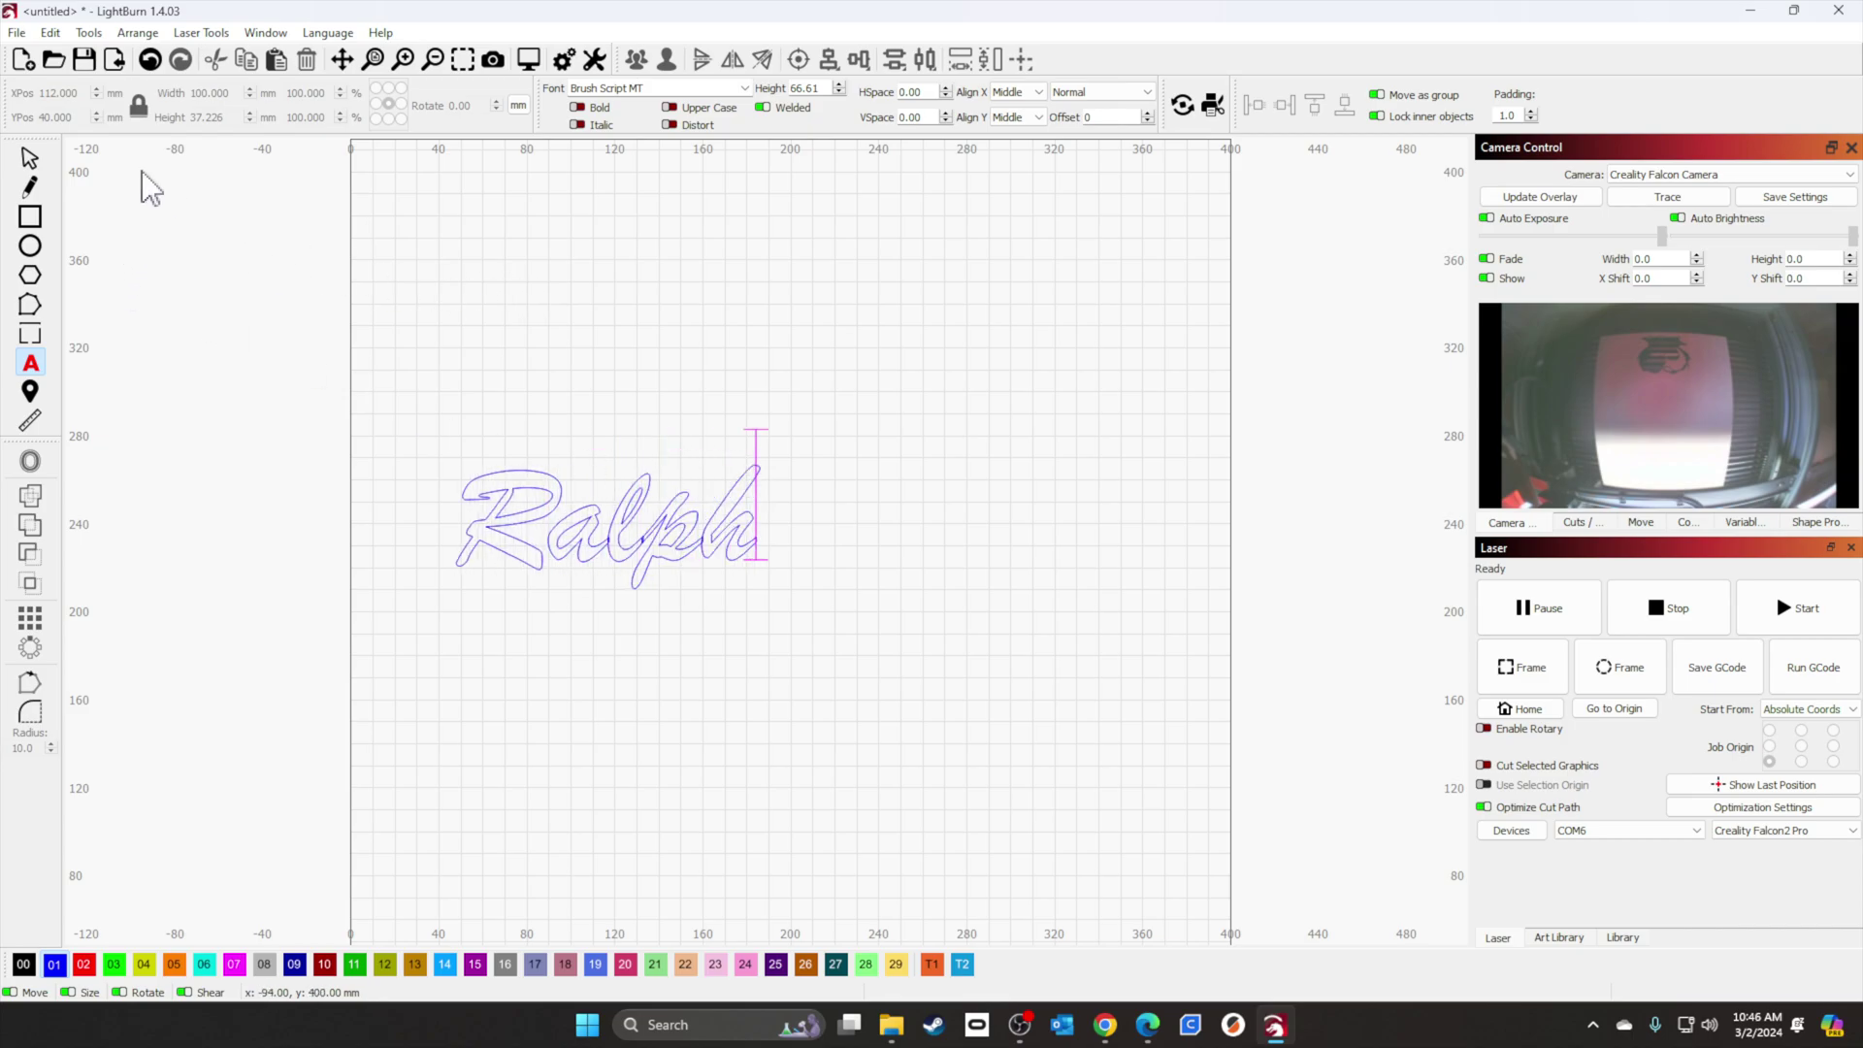
Step: Give the Ralph text a rounded outward offset outline at distance 6.00
{"action": "left_click", "coordinate": [29, 157]}
{"action": "left_click", "coordinate": [689, 316]}
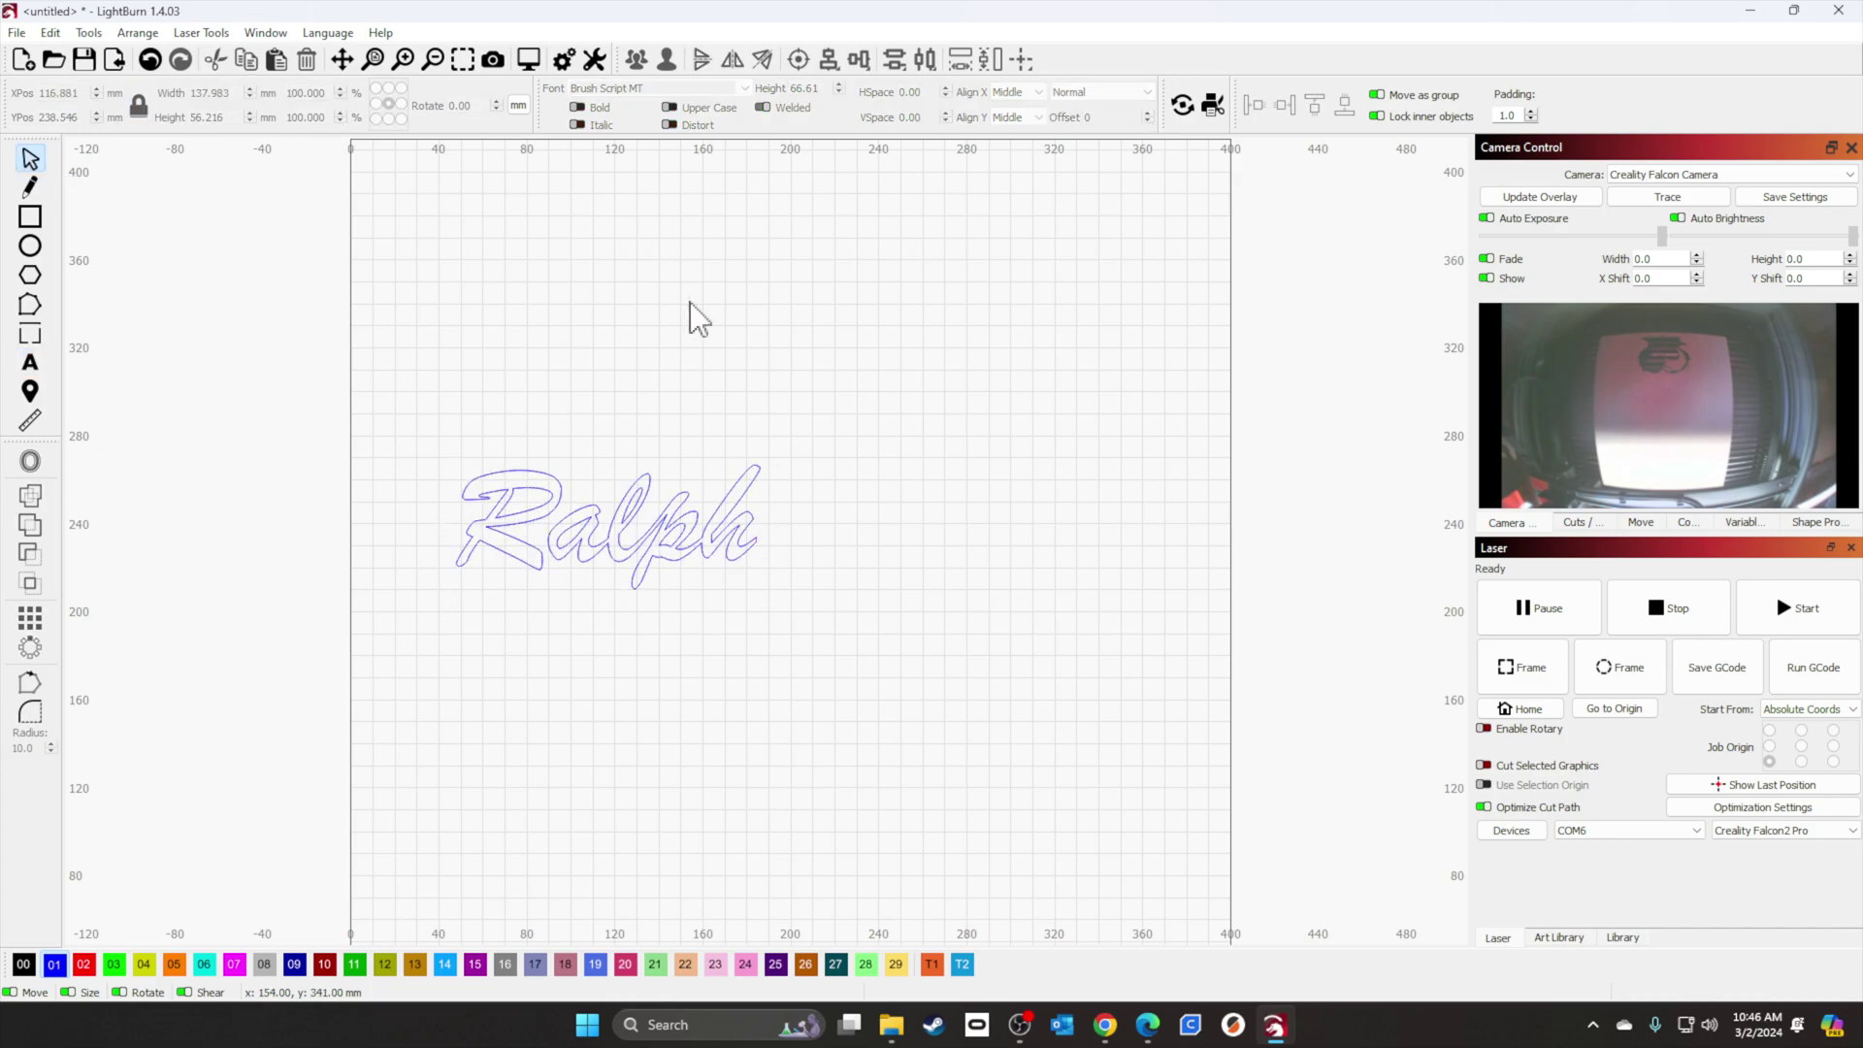
{"action": "left_click", "coordinate": [616, 522]}
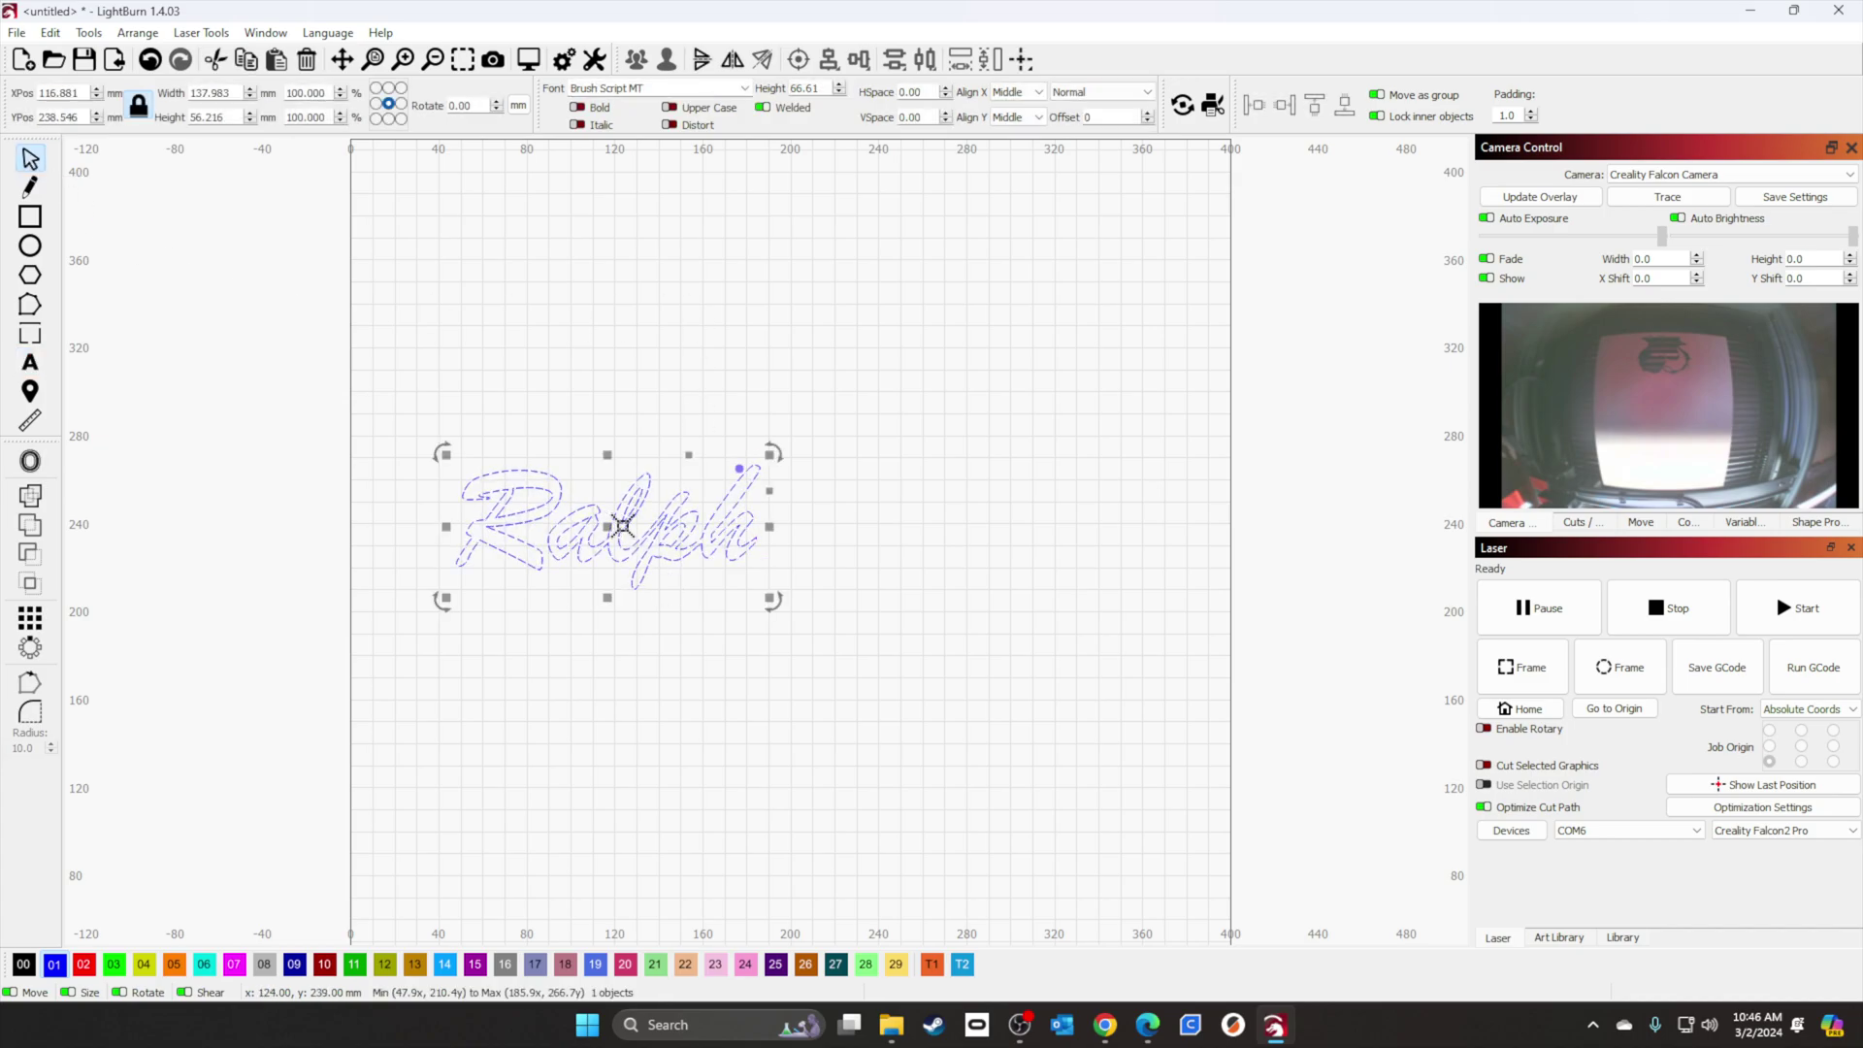
{"action": "left_click", "coordinate": [30, 463]}
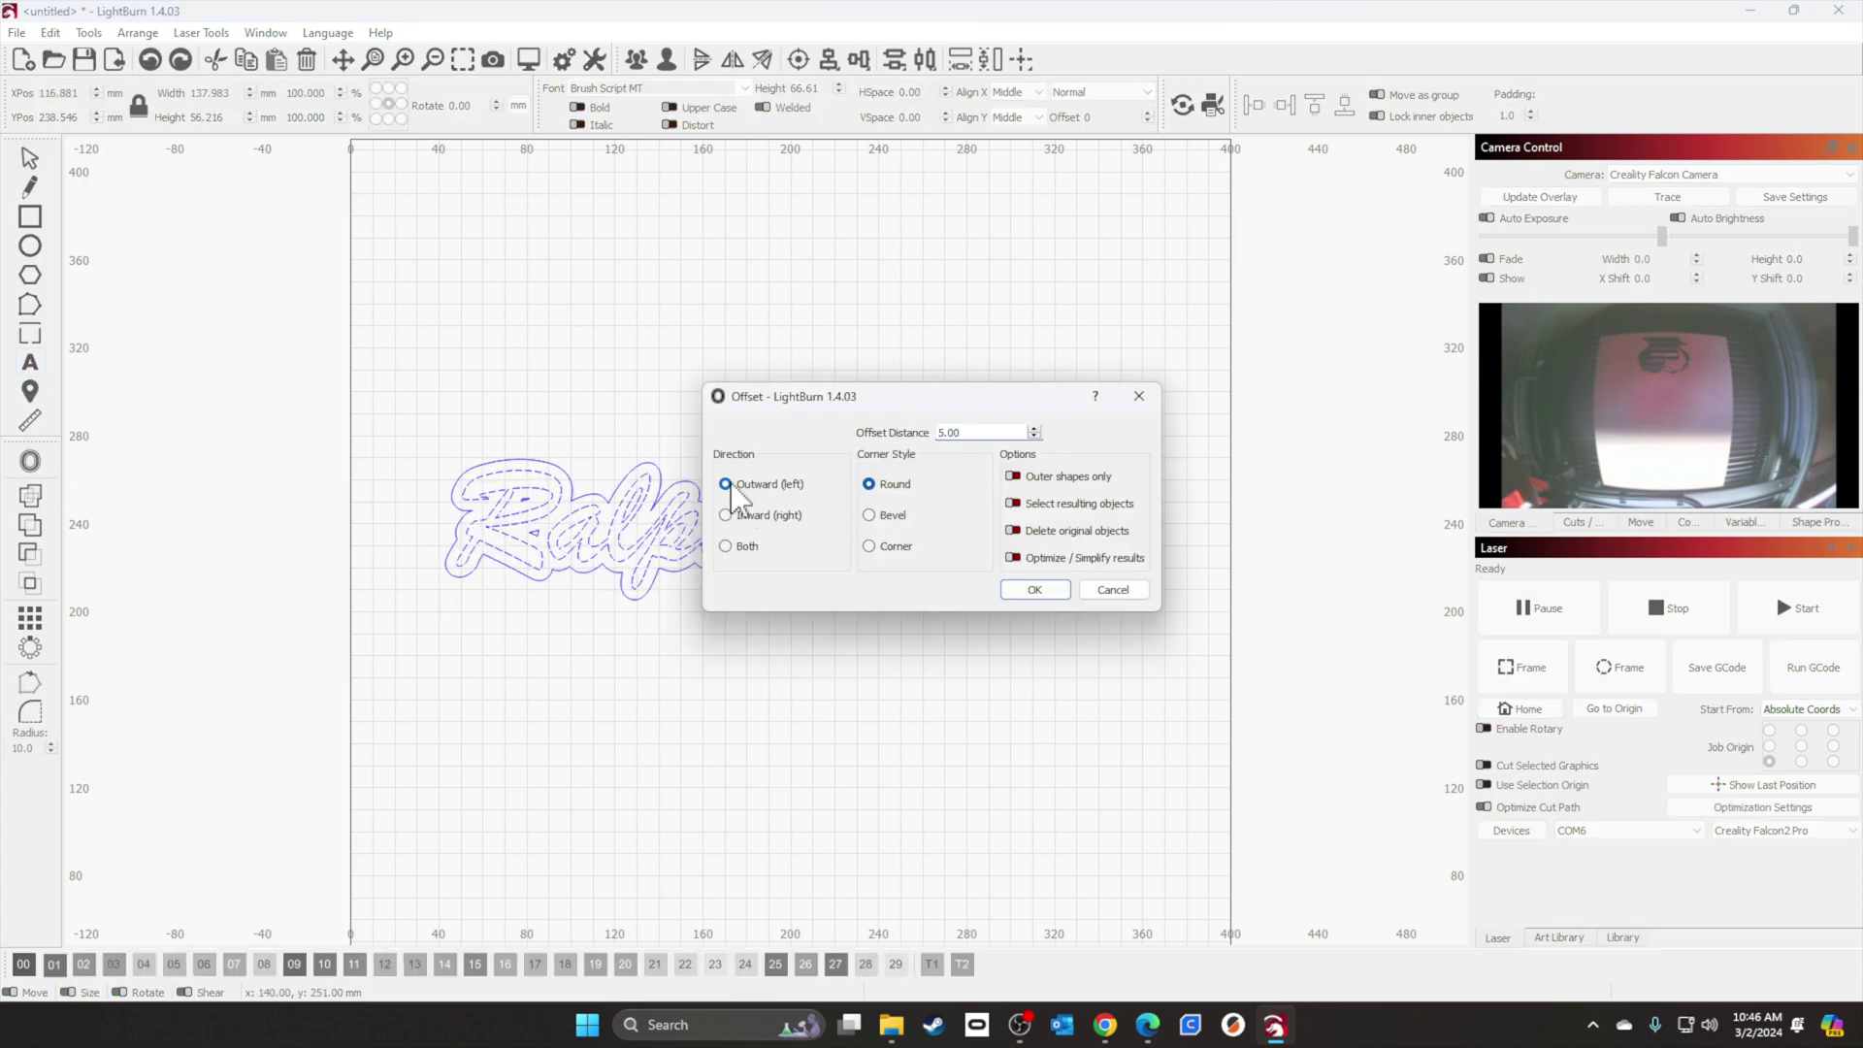
{"action": "scroll", "coordinate": [503, 507], "scroll_direction": "up", "scroll_amount": 4}
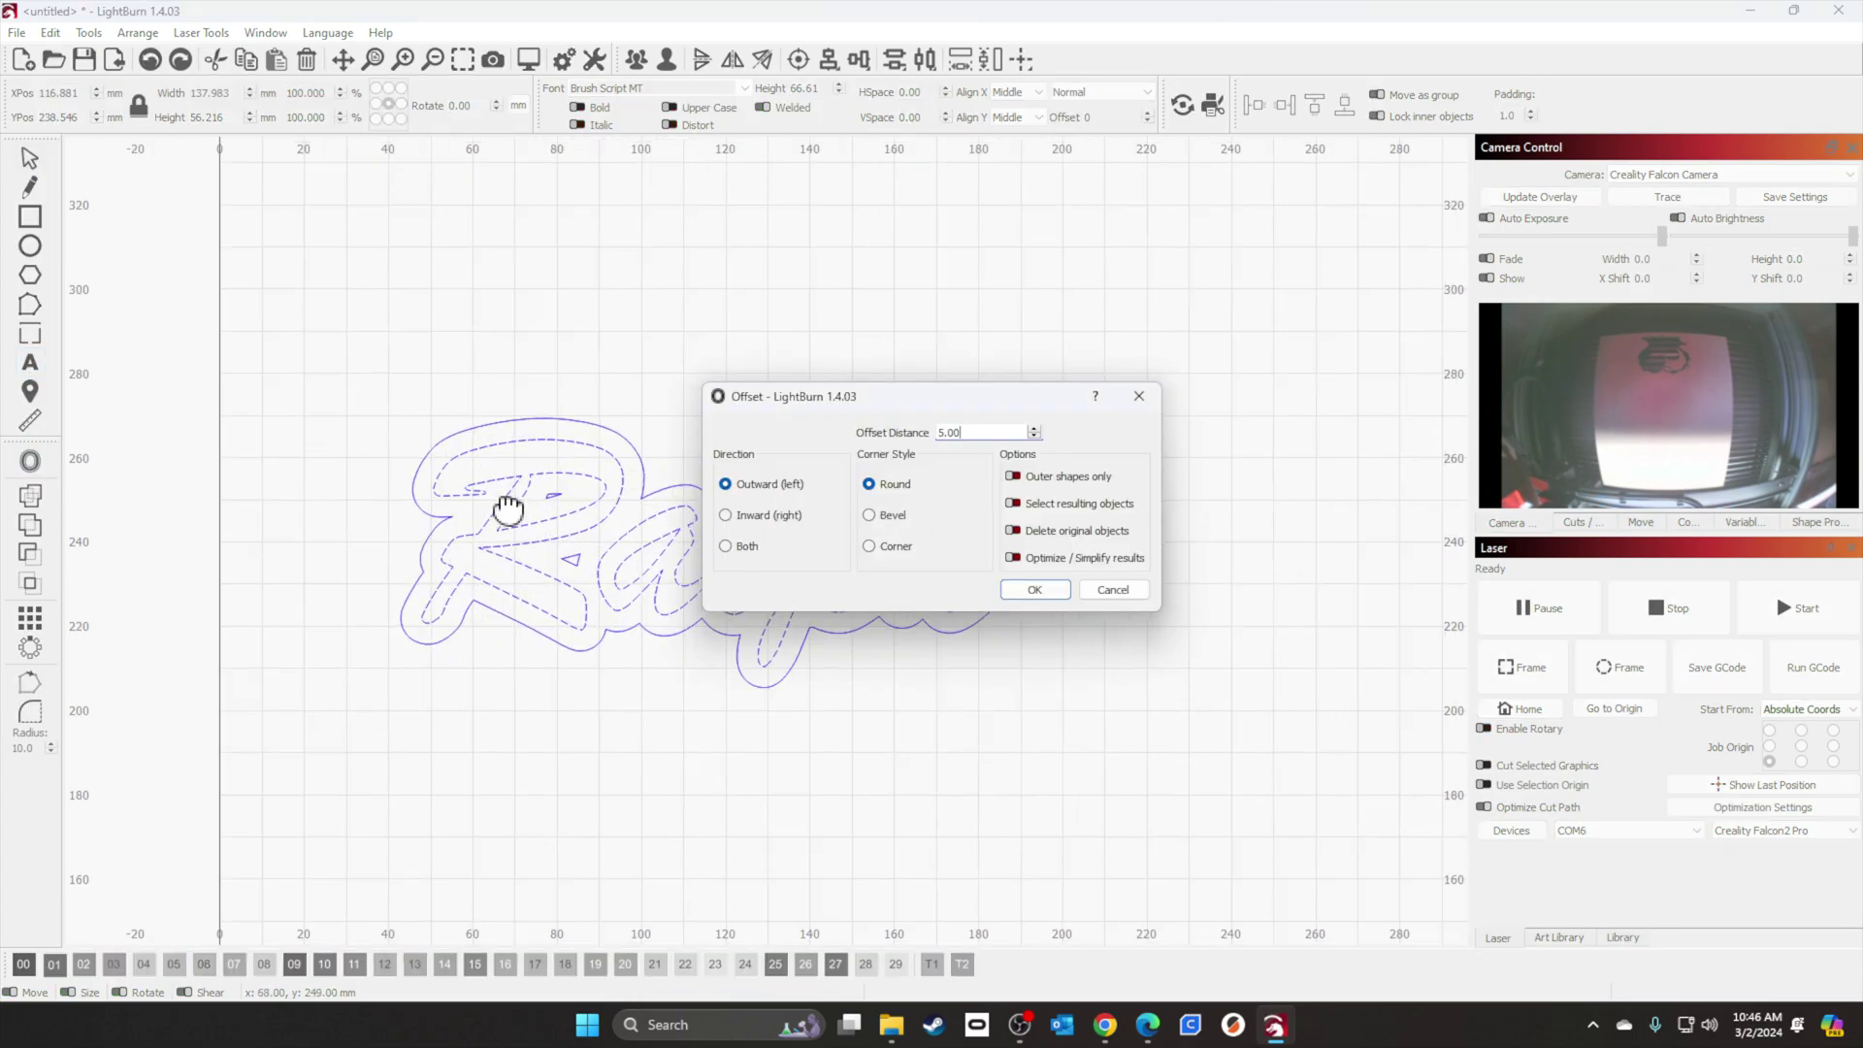
{"action": "left_click", "coordinate": [1035, 428]}
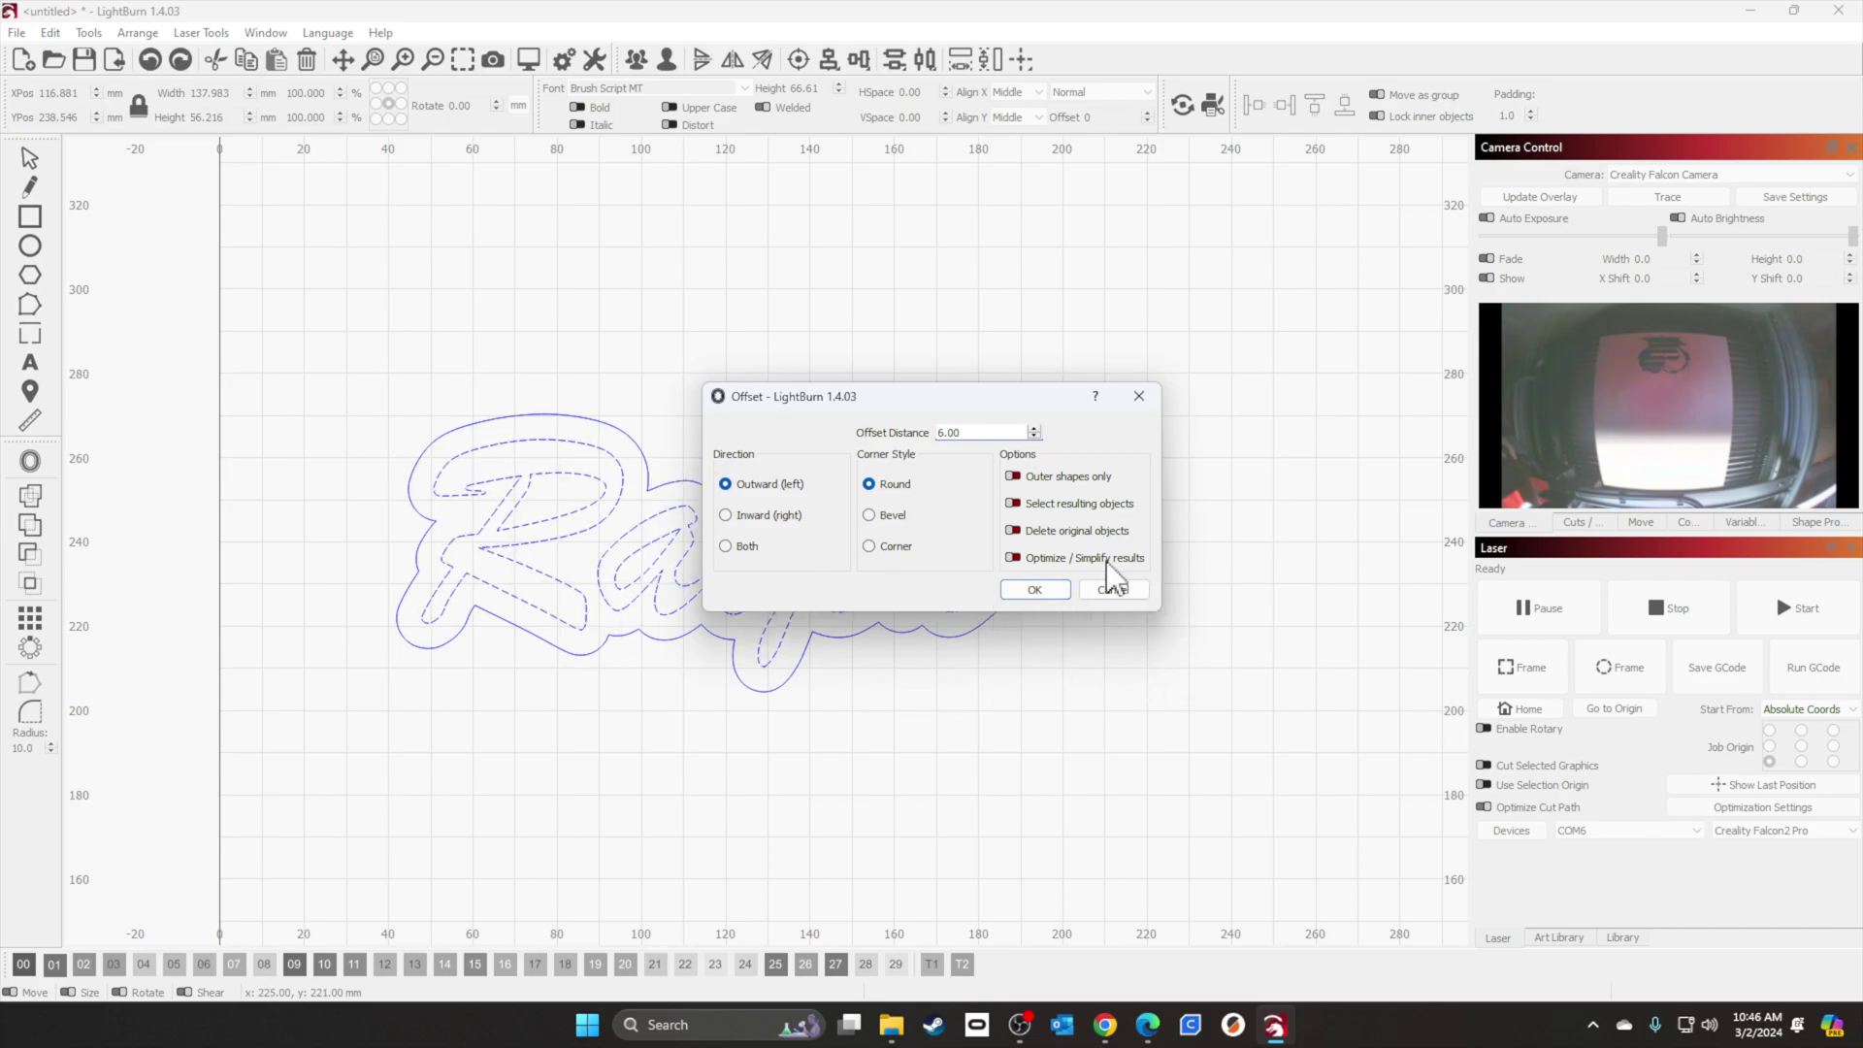
{"action": "left_click", "coordinate": [1044, 597]}
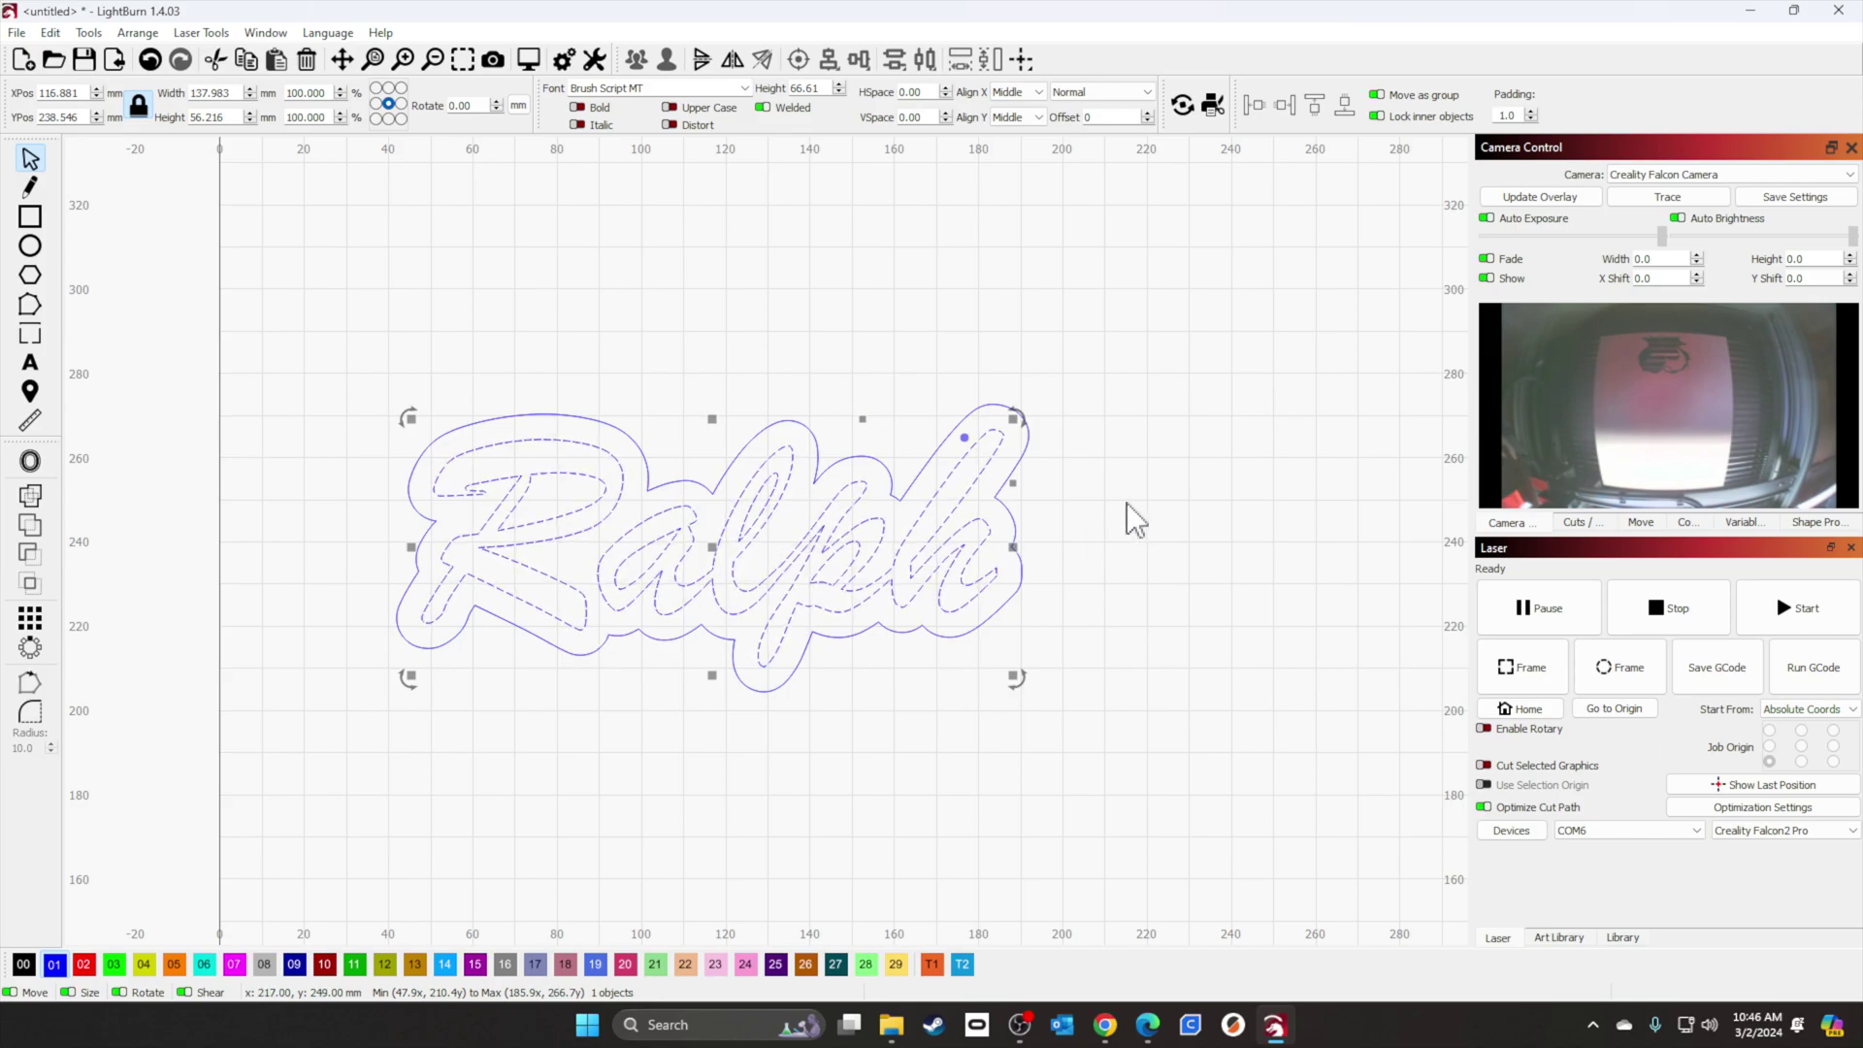
Step: Undo the 6.00 outline and redo Ralph's rounded outward offset at 5.00
{"action": "left_click", "coordinate": [150, 59]}
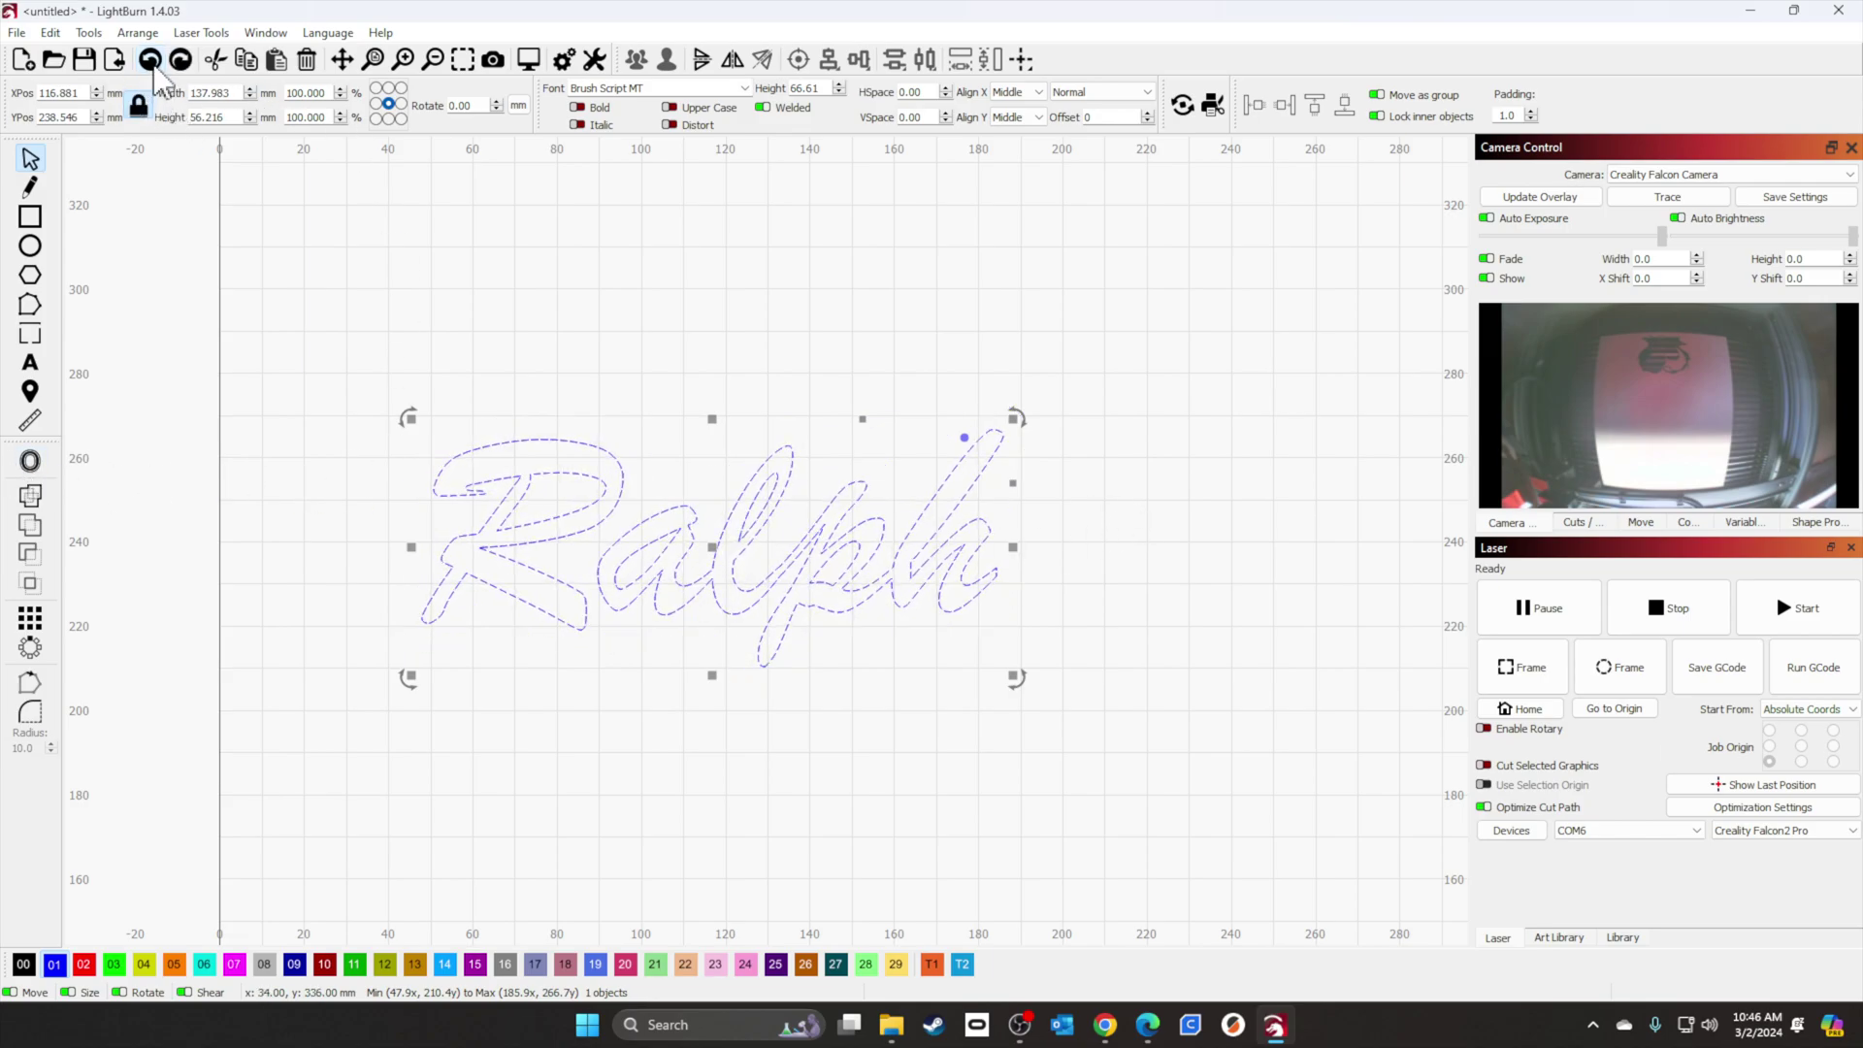
{"action": "left_click", "coordinate": [30, 464]}
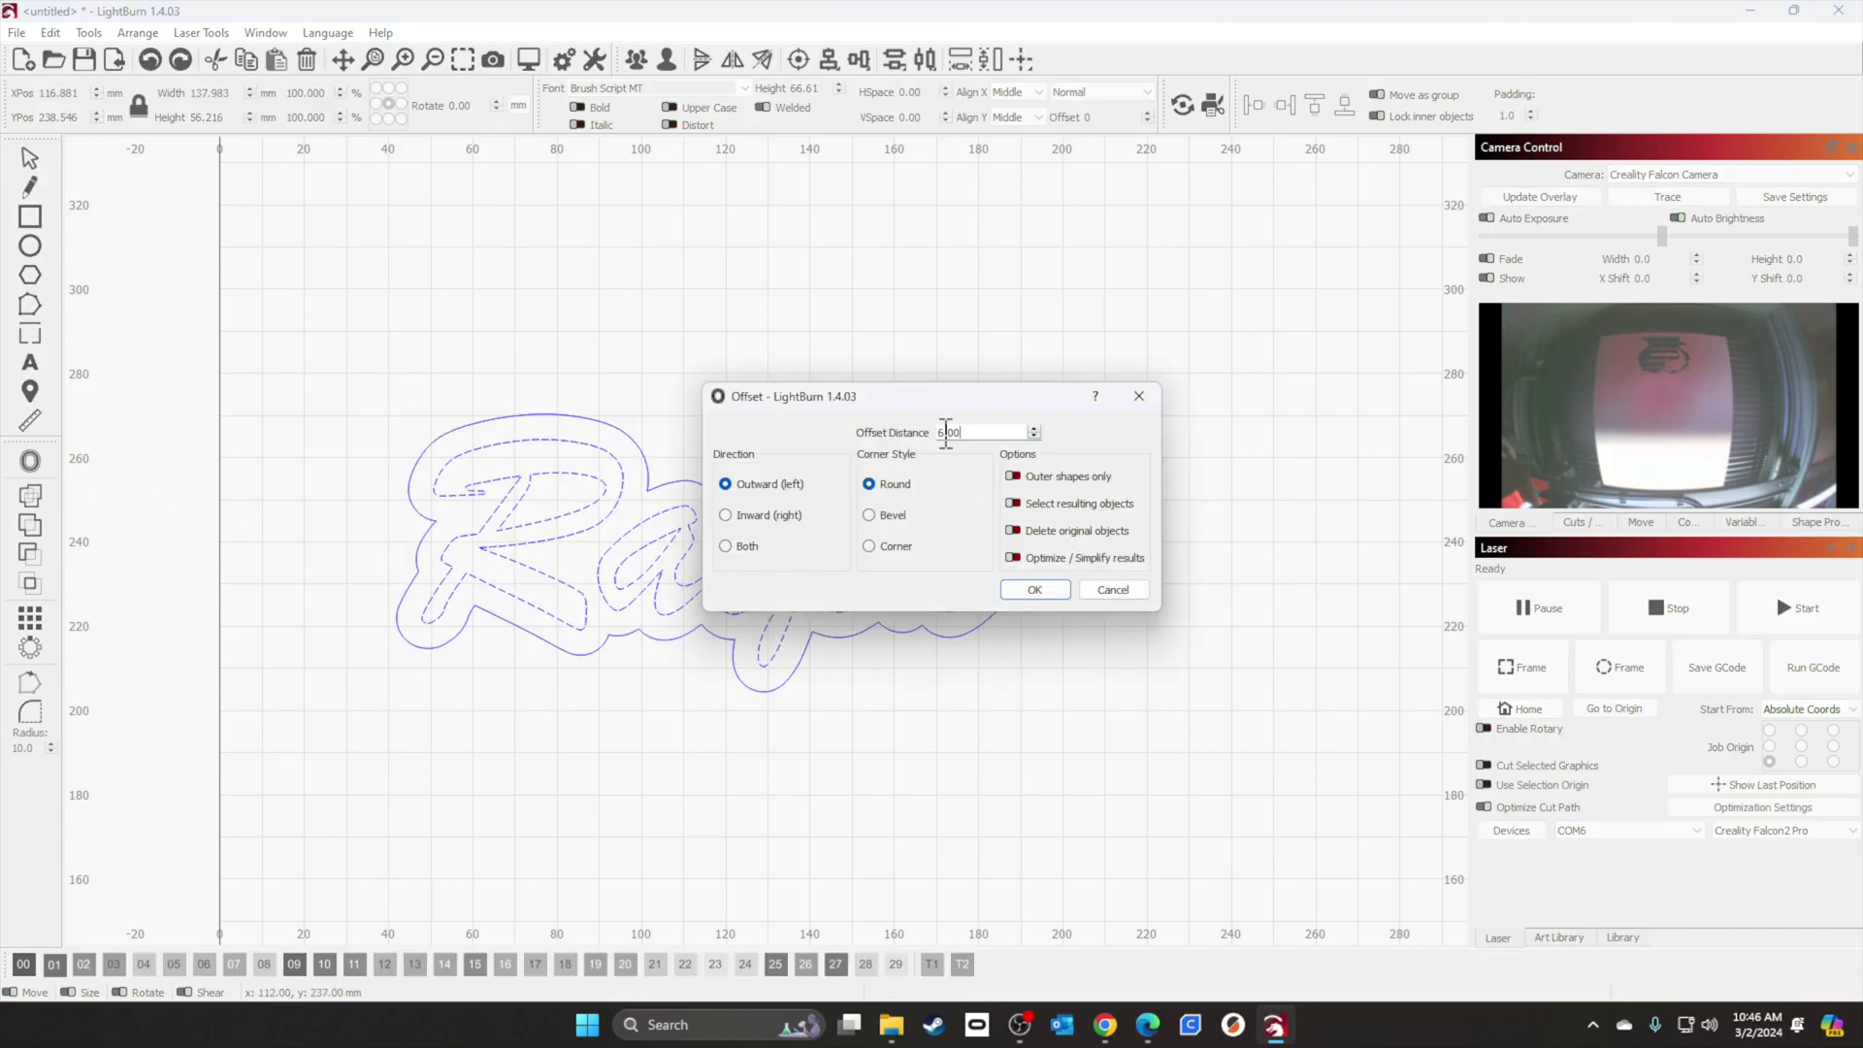
{"action": "left_click", "coordinate": [1034, 436]}
{"action": "left_click", "coordinate": [1034, 435]}
{"action": "left_click", "coordinate": [1034, 436]}
{"action": "left_click", "coordinate": [1034, 436]}
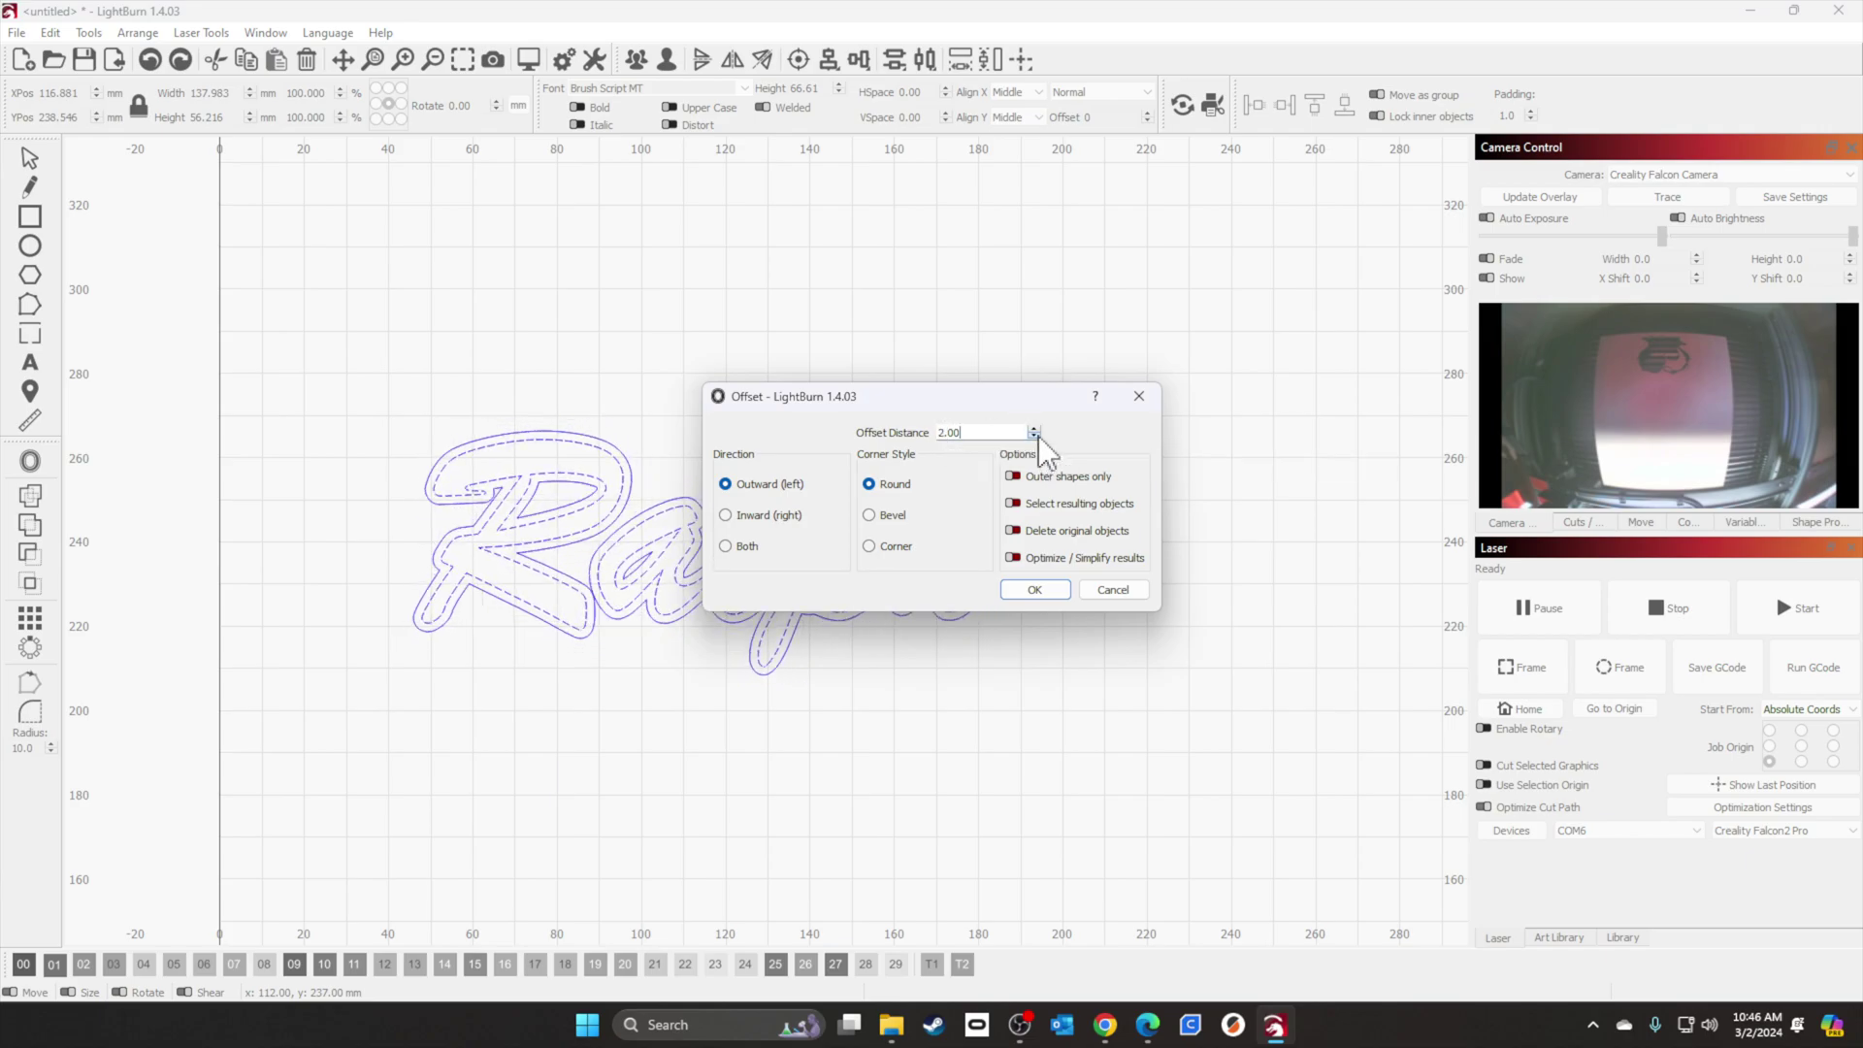
{"action": "left_click", "coordinate": [1034, 429]}
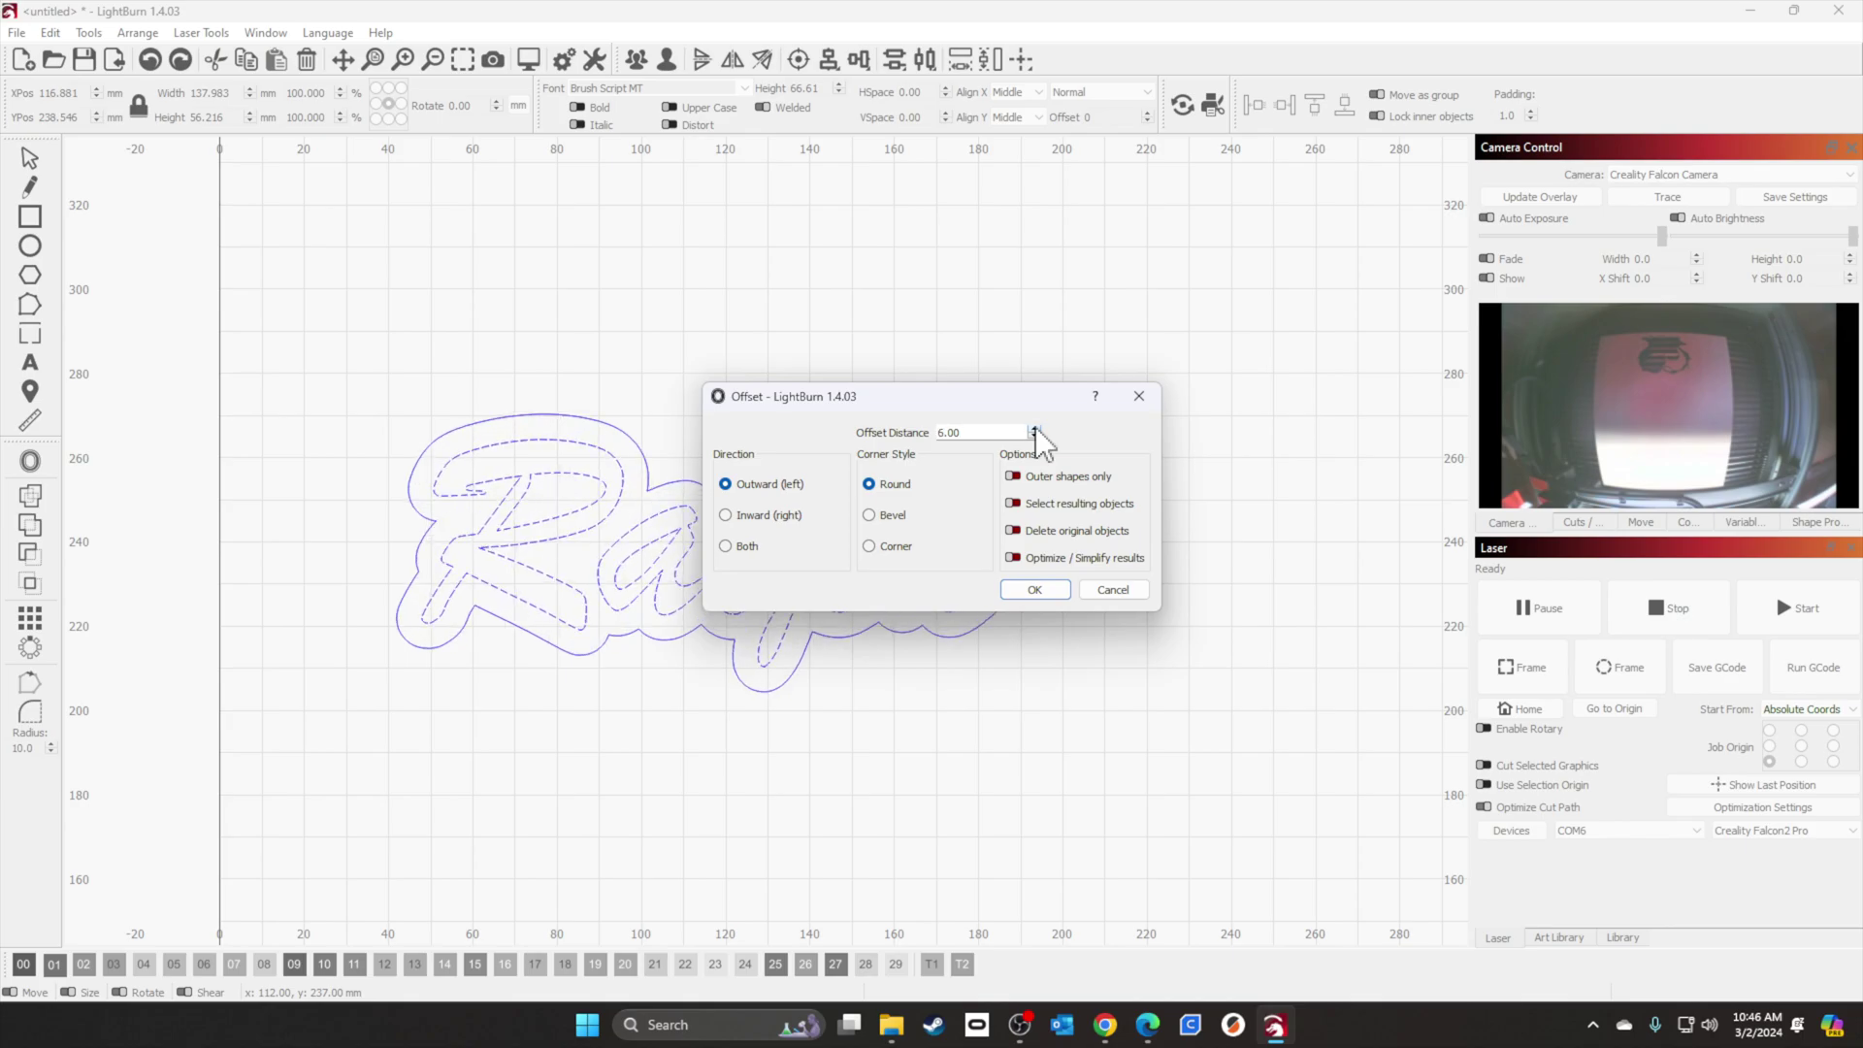
{"action": "left_click", "coordinate": [1034, 436]}
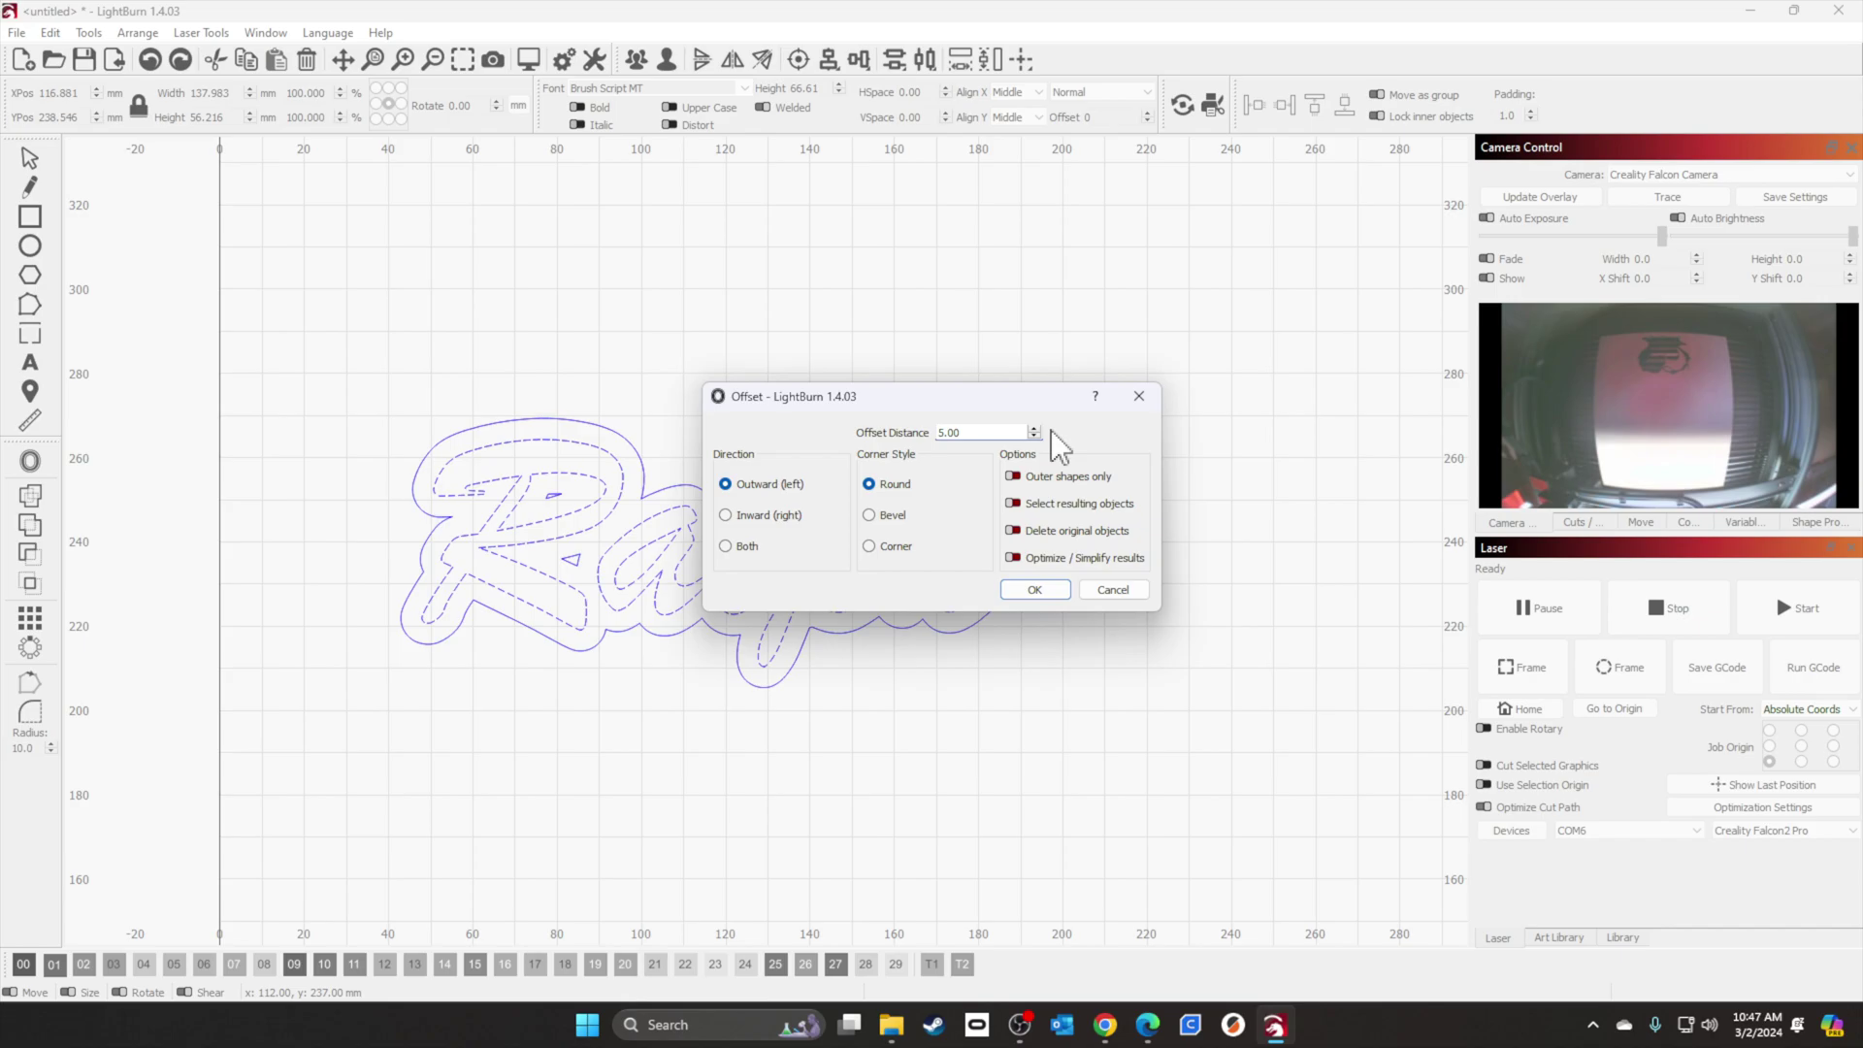
{"action": "left_click_drag", "start_coordinate": [974, 392], "coordinate": [1225, 149]}
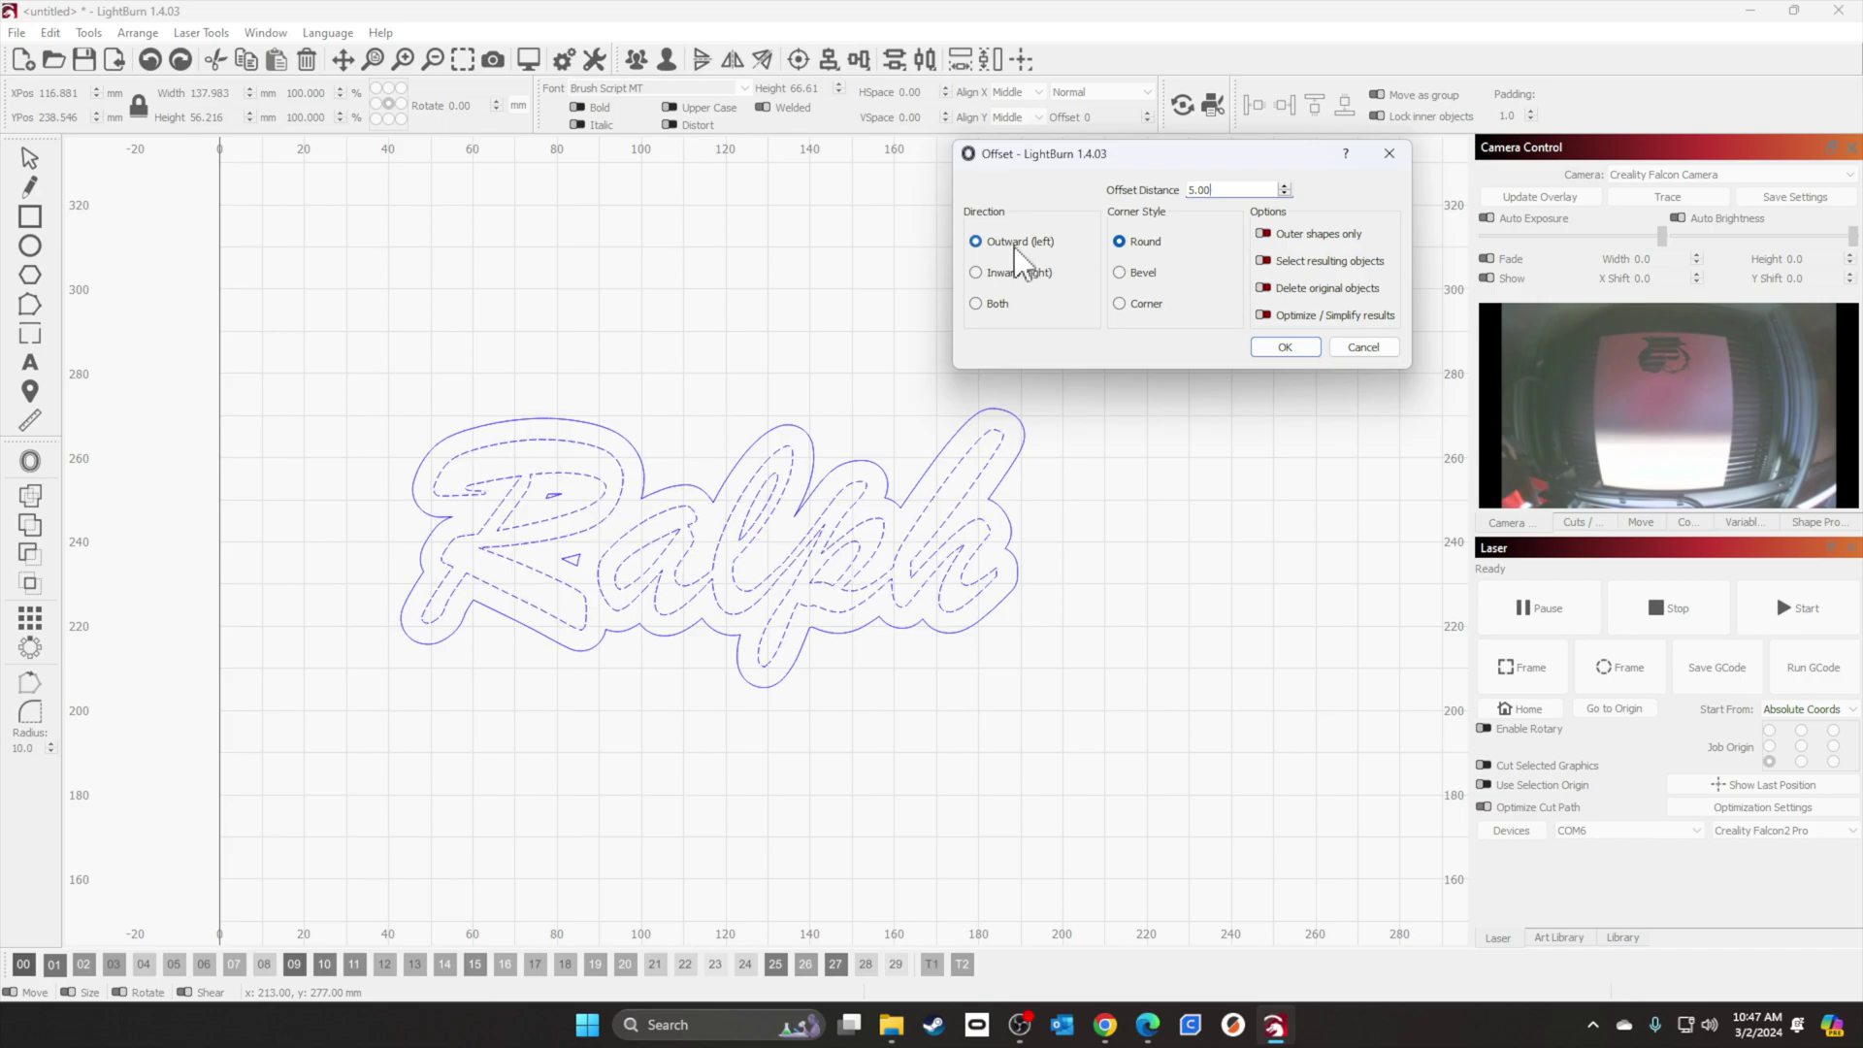
{"action": "left_click", "coordinate": [1296, 345]}
{"action": "left_click", "coordinate": [666, 491]}
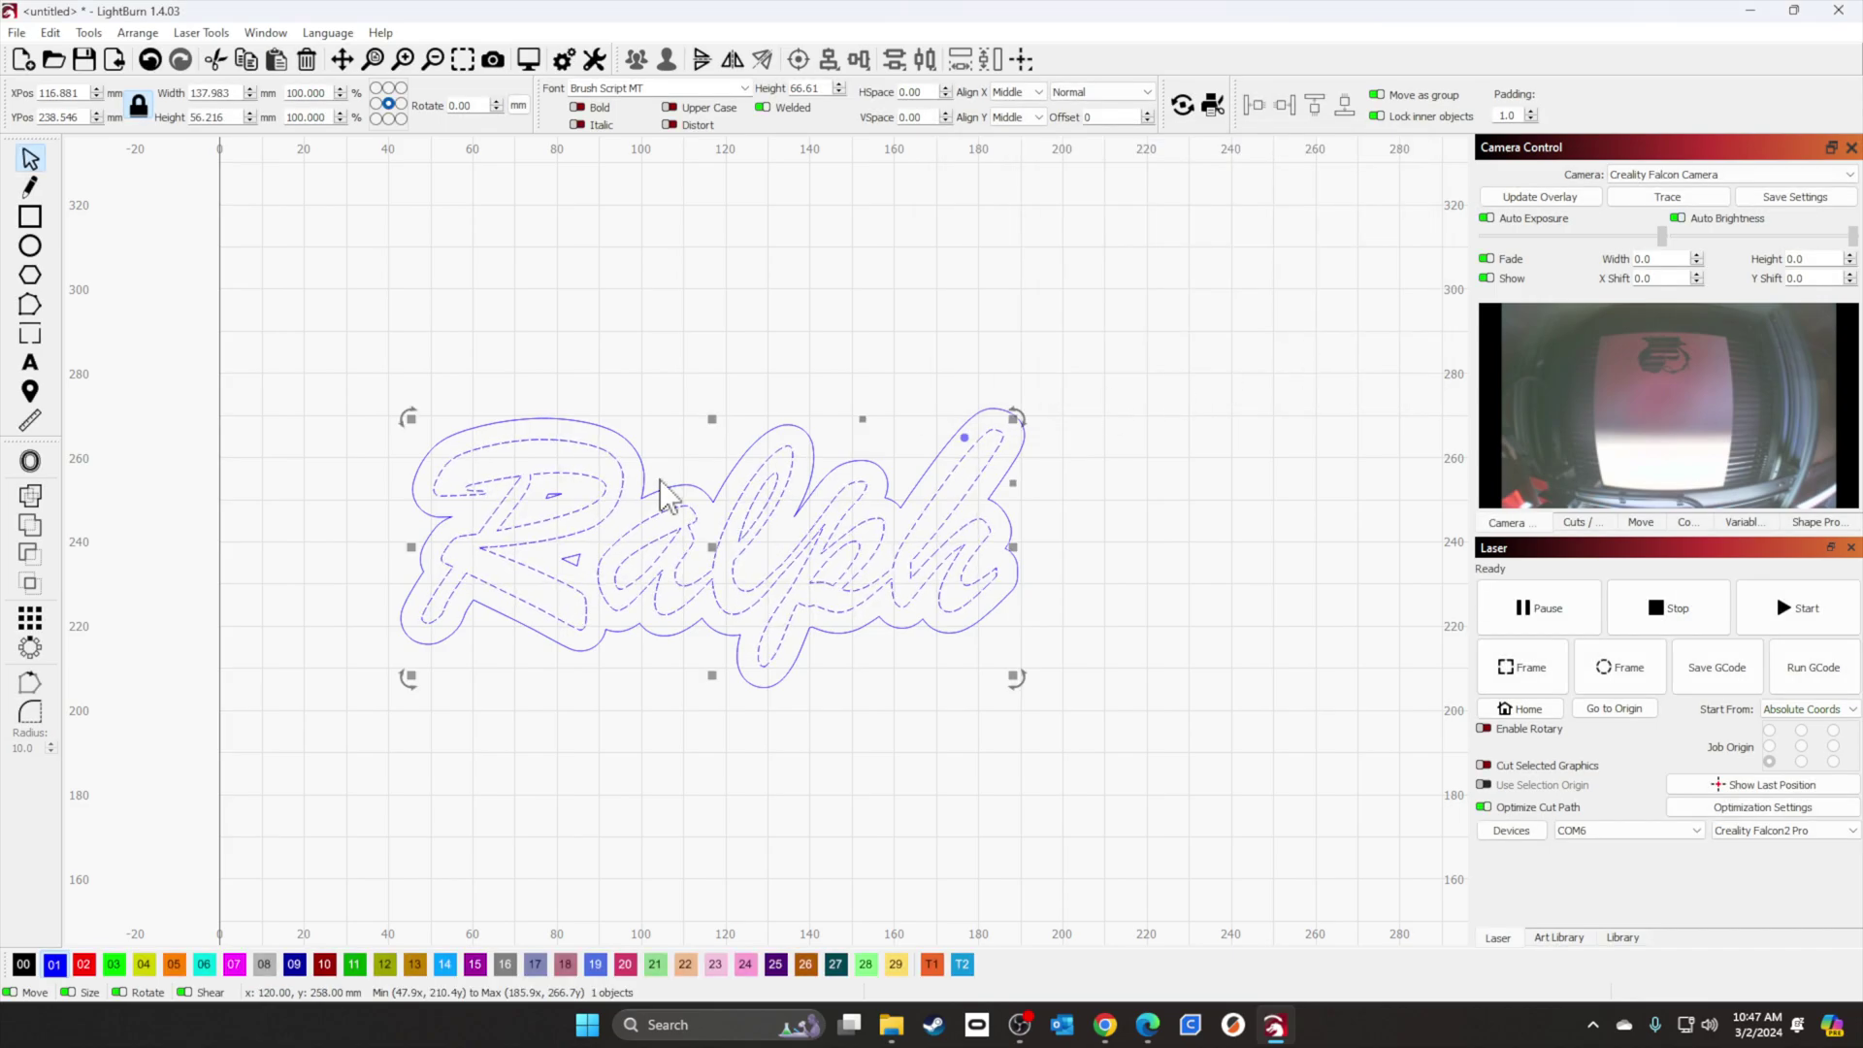
Step: Put the outer Ralph offset outline on the black 00 layer
{"action": "key", "text": "Escape"}
{"action": "left_click", "coordinate": [476, 430]}
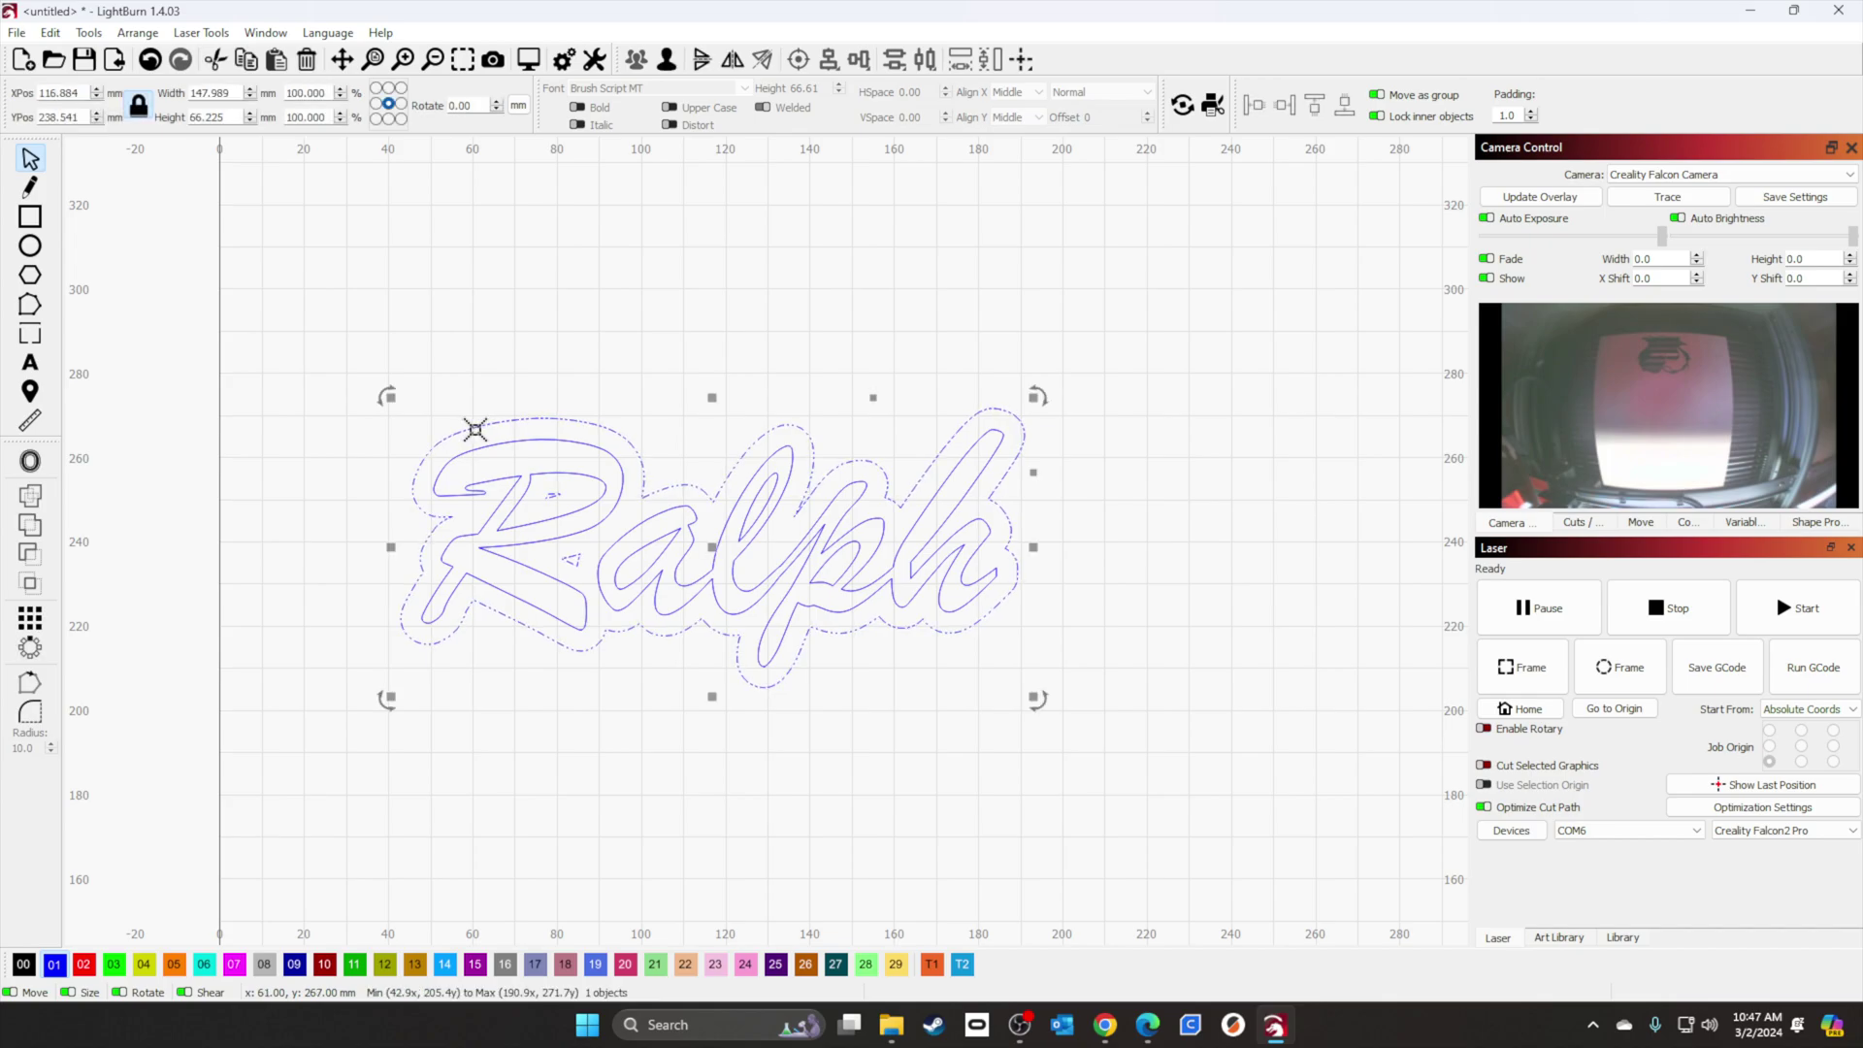
{"action": "left_click", "coordinate": [24, 965]}
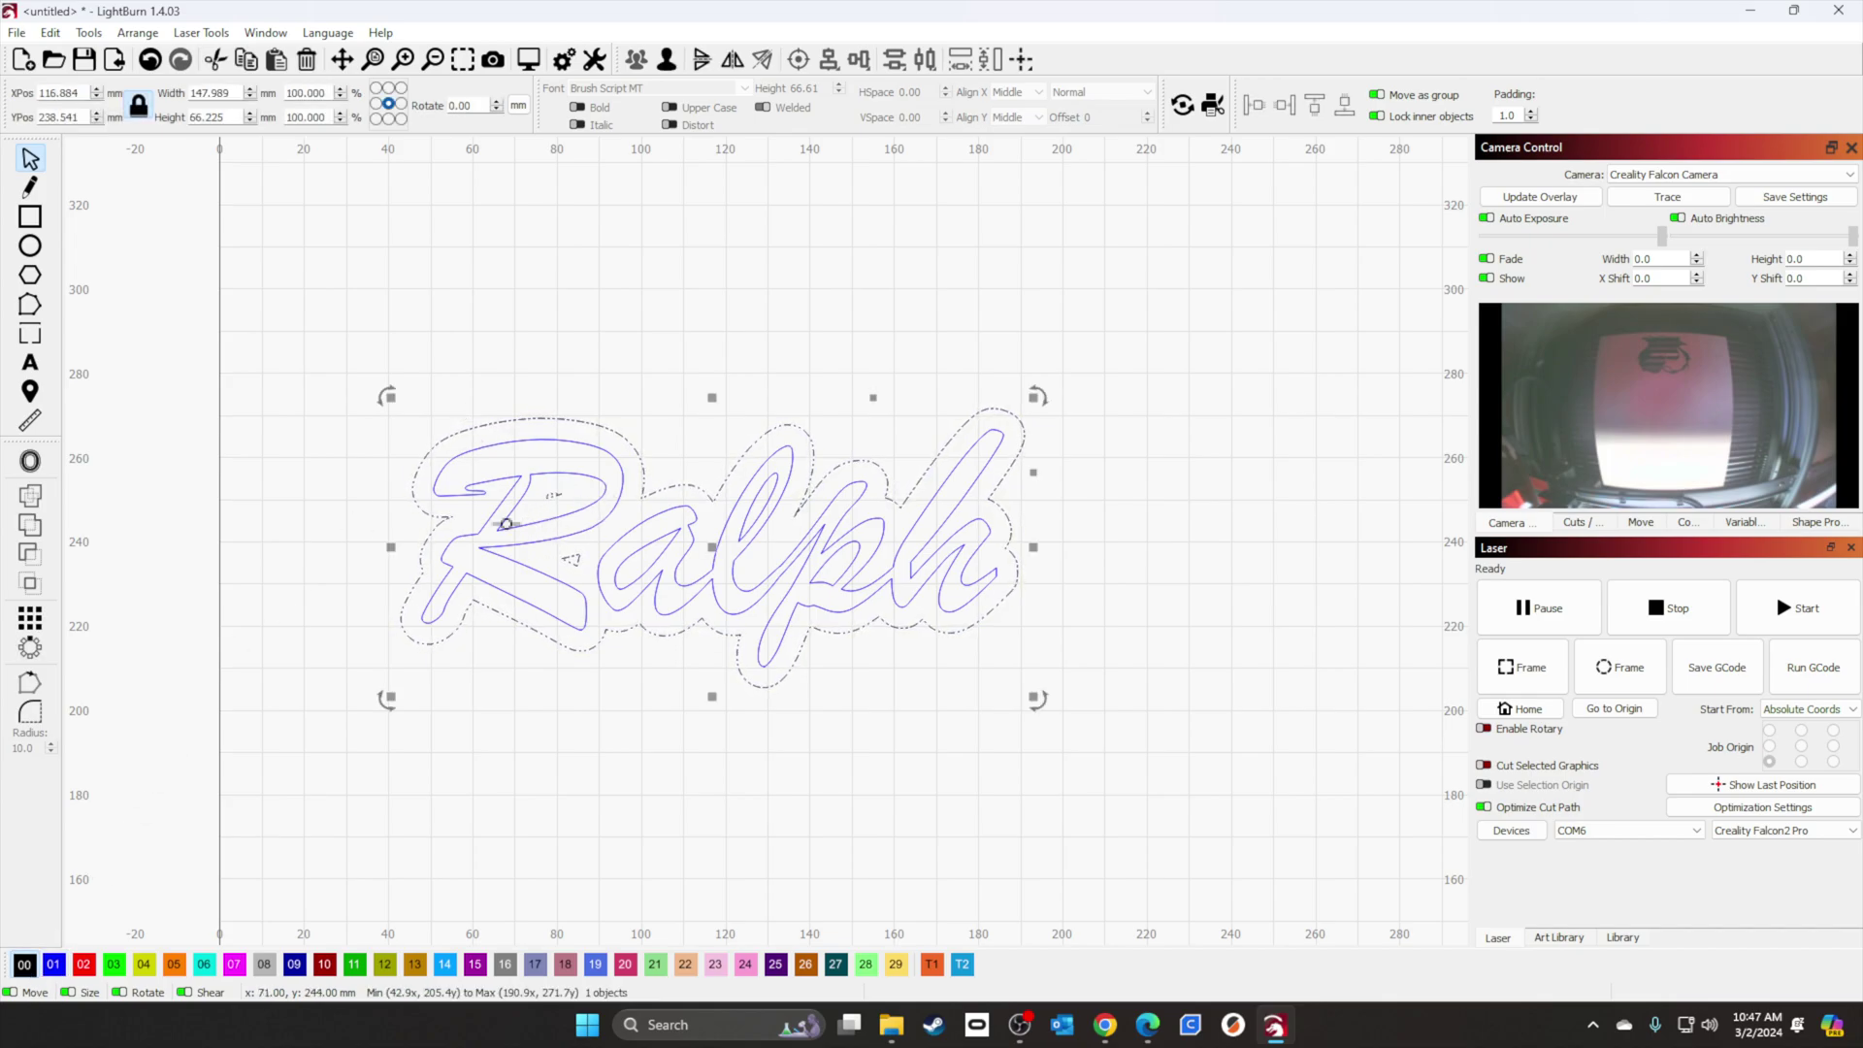
Step: Ungroup the offset result and remove the stray fragments inside the R
{"action": "right_click", "coordinate": [514, 428]}
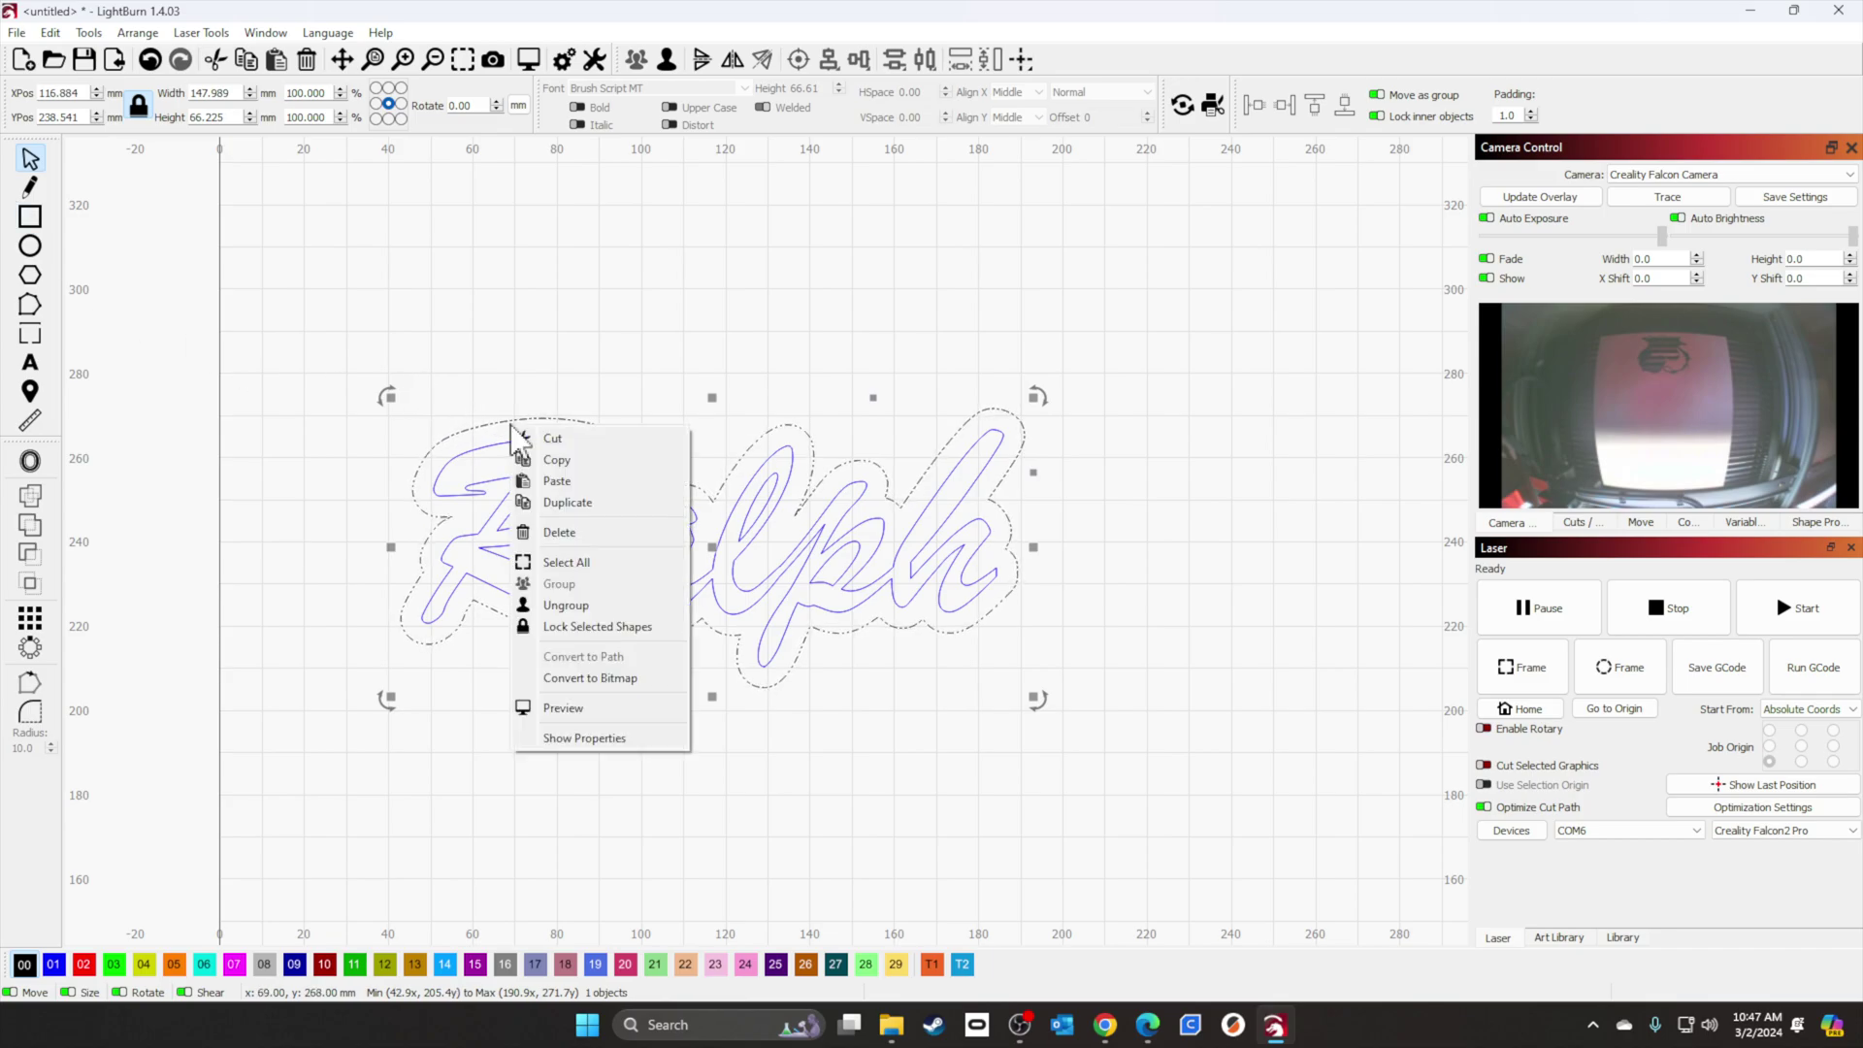
{"action": "left_click", "coordinate": [592, 605]}
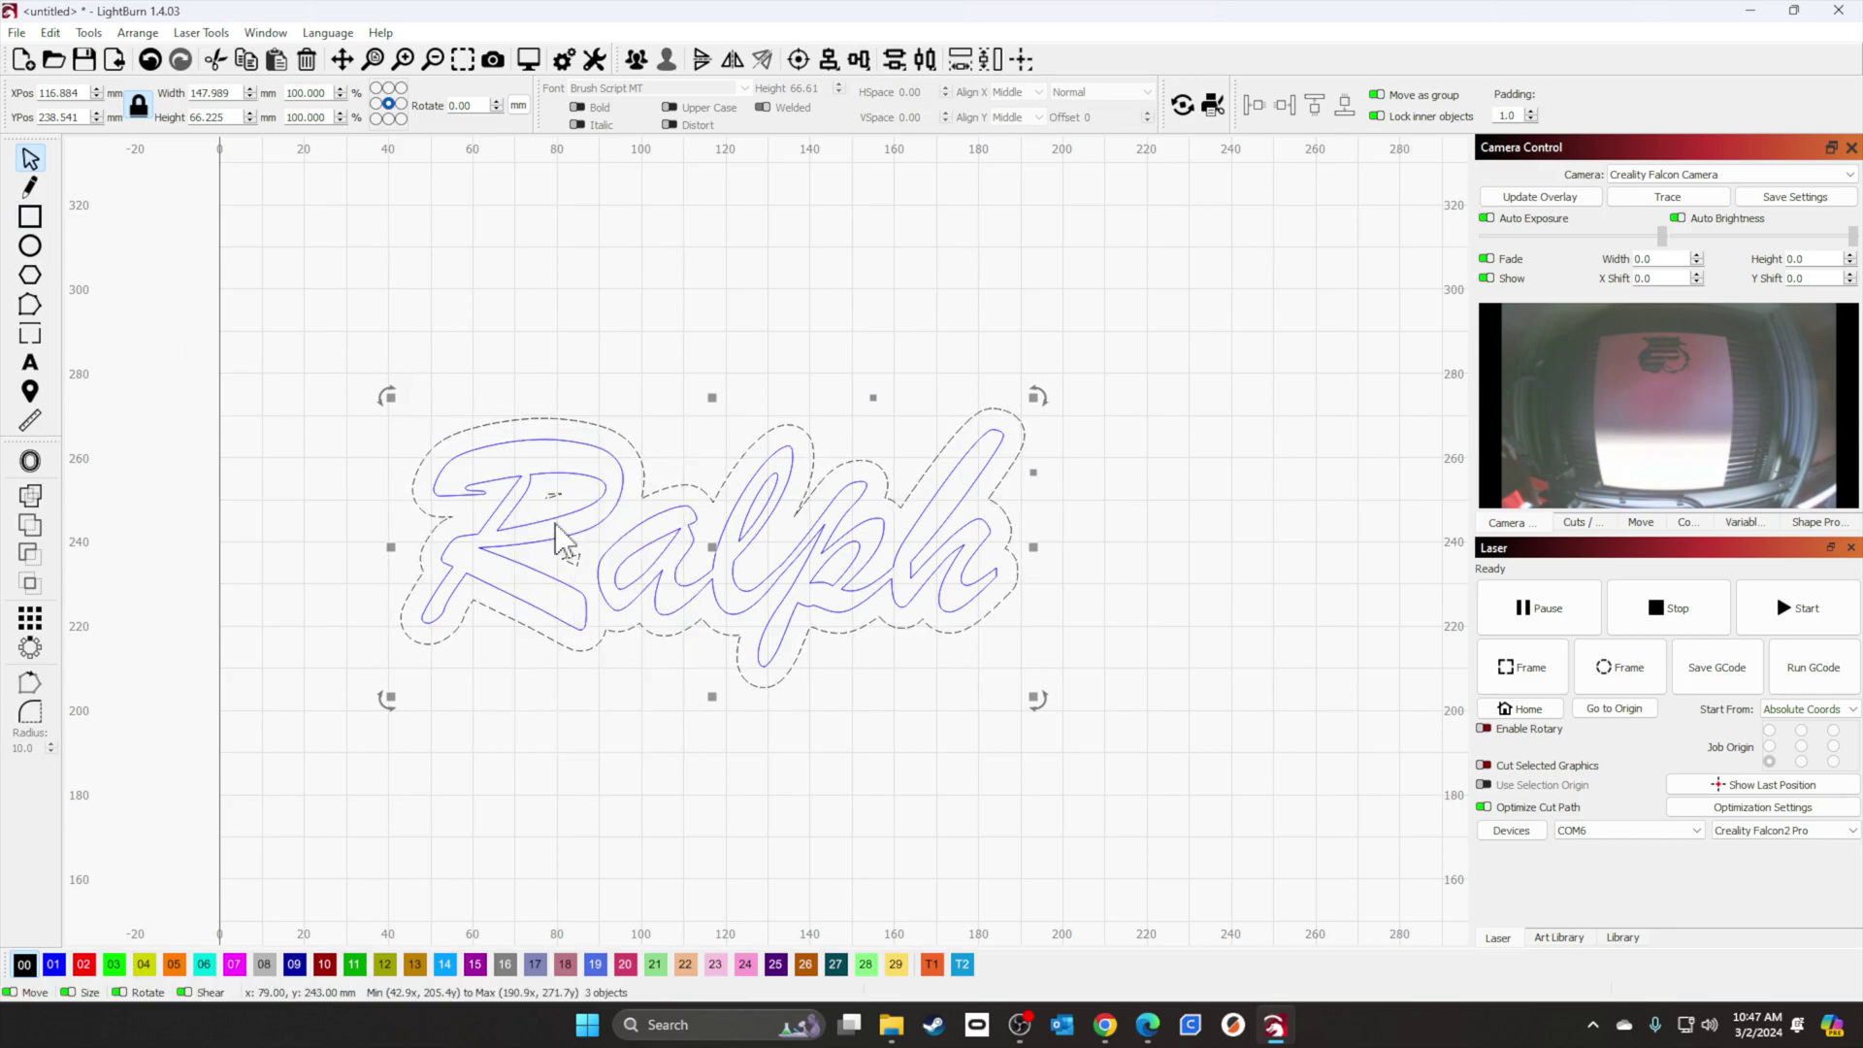
{"action": "left_click", "coordinate": [553, 499]}
{"action": "left_click", "coordinate": [550, 496]}
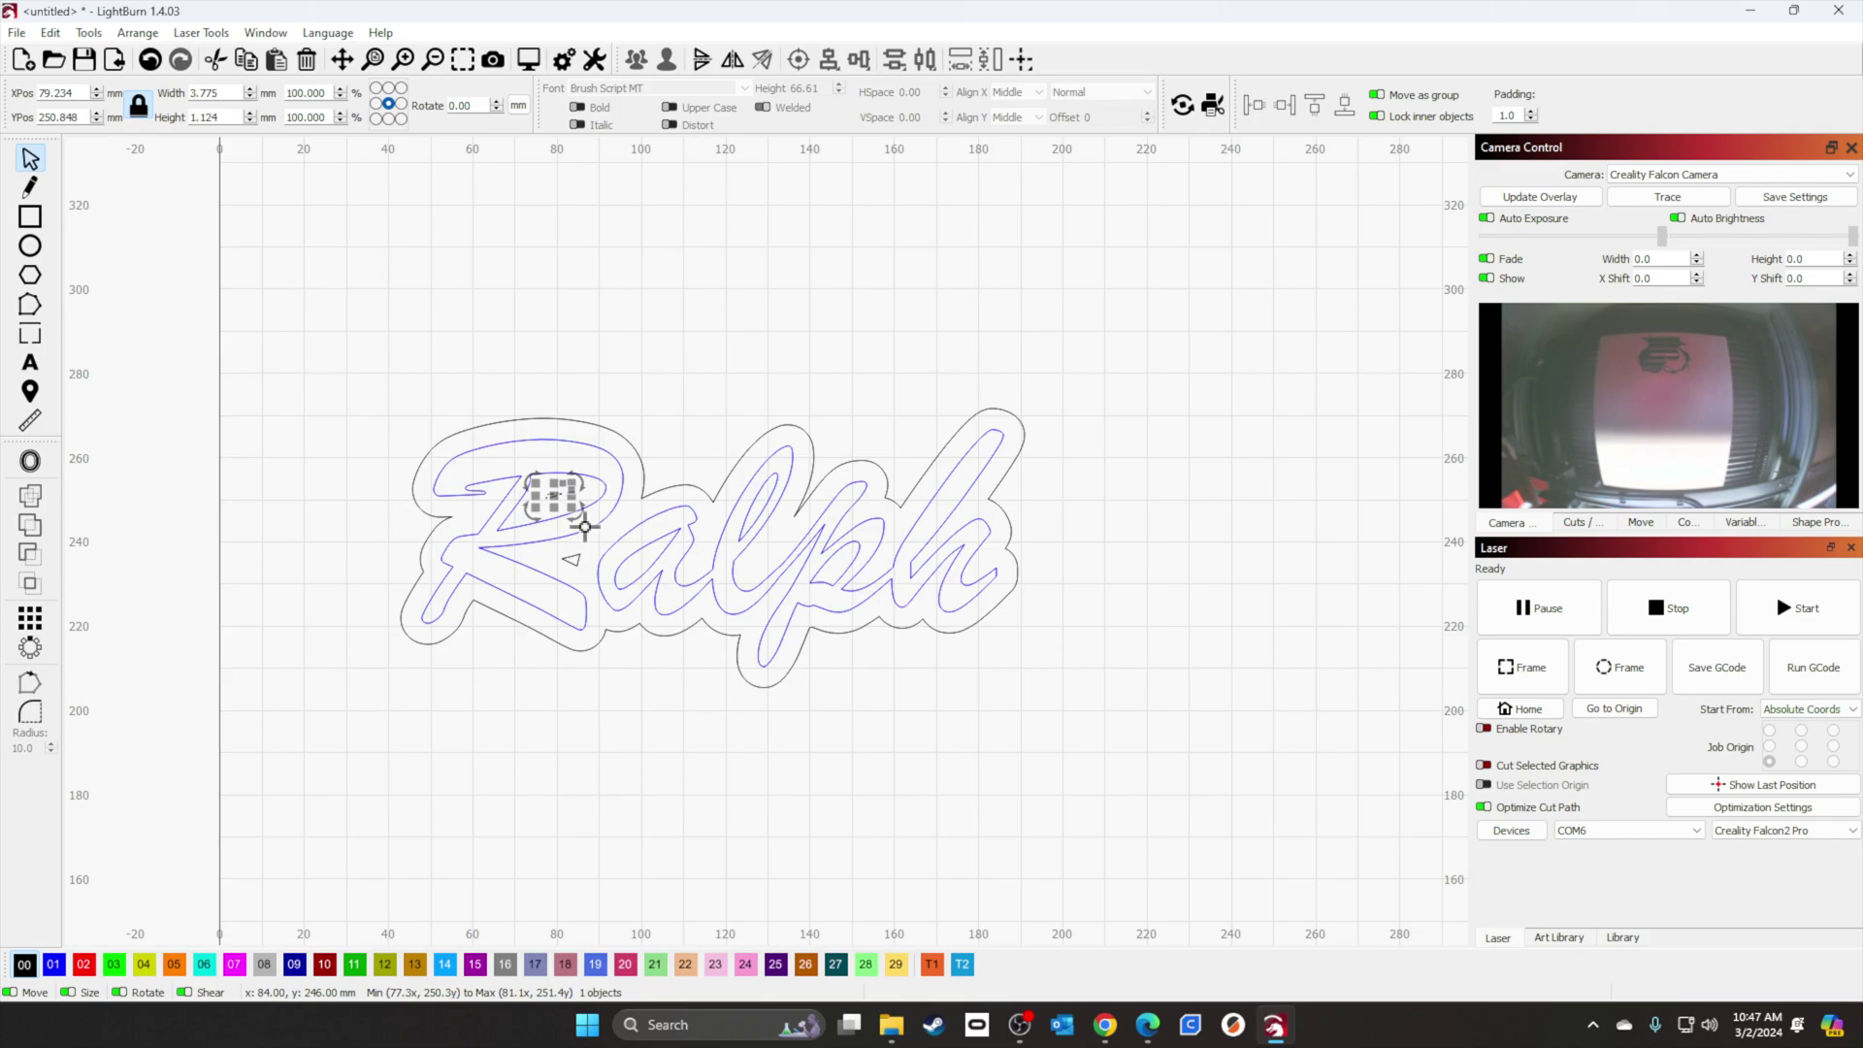
{"action": "left_click", "coordinate": [583, 553]}
{"action": "left_click", "coordinate": [569, 556]}
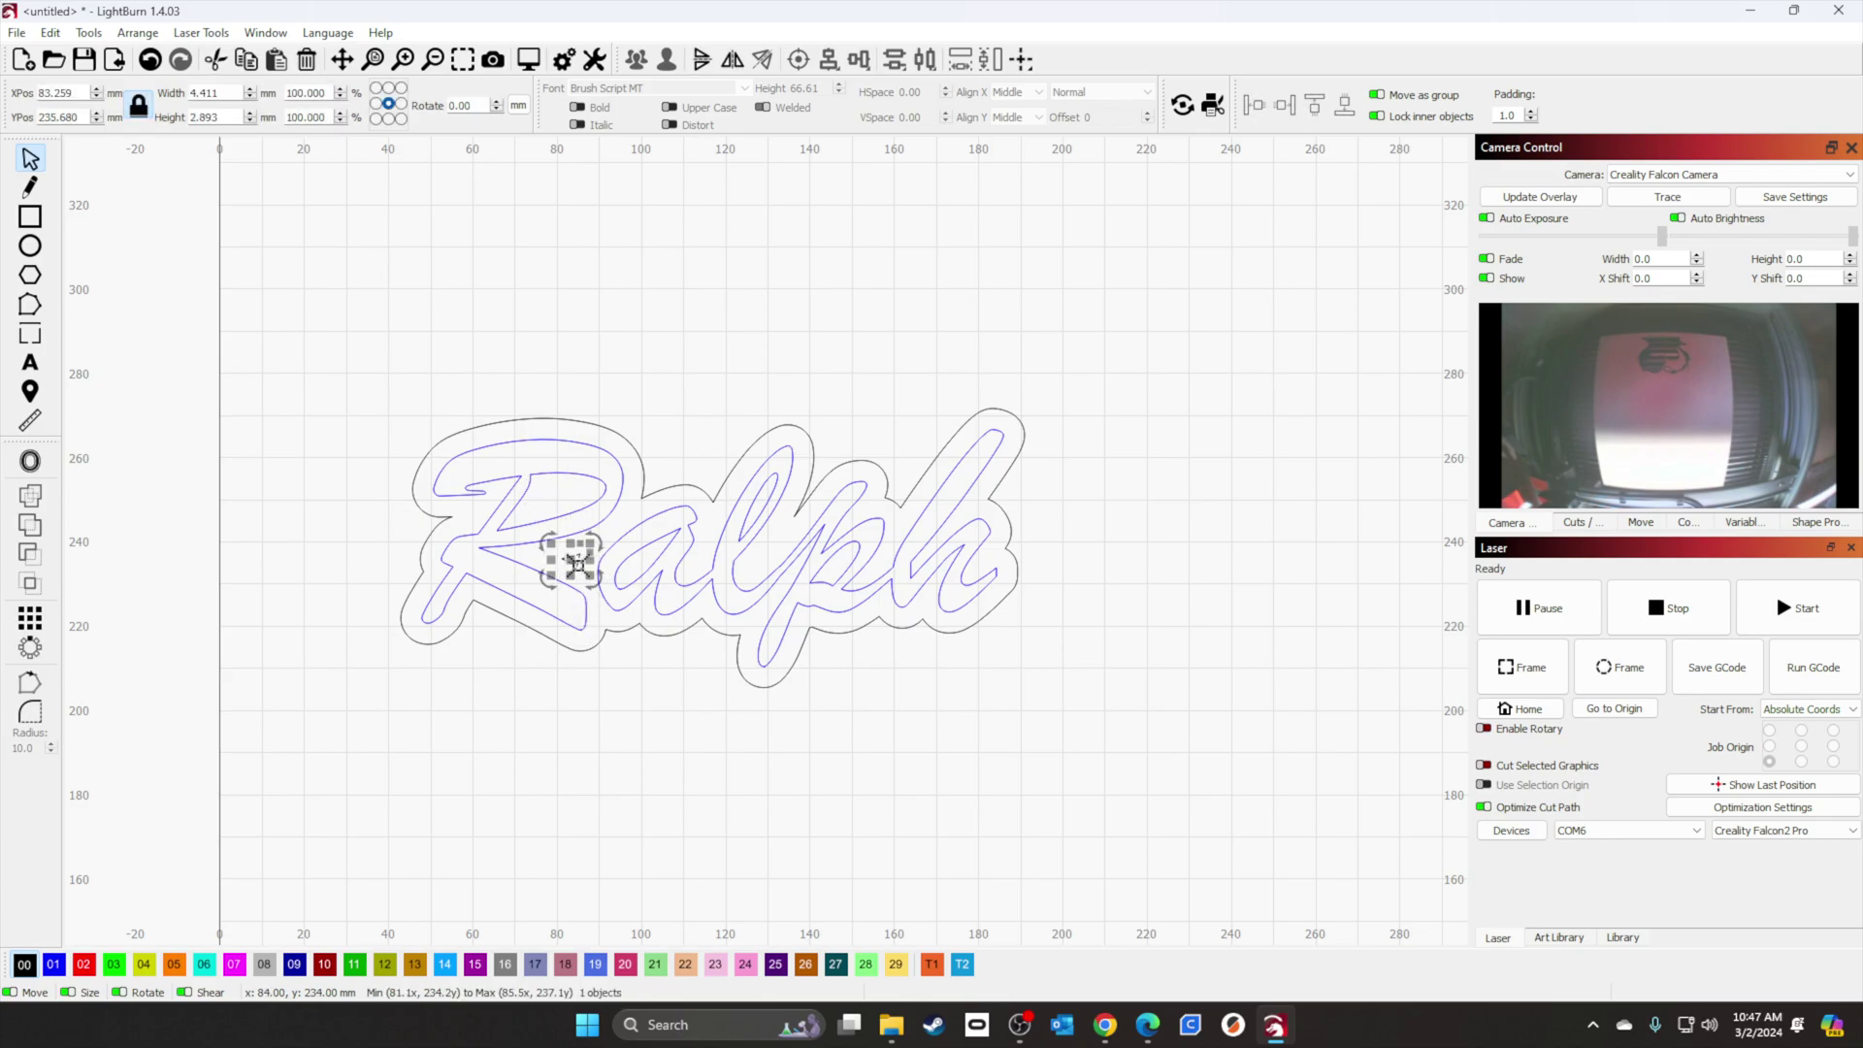
{"action": "left_click", "coordinate": [1155, 558]}
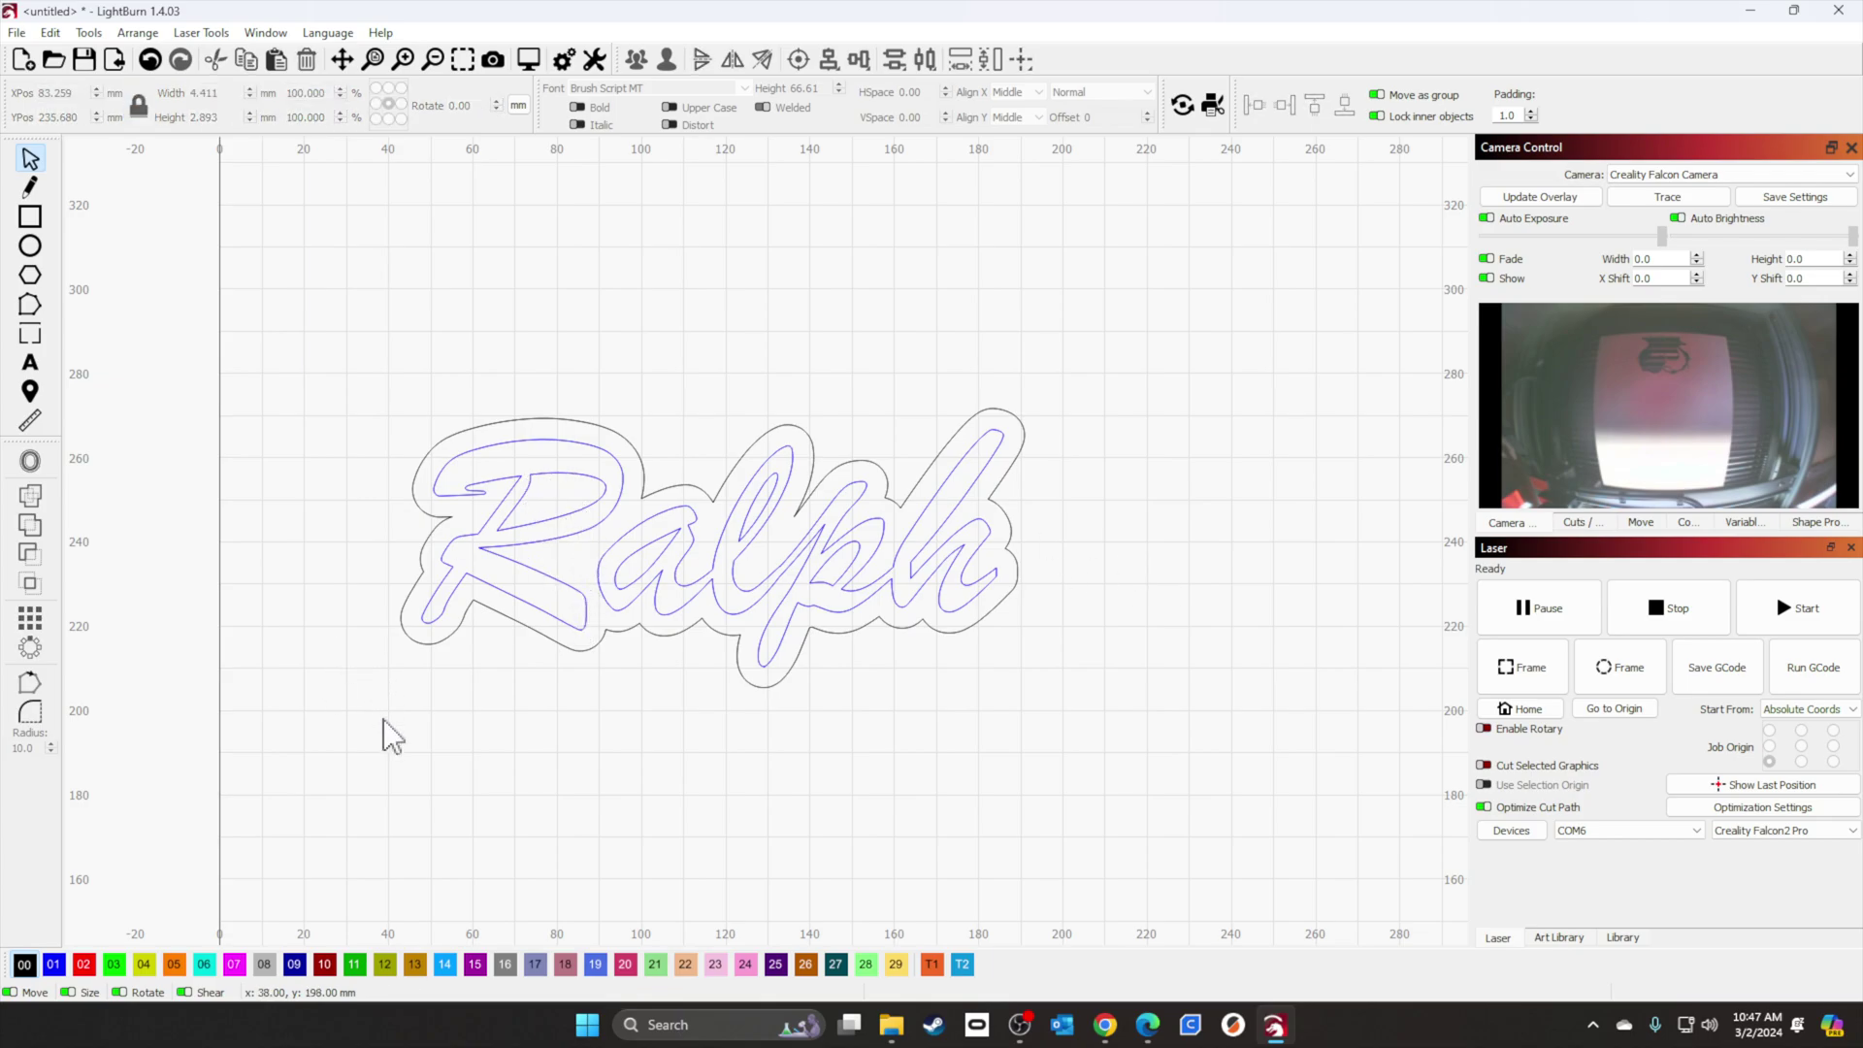
{"action": "left_click", "coordinate": [530, 62]}
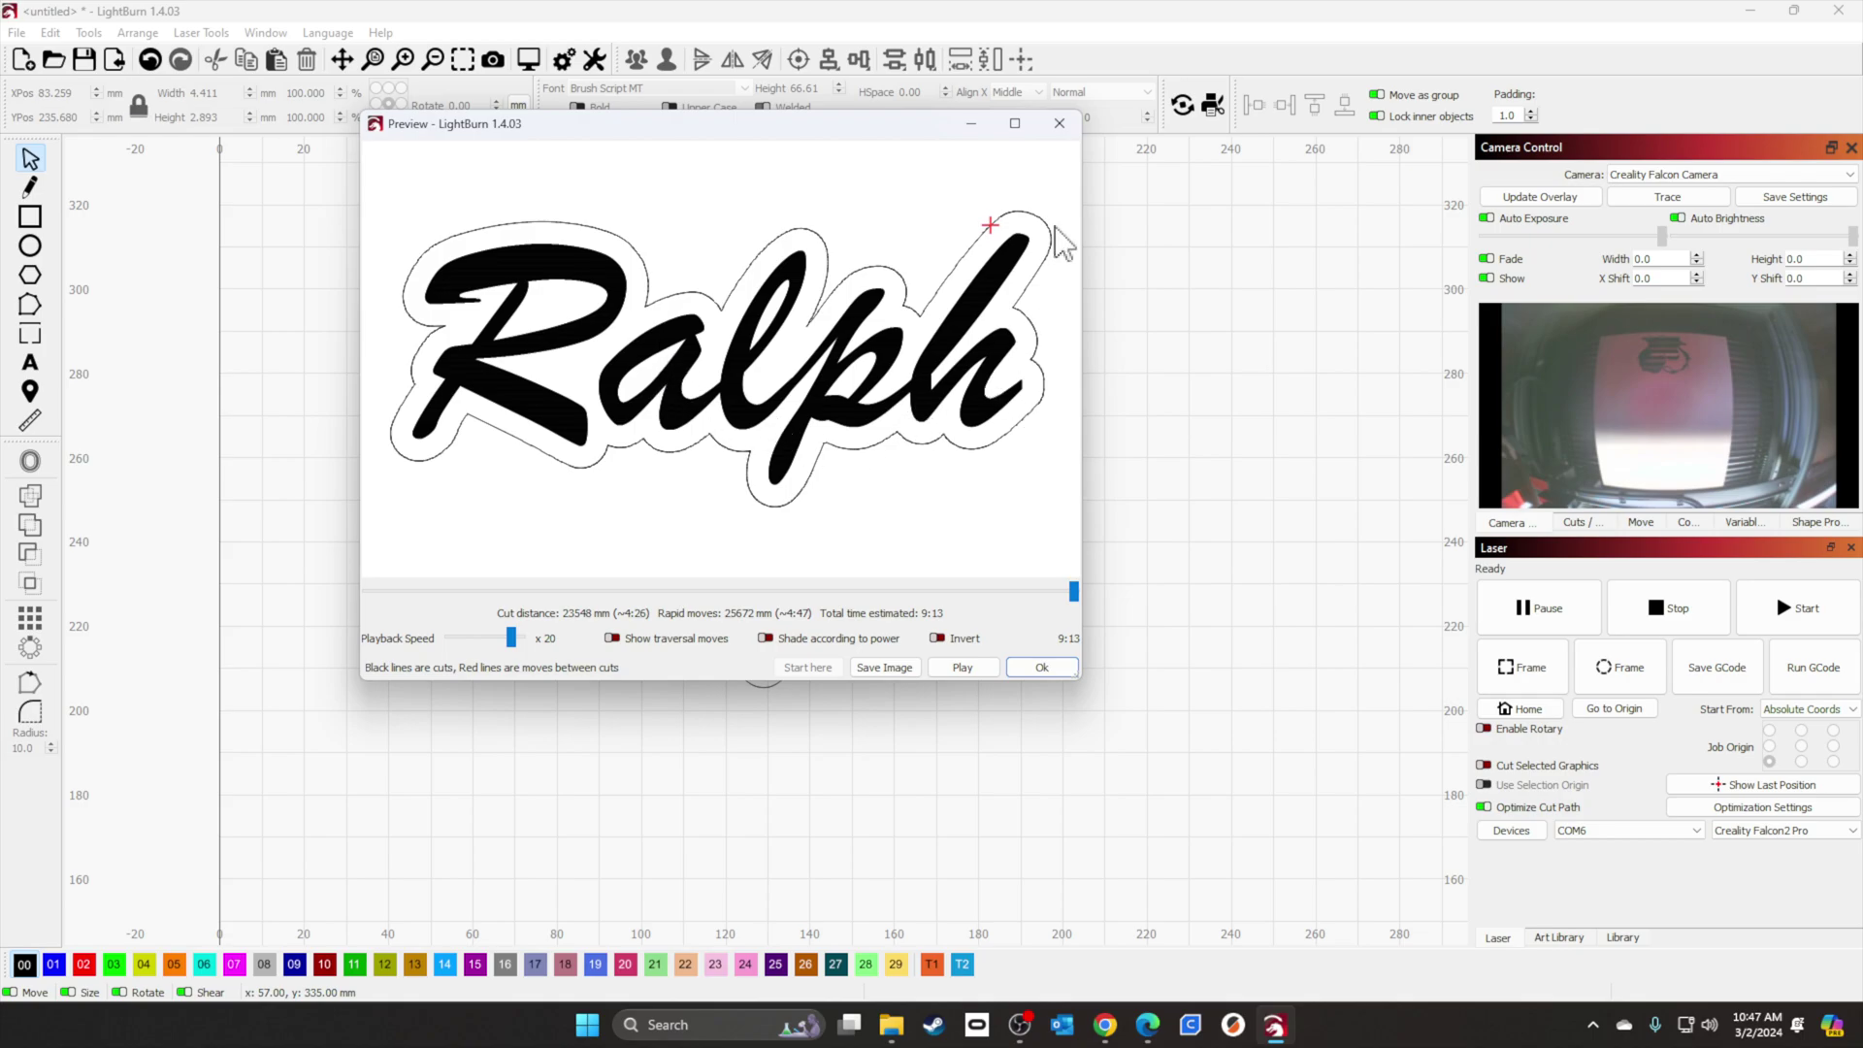
{"action": "left_click", "coordinate": [1042, 667]}
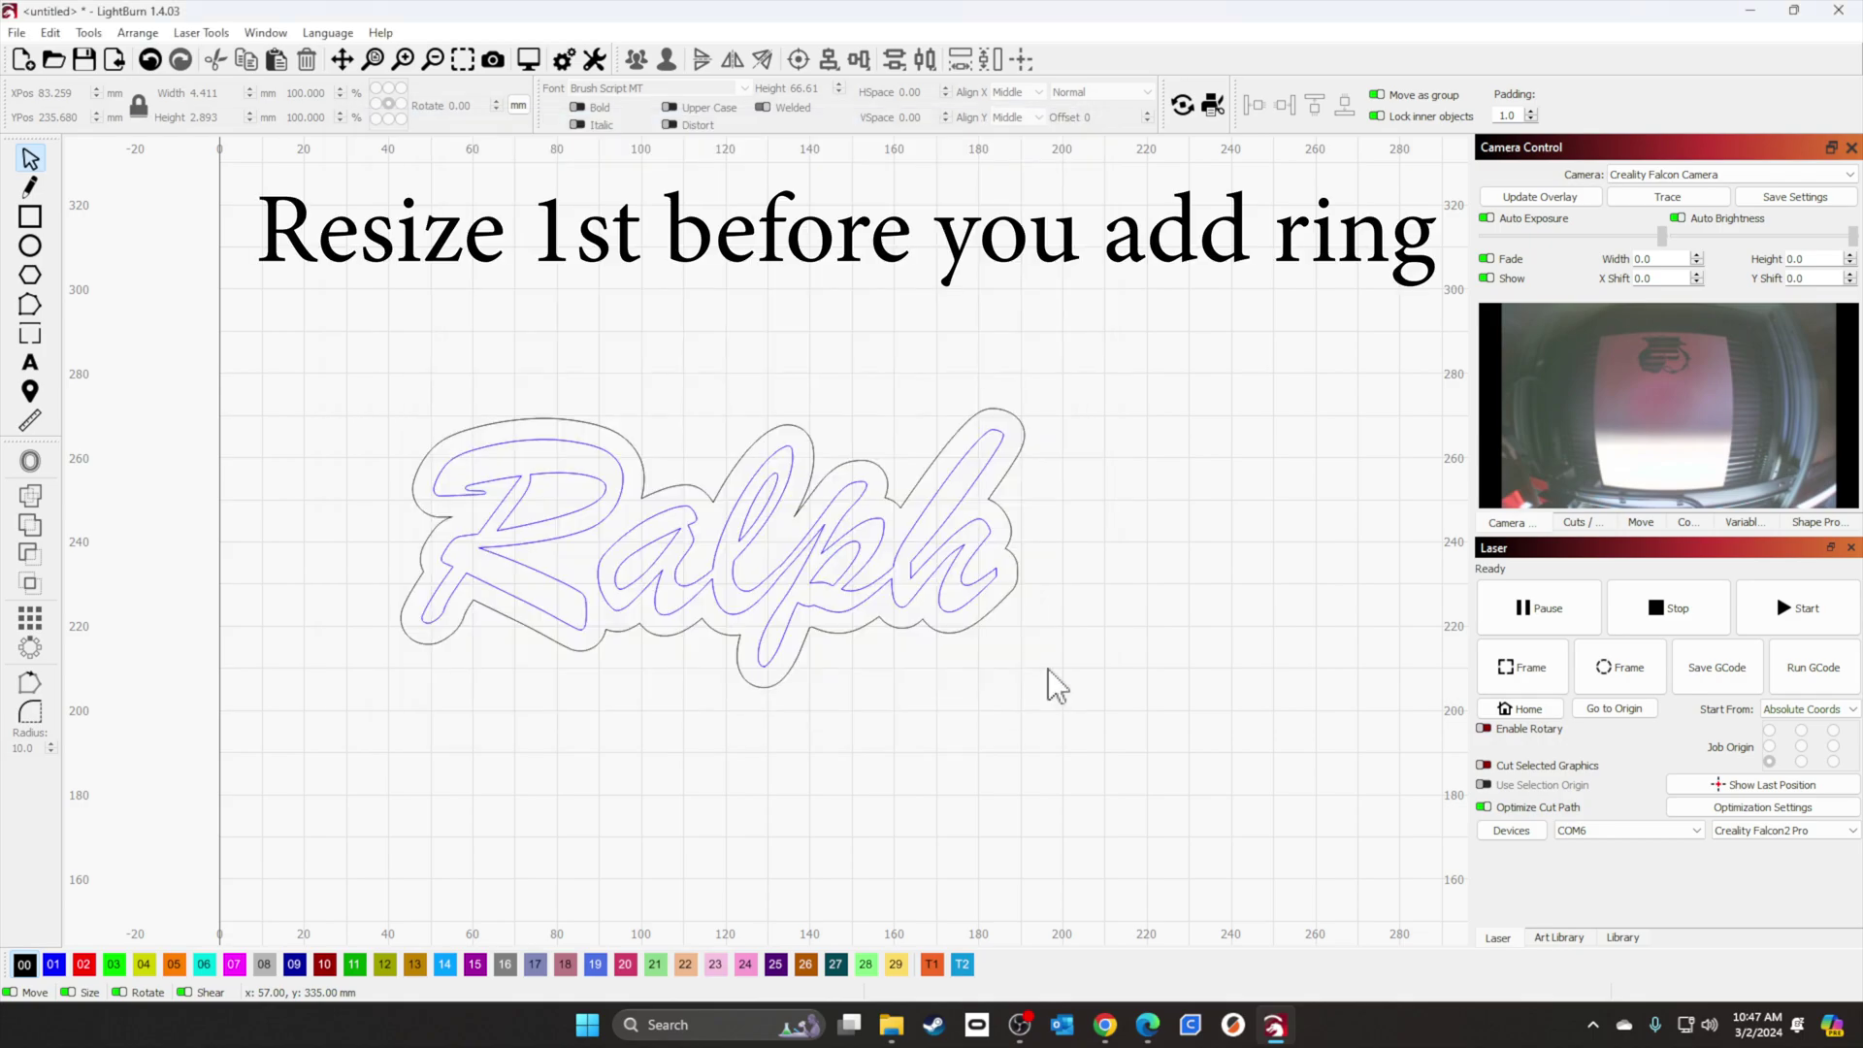
Step: Draw a small circle for the hanging ring and set its width to 4 mm
{"action": "left_click", "coordinate": [30, 246]}
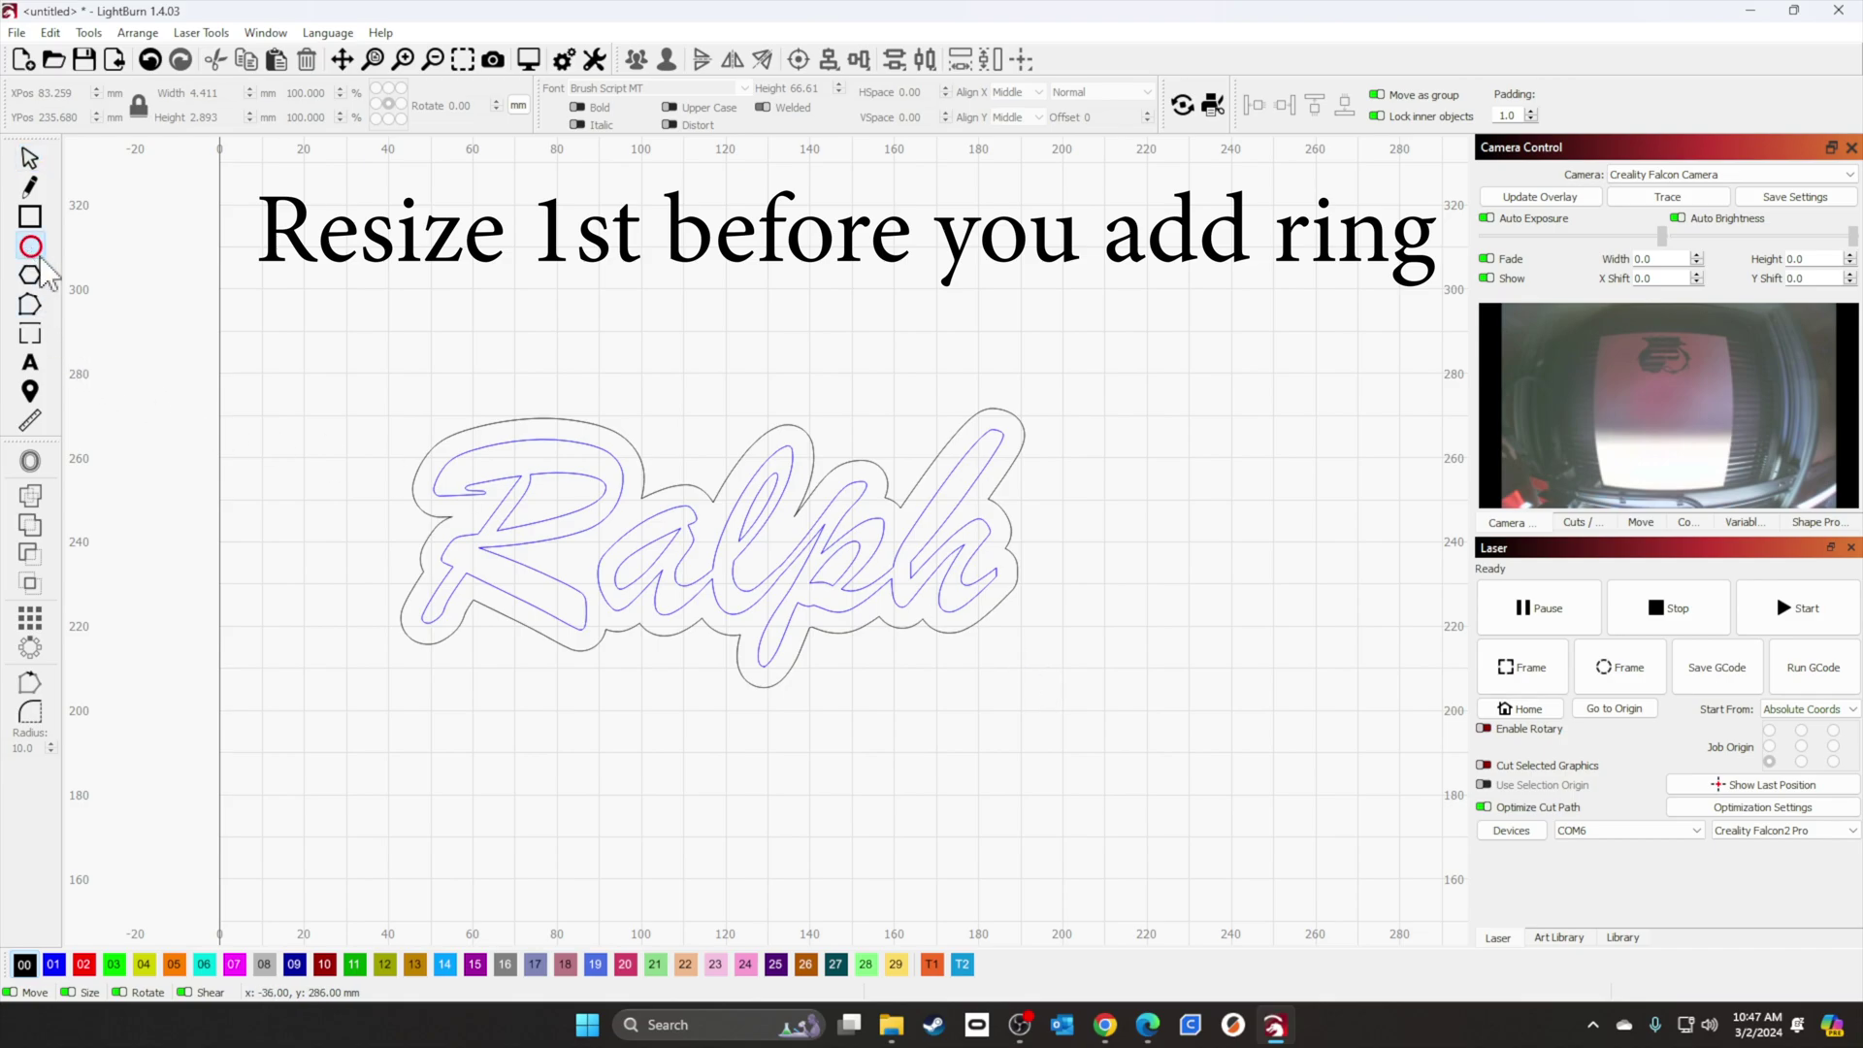
{"action": "left_click", "coordinate": [322, 357]}
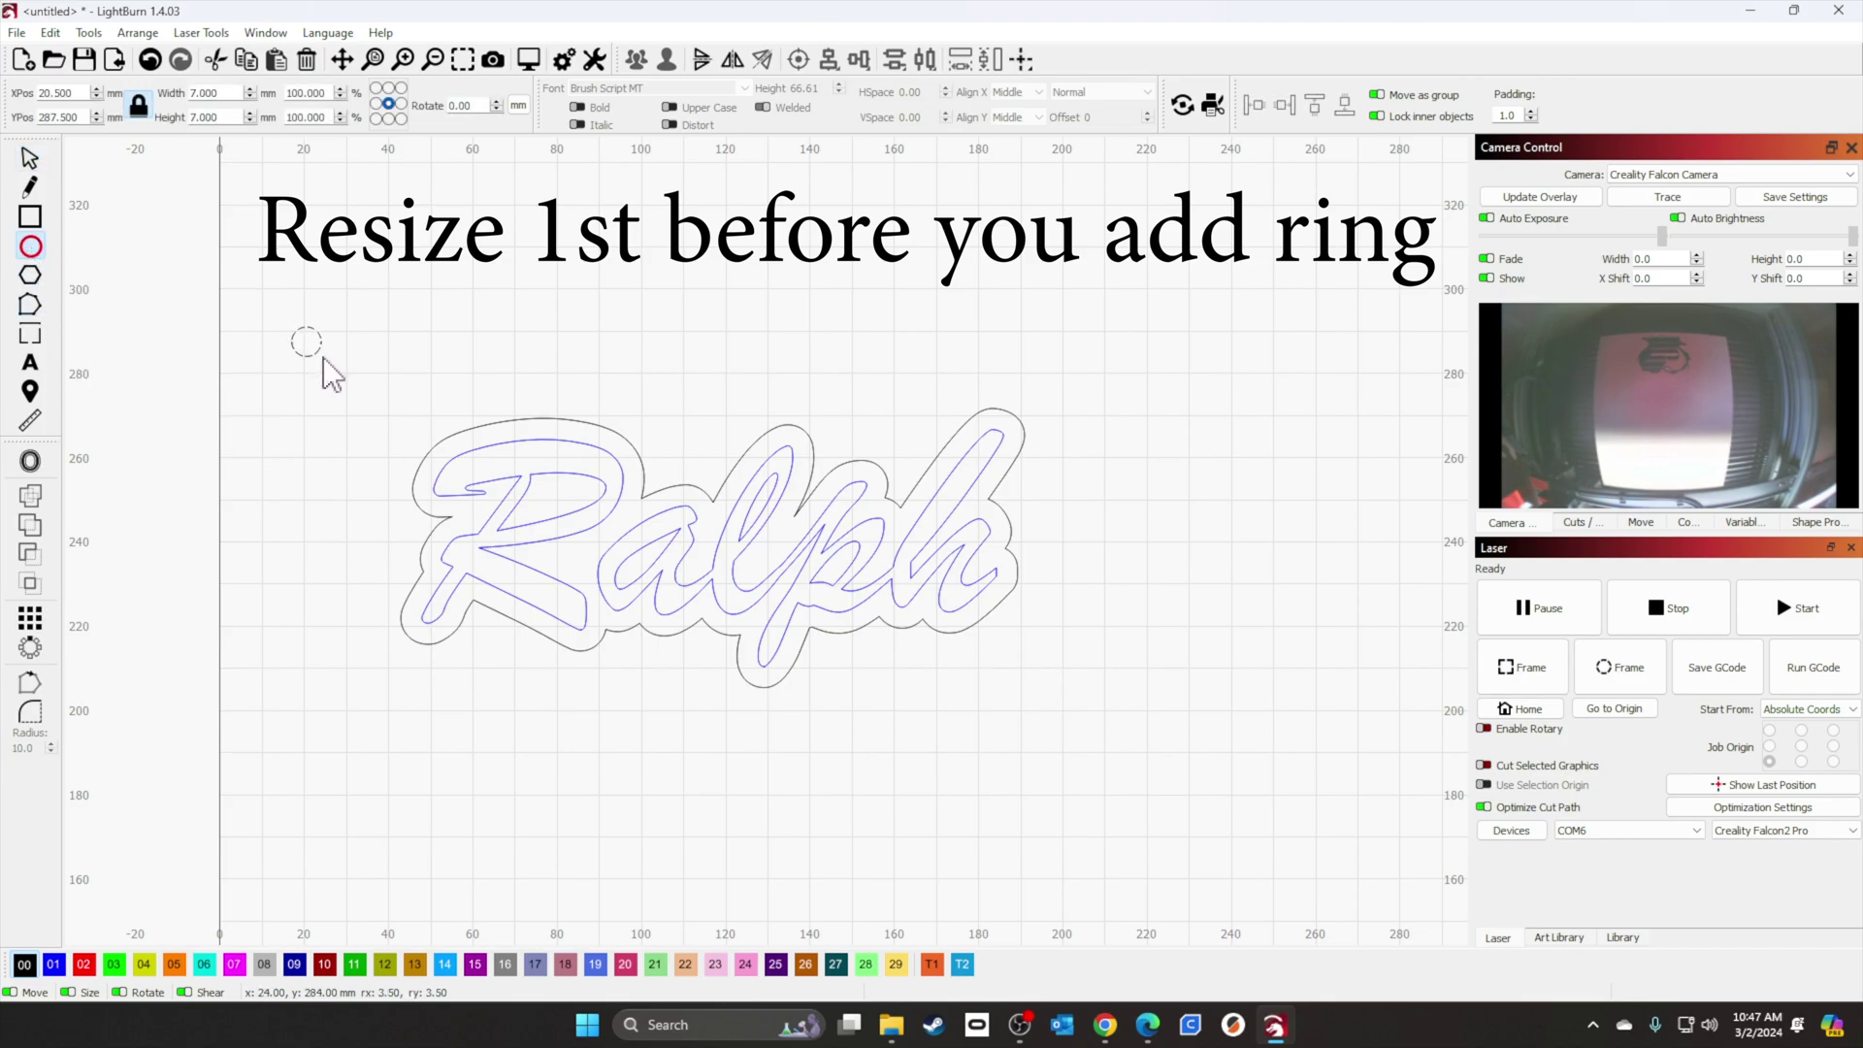
{"action": "triple_click", "coordinate": [228, 94]}
{"action": "type", "text": "4"}
{"action": "key", "text": "Return"}
Step: Move the circle to Ralph's top-left, enlarge it to 8 mm, and overlap the outline corner
{"action": "left_click", "coordinate": [34, 160]}
{"action": "left_click", "coordinate": [306, 341]}
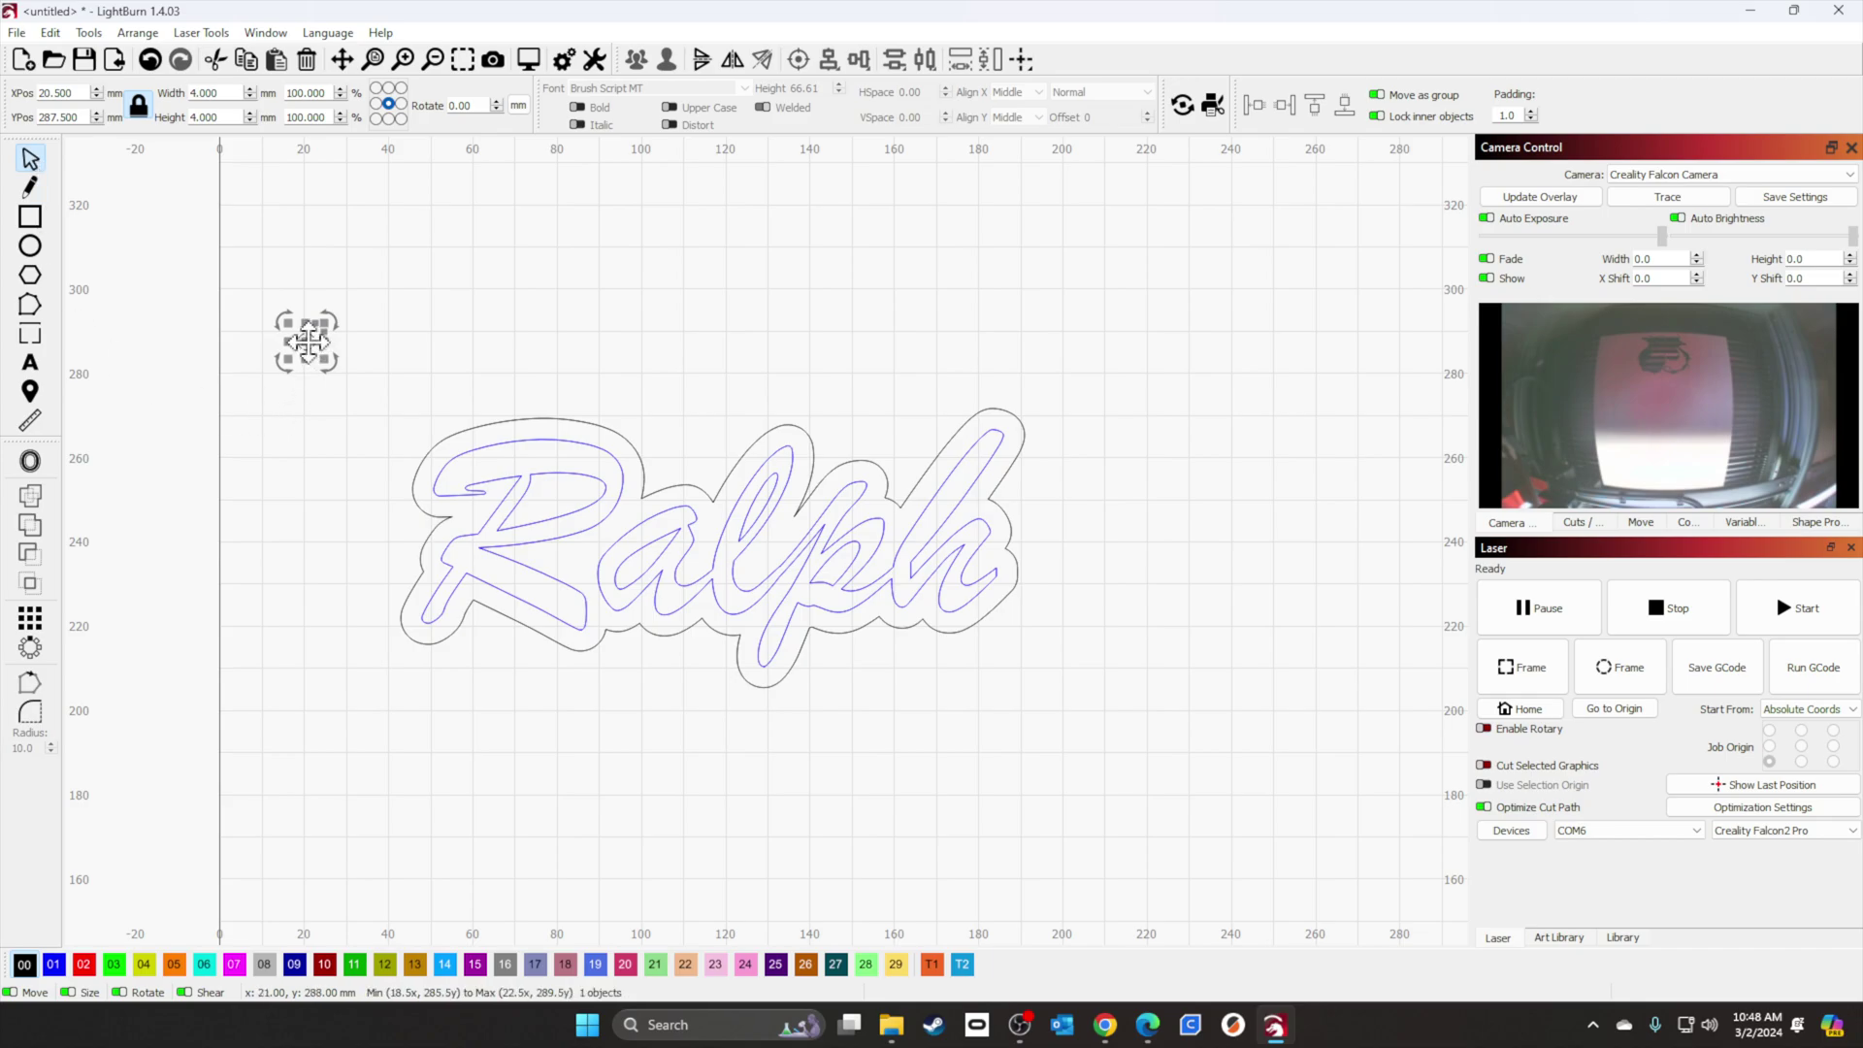
{"action": "left_click_drag", "start_coordinate": [306, 341], "coordinate": [444, 471]}
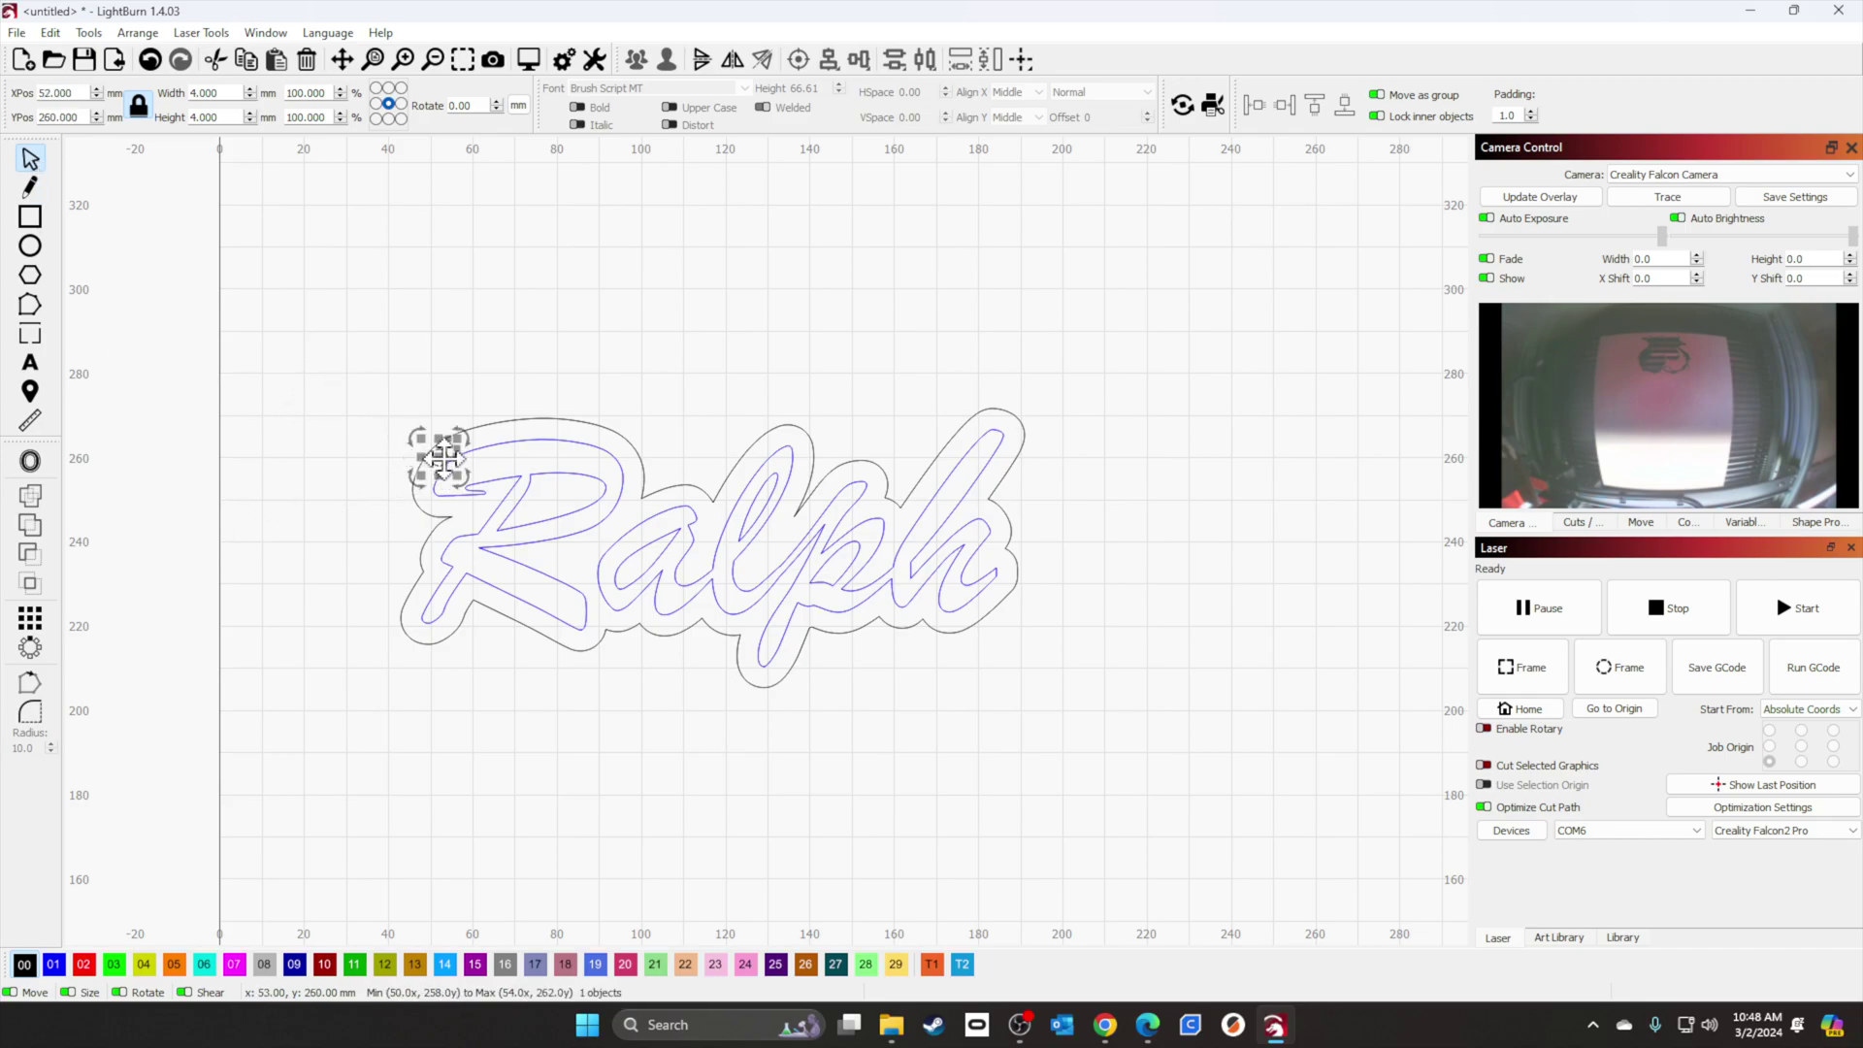
{"action": "left_click_drag", "start_coordinate": [441, 462], "coordinate": [423, 452]}
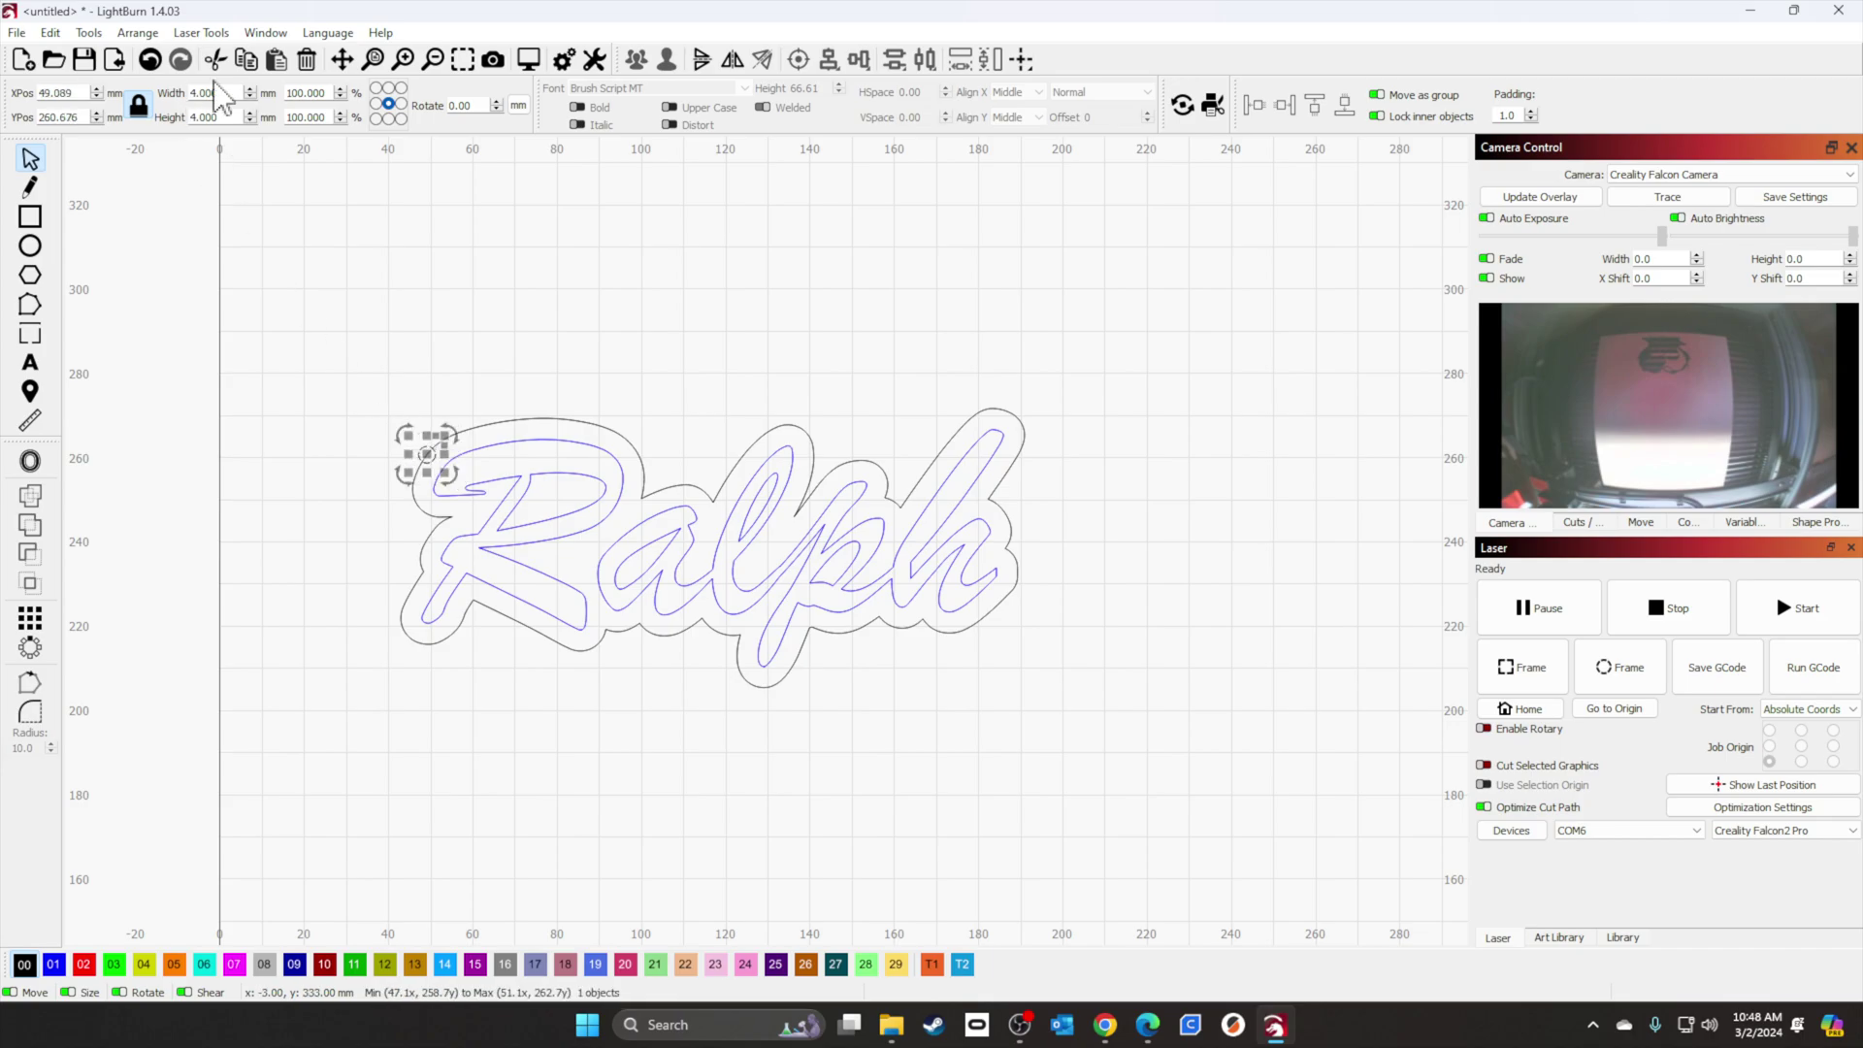
{"action": "left_click", "coordinate": [206, 92]}
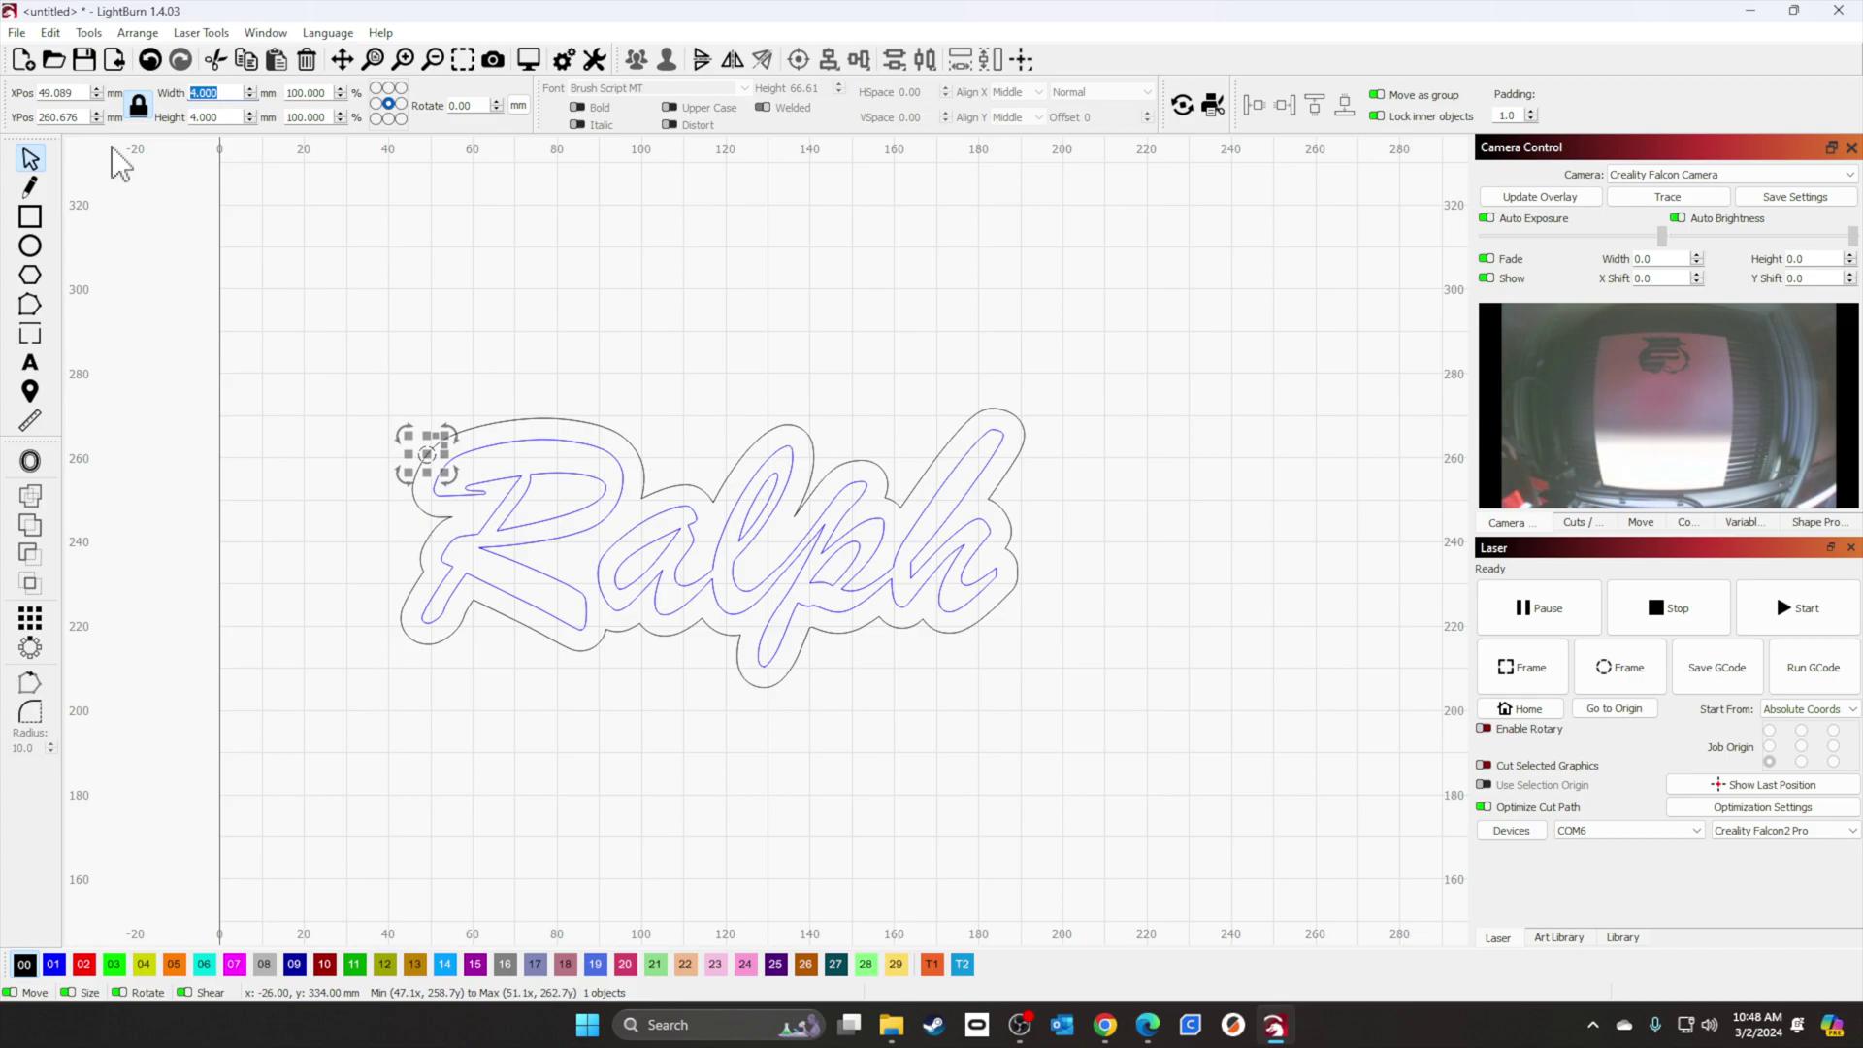
{"action": "type", "text": "8"}
{"action": "key", "text": "Return"}
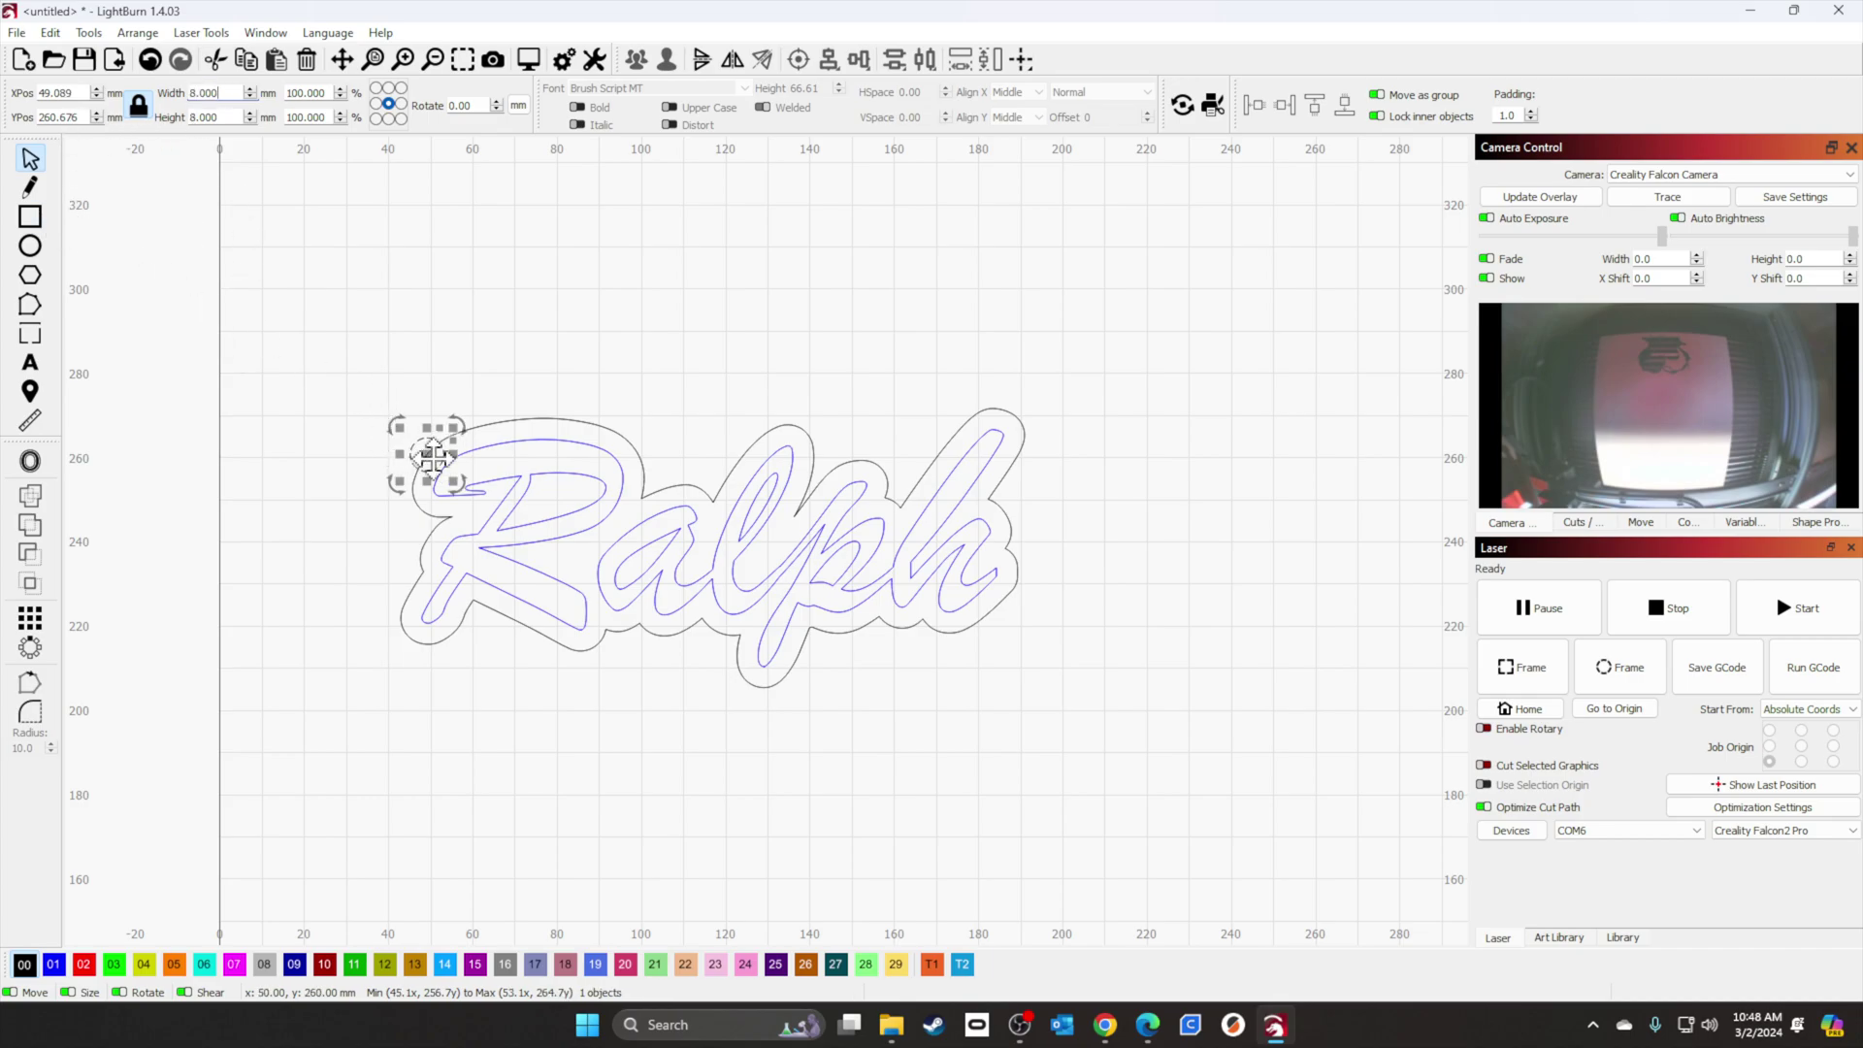
{"action": "left_click_drag", "start_coordinate": [428, 457], "coordinate": [423, 449]}
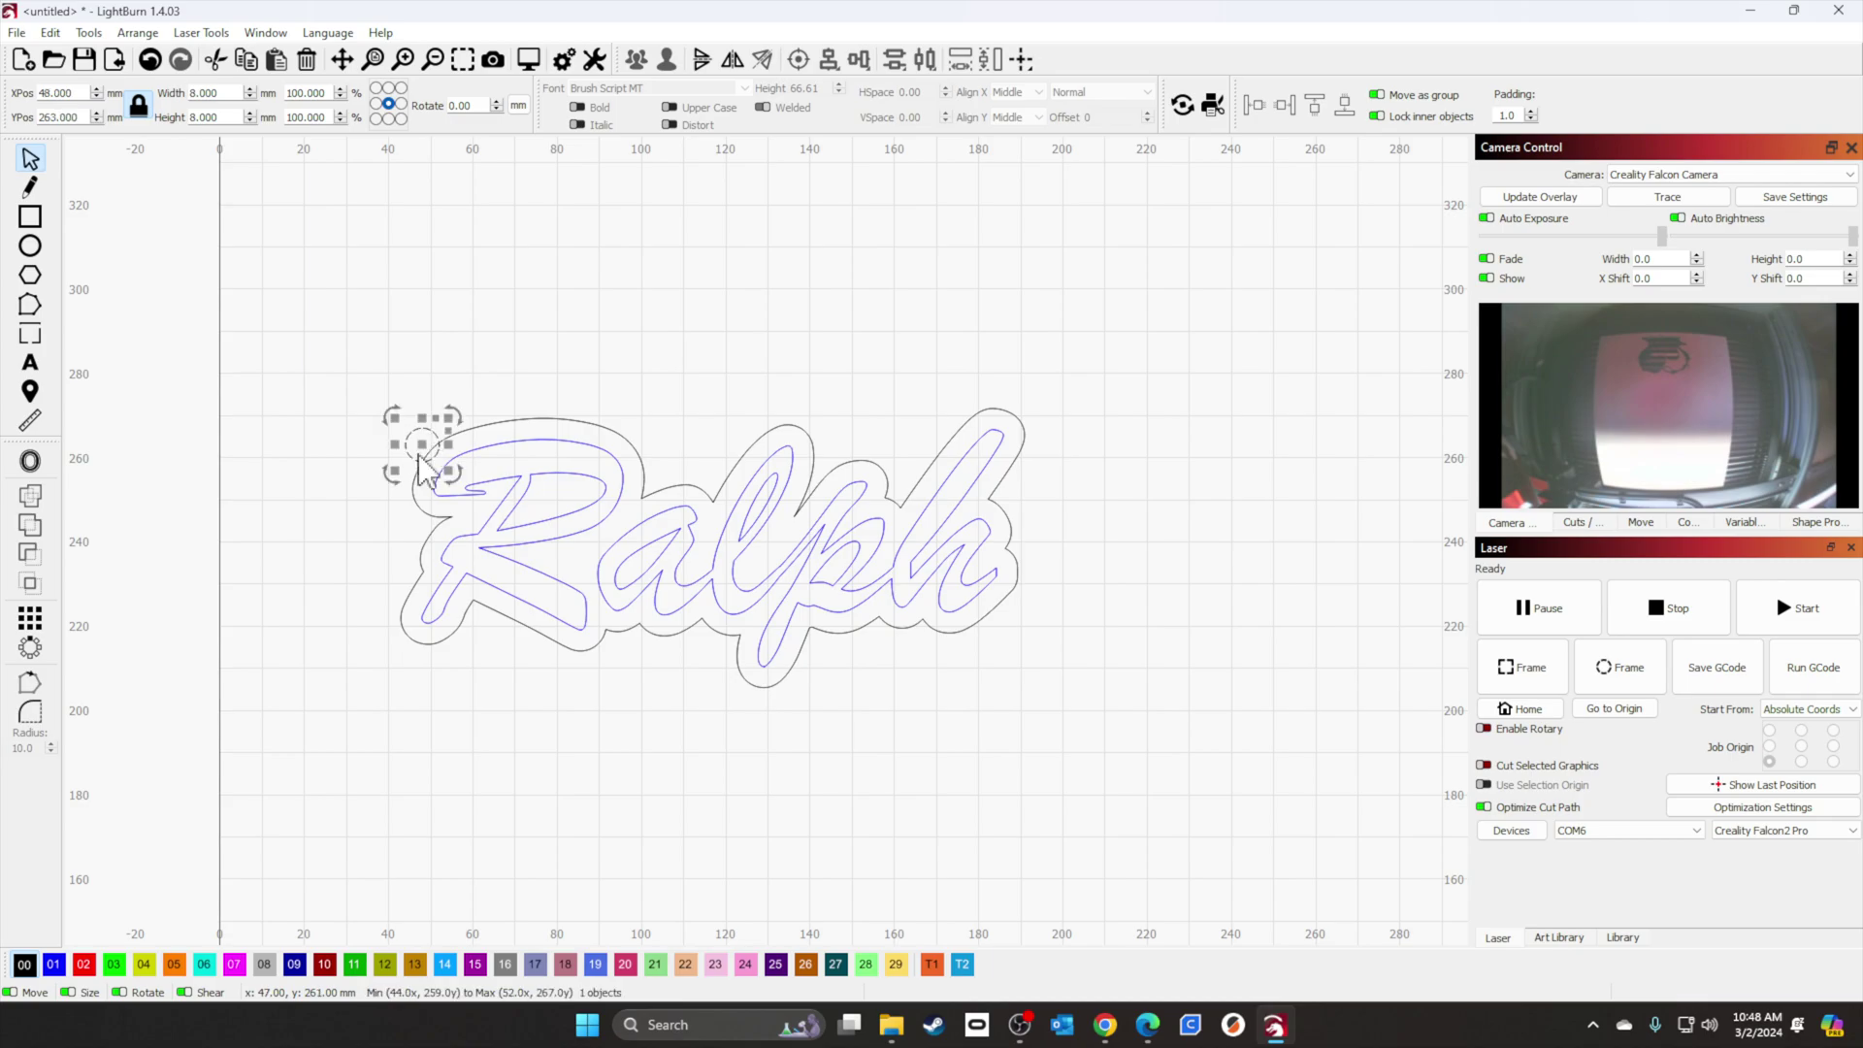
Step: Weld the 8 mm circle into the outer Ralph outline
{"action": "left_click", "coordinate": [415, 507], "text": "shift"}
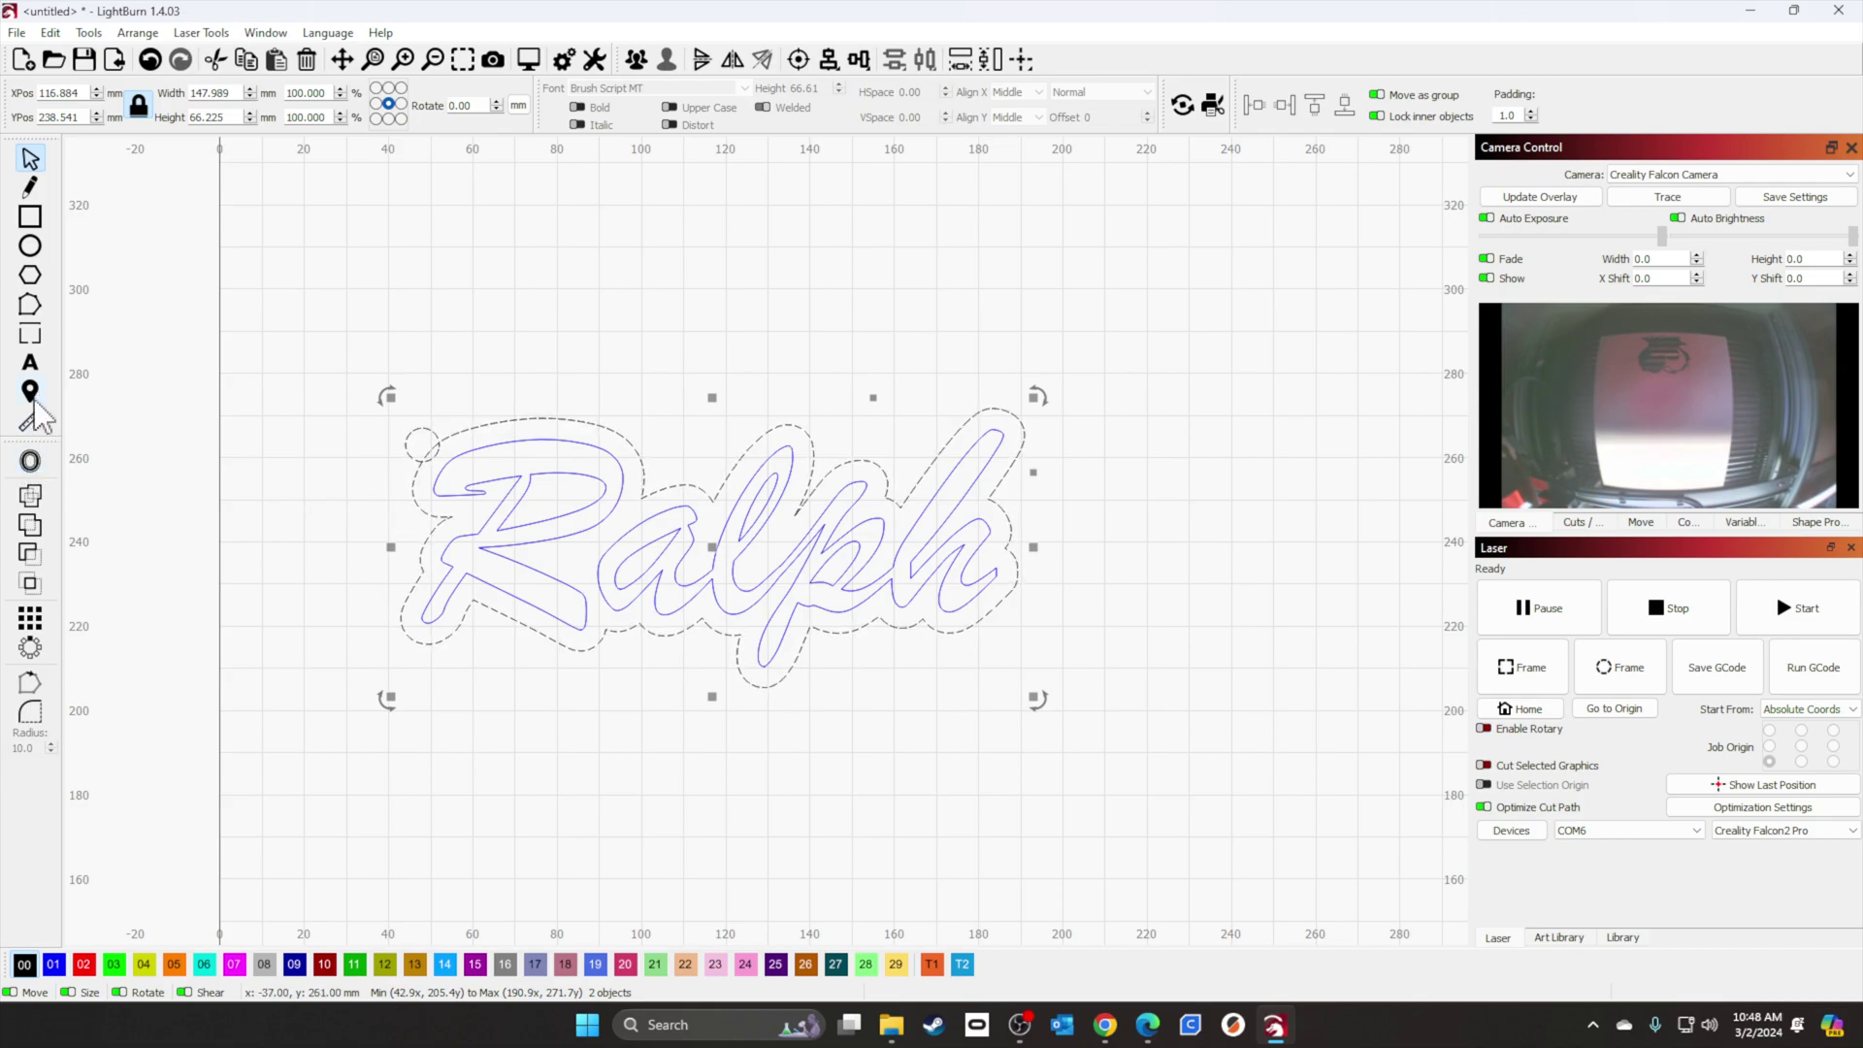
{"action": "left_click", "coordinate": [32, 495]}
{"action": "left_click", "coordinate": [294, 266]}
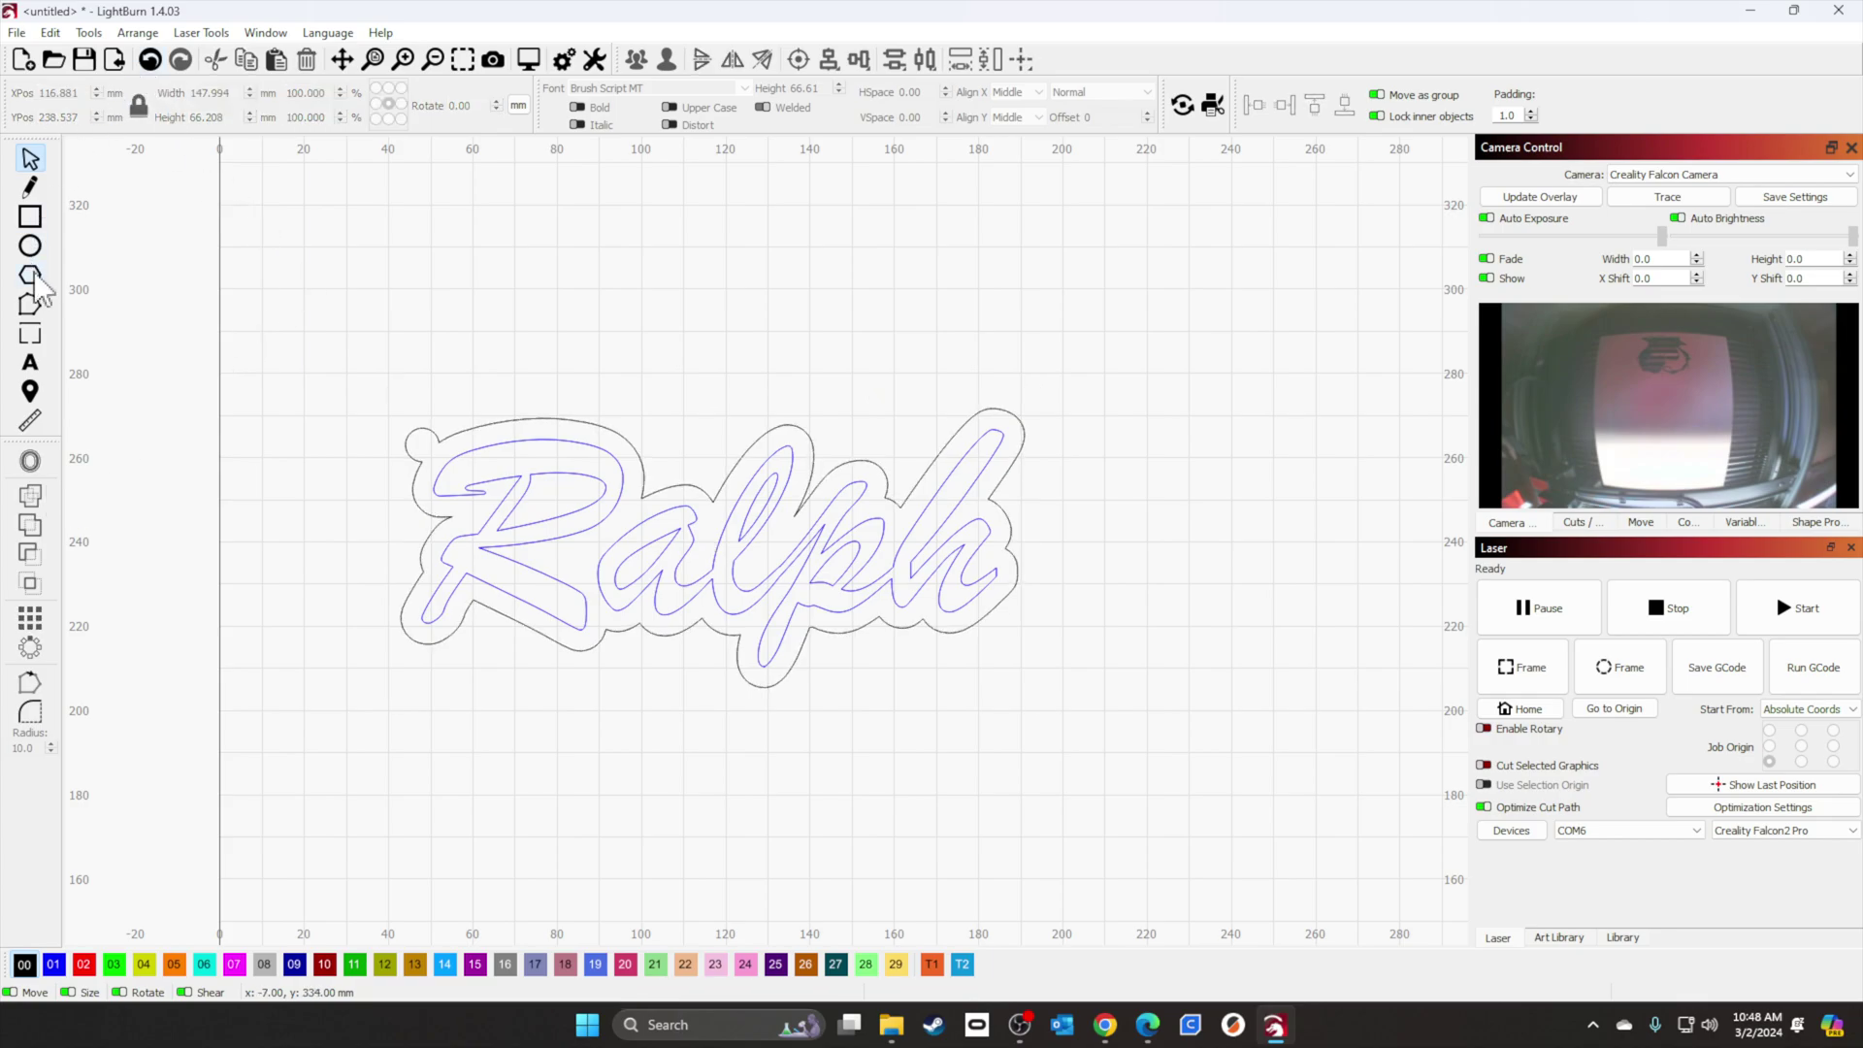
Step: Draw a 4 mm circle and move it inside the ring as the hanging hole
{"action": "left_click", "coordinate": [30, 245]}
{"action": "left_click_drag", "start_coordinate": [317, 298], "coordinate": [340, 322]}
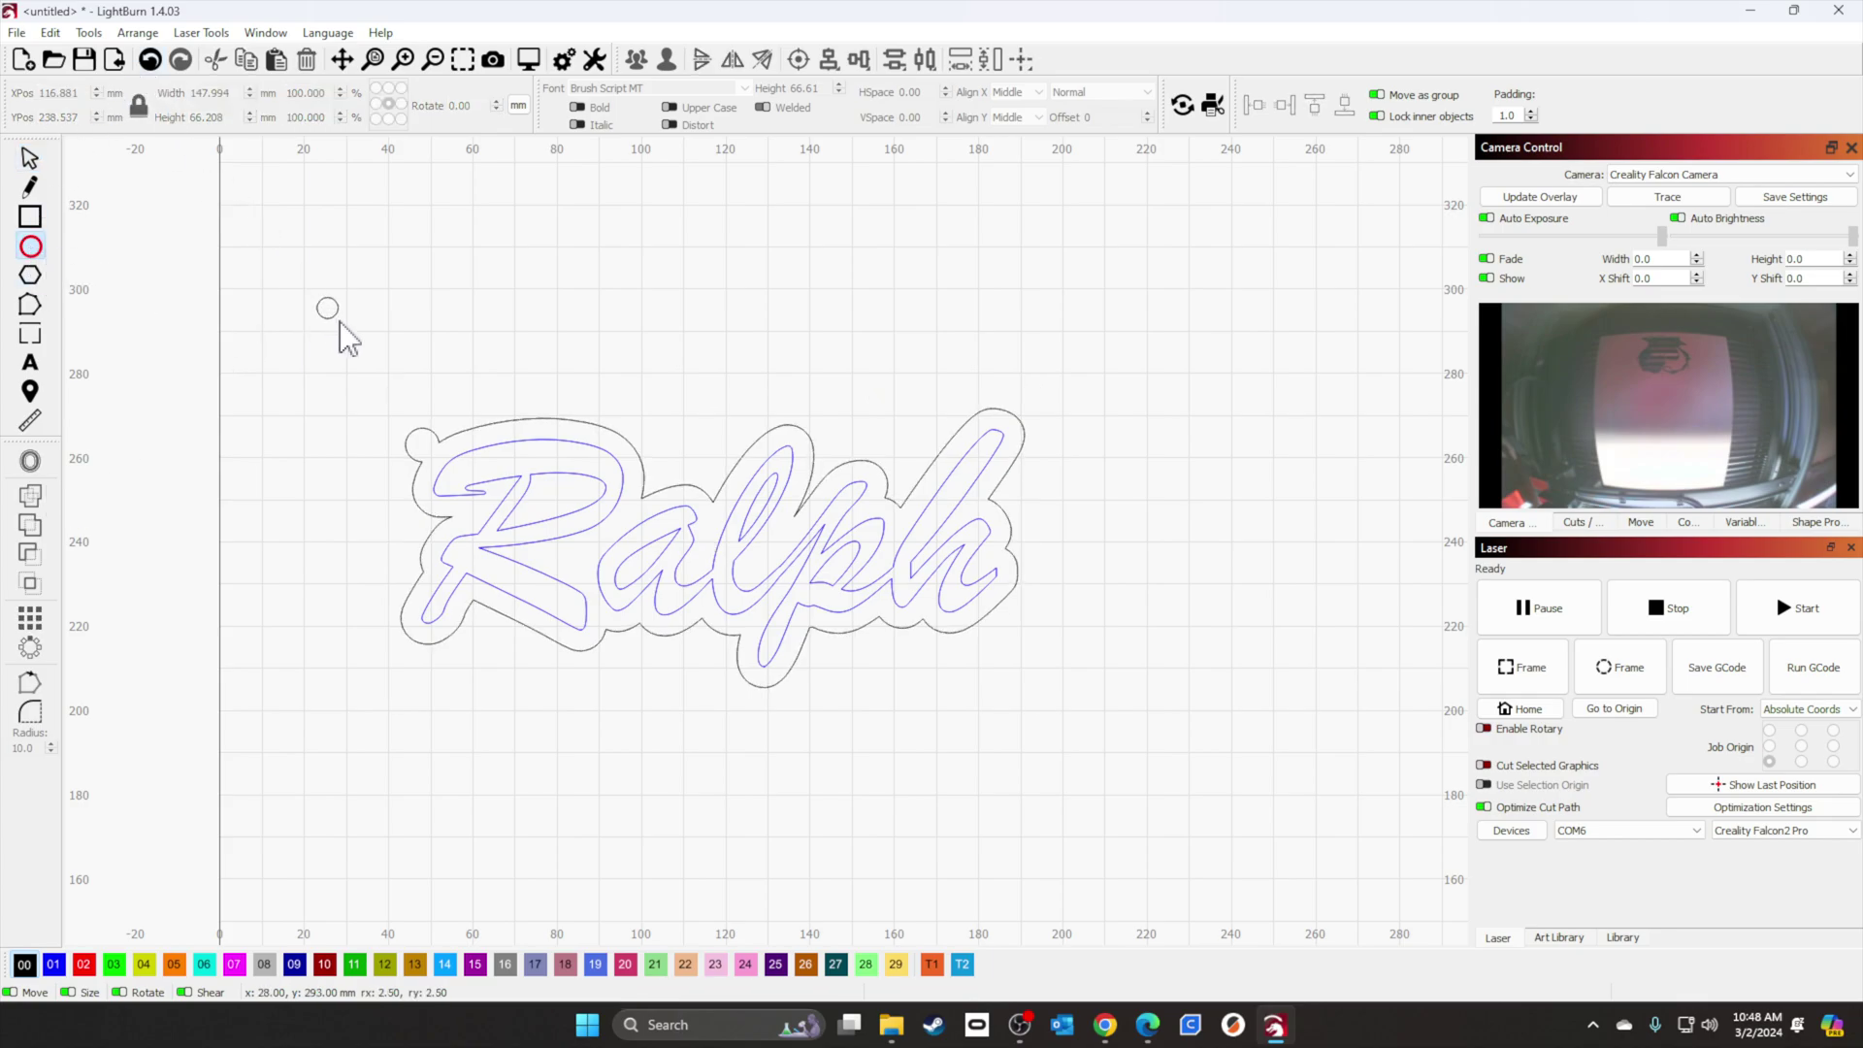
{"action": "double_click", "coordinate": [226, 95]}
{"action": "type", "text": "4"}
{"action": "key", "text": "Return"}
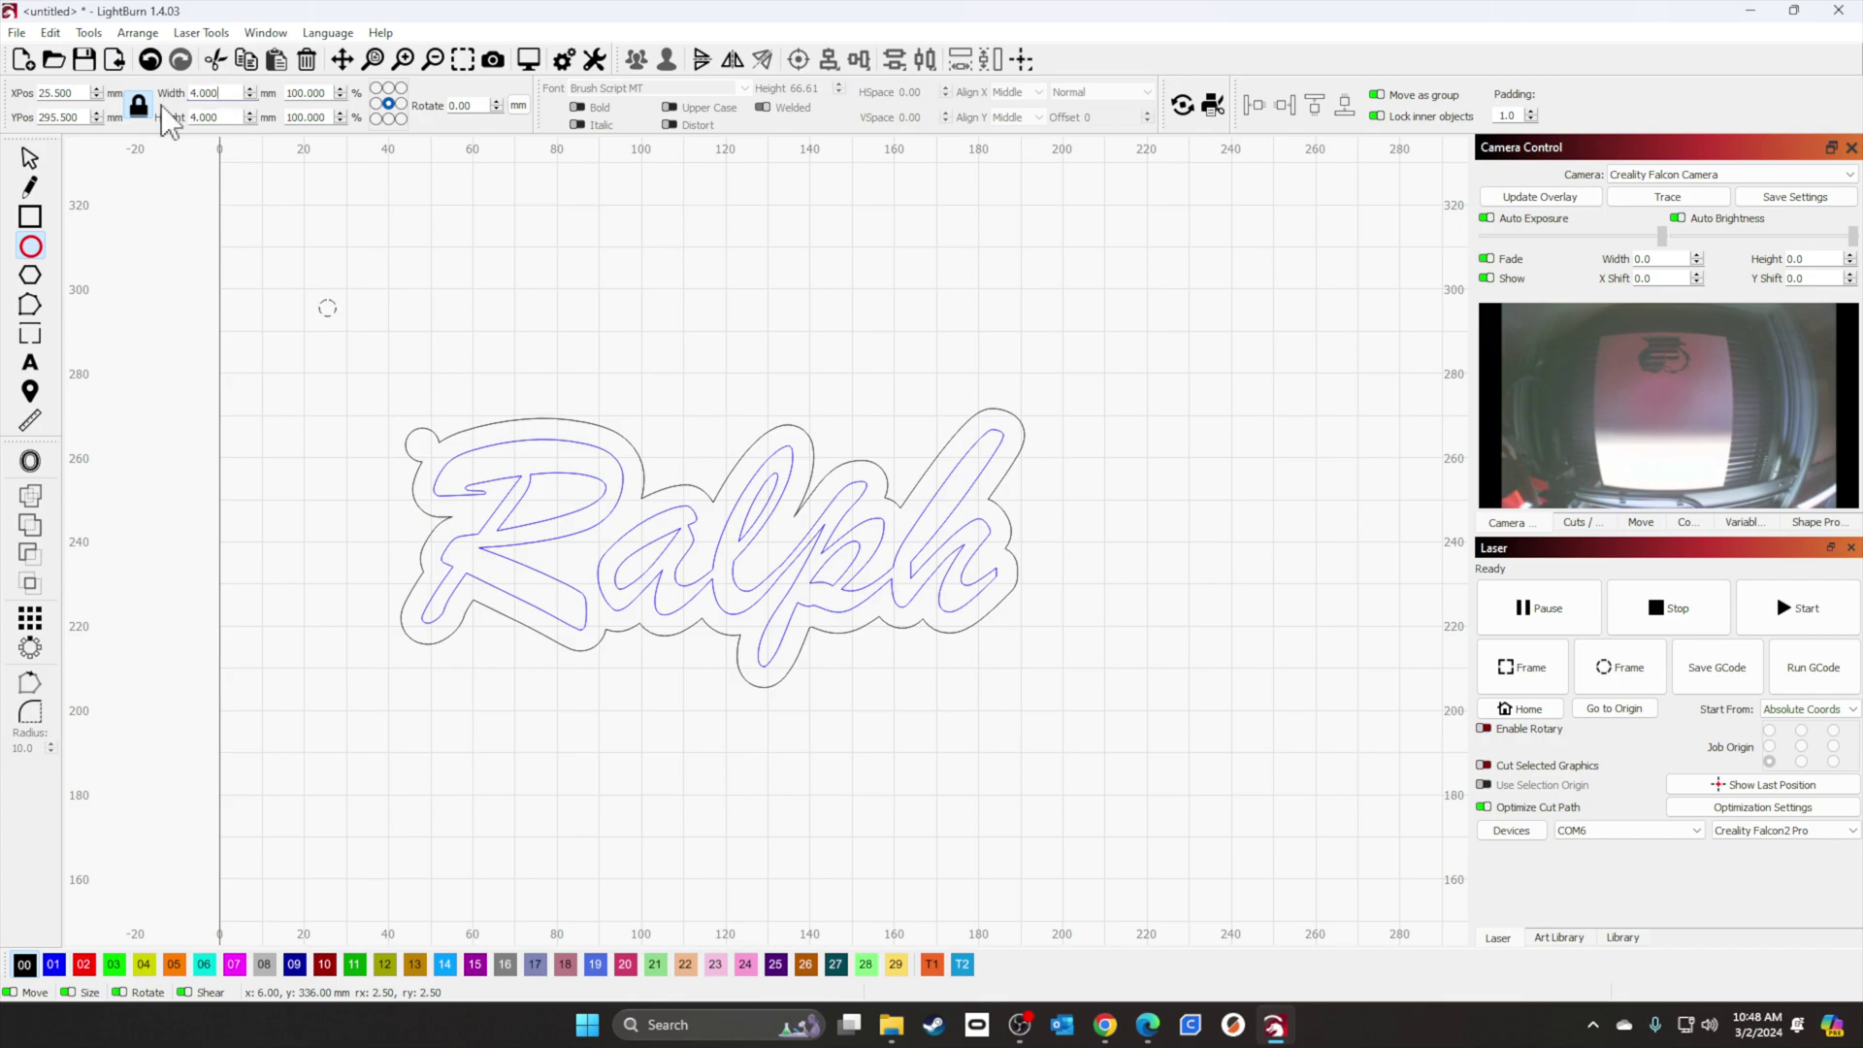
{"action": "left_click", "coordinate": [29, 158]}
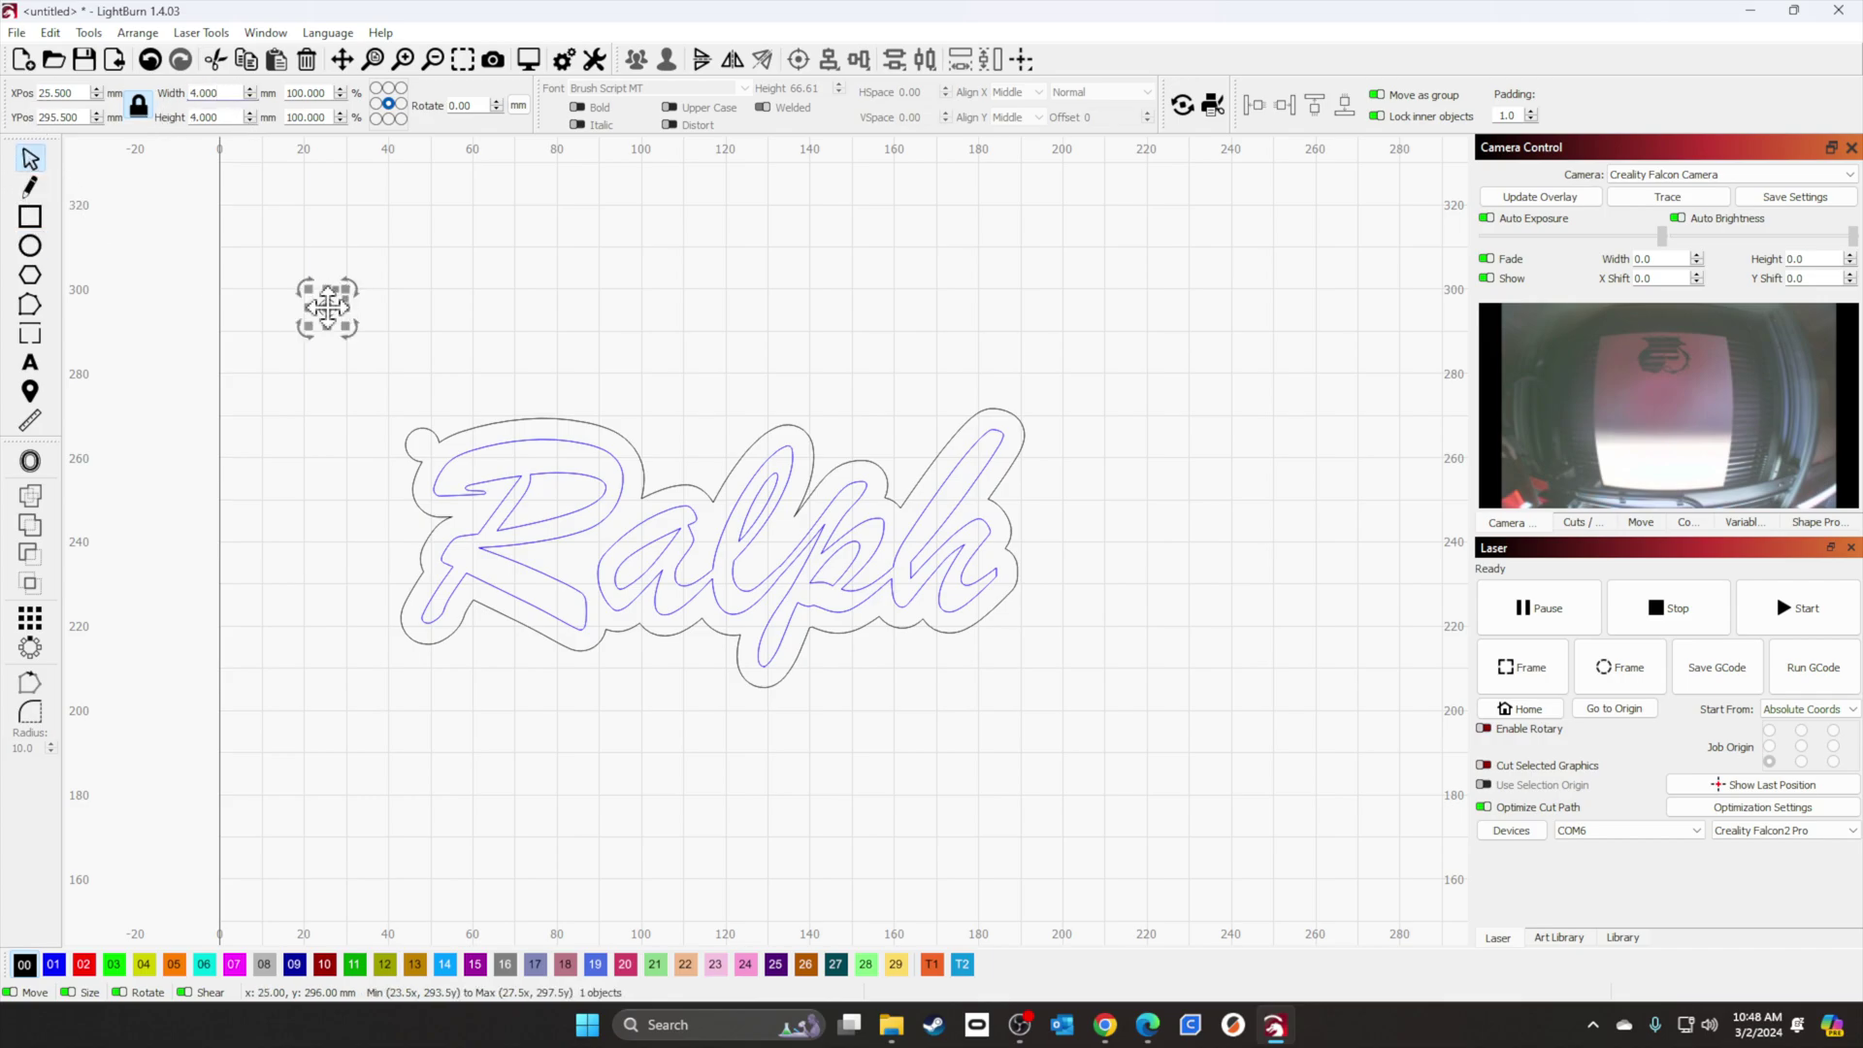
{"action": "left_click_drag", "start_coordinate": [331, 318], "coordinate": [427, 455]}
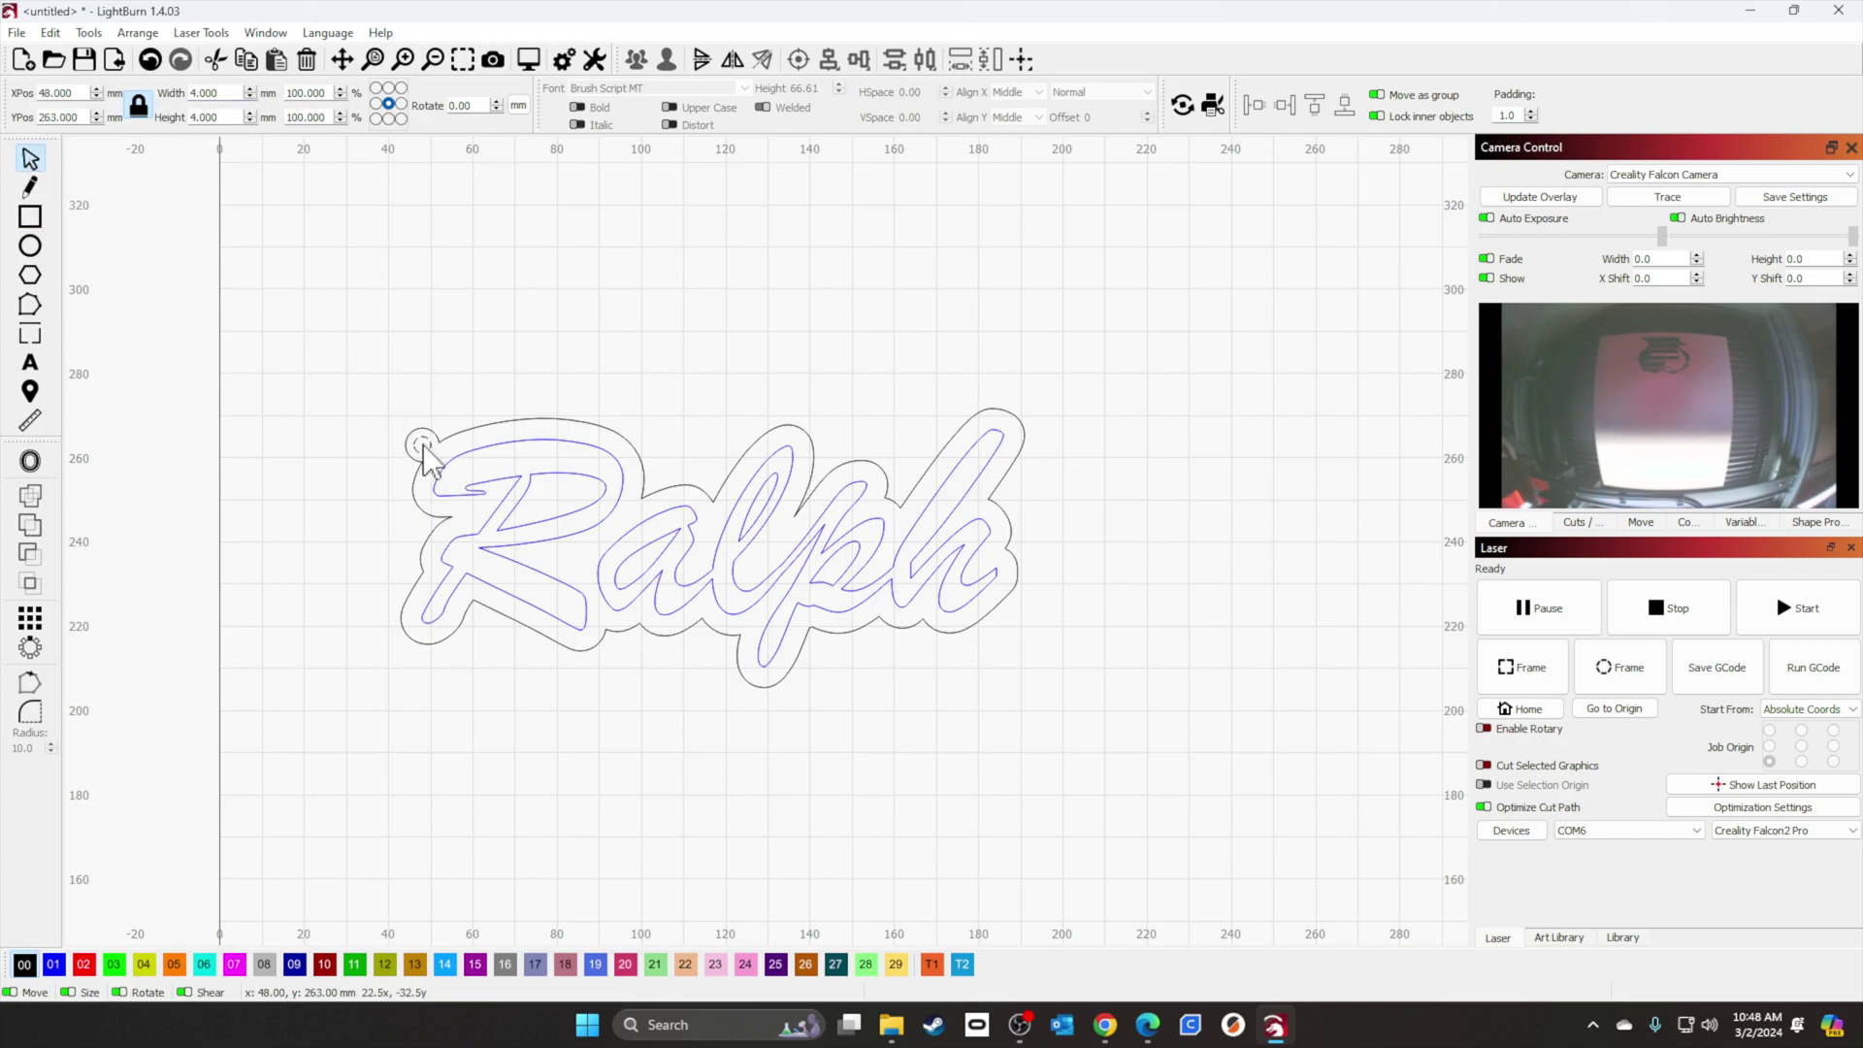
Step: Scale all three keychain parts to 110 mm wide and move the design up
{"action": "left_click", "coordinate": [504, 332]}
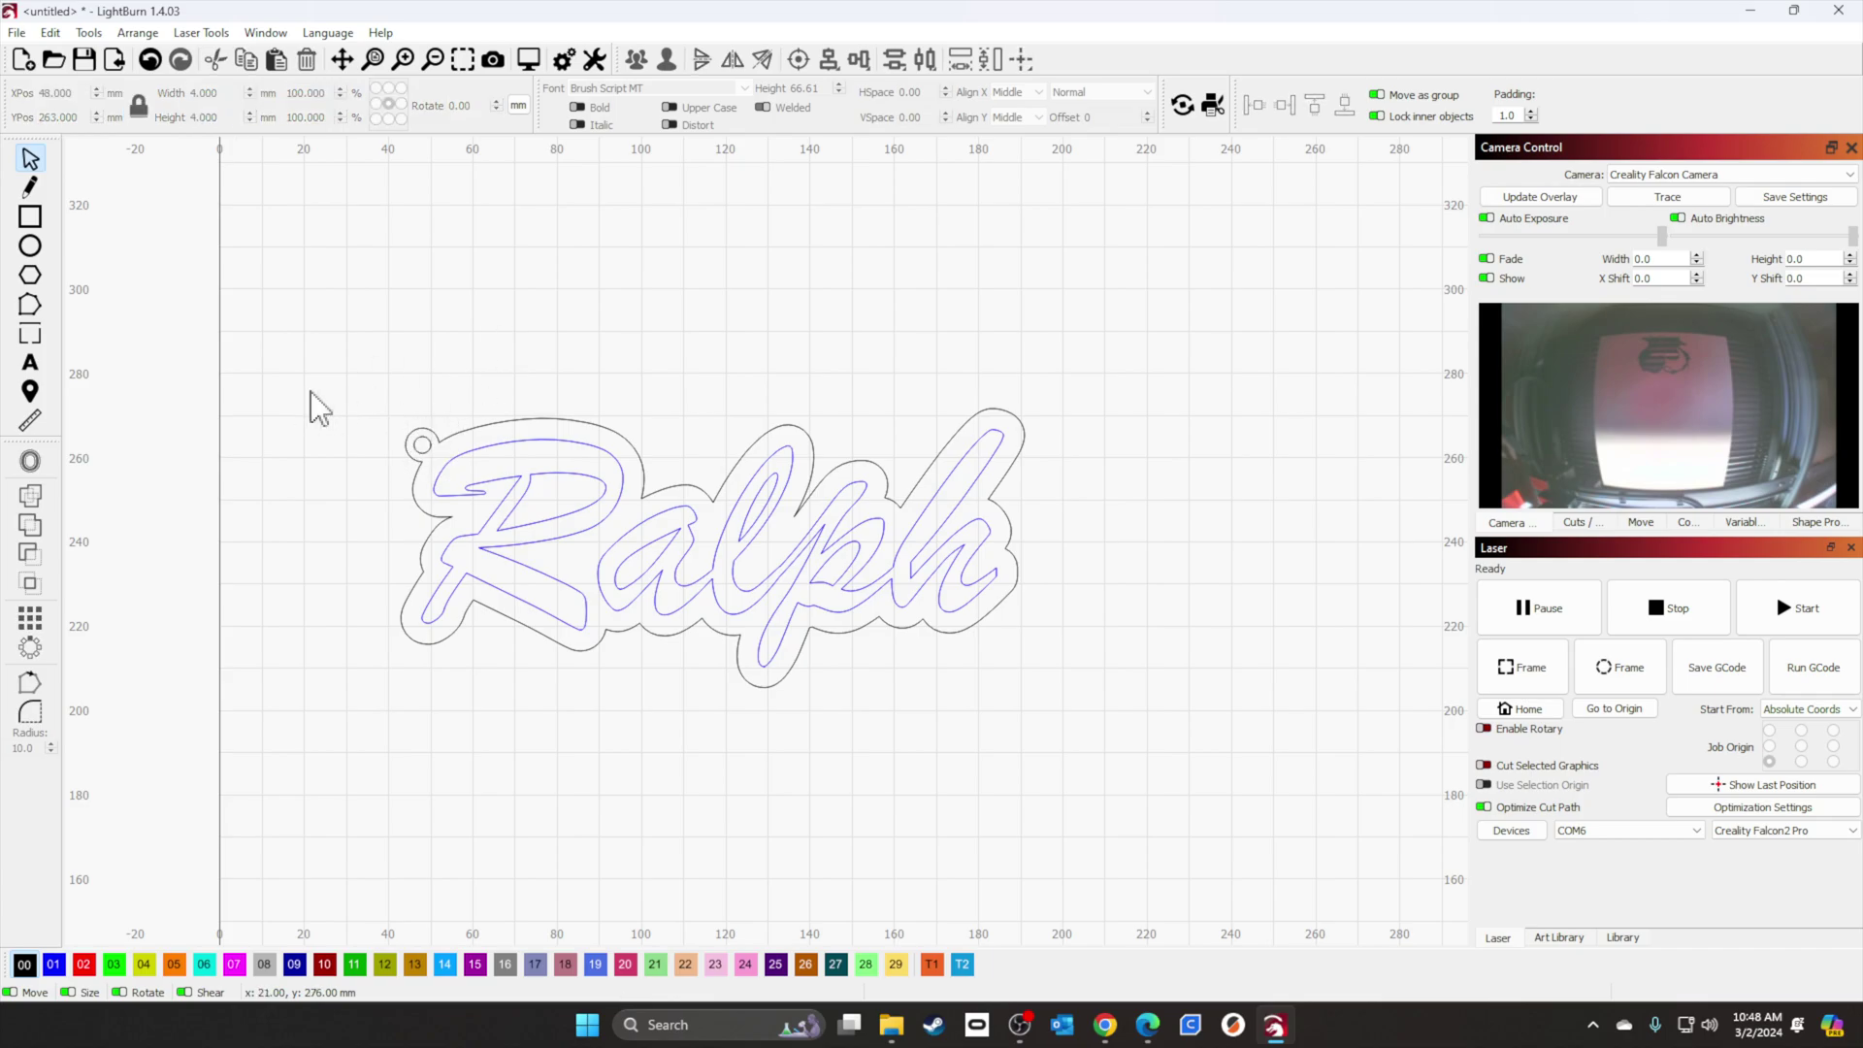
{"action": "left_click_drag", "start_coordinate": [311, 392], "coordinate": [1186, 730]}
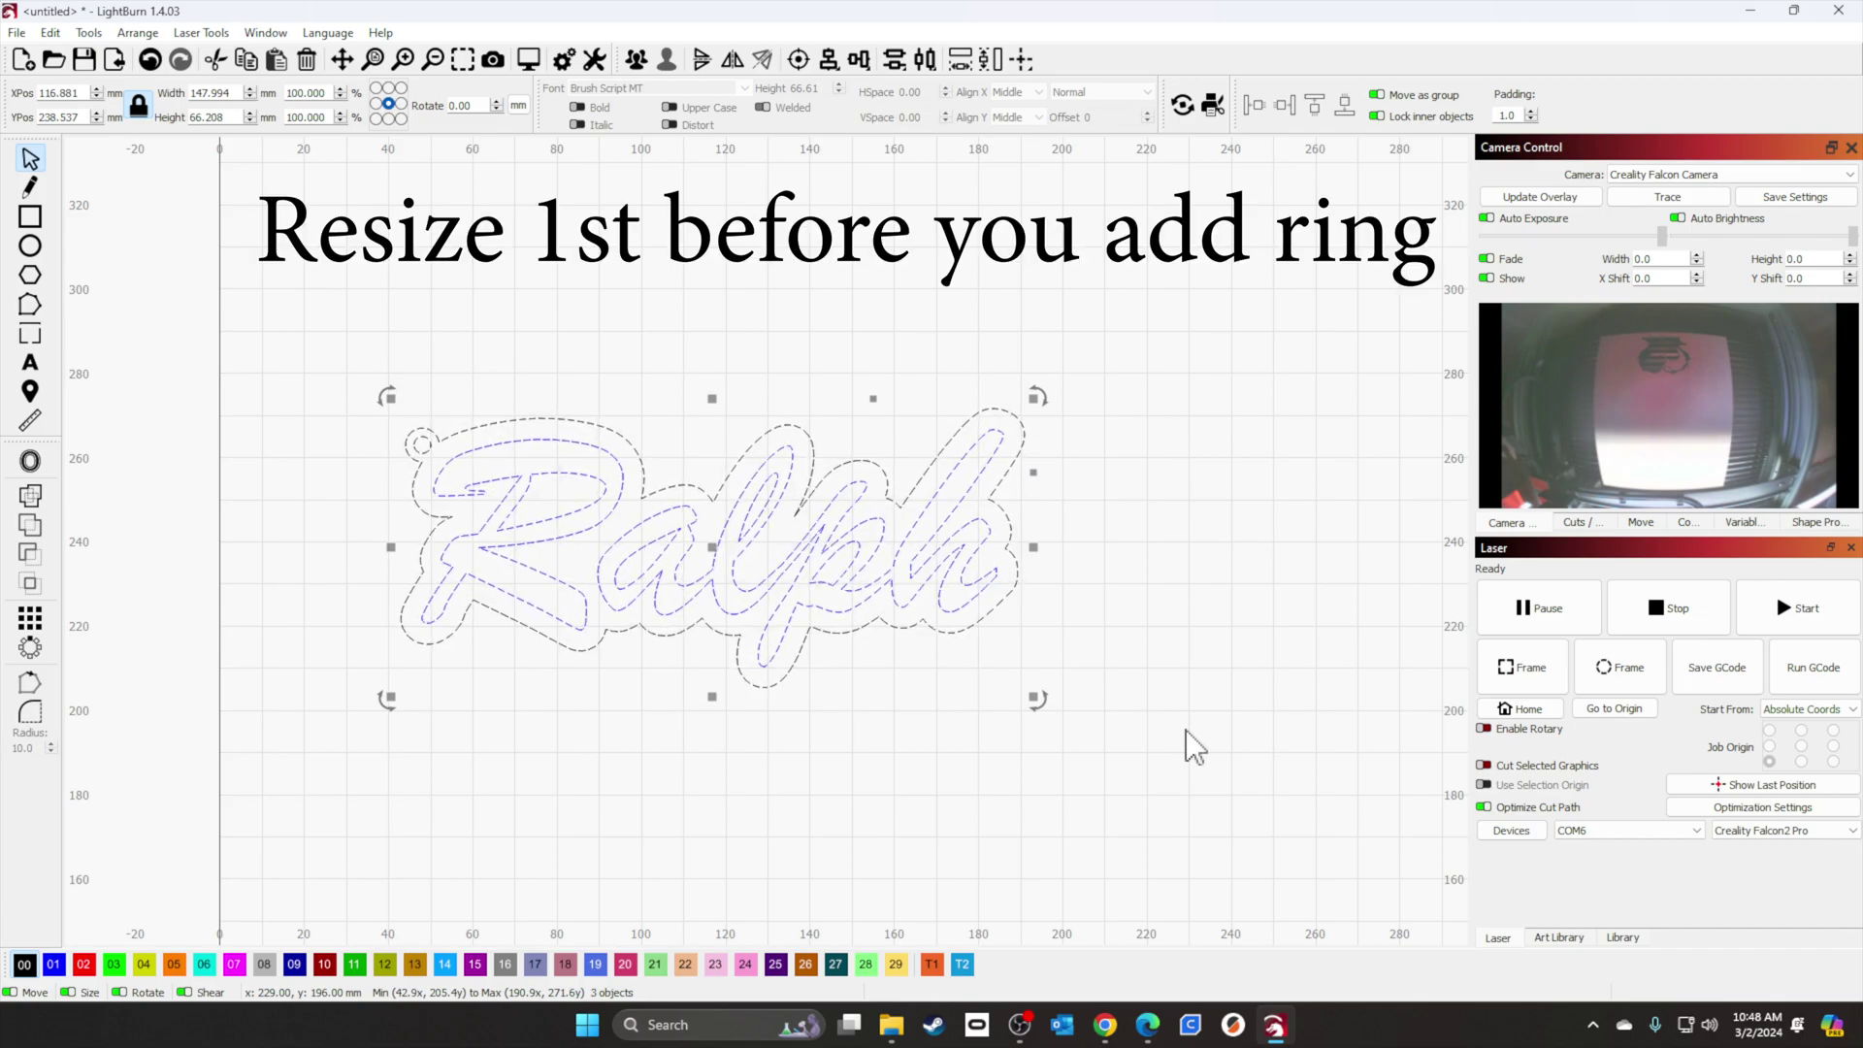
{"action": "left_click_drag", "start_coordinate": [230, 93], "coordinate": [171, 97]}
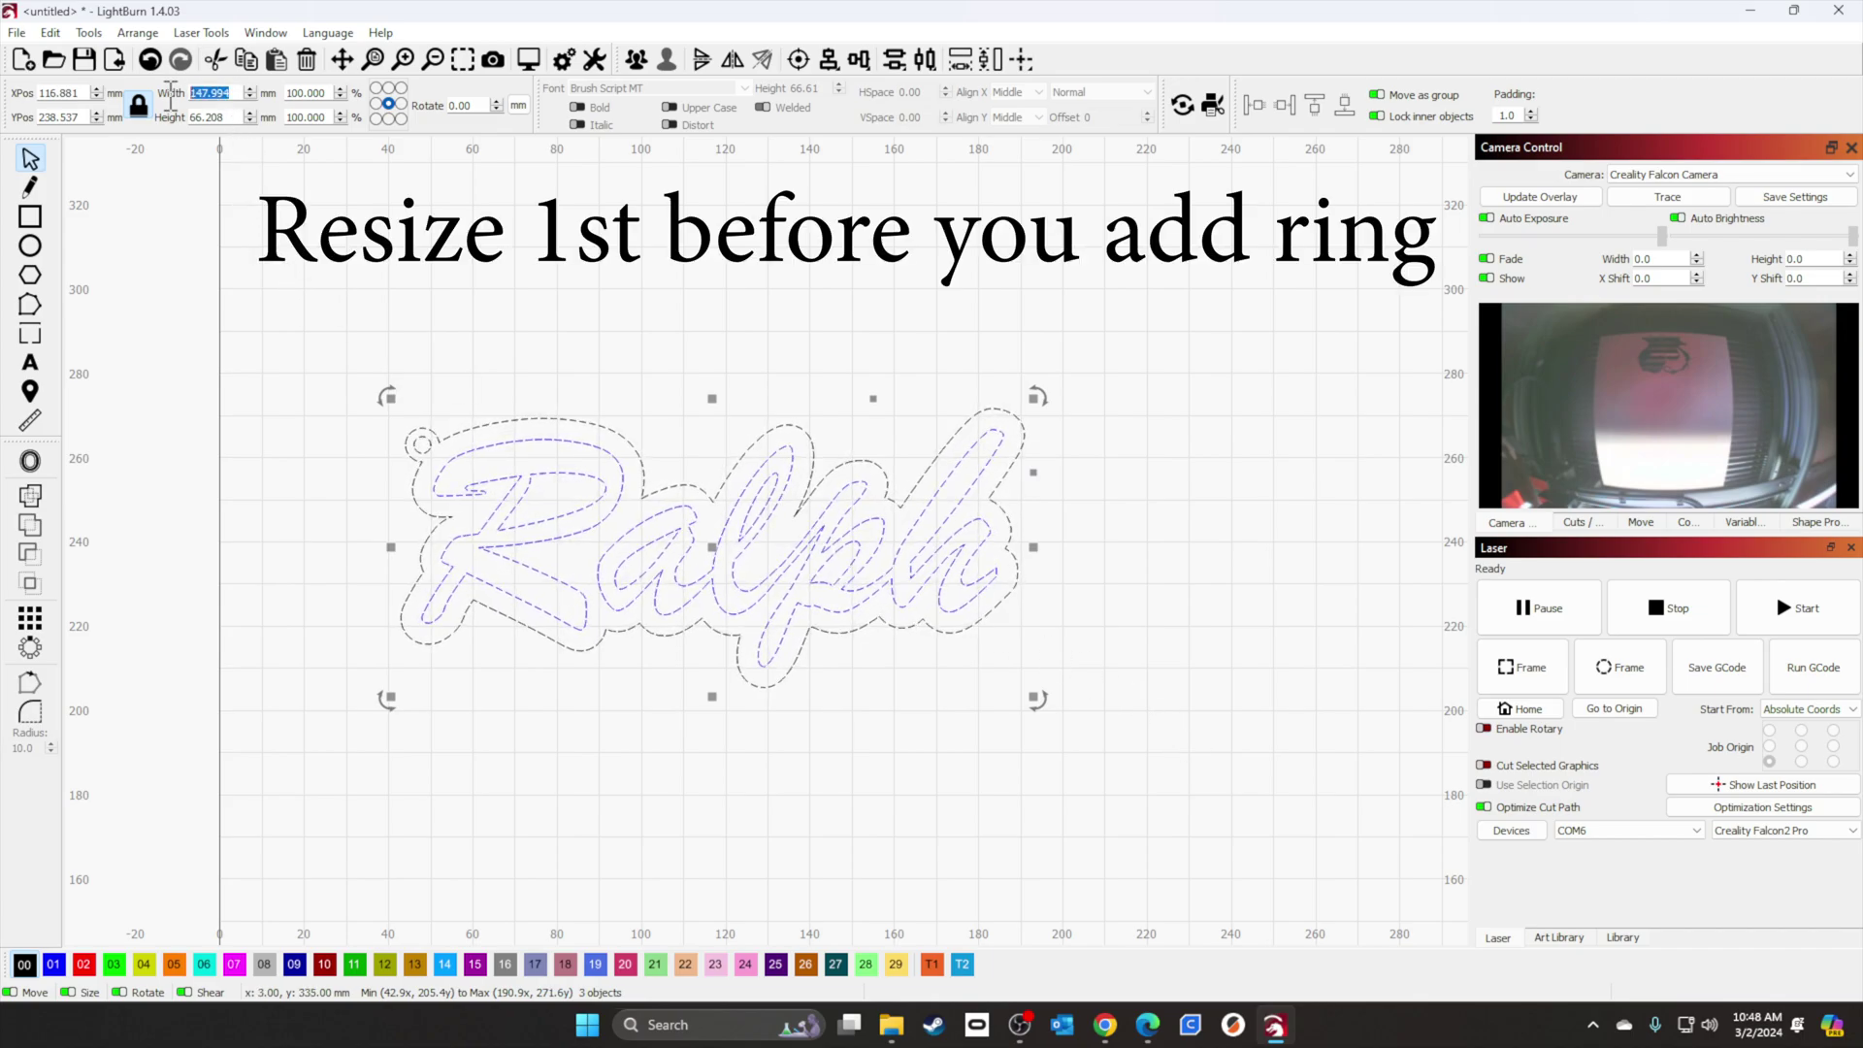
{"action": "type", "text": "100"}
{"action": "key", "text": "BackSpace"}
{"action": "key", "text": "BackSpace"}
{"action": "type", "text": "10"}
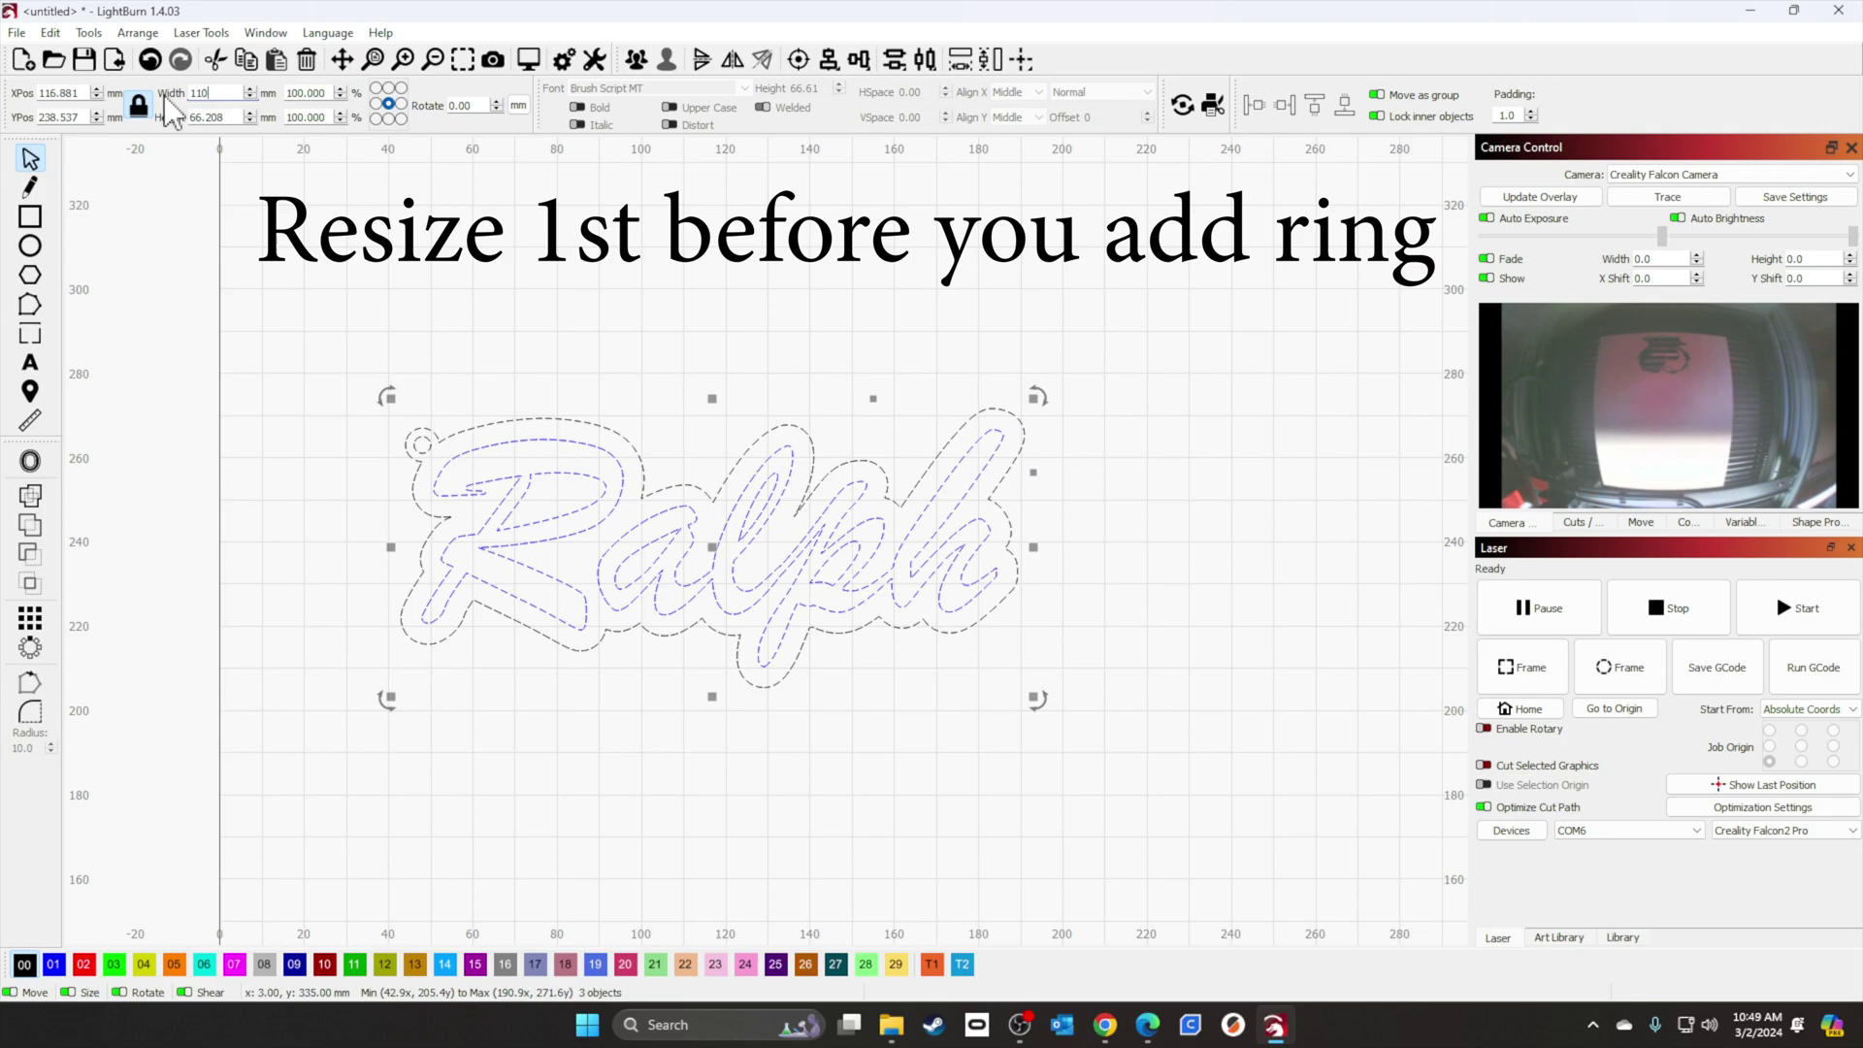
{"action": "key", "text": "Return"}
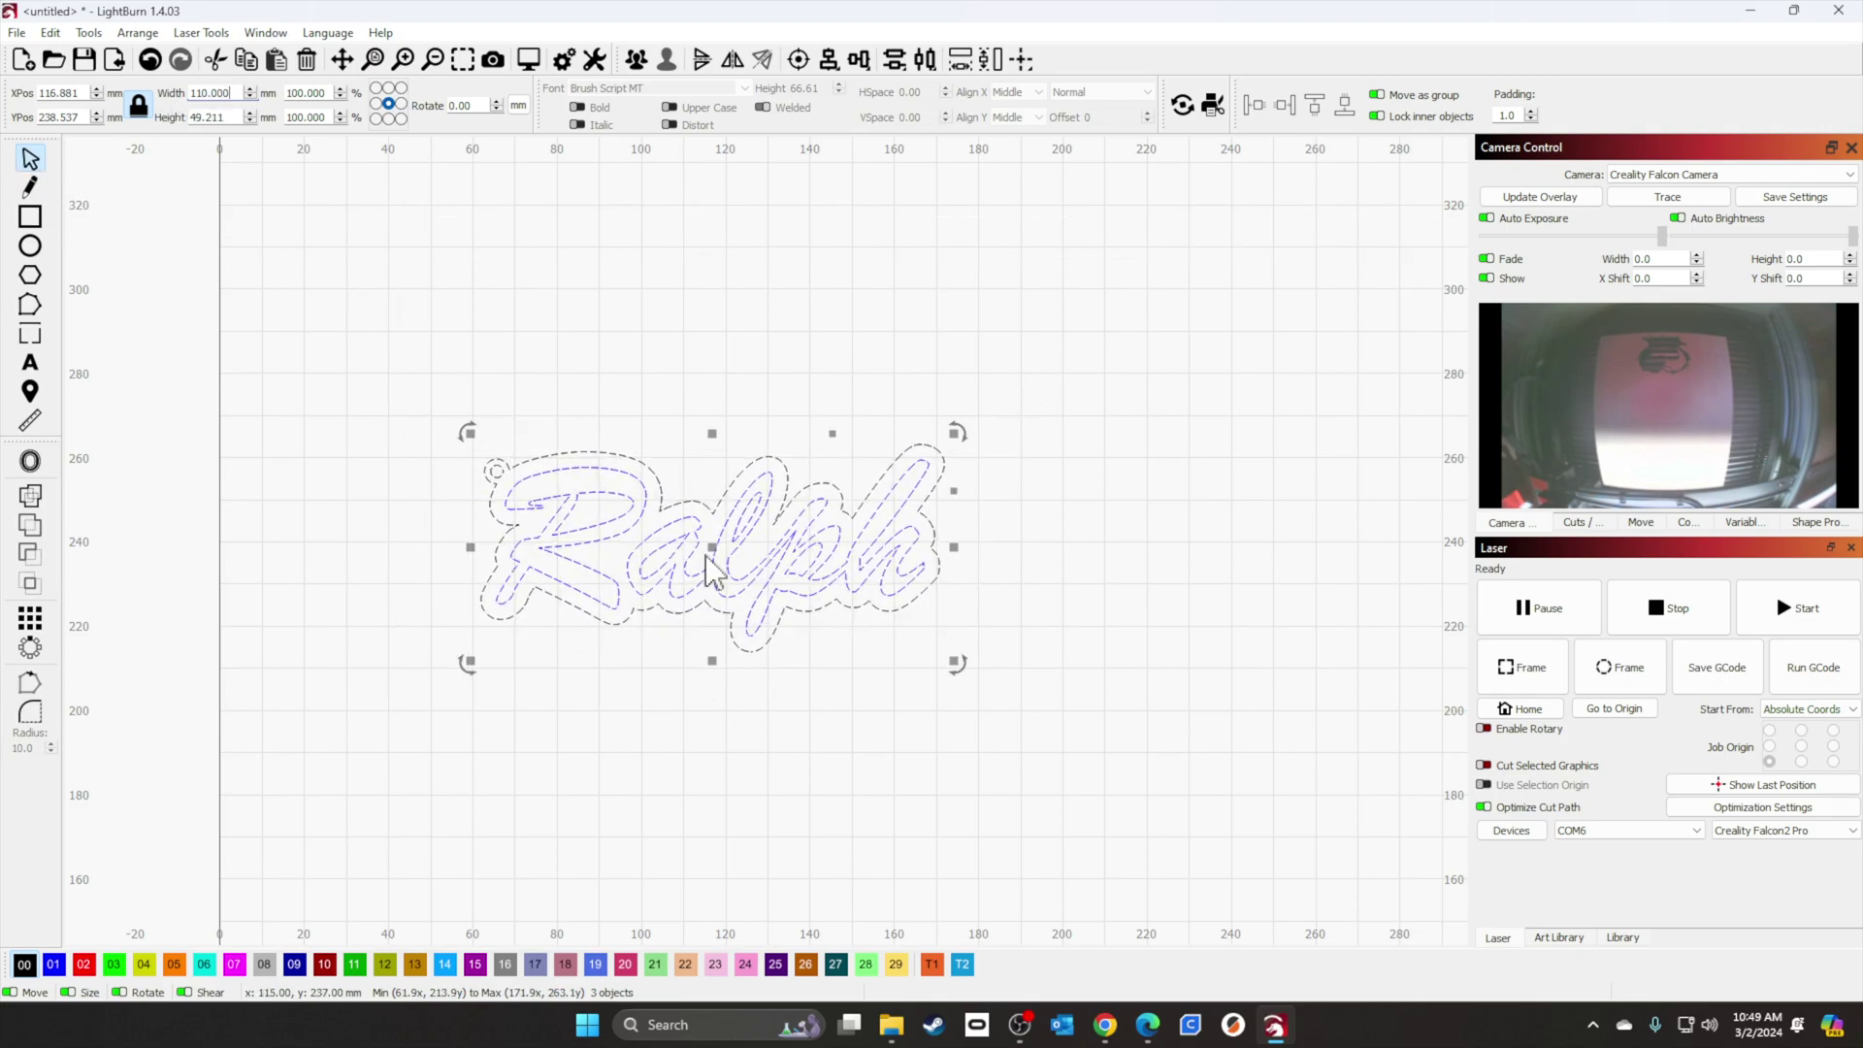
{"action": "left_click_drag", "start_coordinate": [751, 556], "coordinate": [858, 361]}
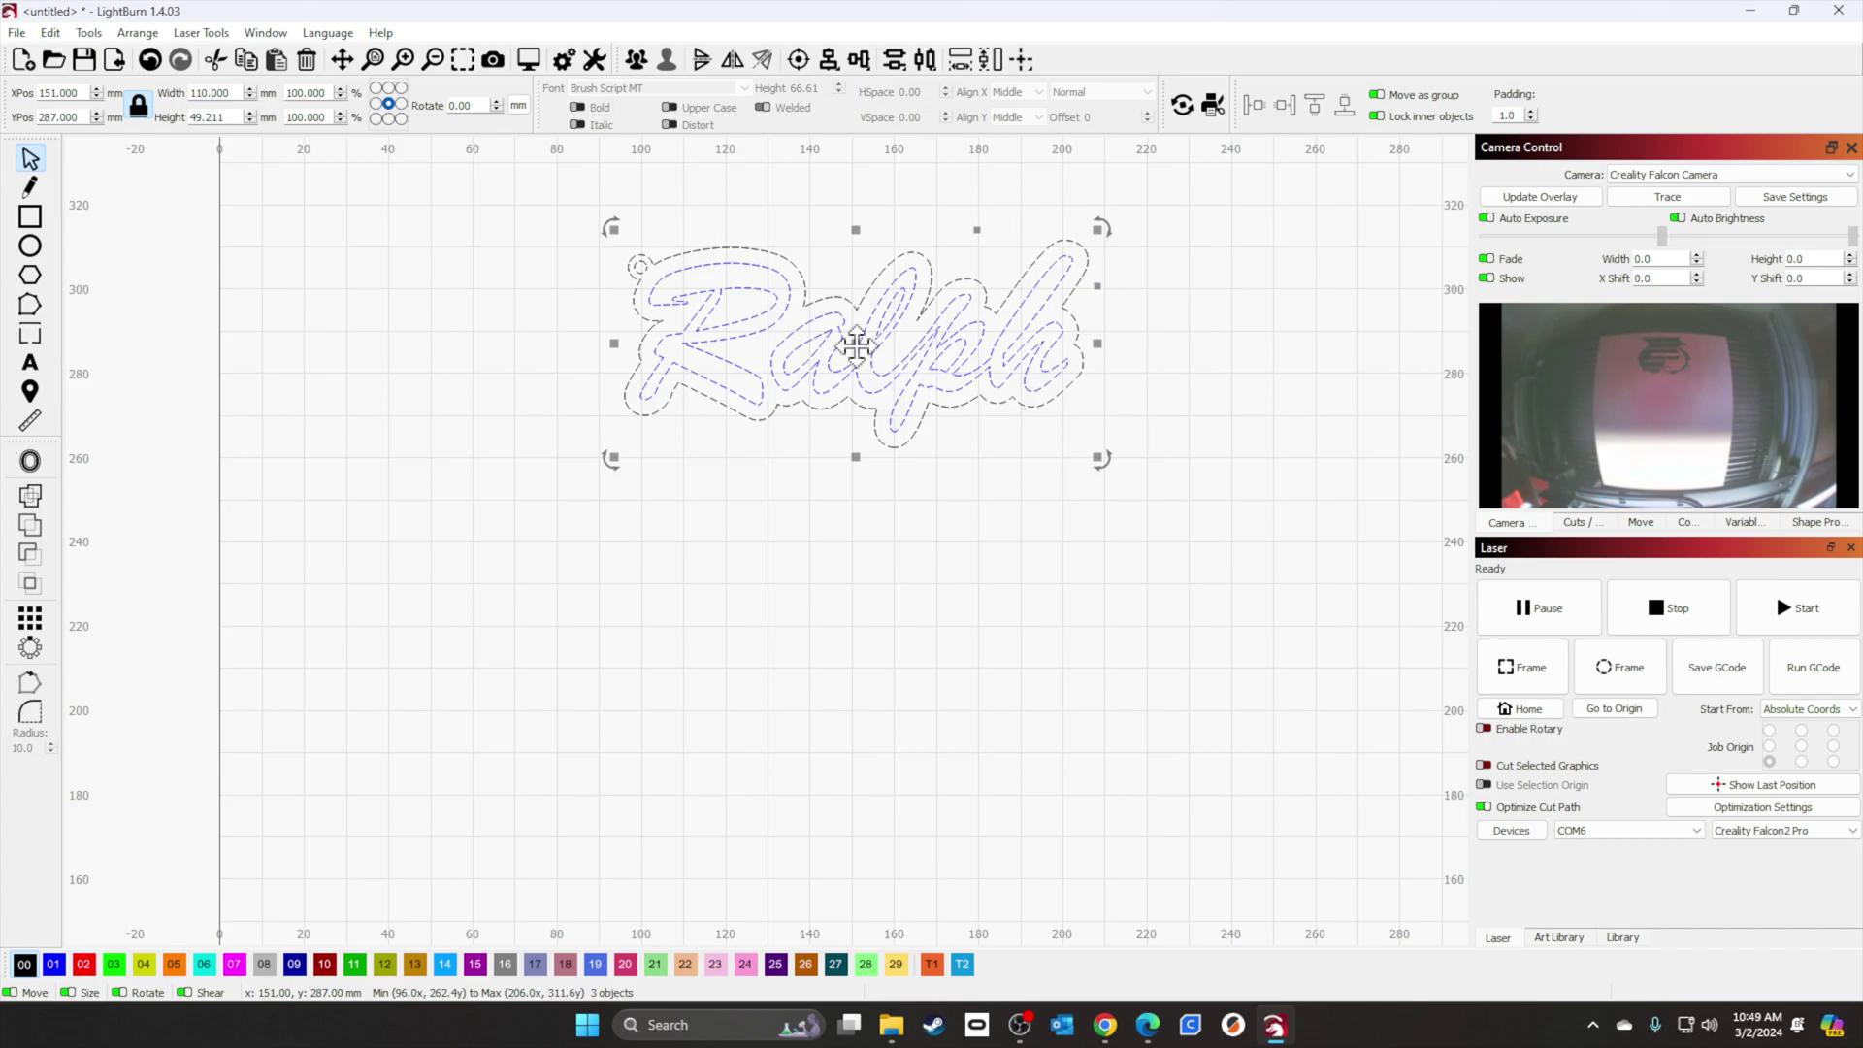
Step: Paste a keychain copy below and delete its outer outline, leaving only the lettering
{"action": "left_click", "coordinate": [836, 691]}
{"action": "key", "text": "ctrl+v"}
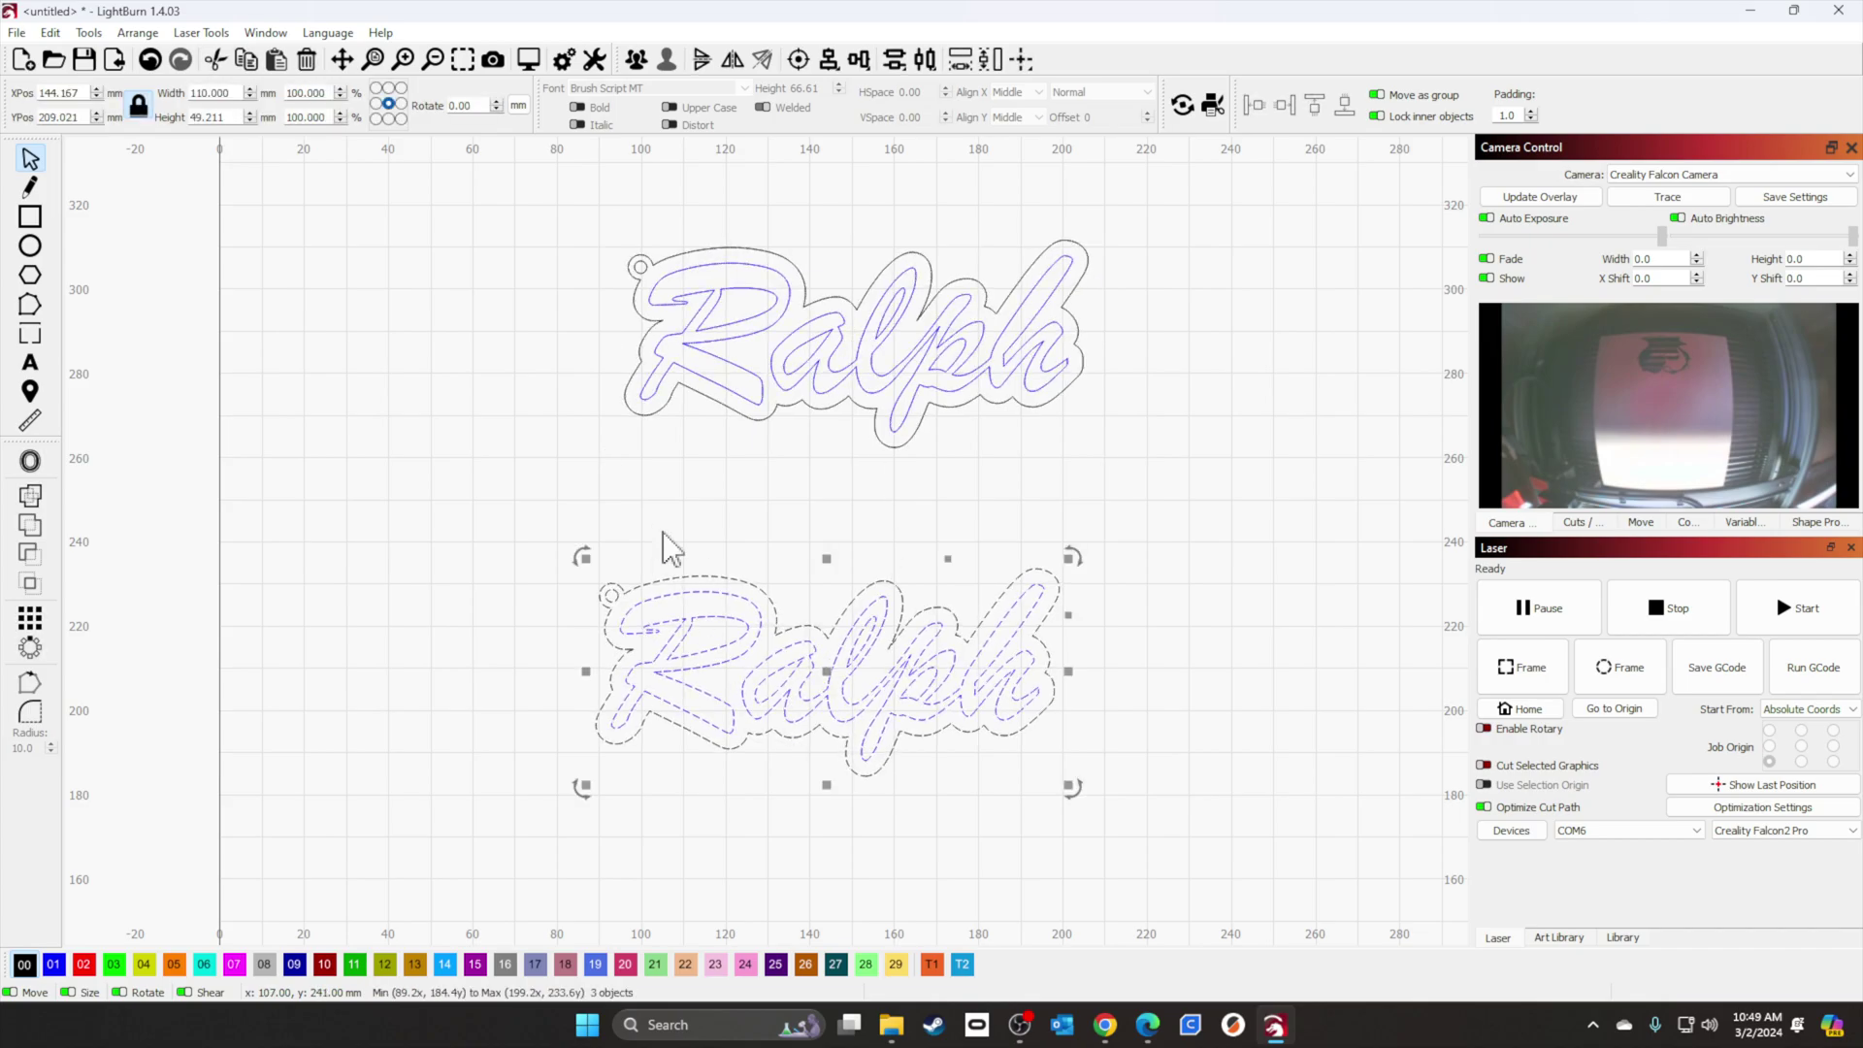
{"action": "left_click", "coordinate": [665, 541]}
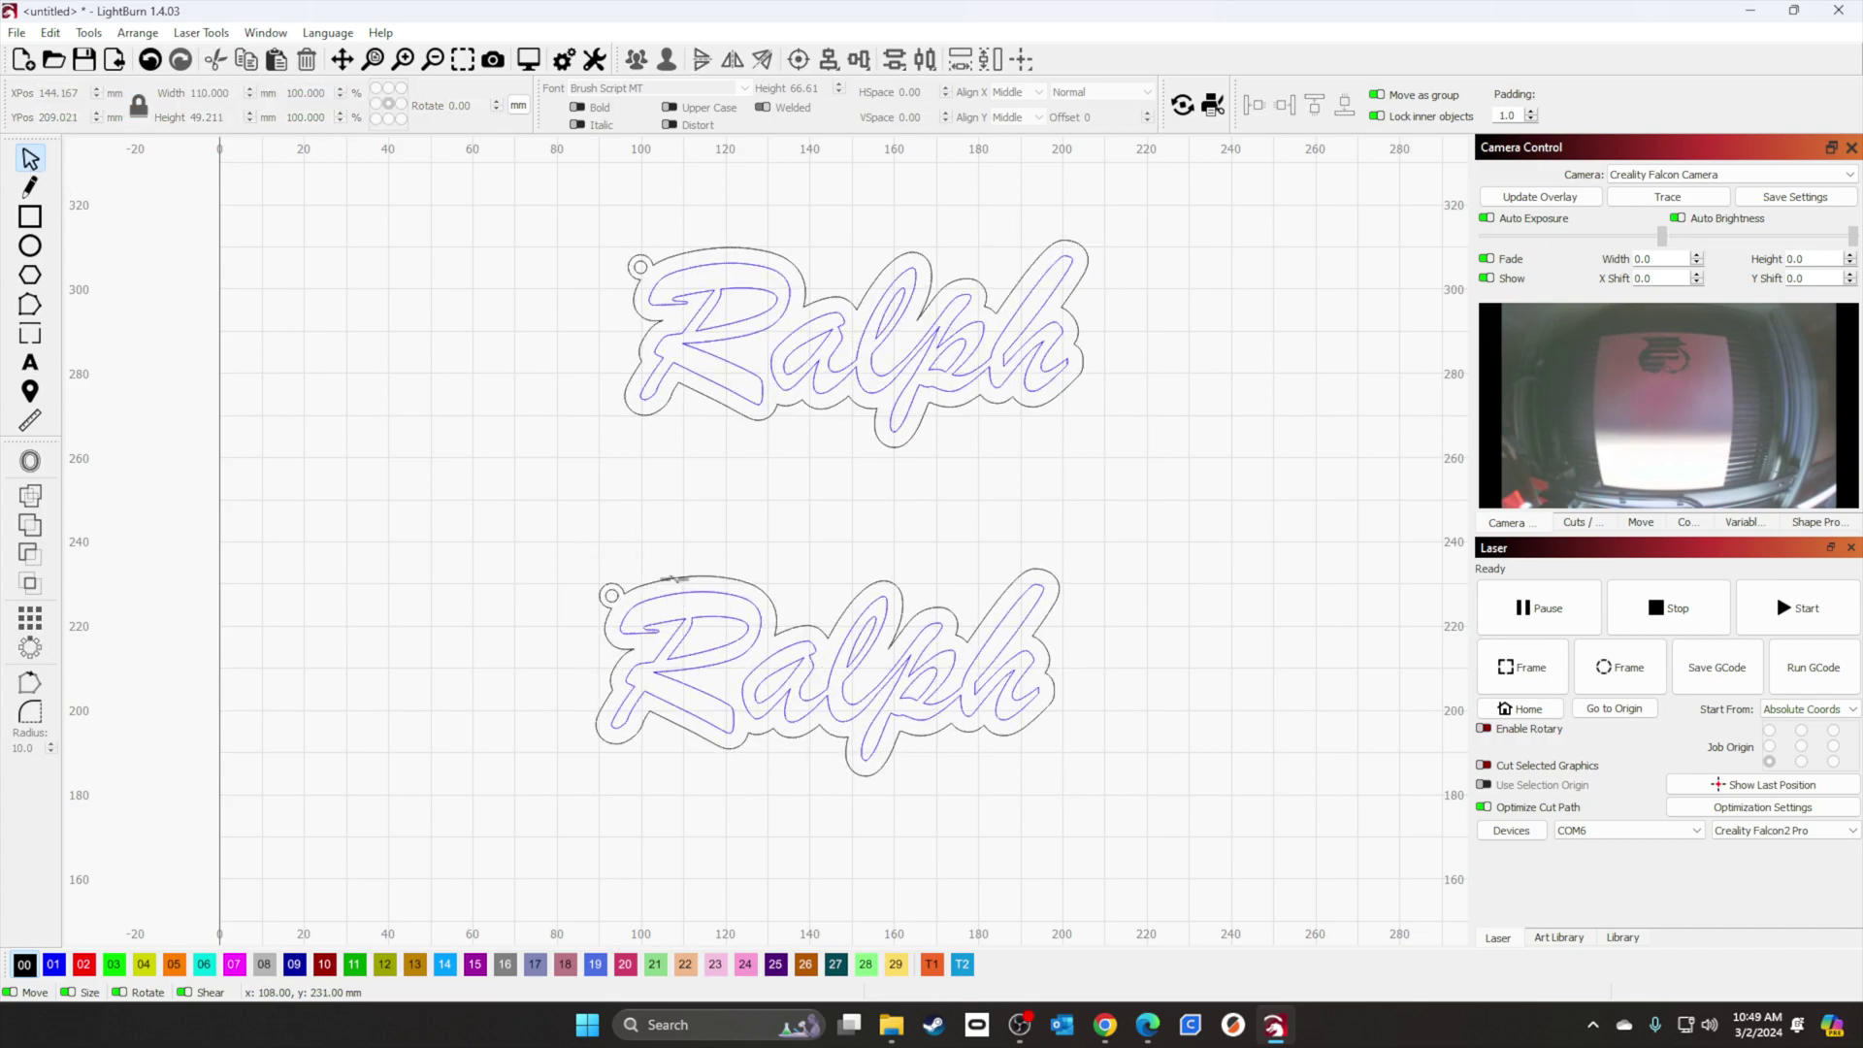
{"action": "left_click", "coordinate": [674, 579]}
{"action": "key", "text": "Delete"}
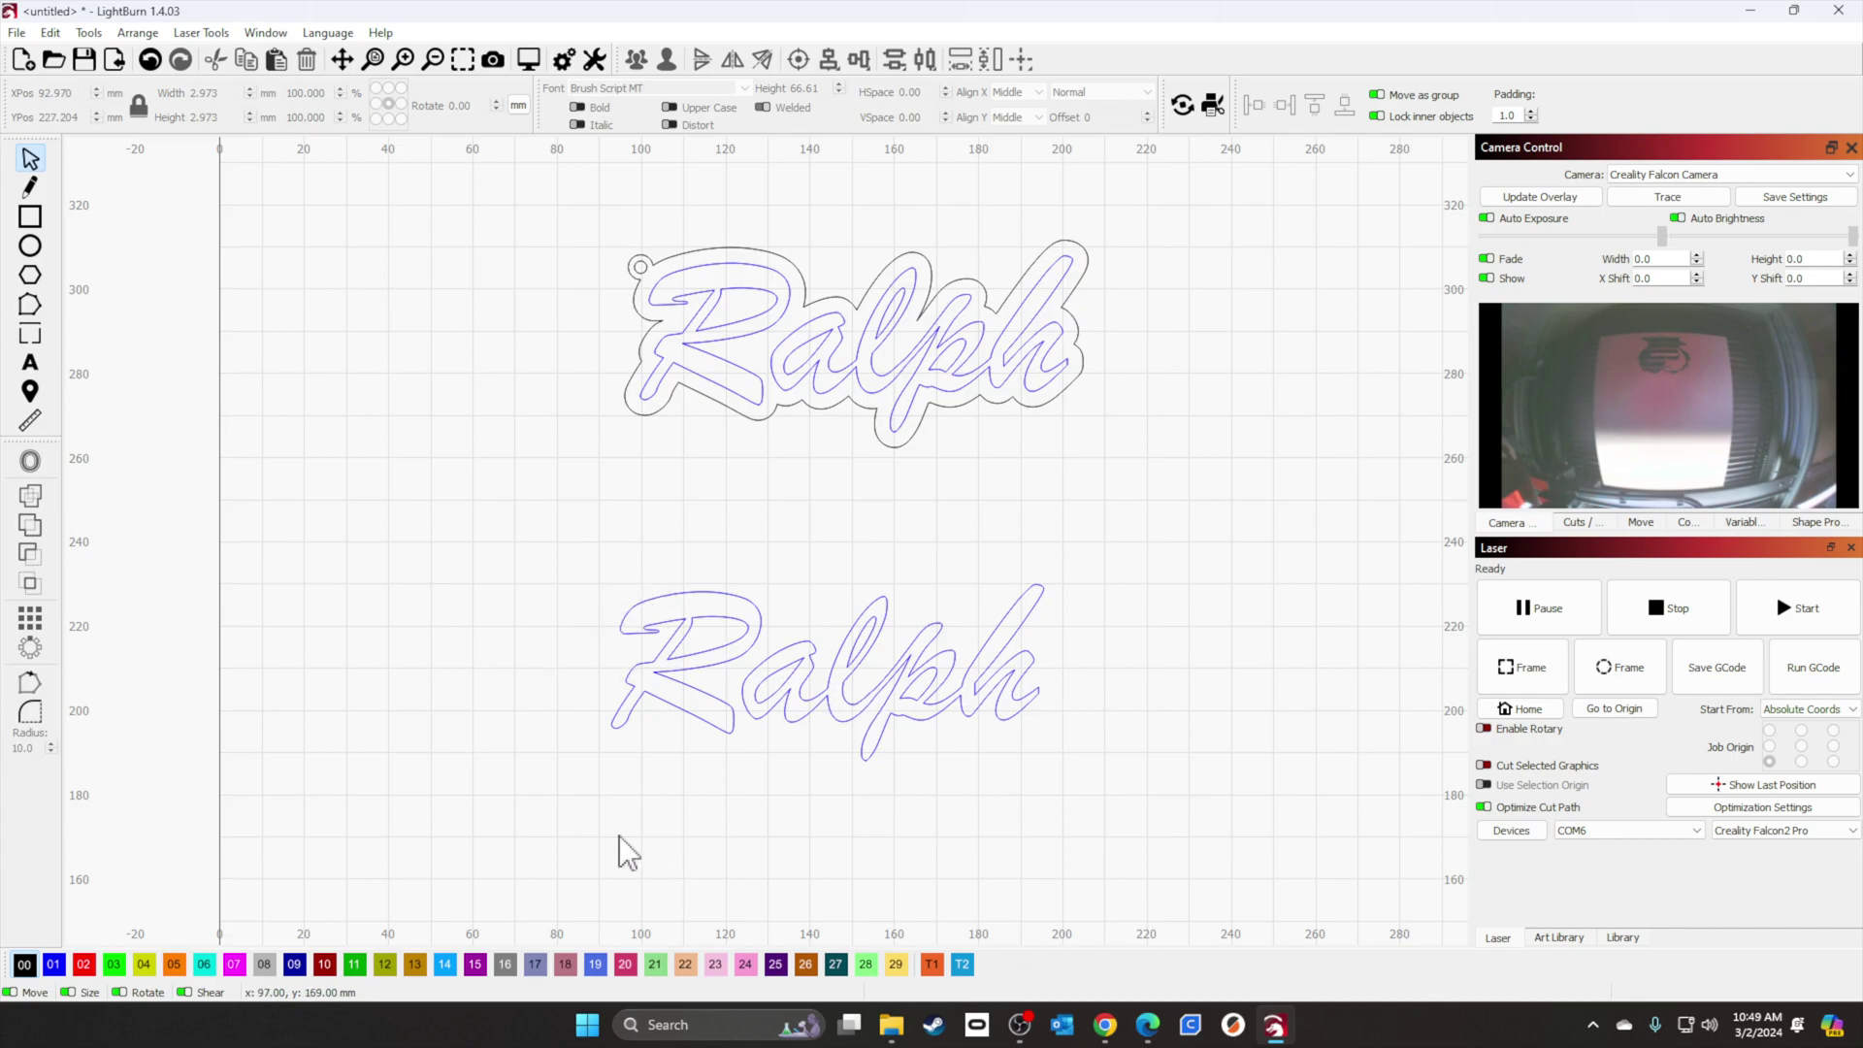
Step: Bring in the Owl 2 art, shrink it to about 33 mm, and place it left of the lower Ralph
{"action": "left_click", "coordinate": [1552, 937]}
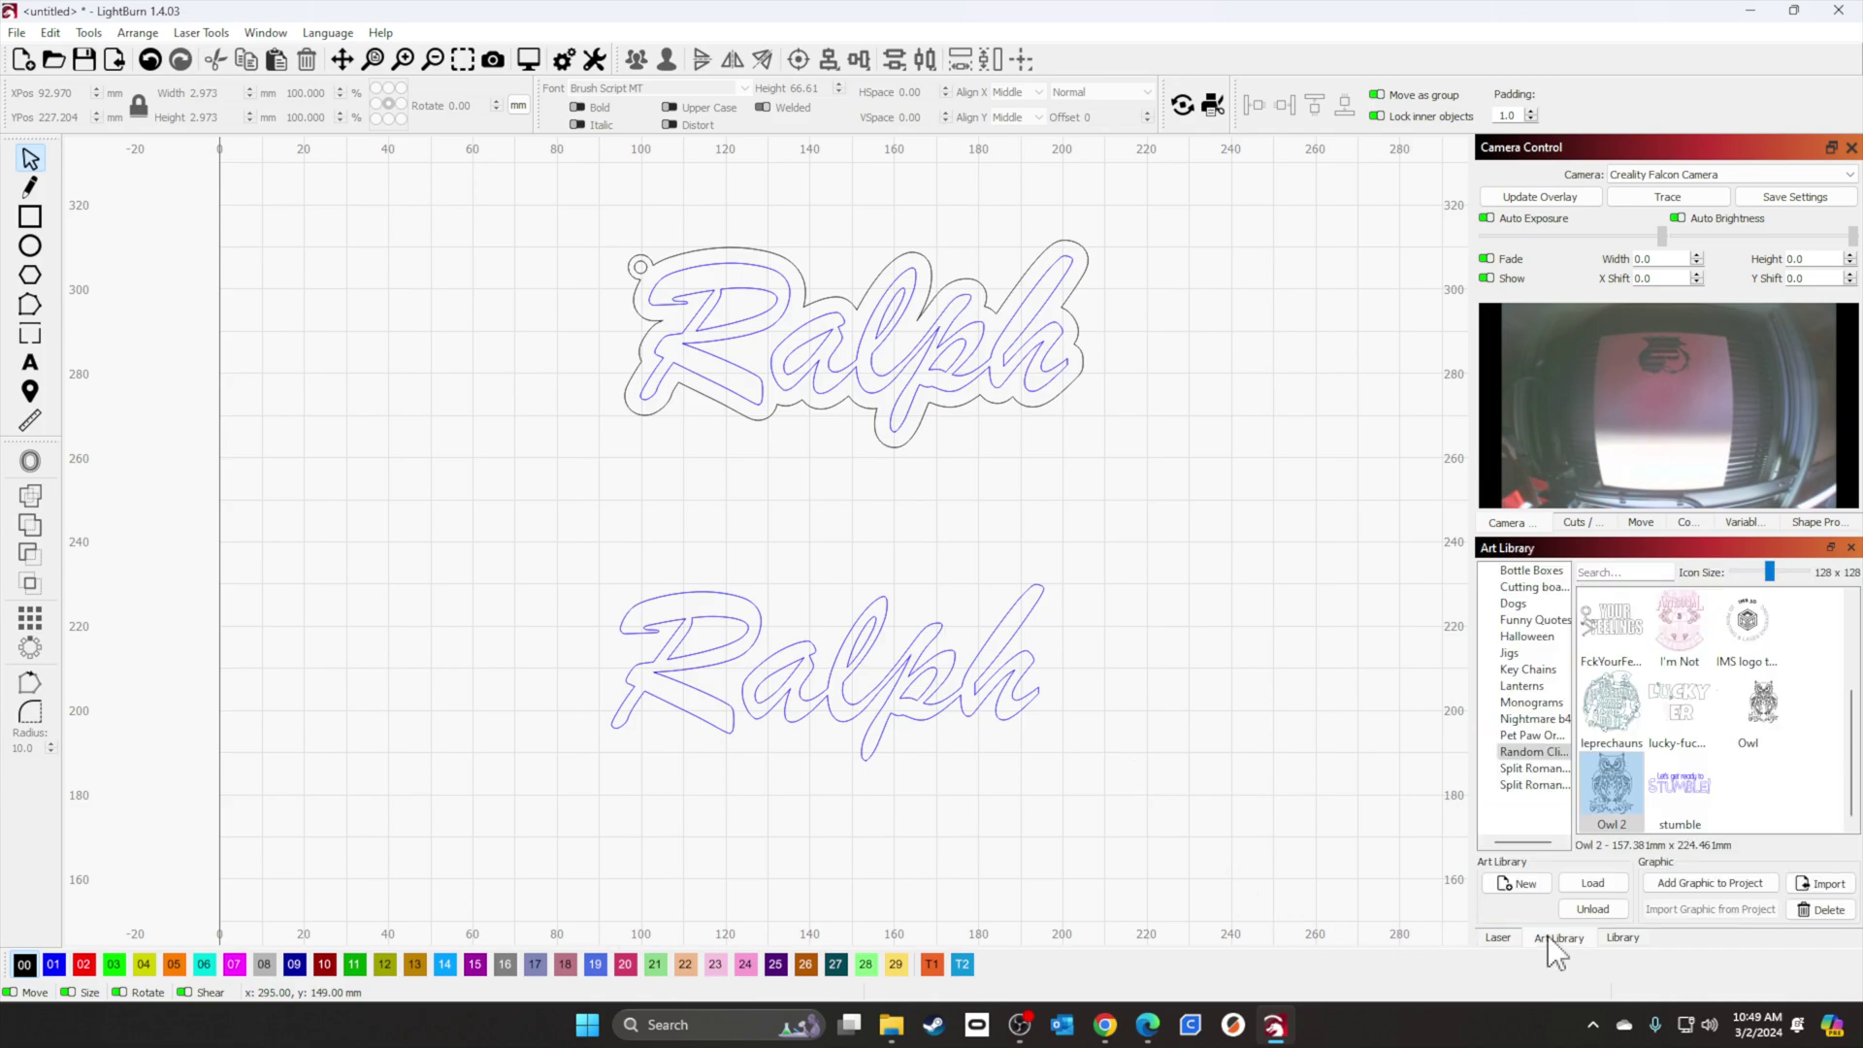
{"action": "left_click_drag", "start_coordinate": [1611, 791], "coordinate": [532, 636]}
{"action": "scroll", "coordinate": [1010, 690], "scroll_direction": "down", "scroll_amount": 3}
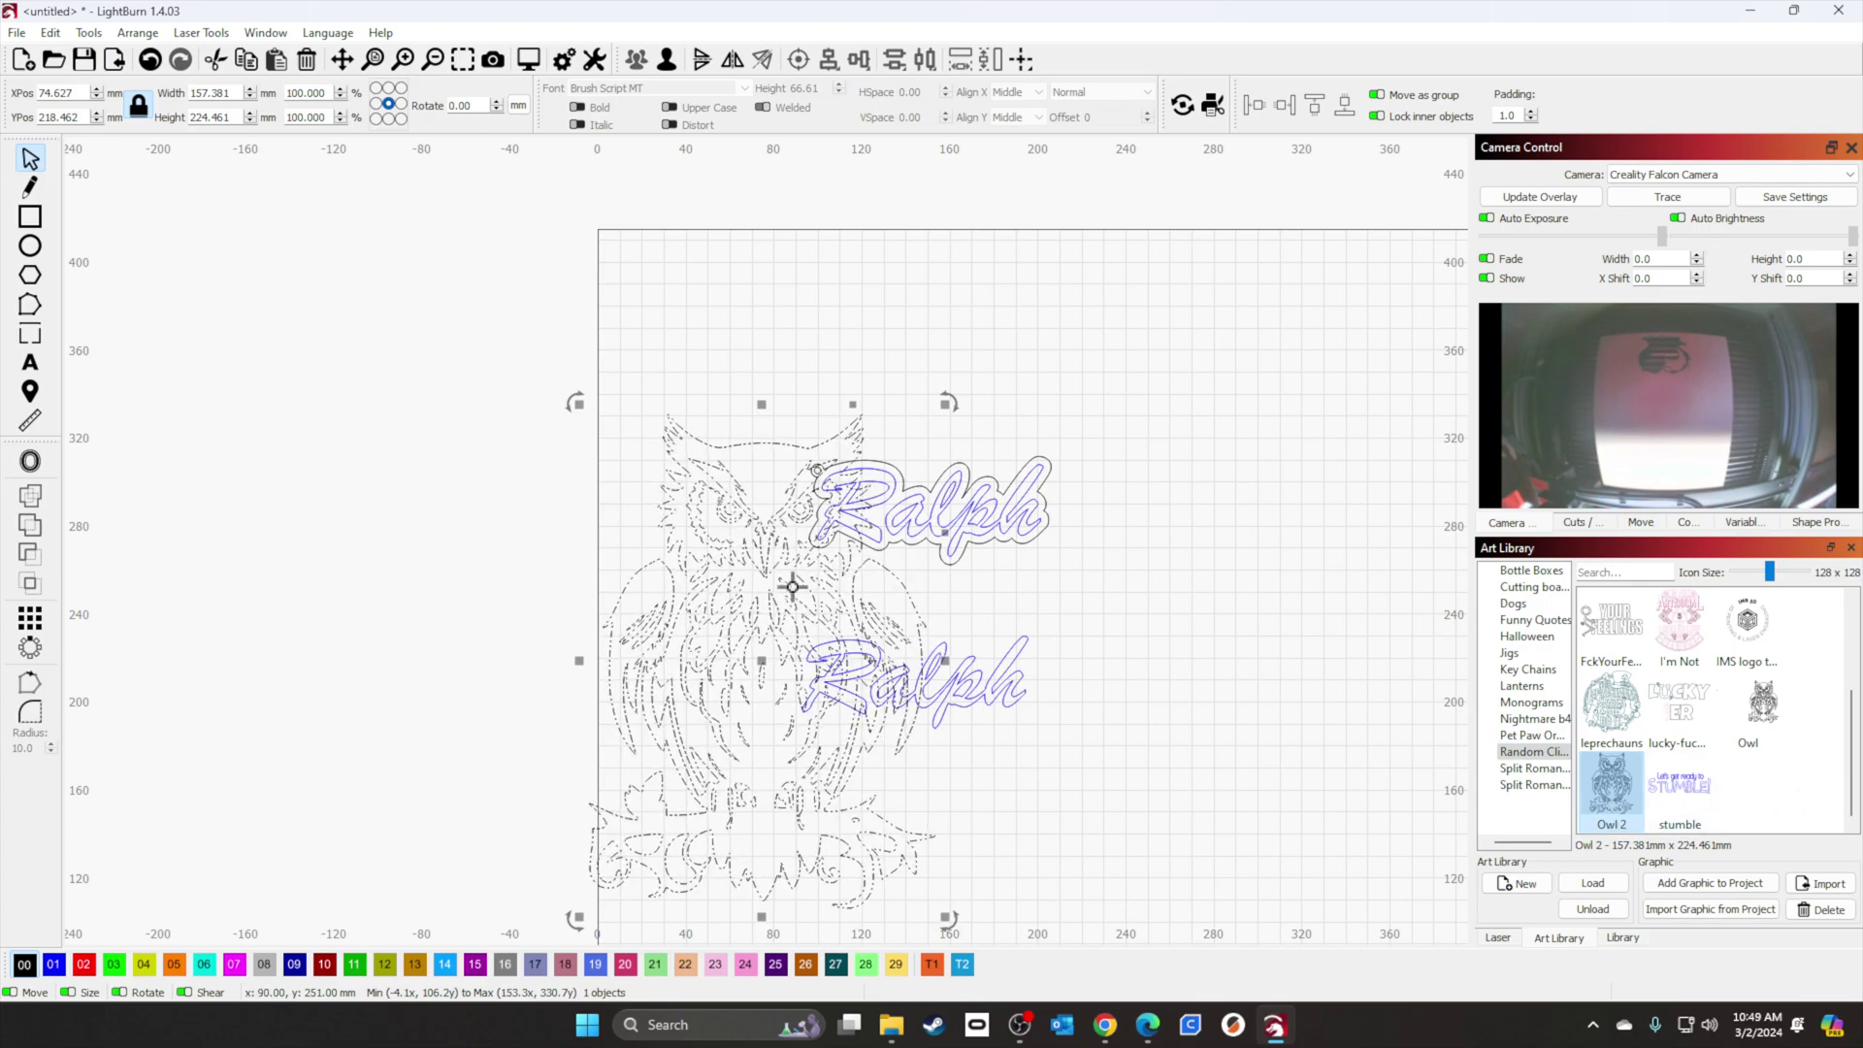
{"action": "left_click_drag", "start_coordinate": [941, 408], "coordinate": [619, 765]}
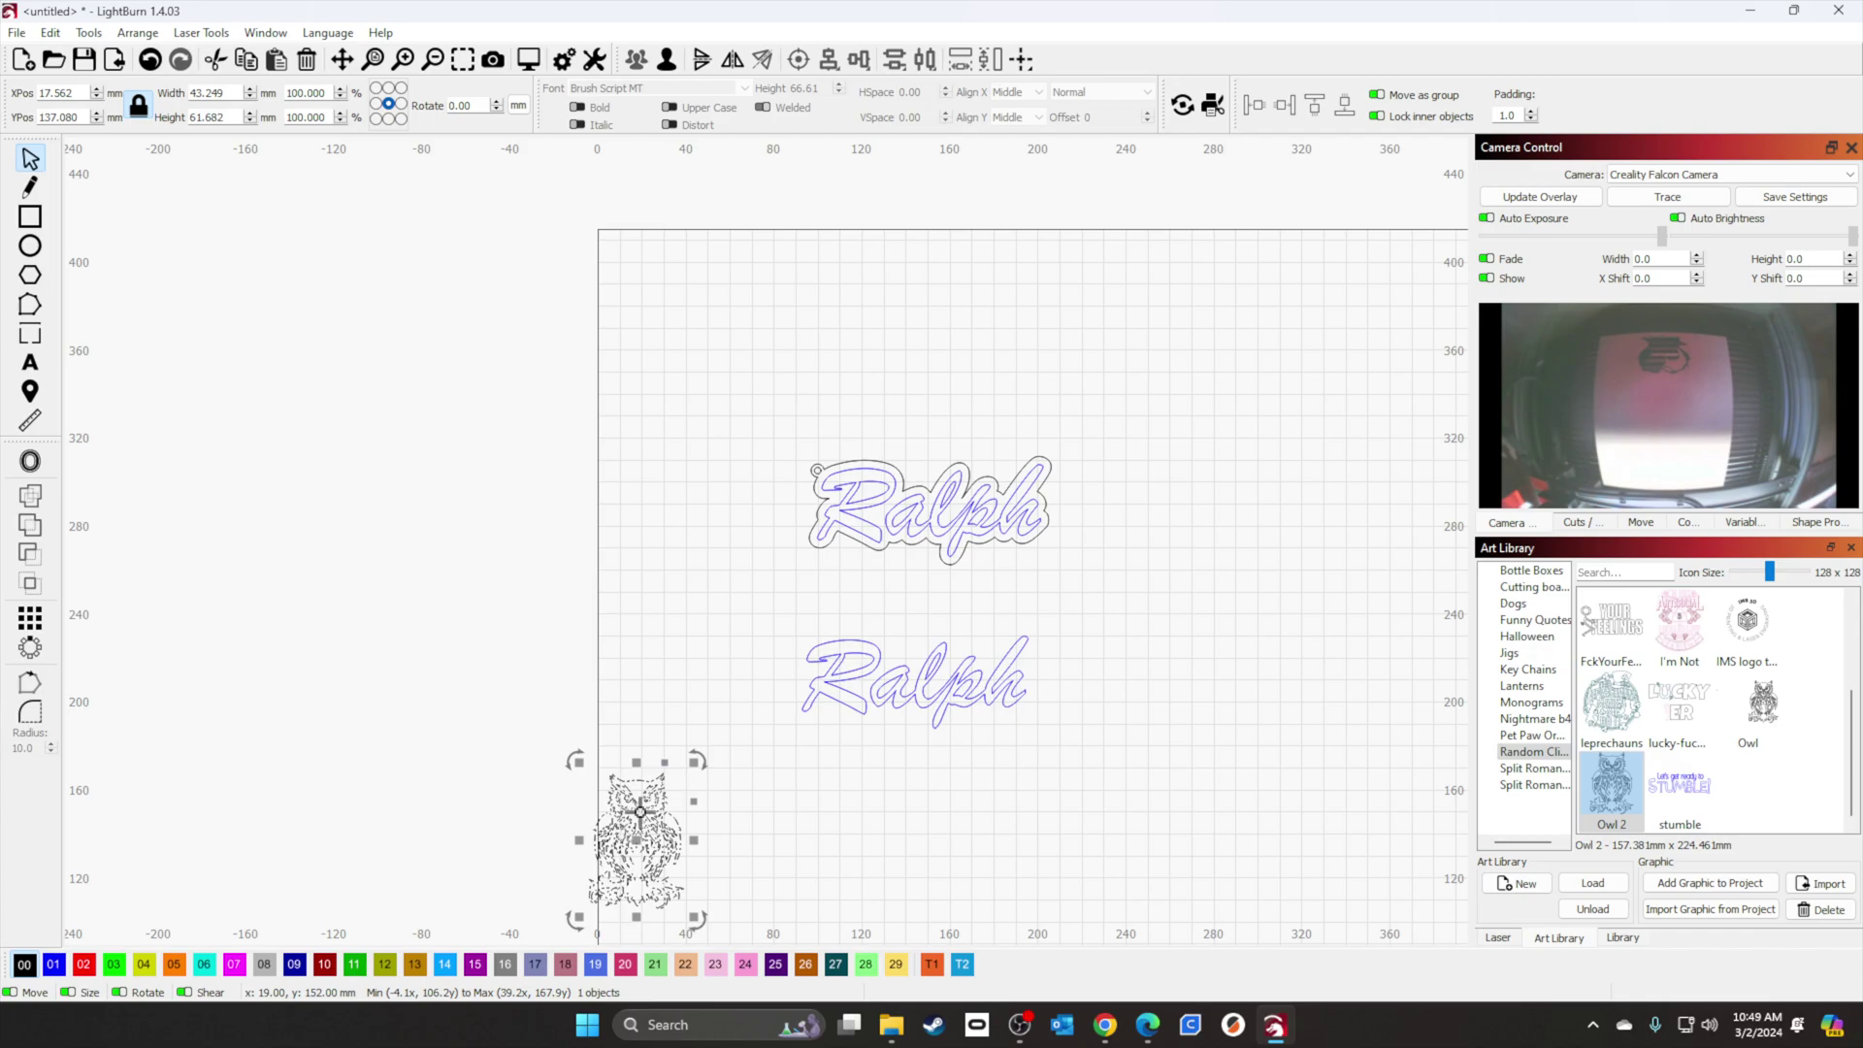
{"action": "left_click_drag", "start_coordinate": [635, 839], "coordinate": [734, 679]}
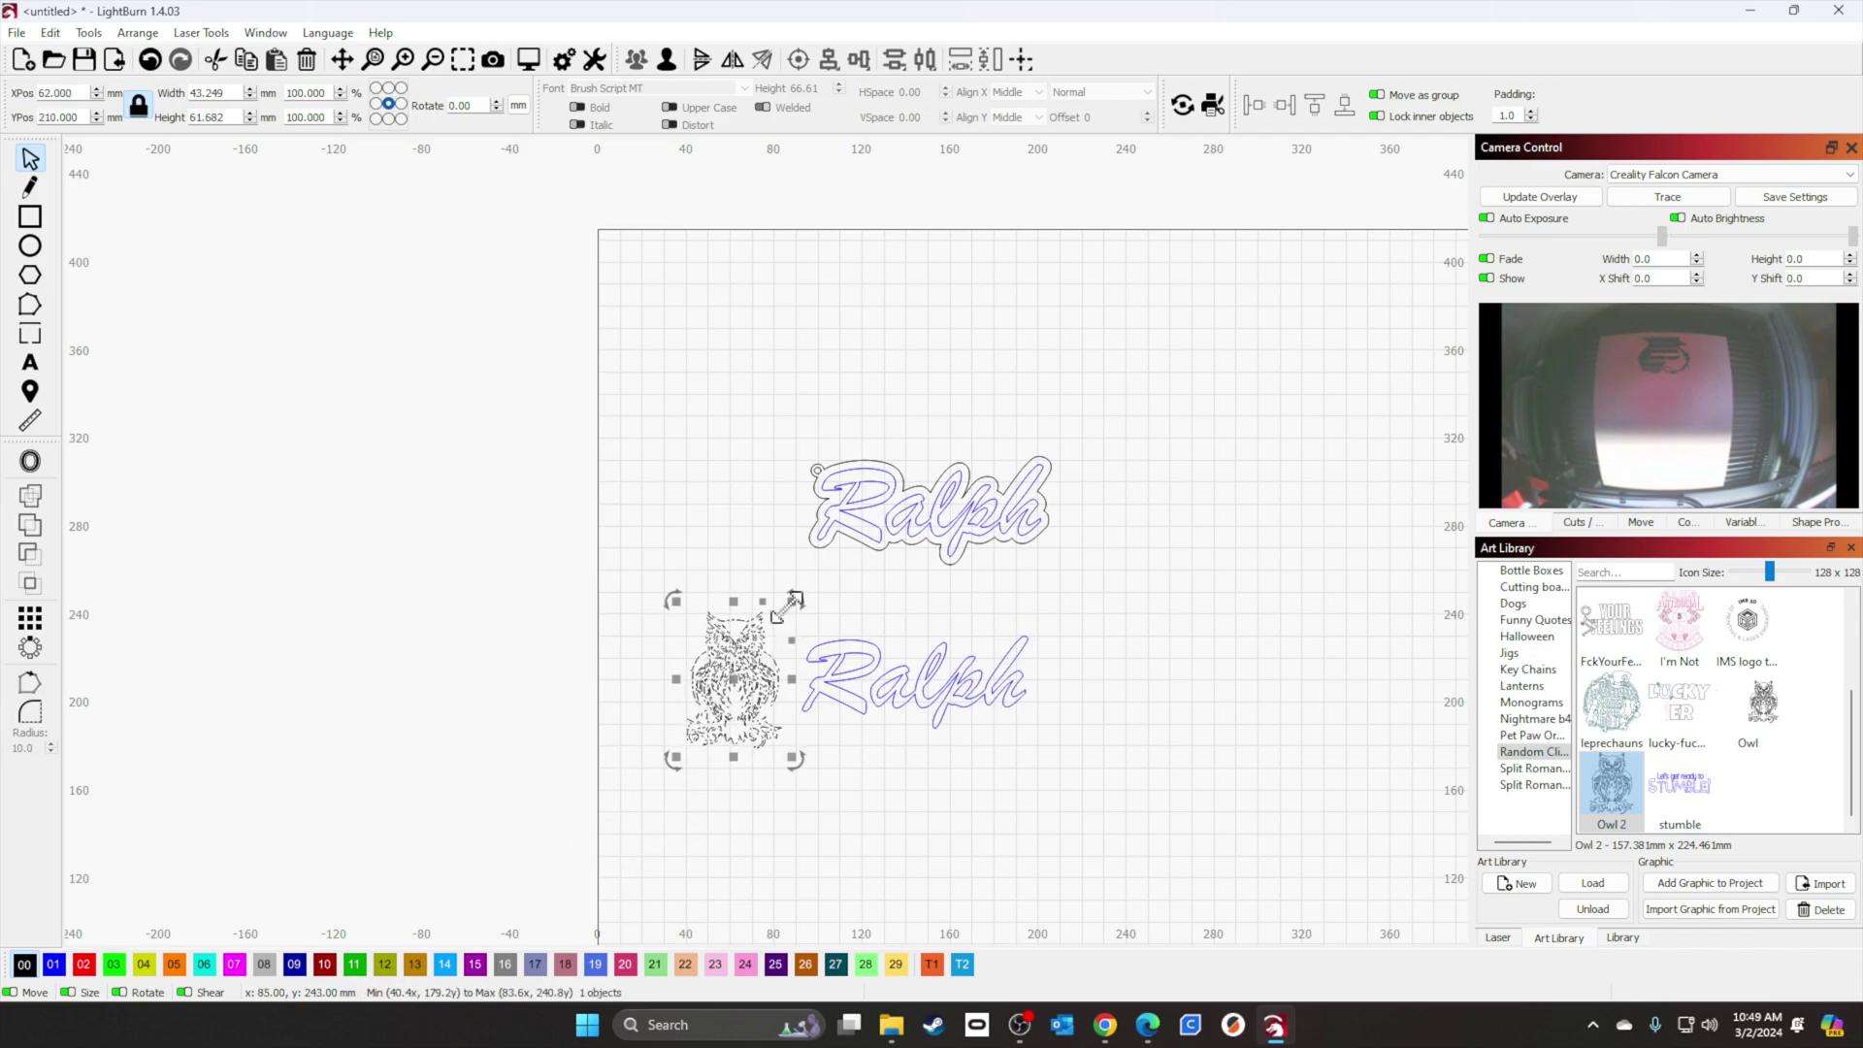
{"action": "left_click_drag", "start_coordinate": [791, 604], "coordinate": [766, 641]}
{"action": "left_click_drag", "start_coordinate": [716, 703], "coordinate": [749, 684]}
{"action": "left_click", "coordinate": [653, 620]}
{"action": "left_click_drag", "start_coordinate": [654, 621], "coordinate": [1098, 817]}
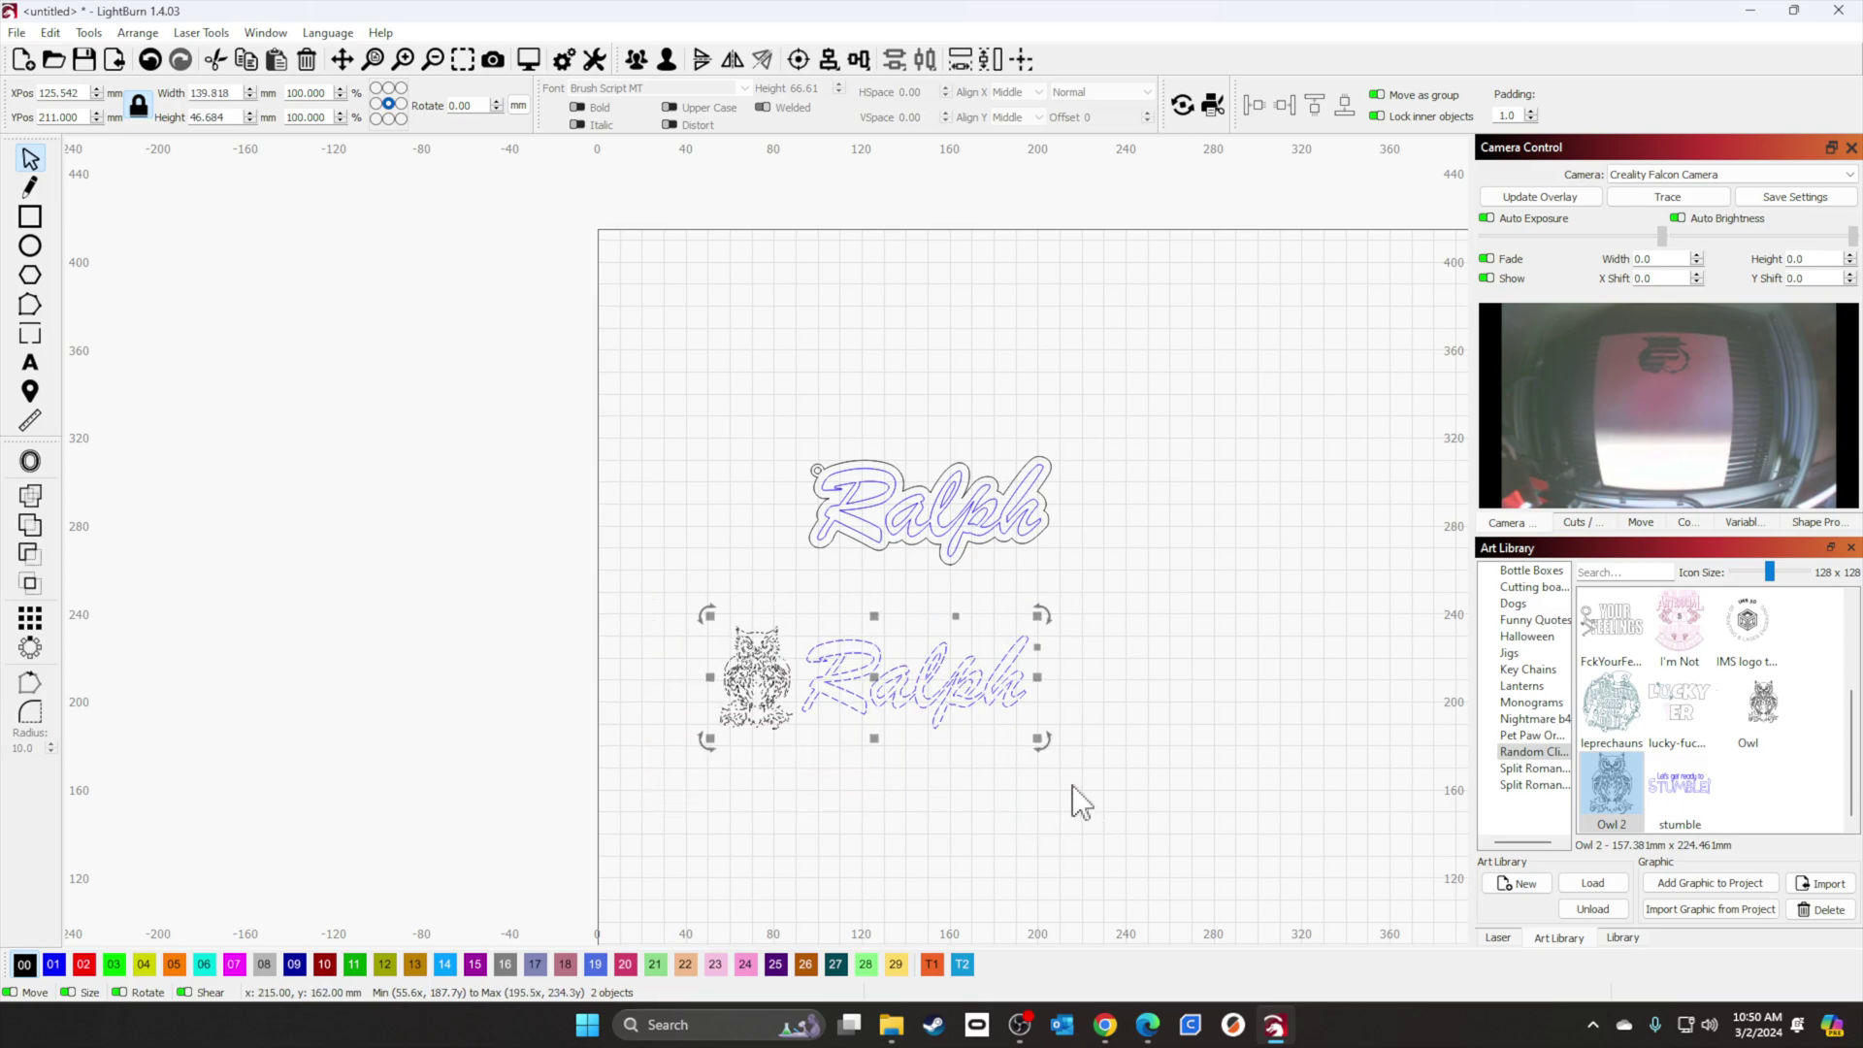
Step: Bottom-align the owl with the lower Ralph and nudge the owl into position
{"action": "left_click", "coordinate": [832, 58]}
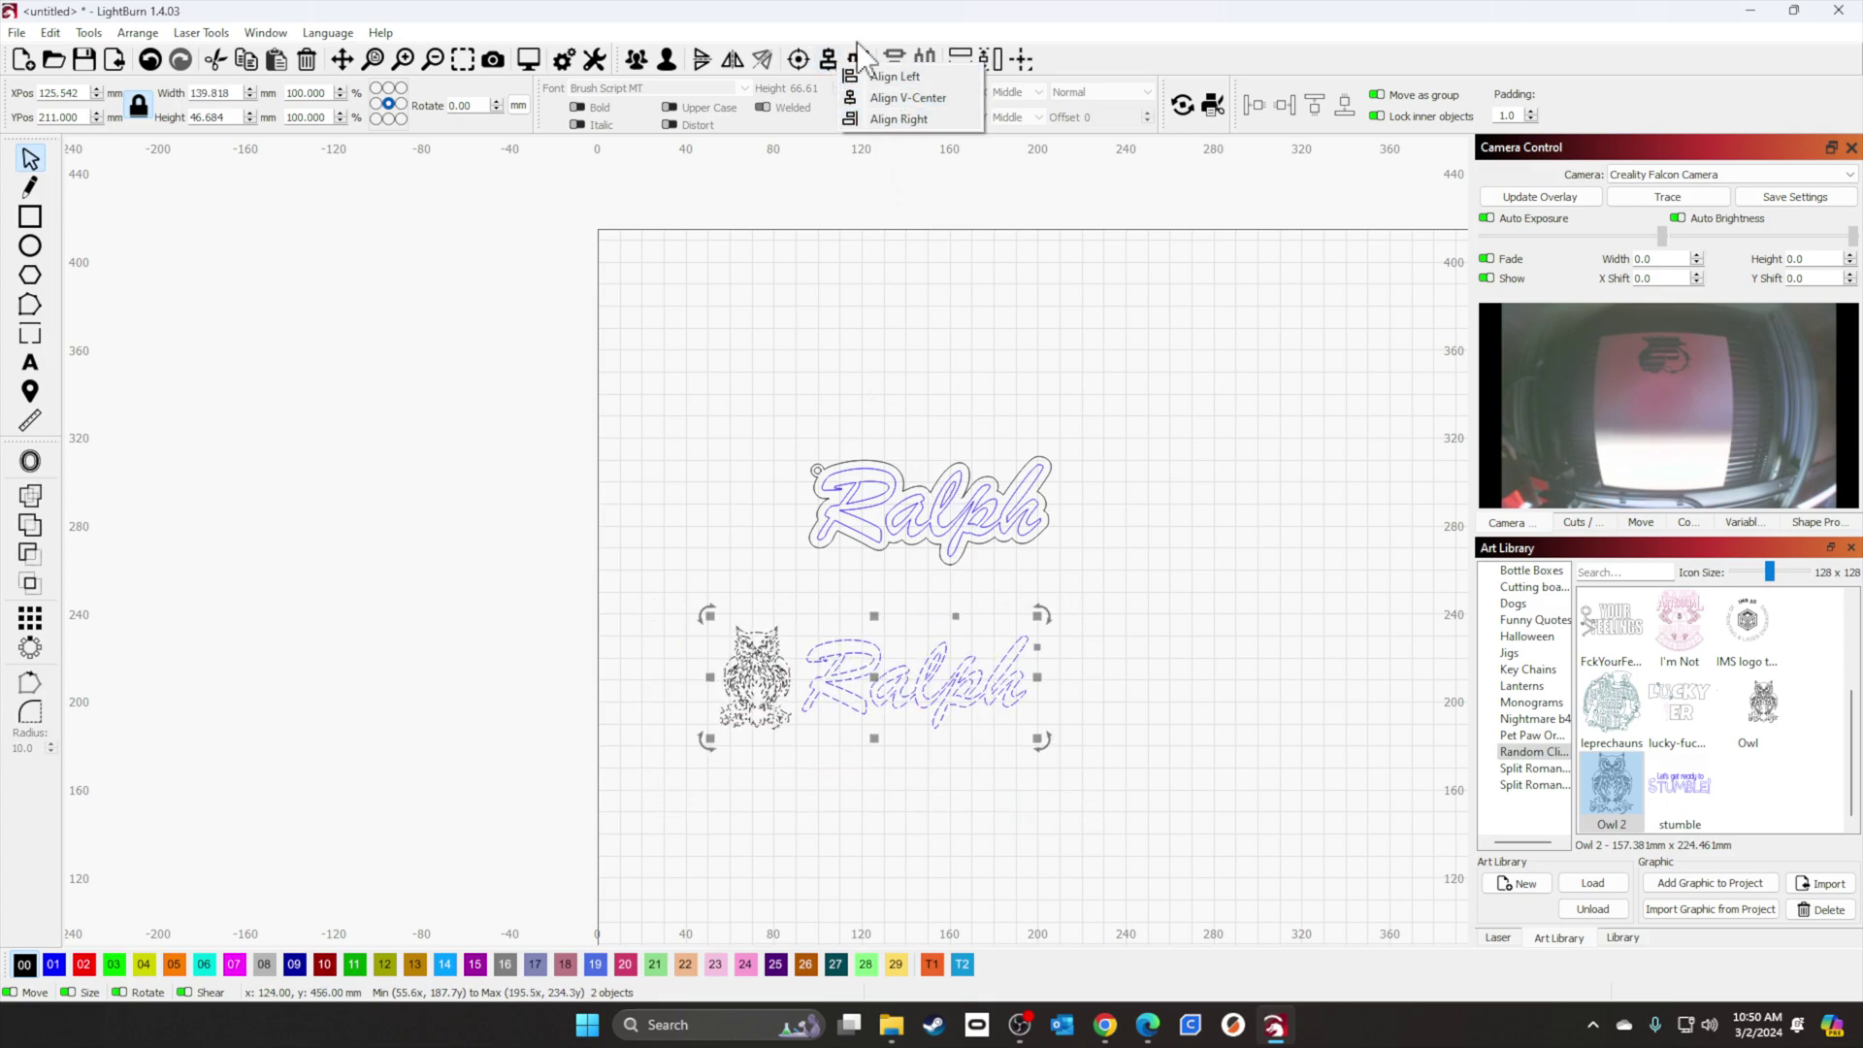
{"action": "left_click", "coordinate": [859, 59]}
{"action": "left_click", "coordinate": [895, 111]}
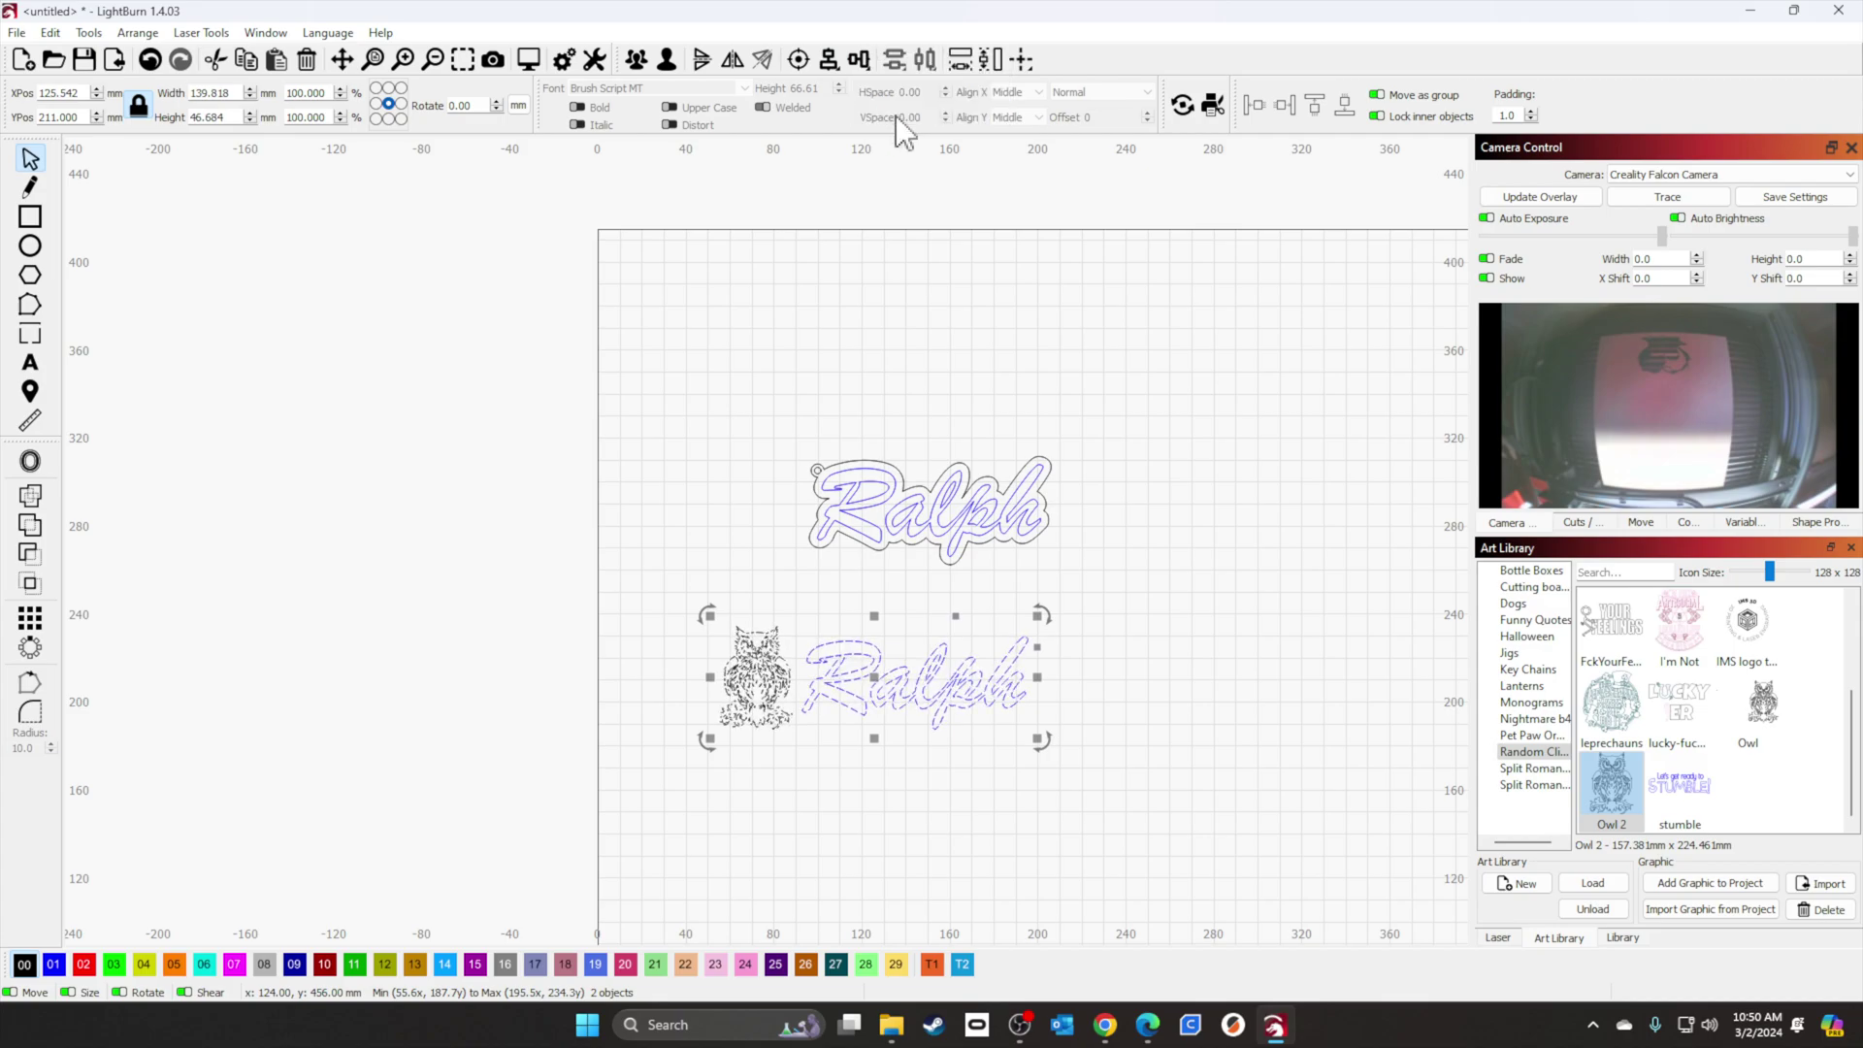
{"action": "left_click", "coordinate": [1011, 823]}
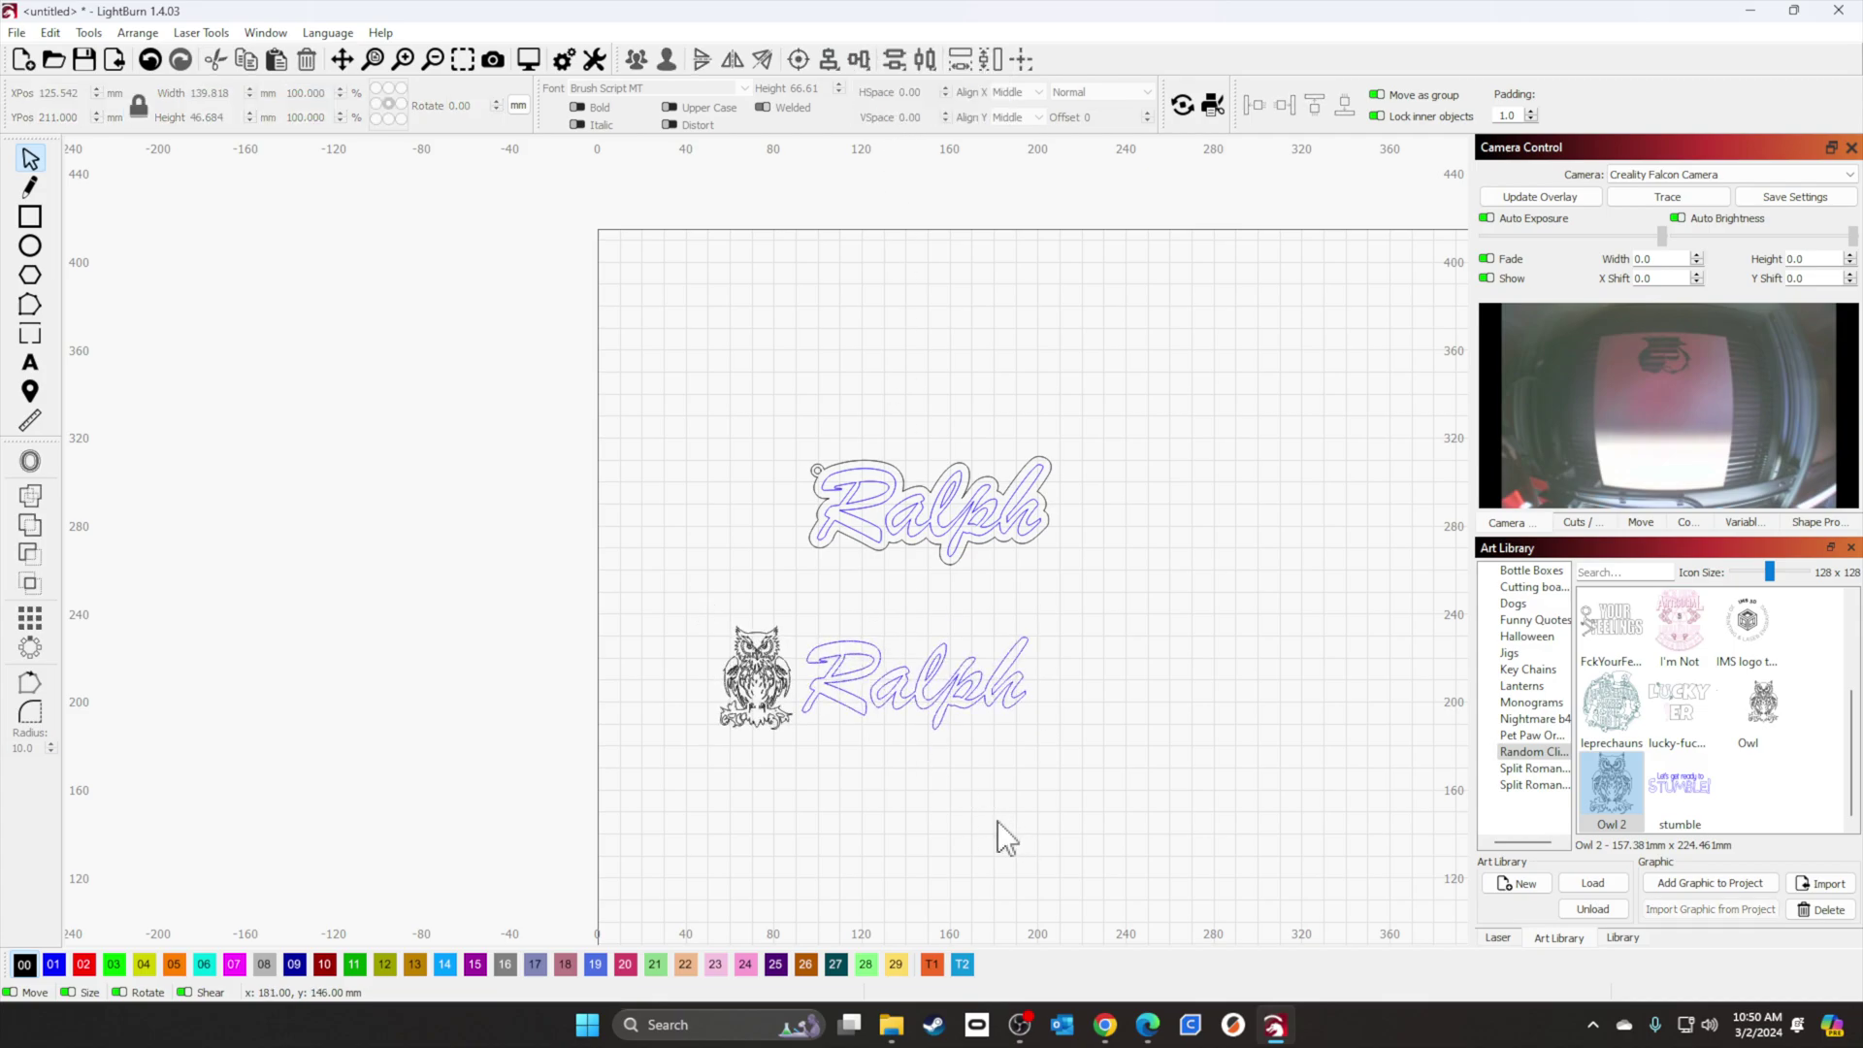
{"action": "left_click", "coordinate": [761, 675]}
{"action": "left_click_drag", "start_coordinate": [762, 675], "coordinate": [767, 677]}
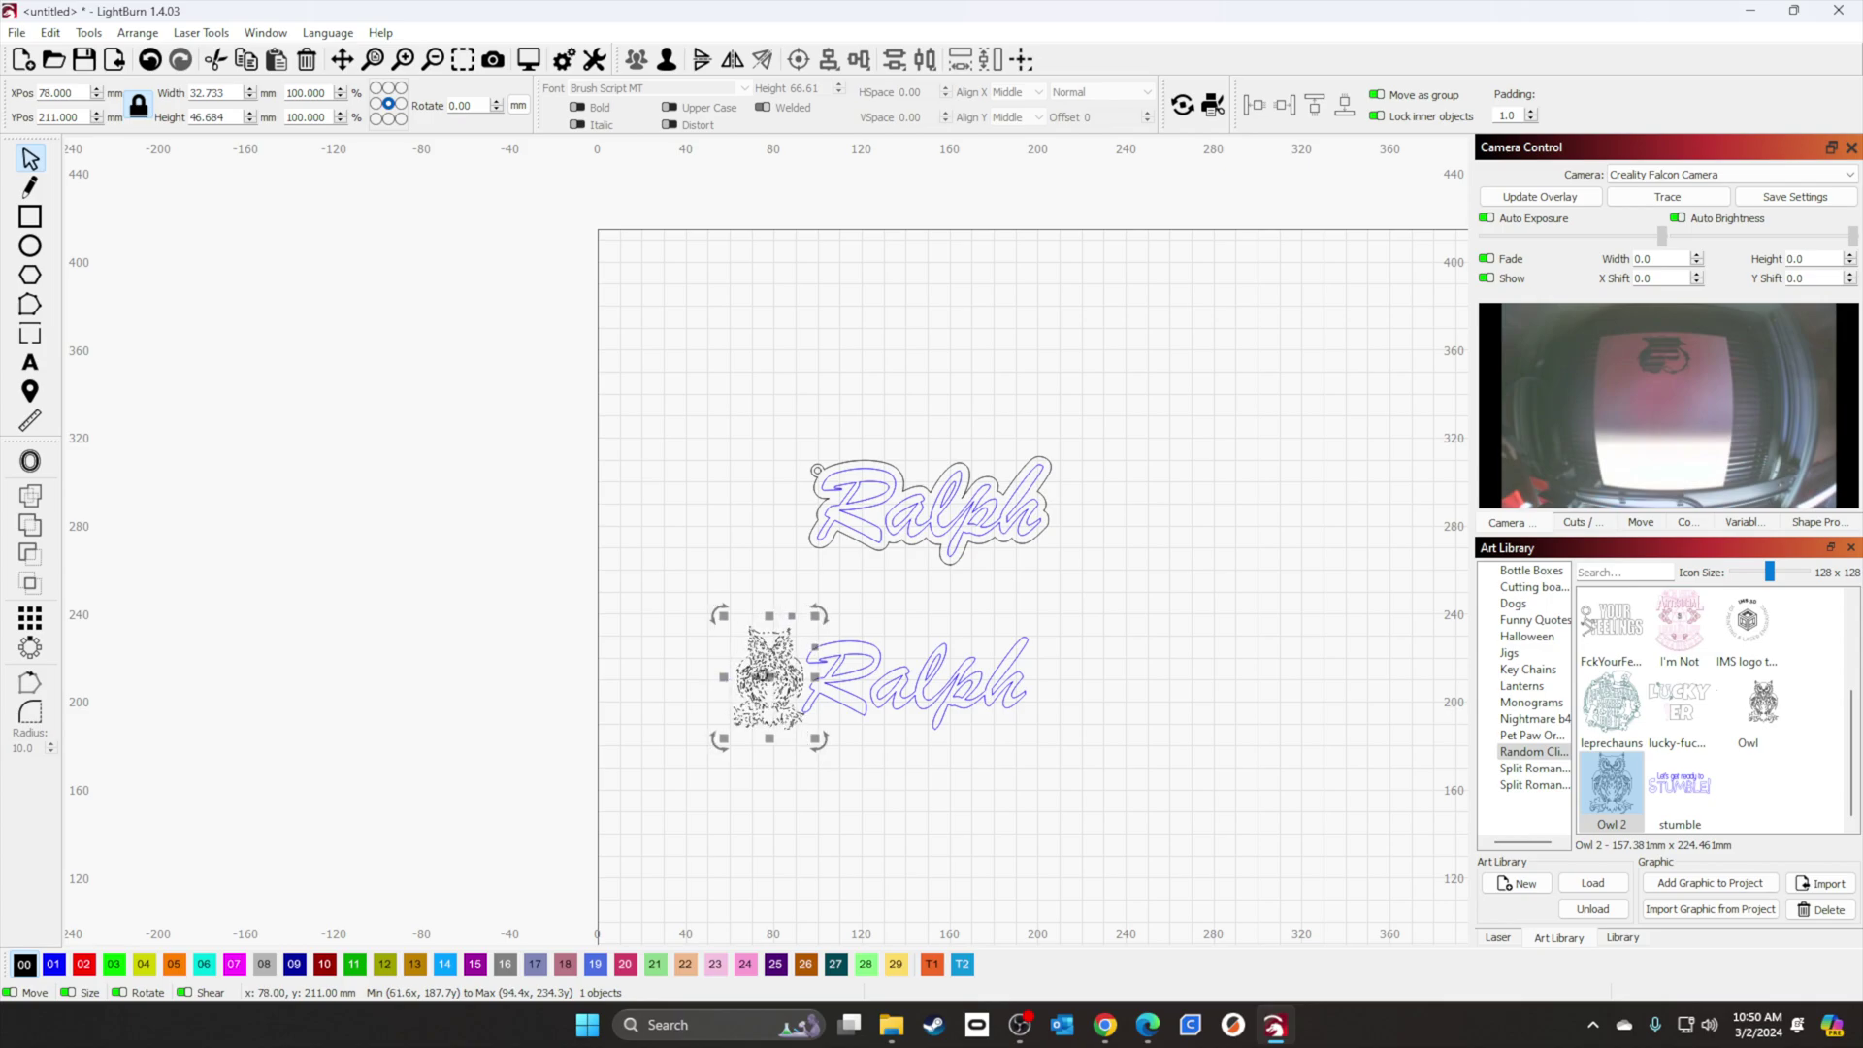
{"action": "key", "text": "Left"}
{"action": "left_click", "coordinate": [970, 805]}
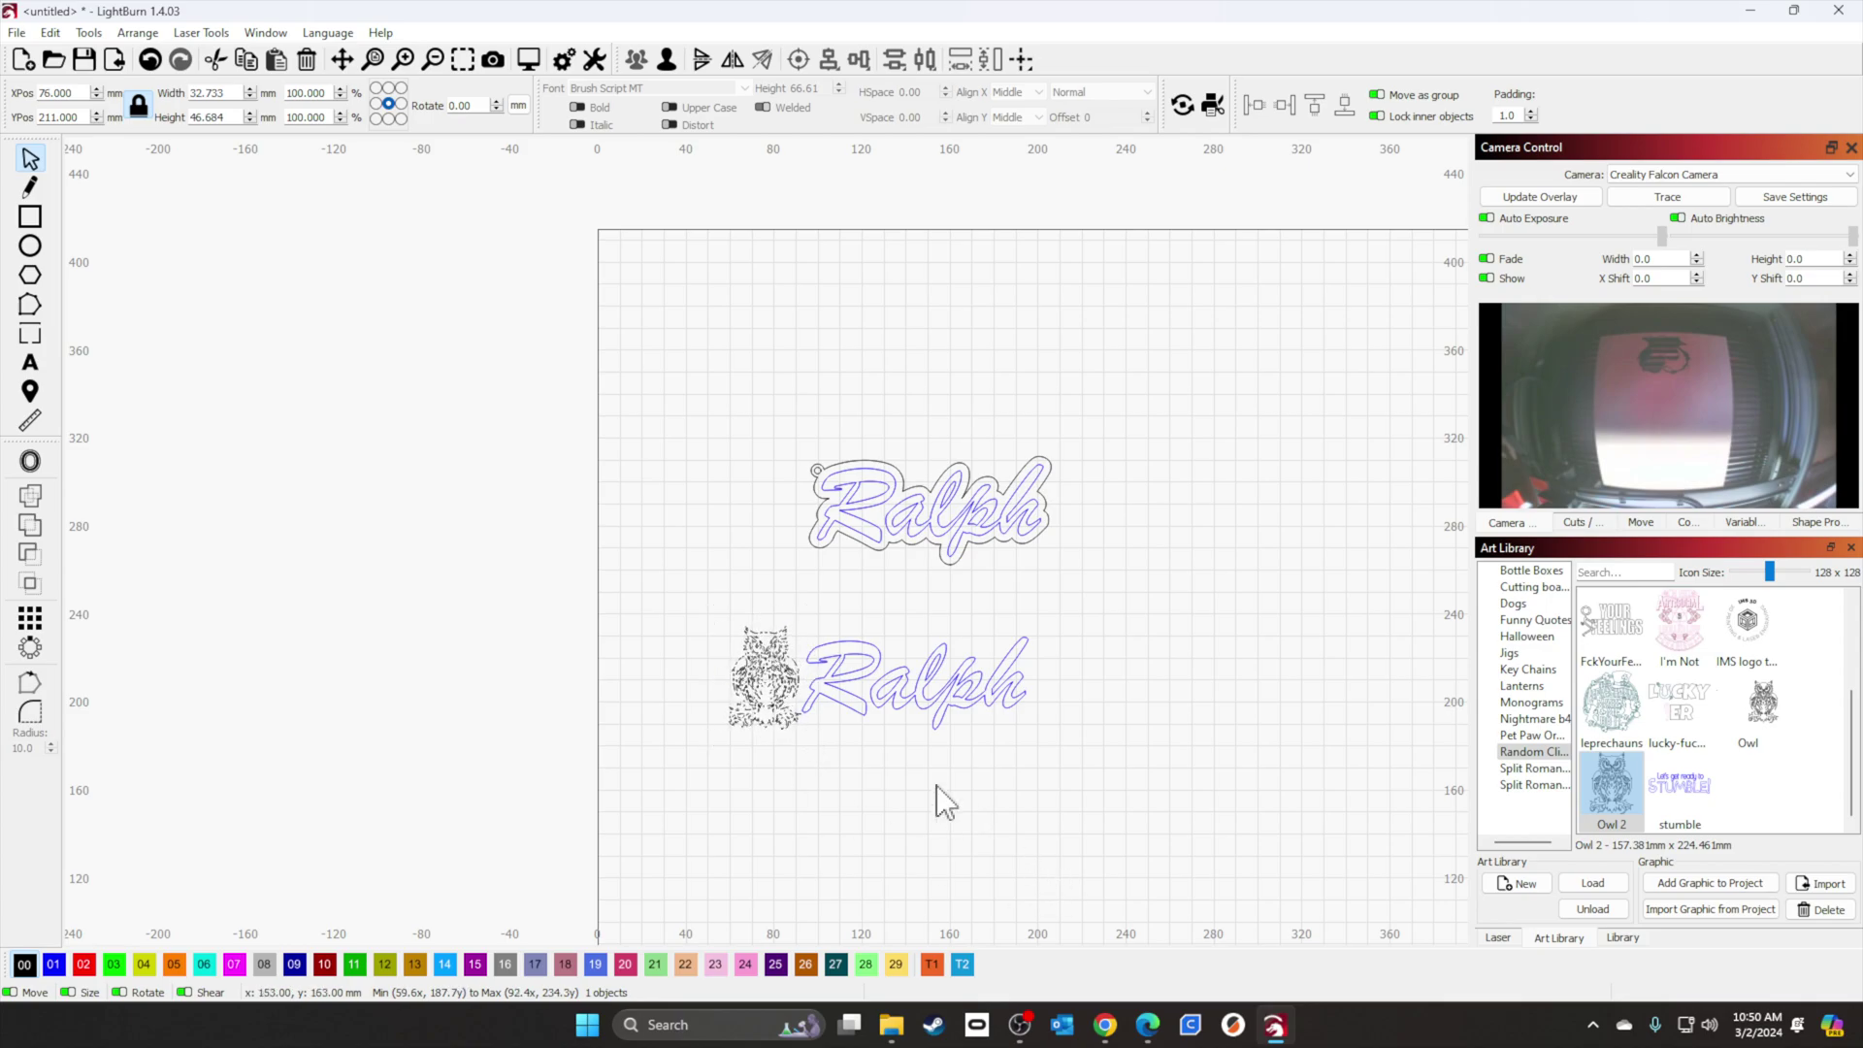
{"action": "scroll", "coordinate": [846, 756], "scroll_direction": "up", "scroll_amount": 2}
{"action": "left_click_drag", "start_coordinate": [791, 684], "coordinate": [1209, 811]}
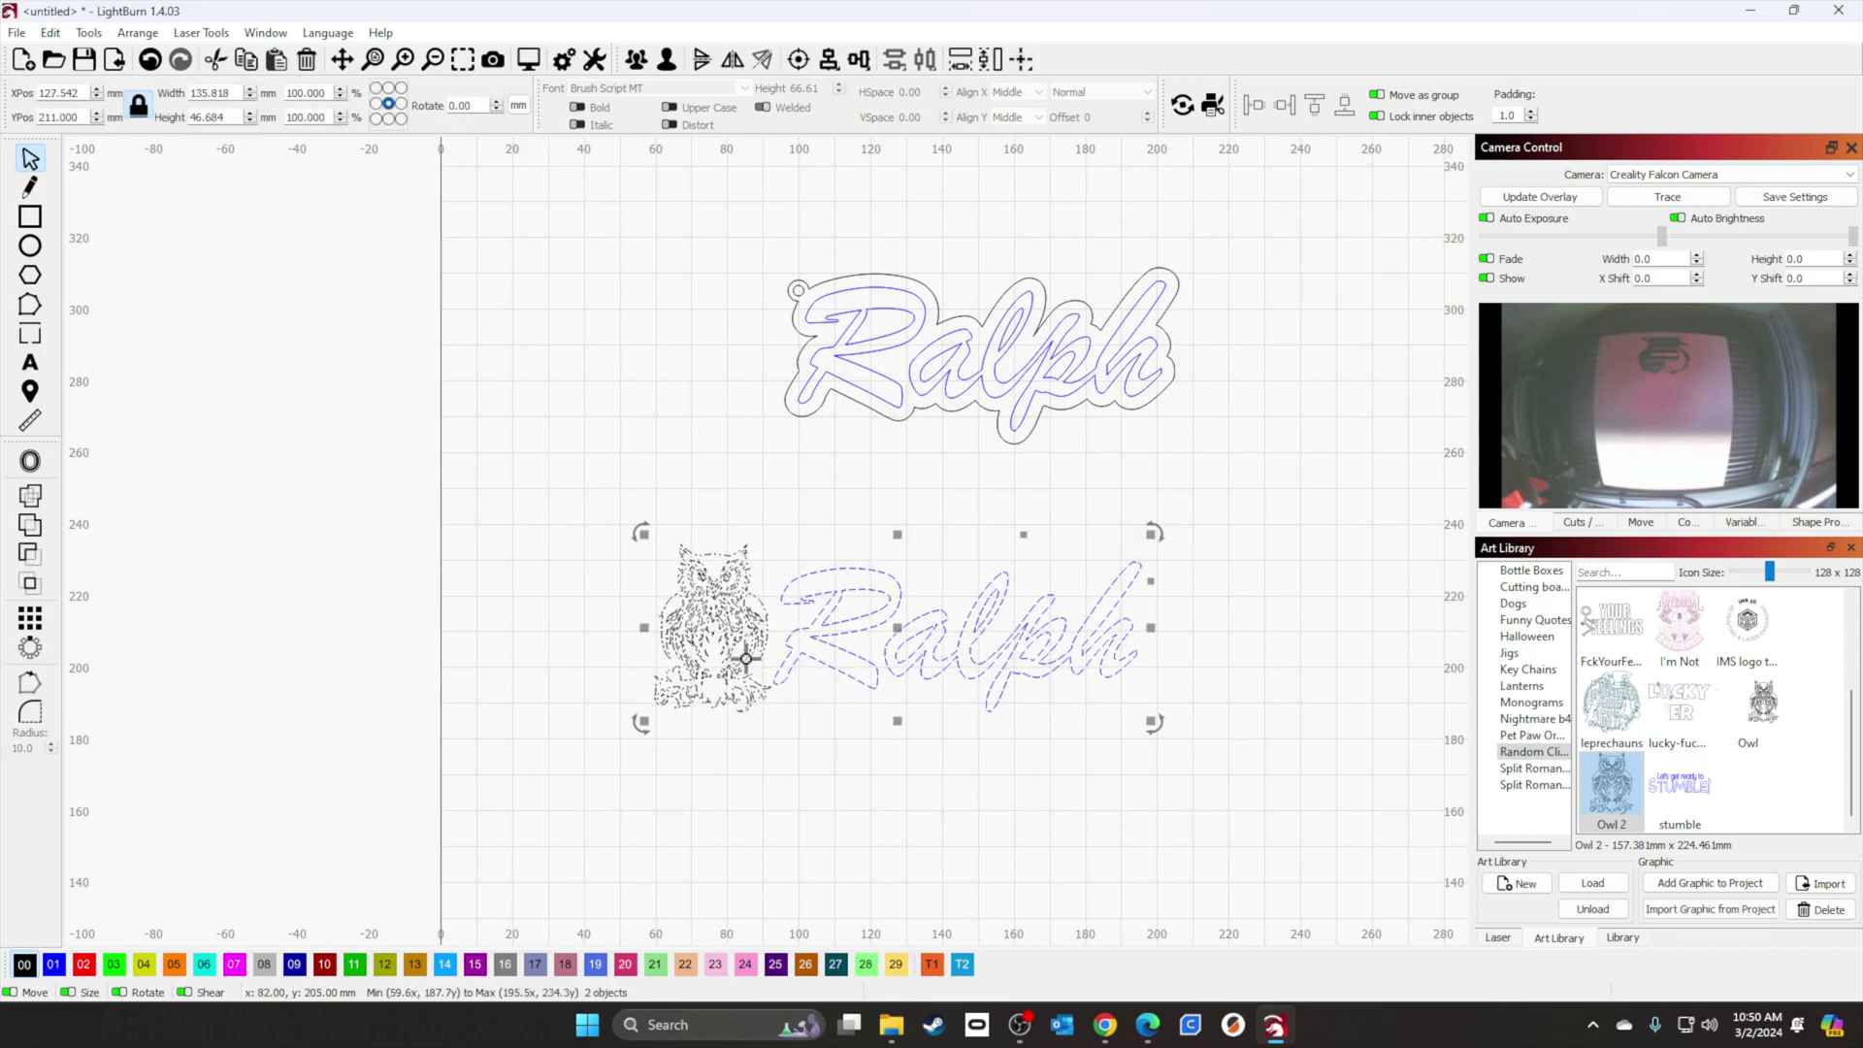
Step: Enlarge the owl to about 38 × 54 mm and centre the lower Ralph vertically on it
{"action": "left_click", "coordinate": [935, 898]}
{"action": "left_click", "coordinate": [727, 625]}
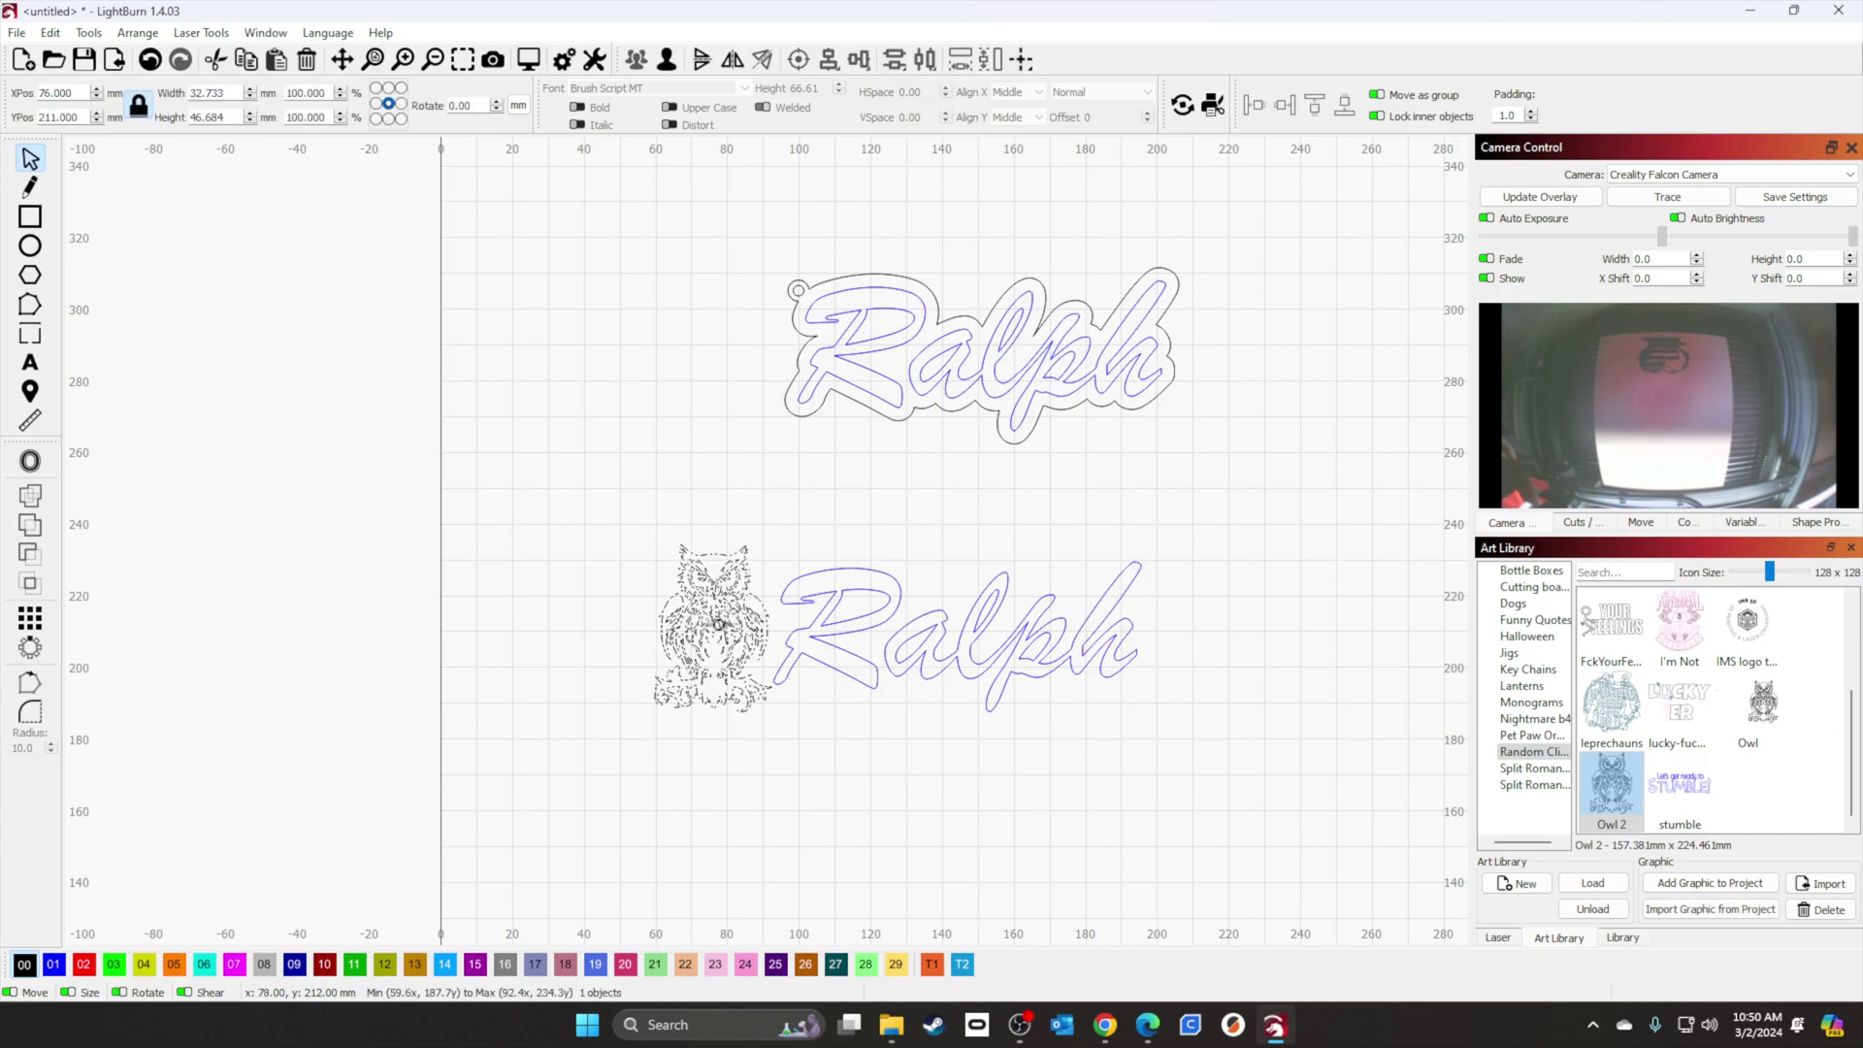
{"action": "left_click_drag", "start_coordinate": [639, 531], "coordinate": [622, 506]}
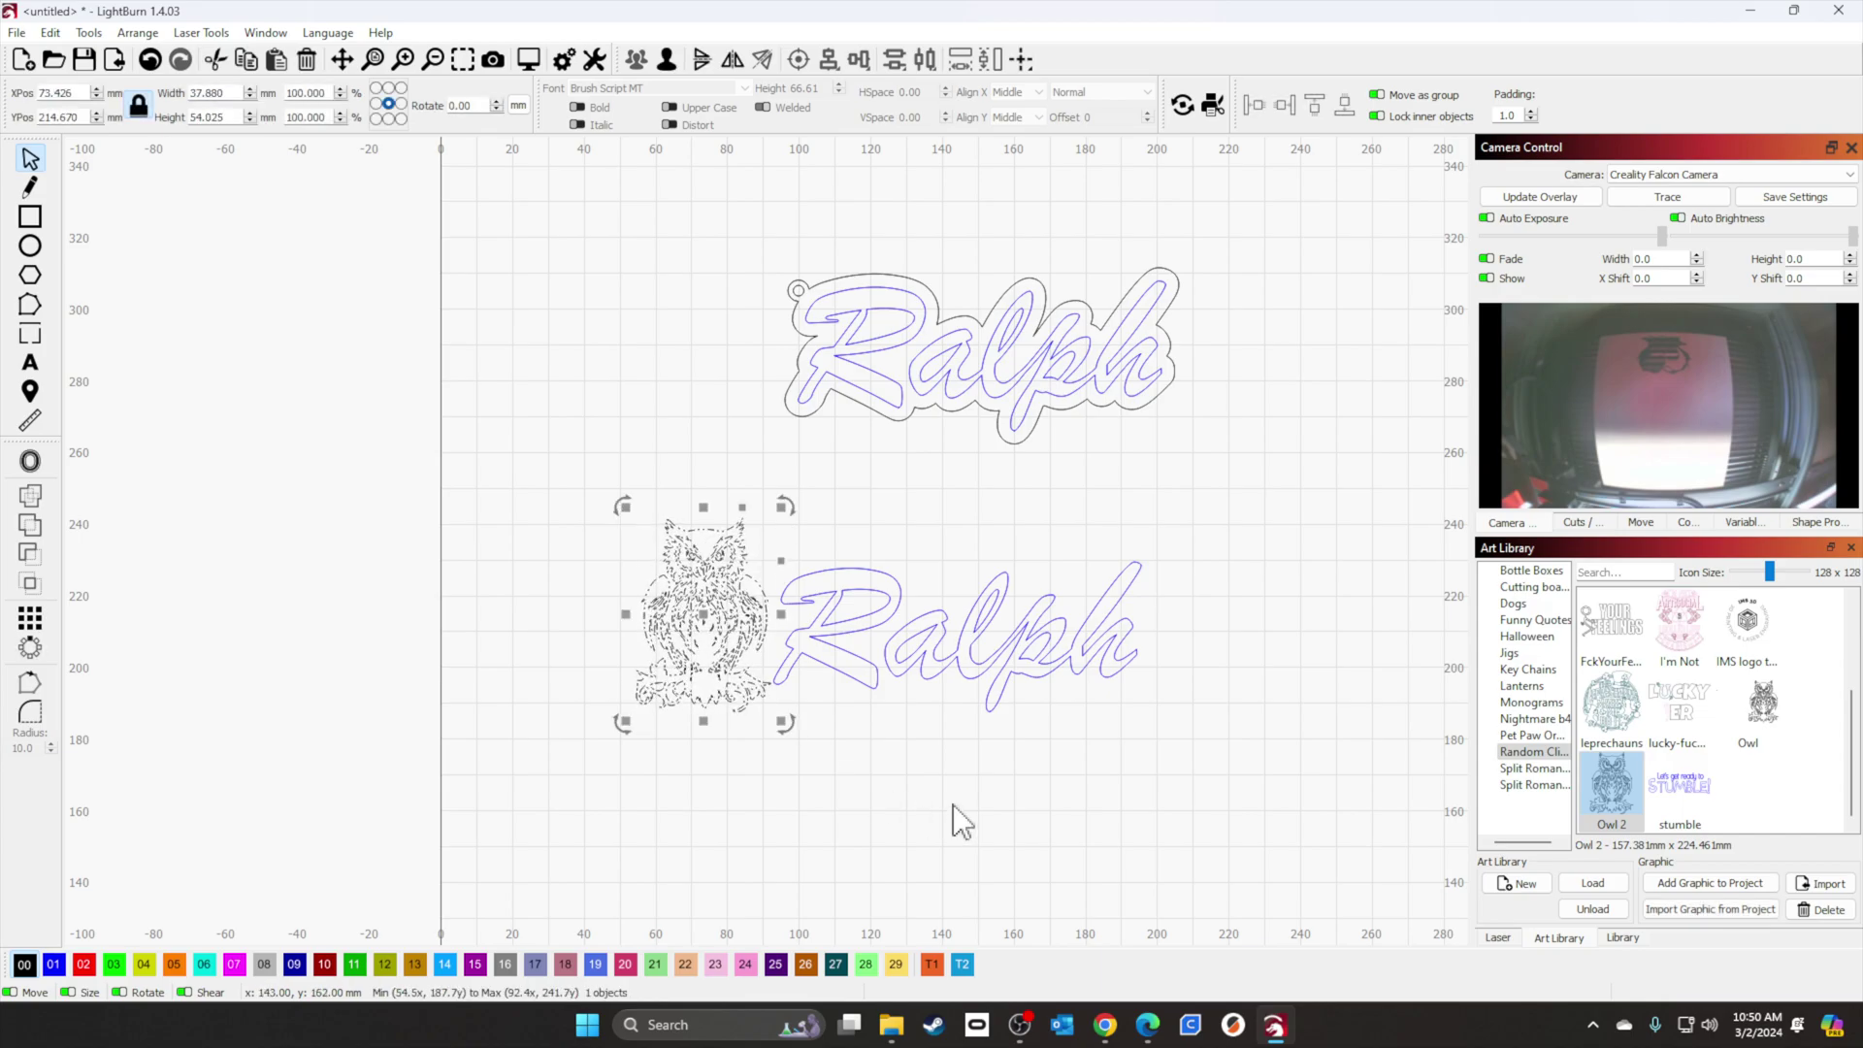
{"action": "left_click", "coordinate": [480, 523]}
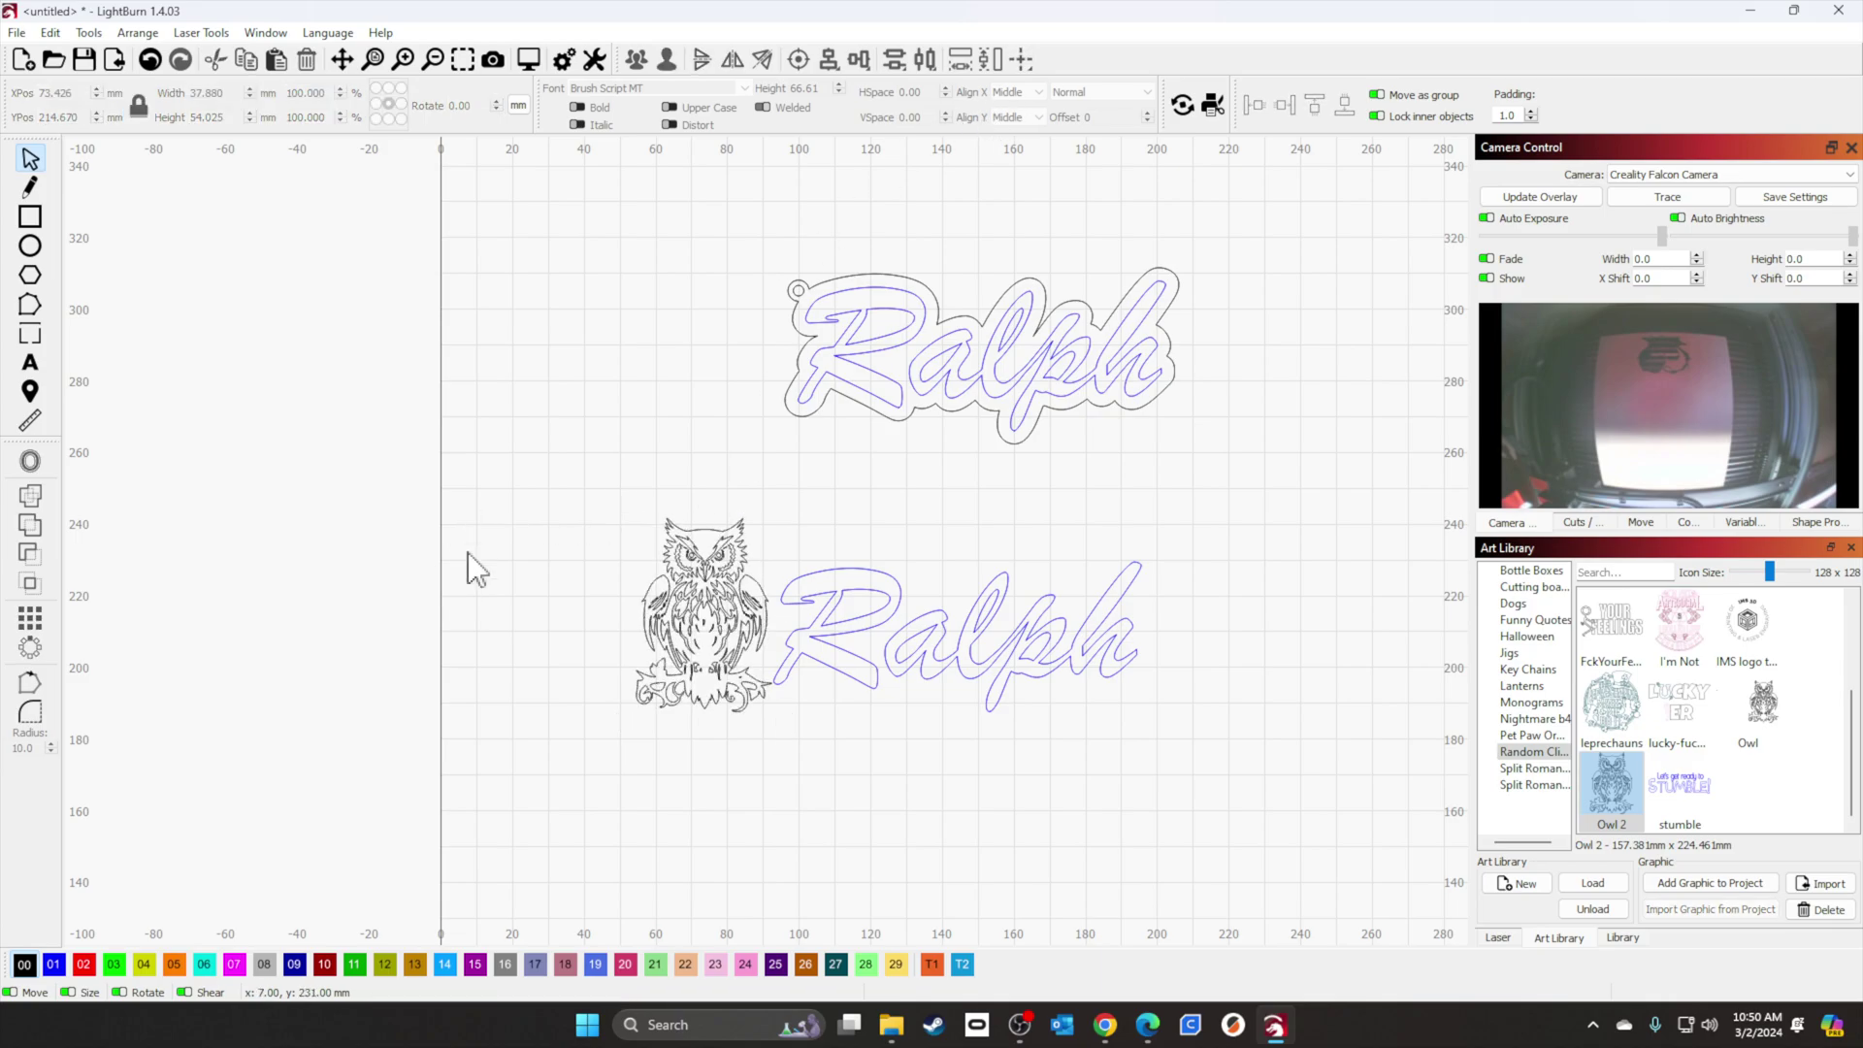
{"action": "left_click_drag", "start_coordinate": [531, 476], "coordinate": [1211, 805]}
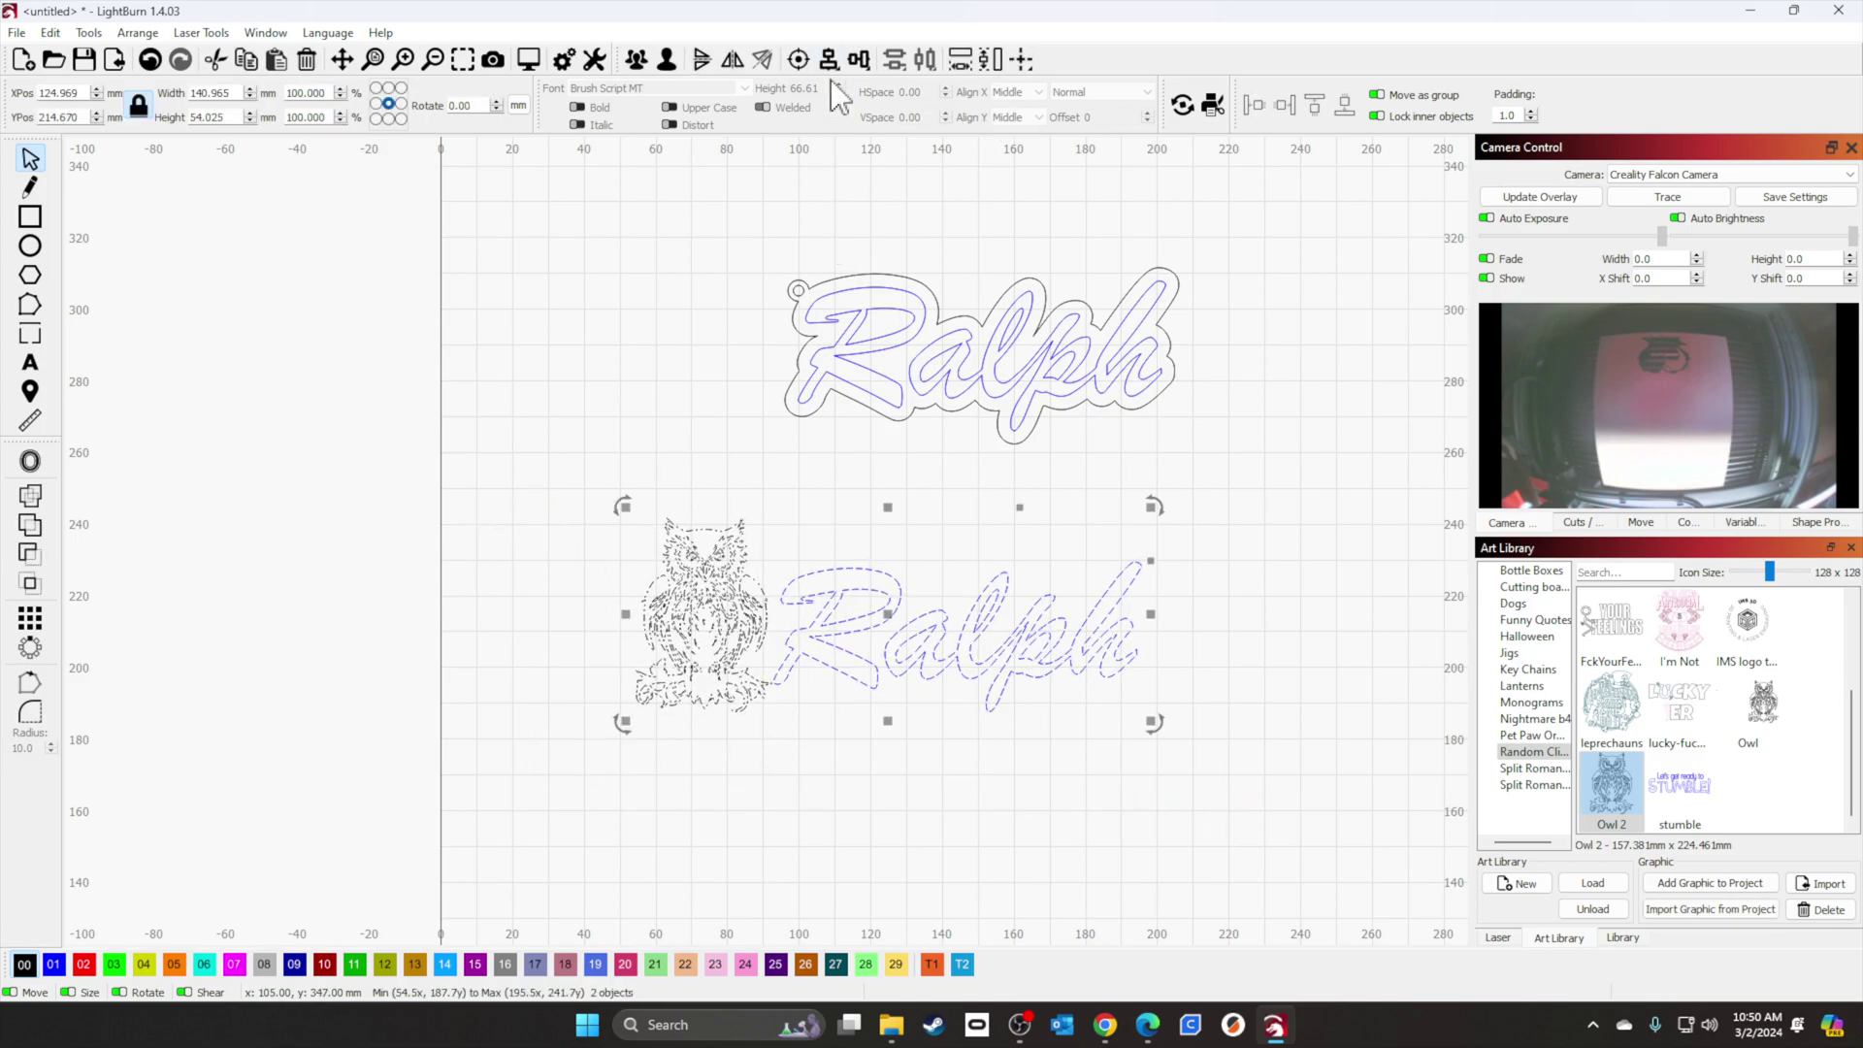
{"action": "left_click", "coordinate": [856, 62]}
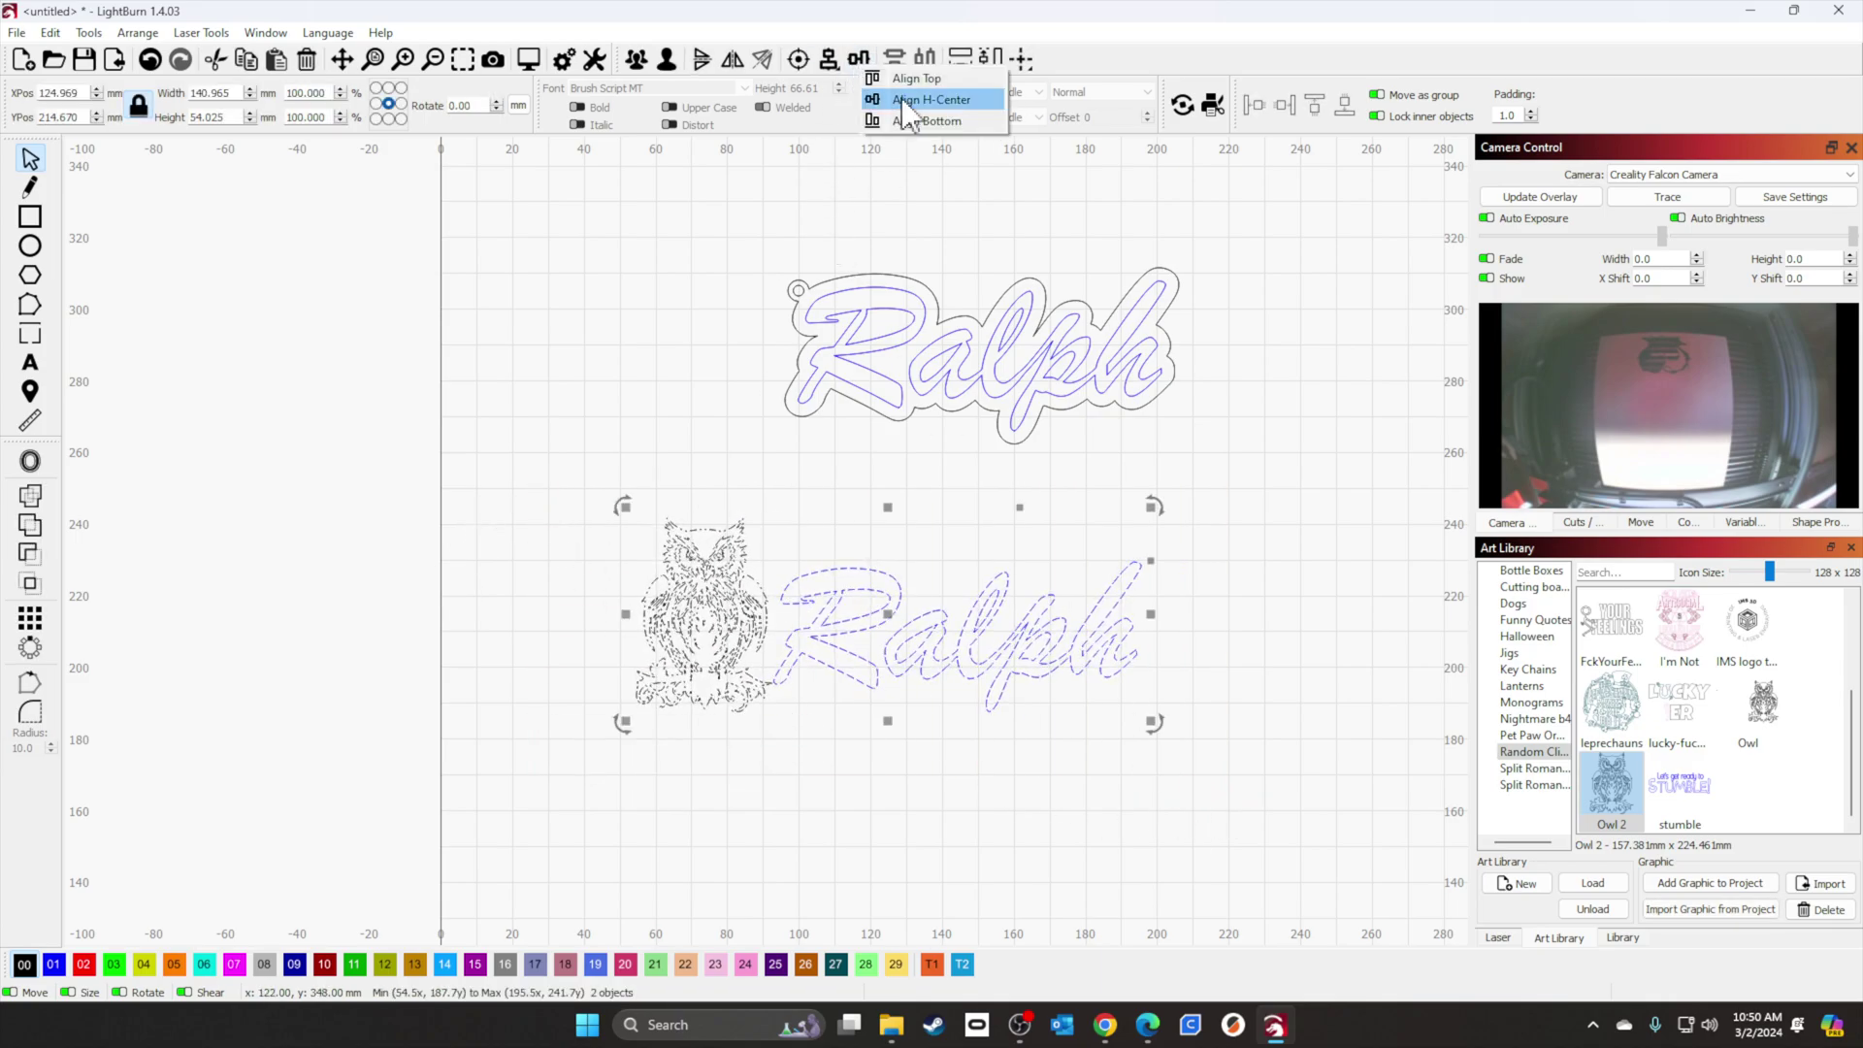
{"action": "left_click", "coordinate": [900, 97]}
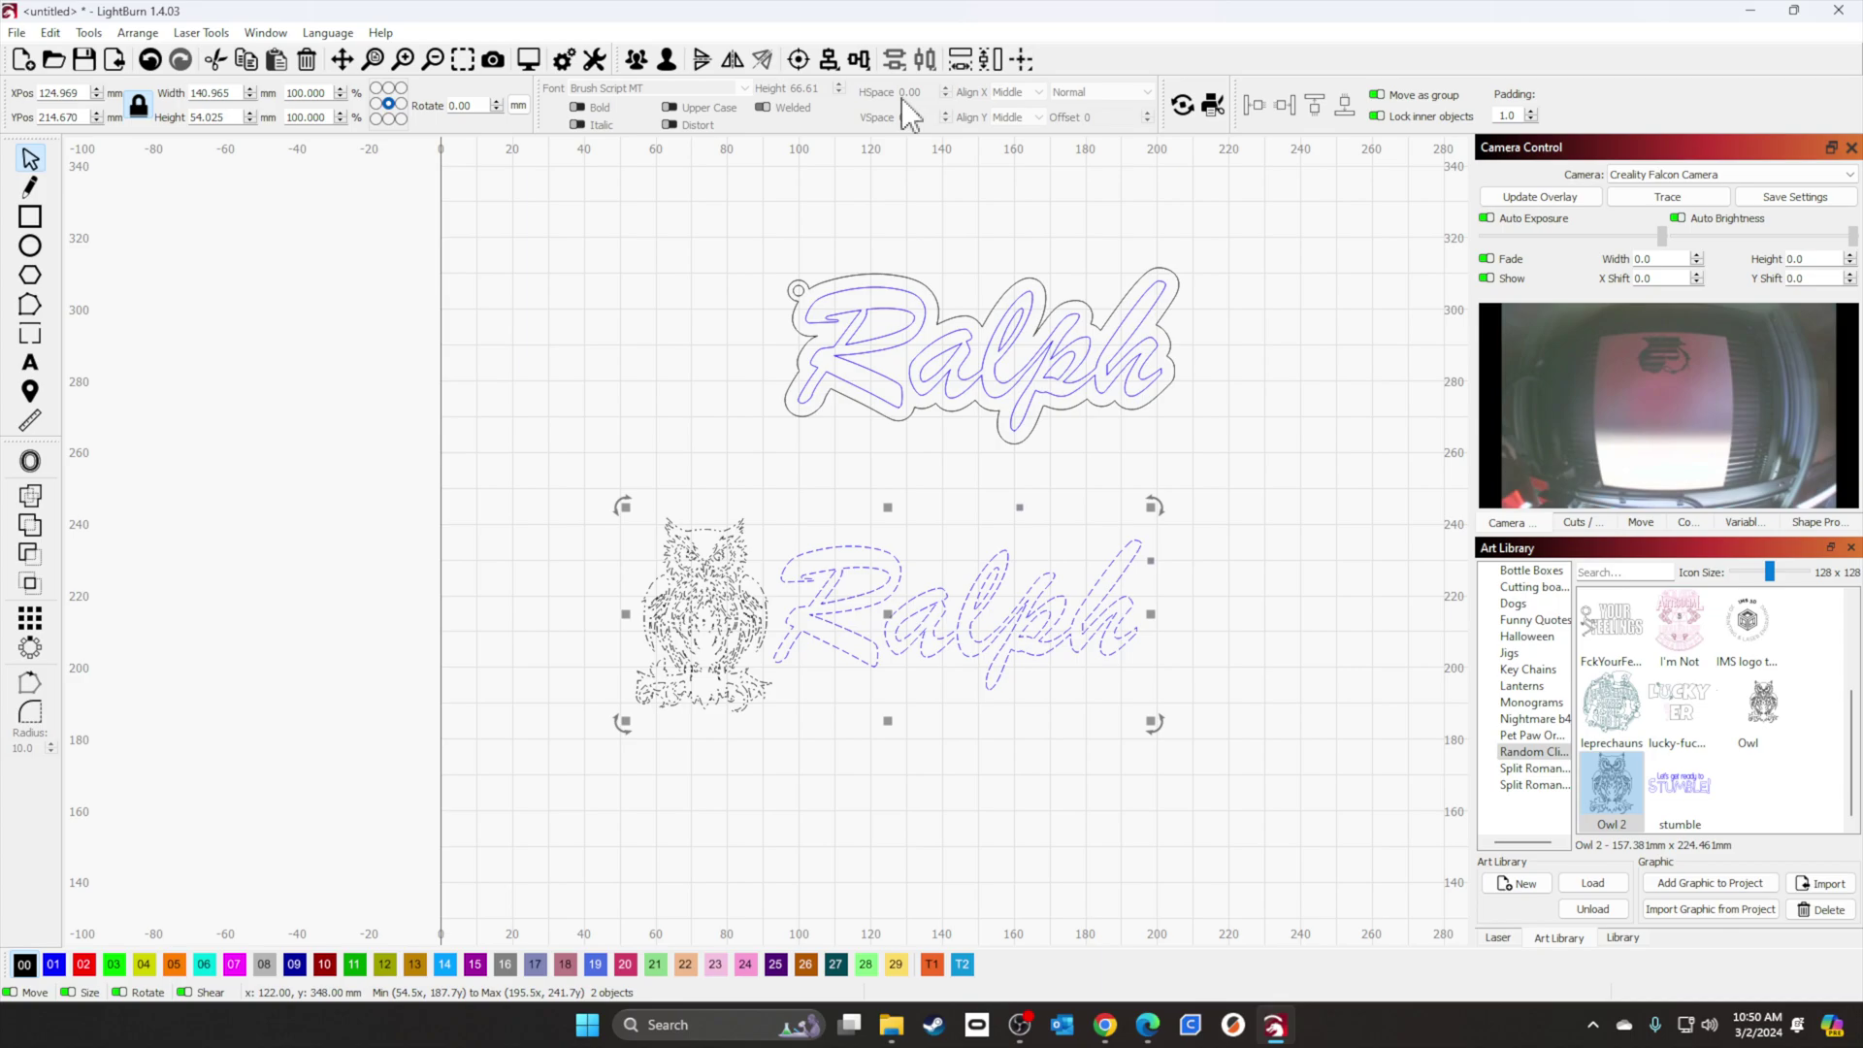
{"action": "left_click", "coordinate": [982, 840]}
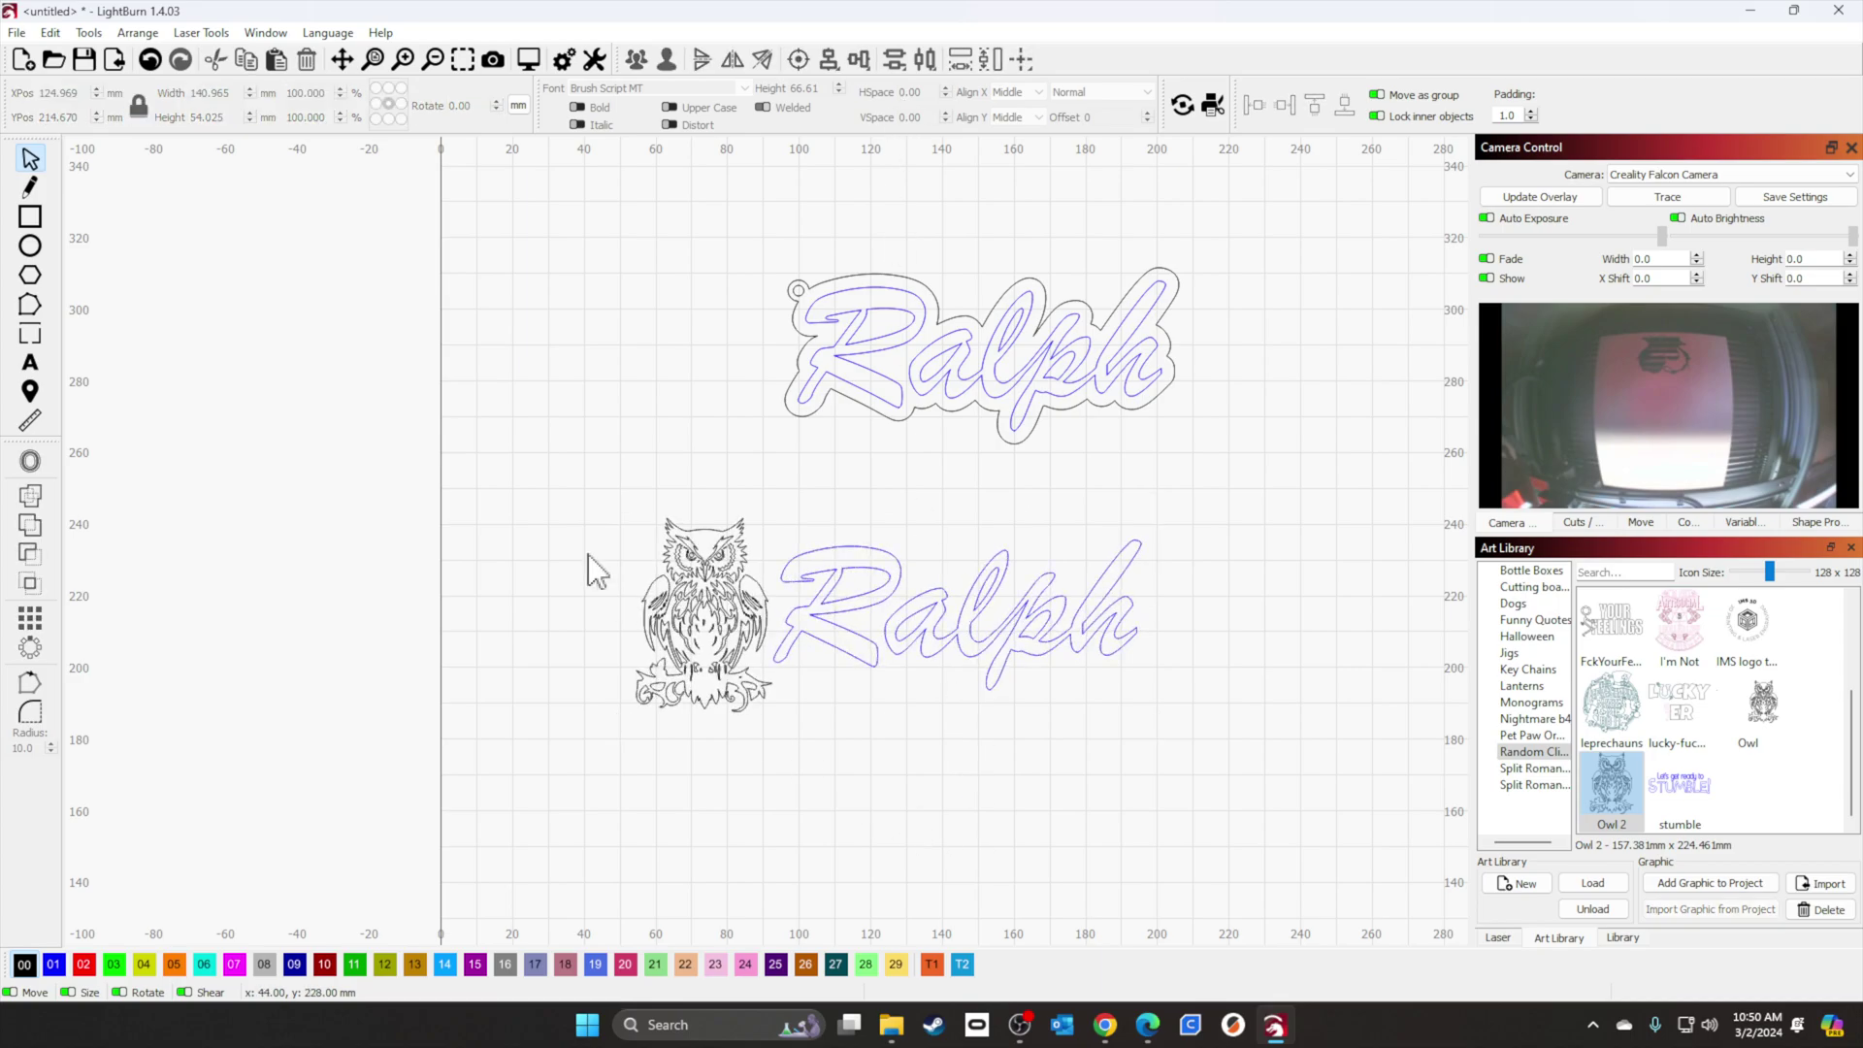
{"action": "left_click_drag", "start_coordinate": [533, 490], "coordinate": [1273, 810]}
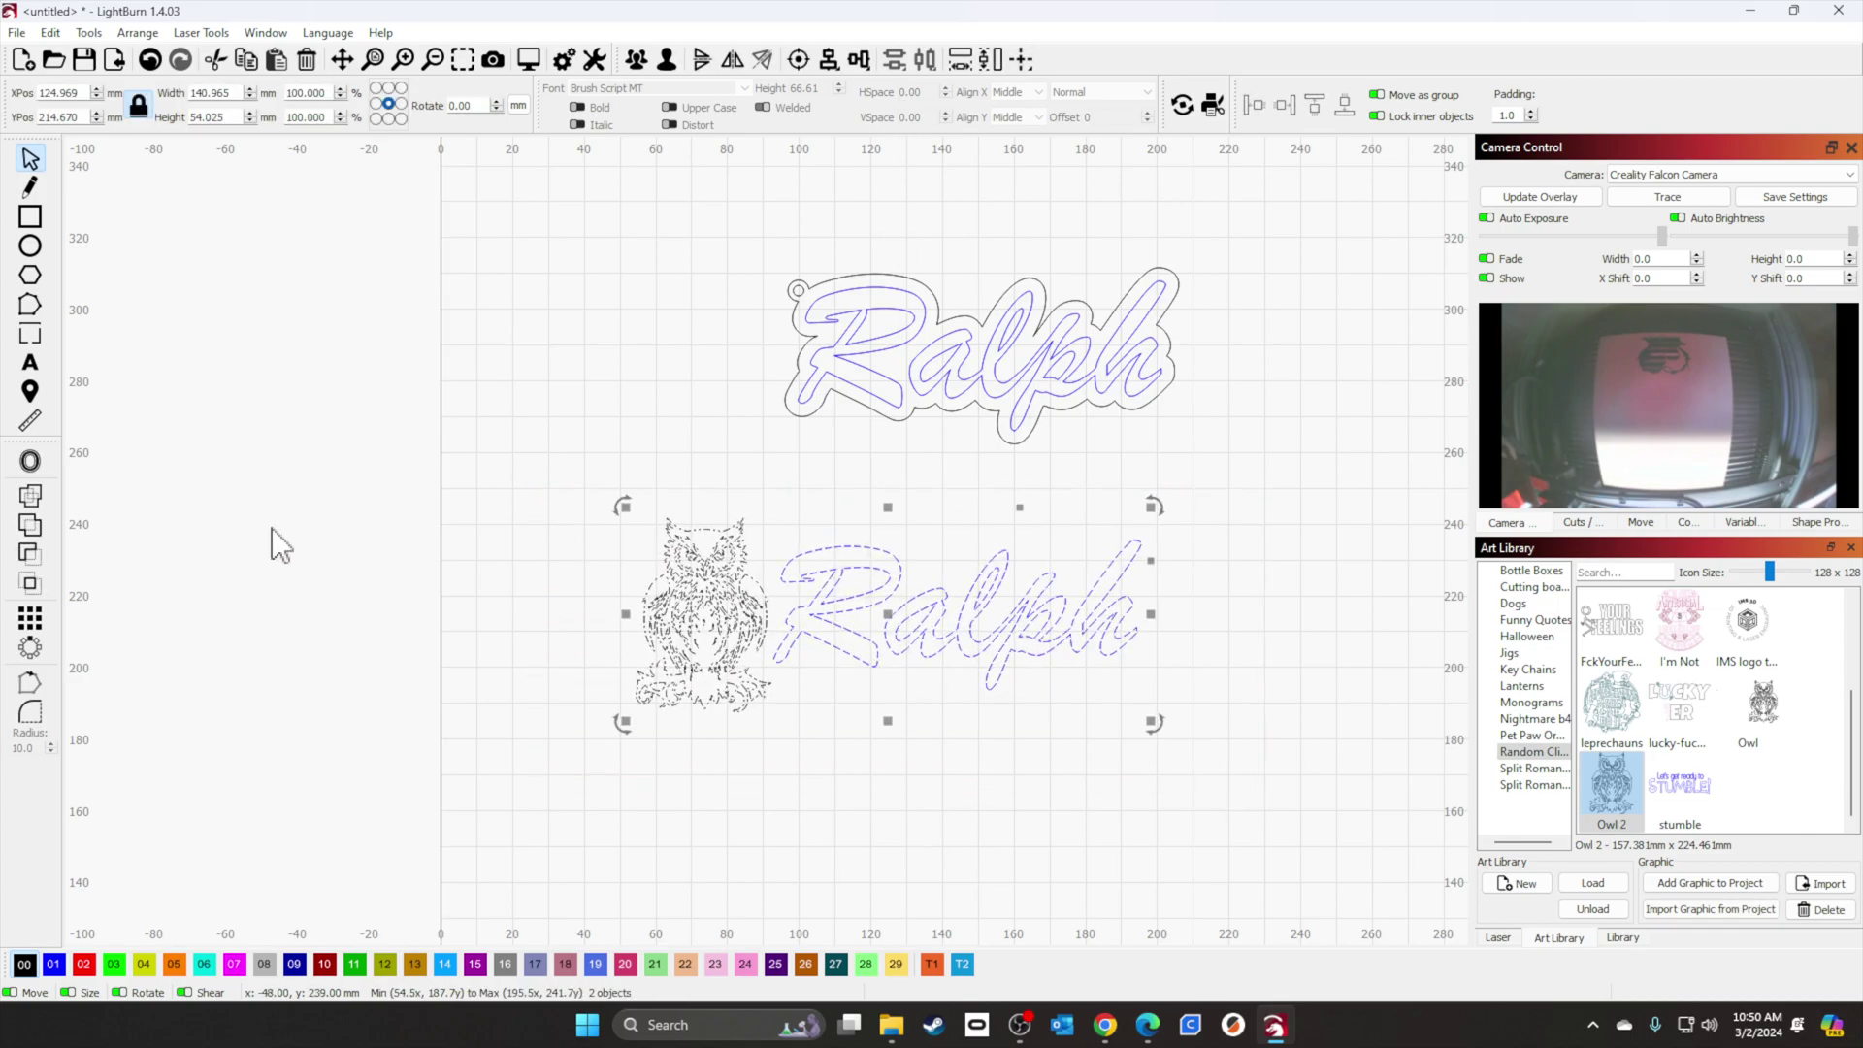
Step: Offset the selected owl and lower Ralph outward by 4.00 mm with rounded corners
{"action": "left_click", "coordinate": [30, 460]}
{"action": "left_click_drag", "start_coordinate": [1091, 387], "coordinate": [1331, 198]}
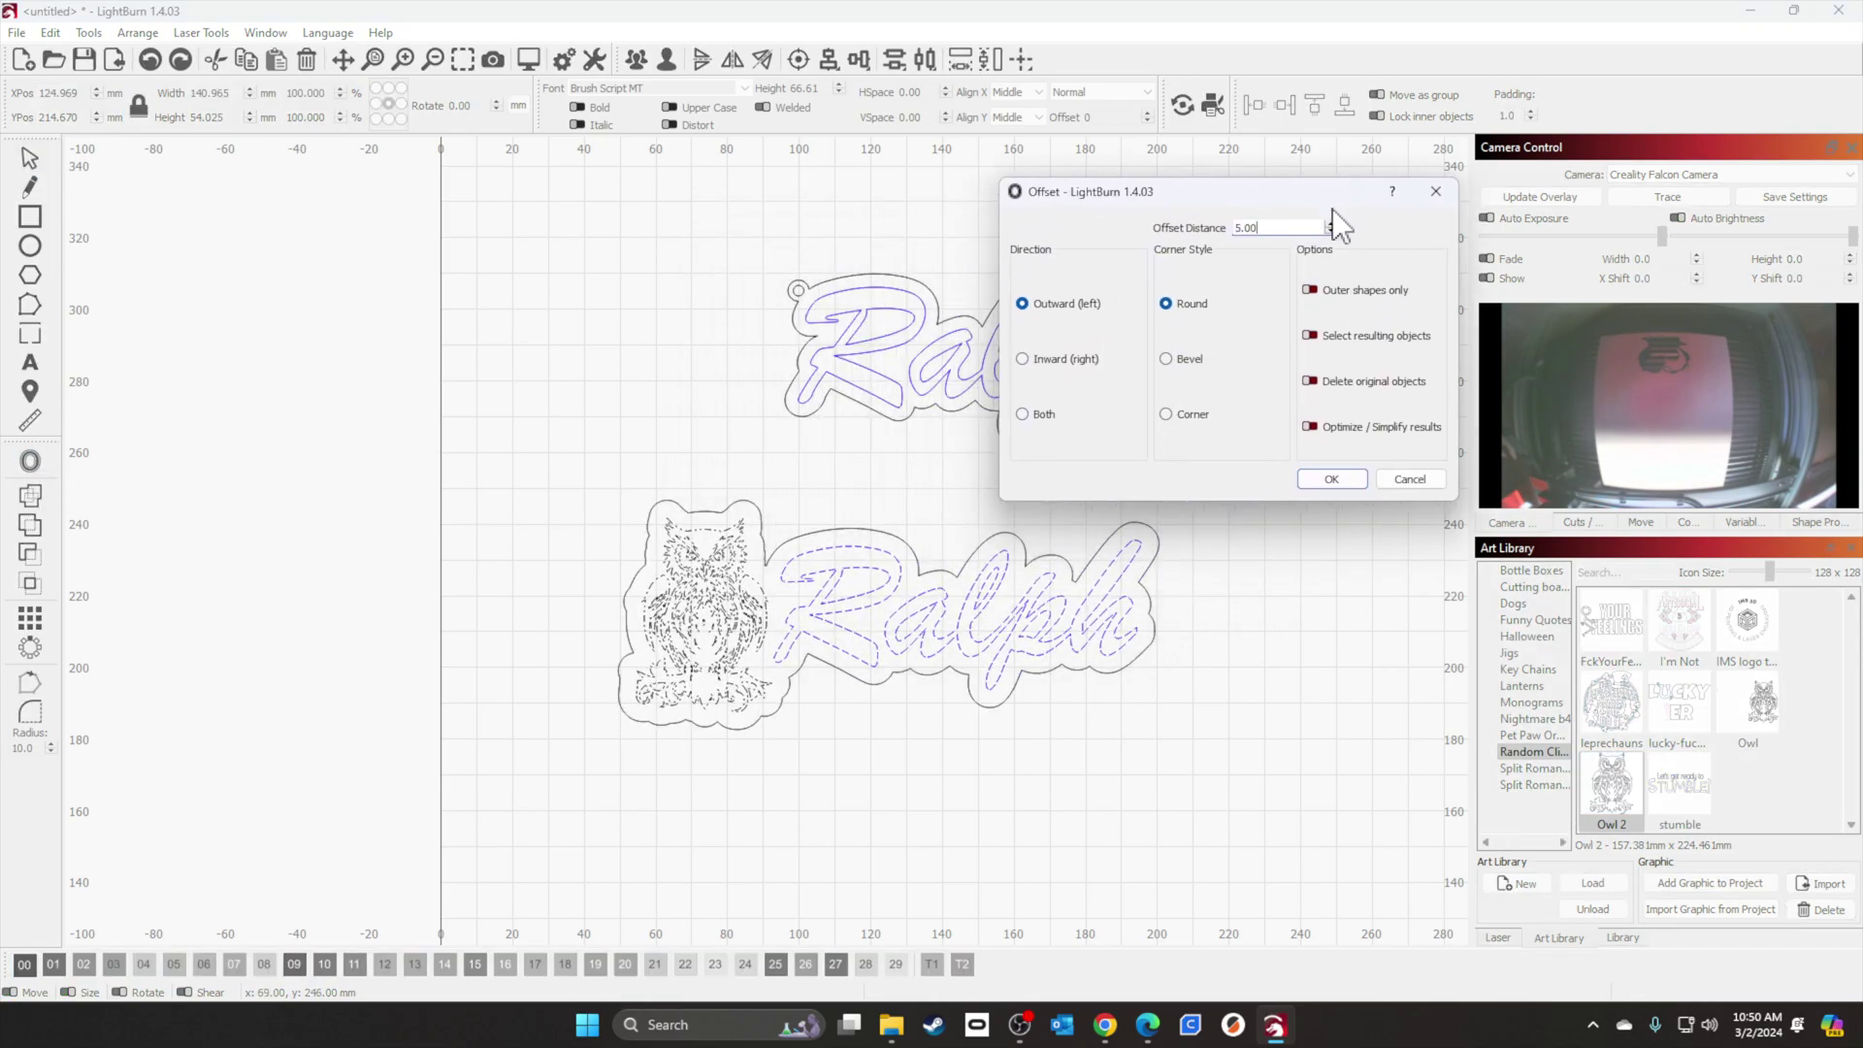
{"action": "scroll", "coordinate": [834, 698], "scroll_direction": "up", "scroll_amount": 2}
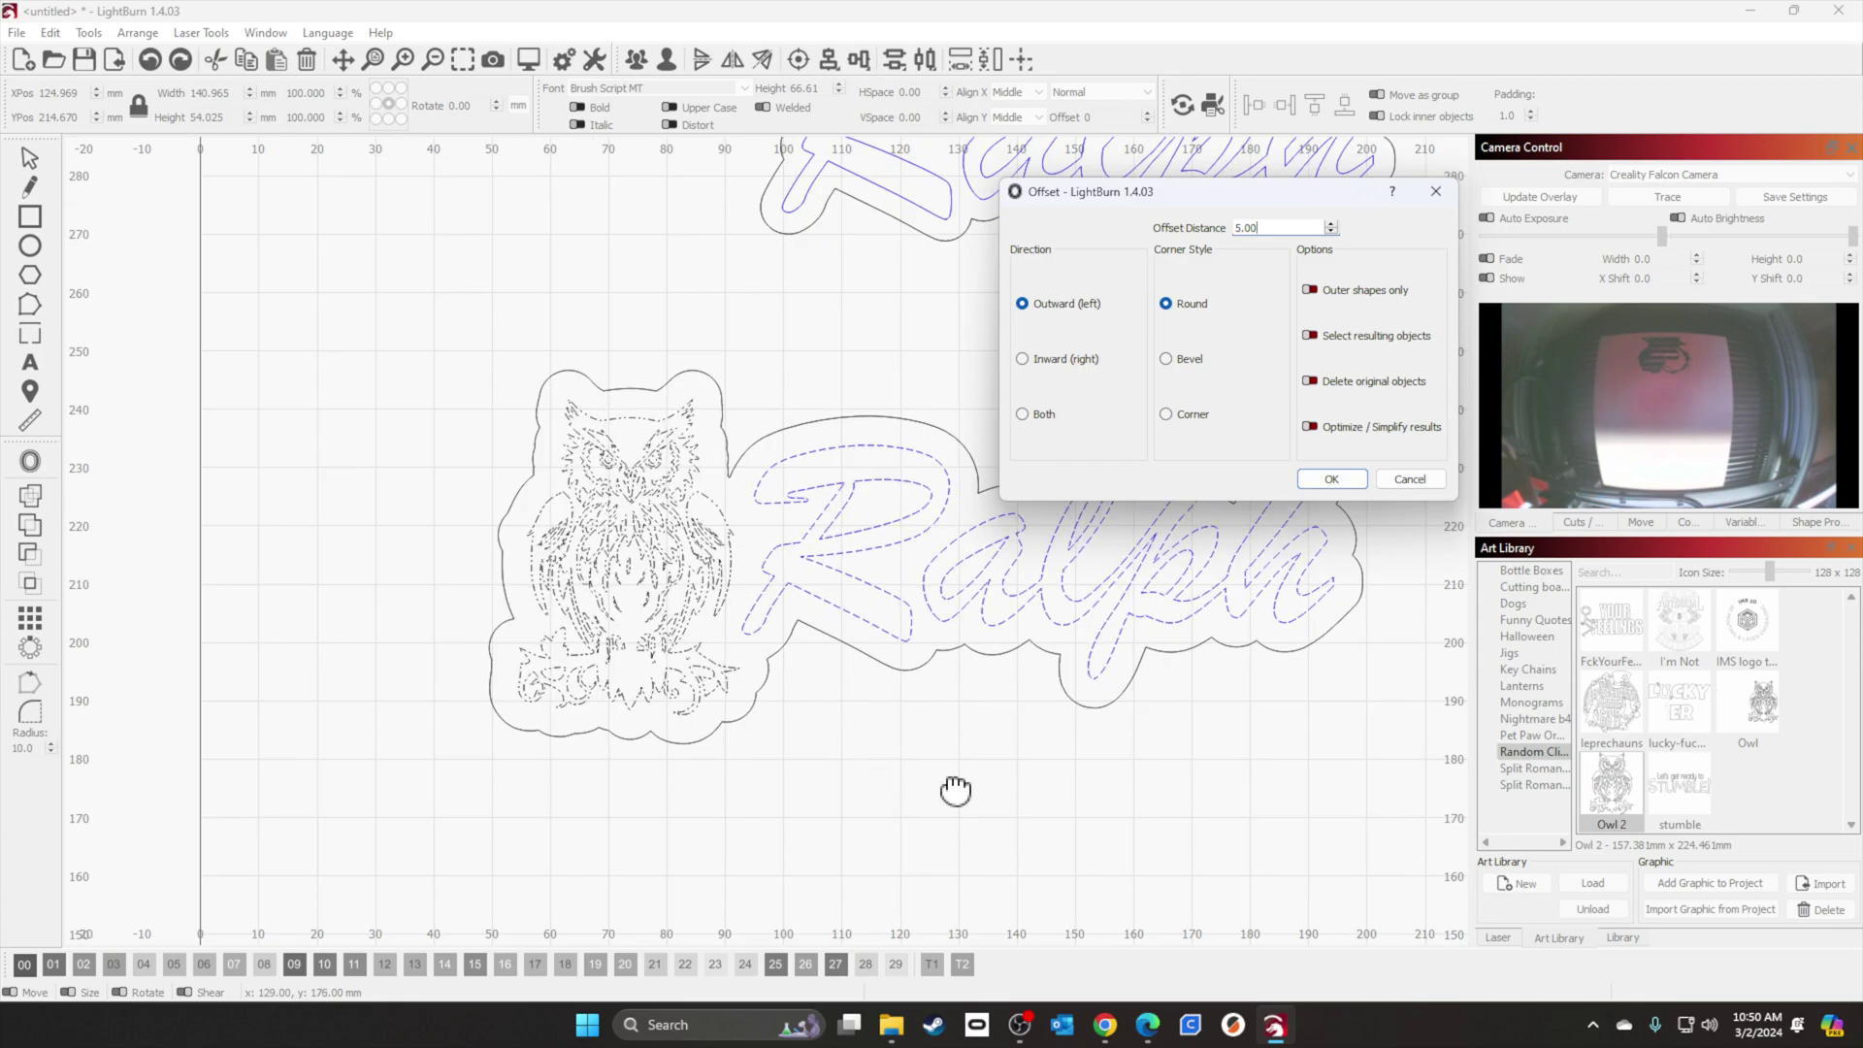
{"action": "scroll", "coordinate": [952, 789], "scroll_direction": "up", "scroll_amount": 2}
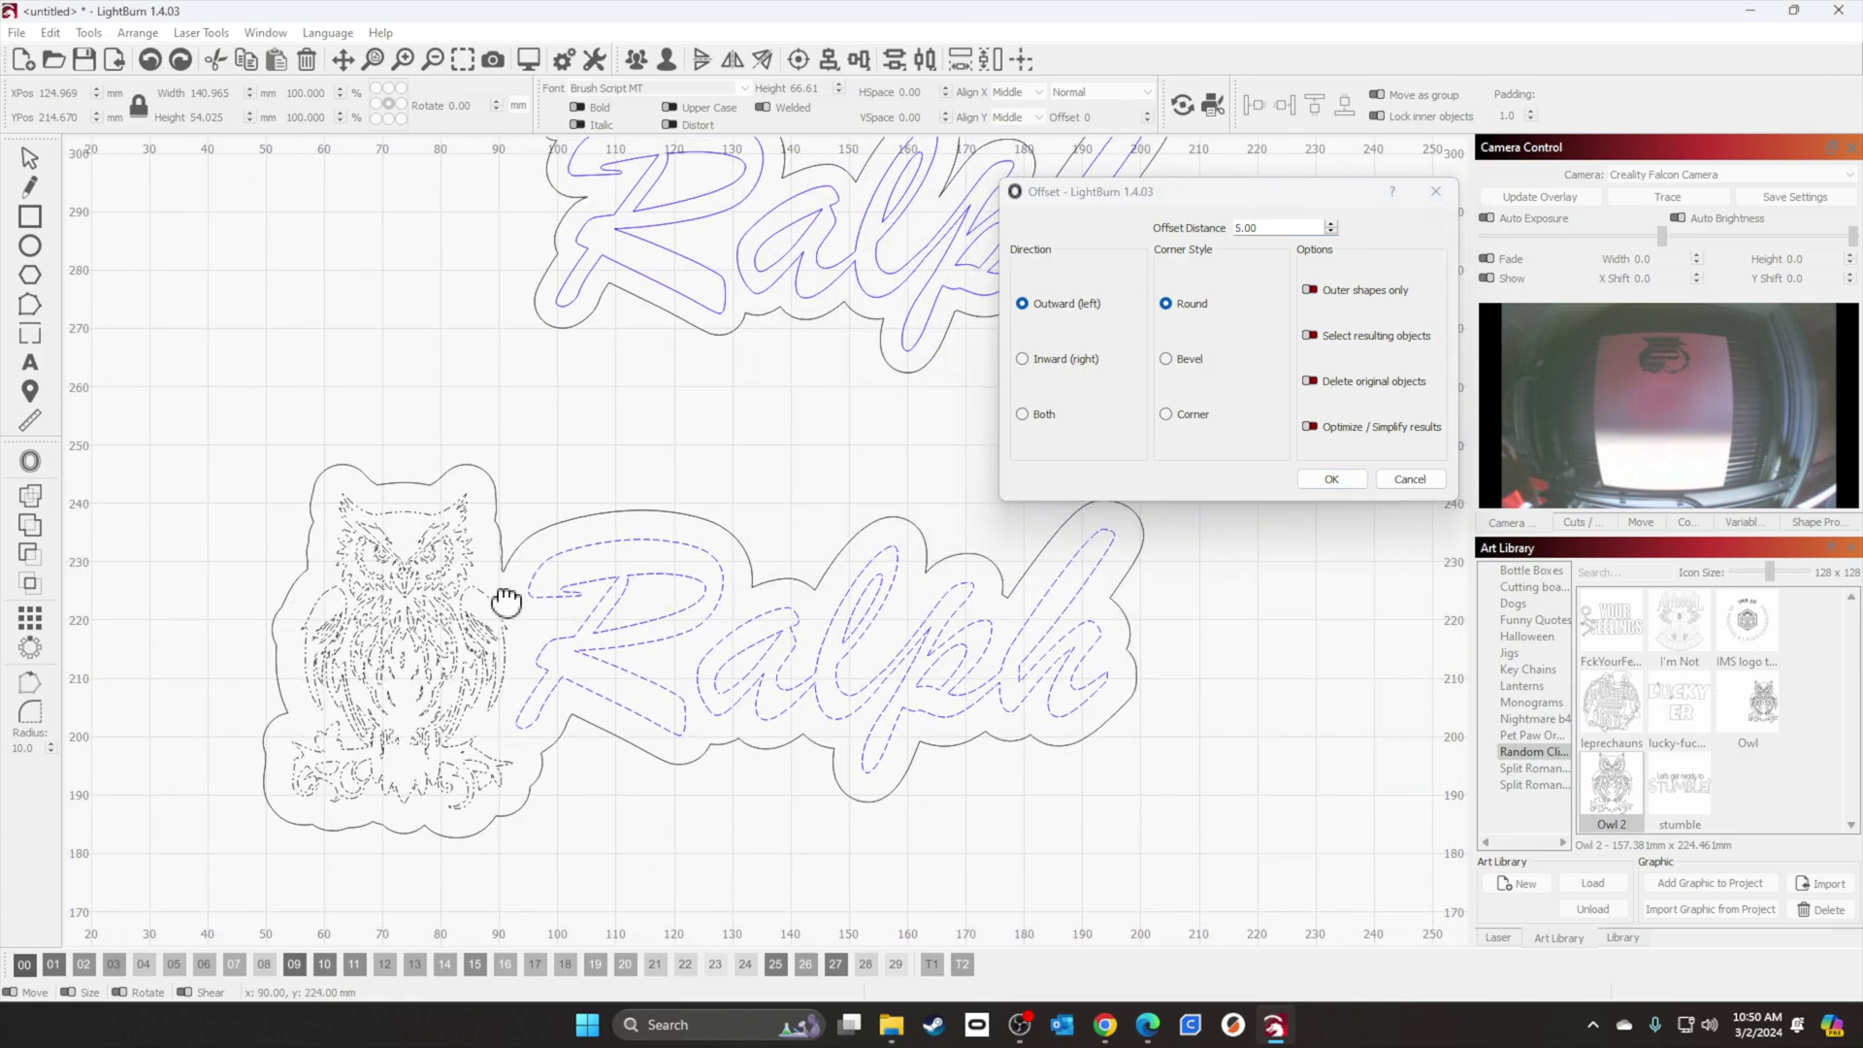
{"action": "left_click", "coordinate": [1334, 230]}
{"action": "left_click", "coordinate": [1335, 231]}
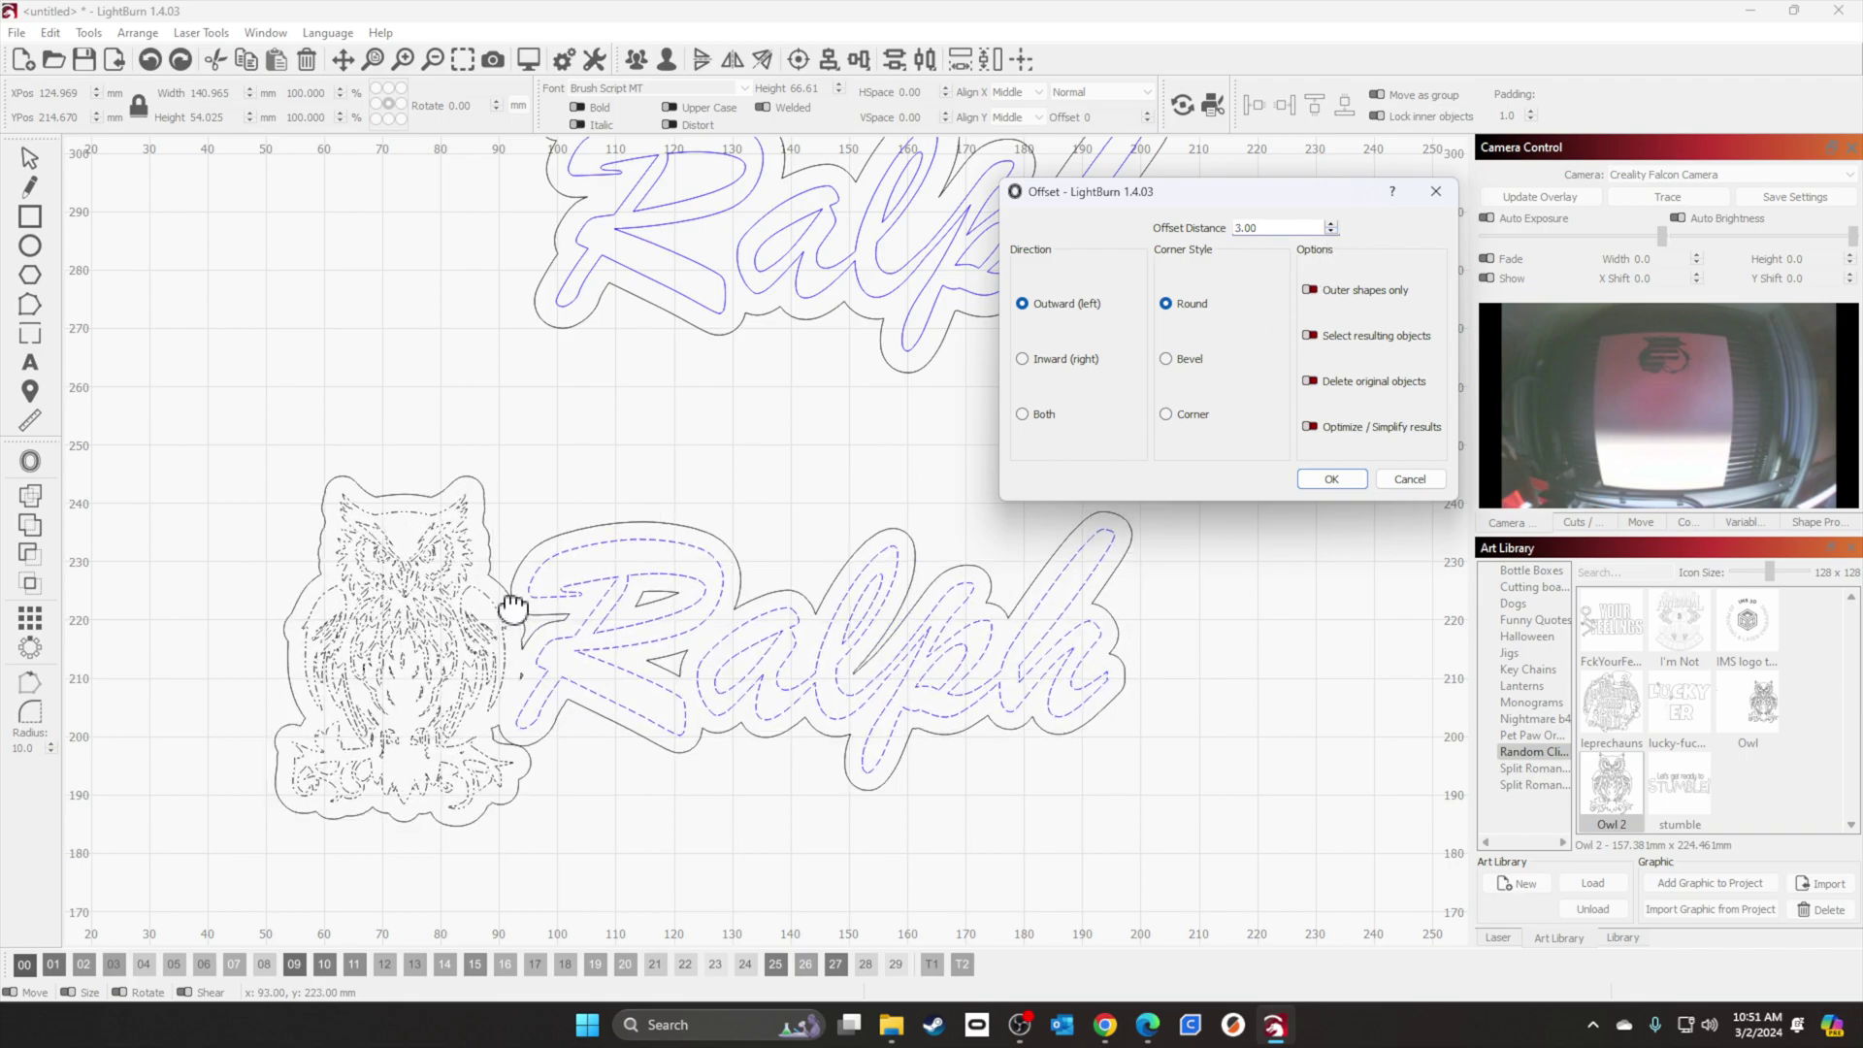
{"action": "left_click", "coordinate": [1329, 224]}
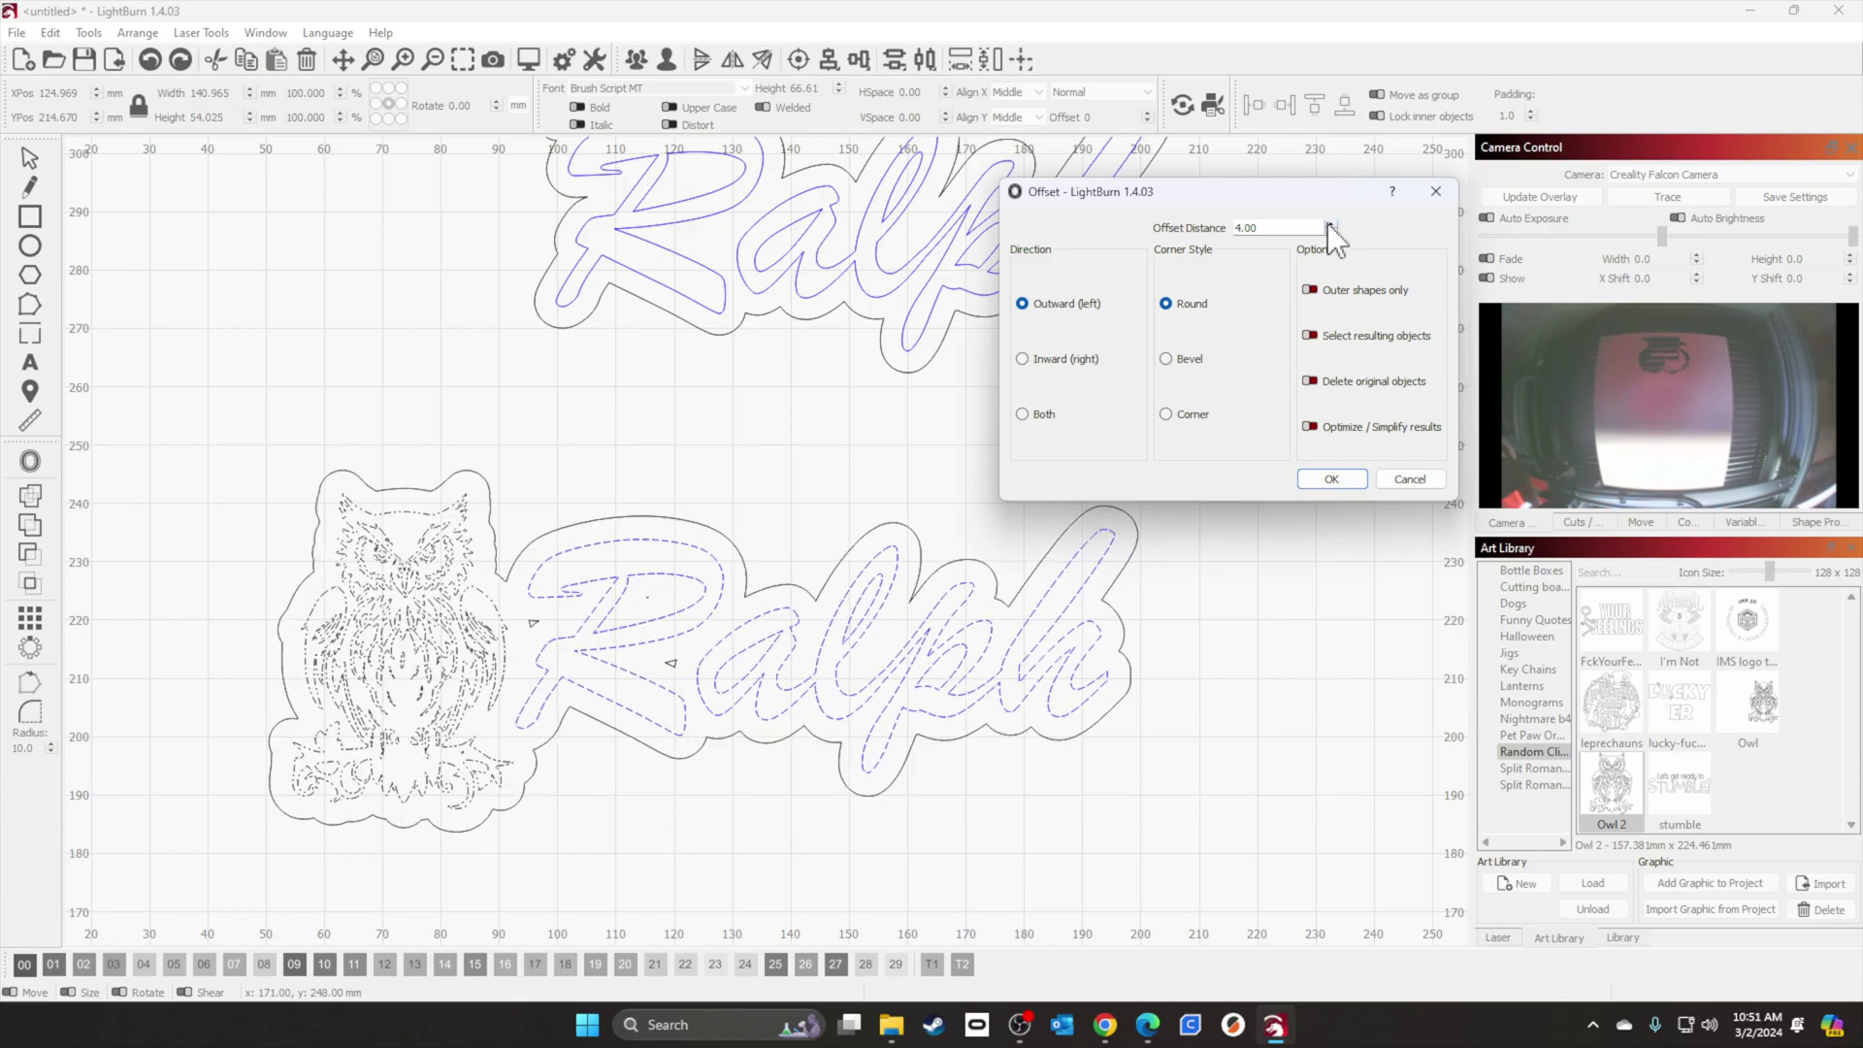
{"action": "left_click", "coordinate": [1332, 479]}
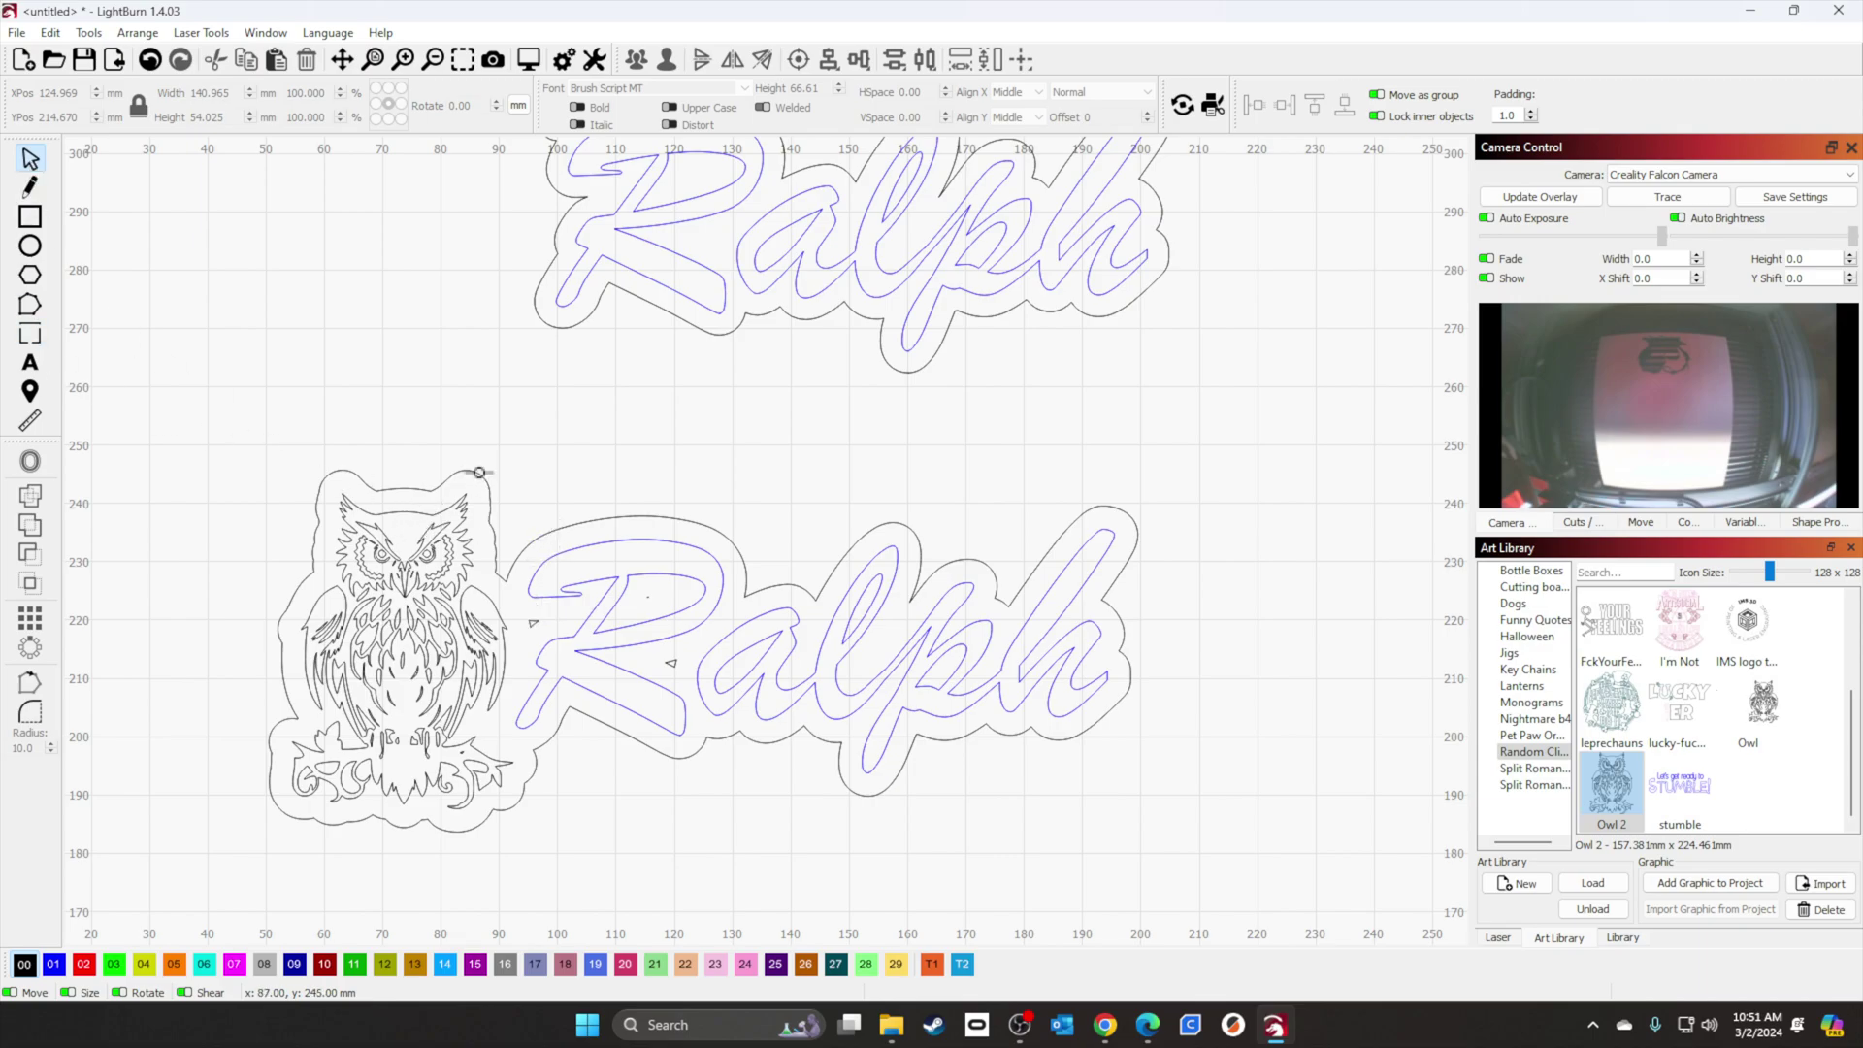
Step: Ungroup the new owl-Ralph offset outline into separate shapes
{"action": "left_click", "coordinate": [479, 472]}
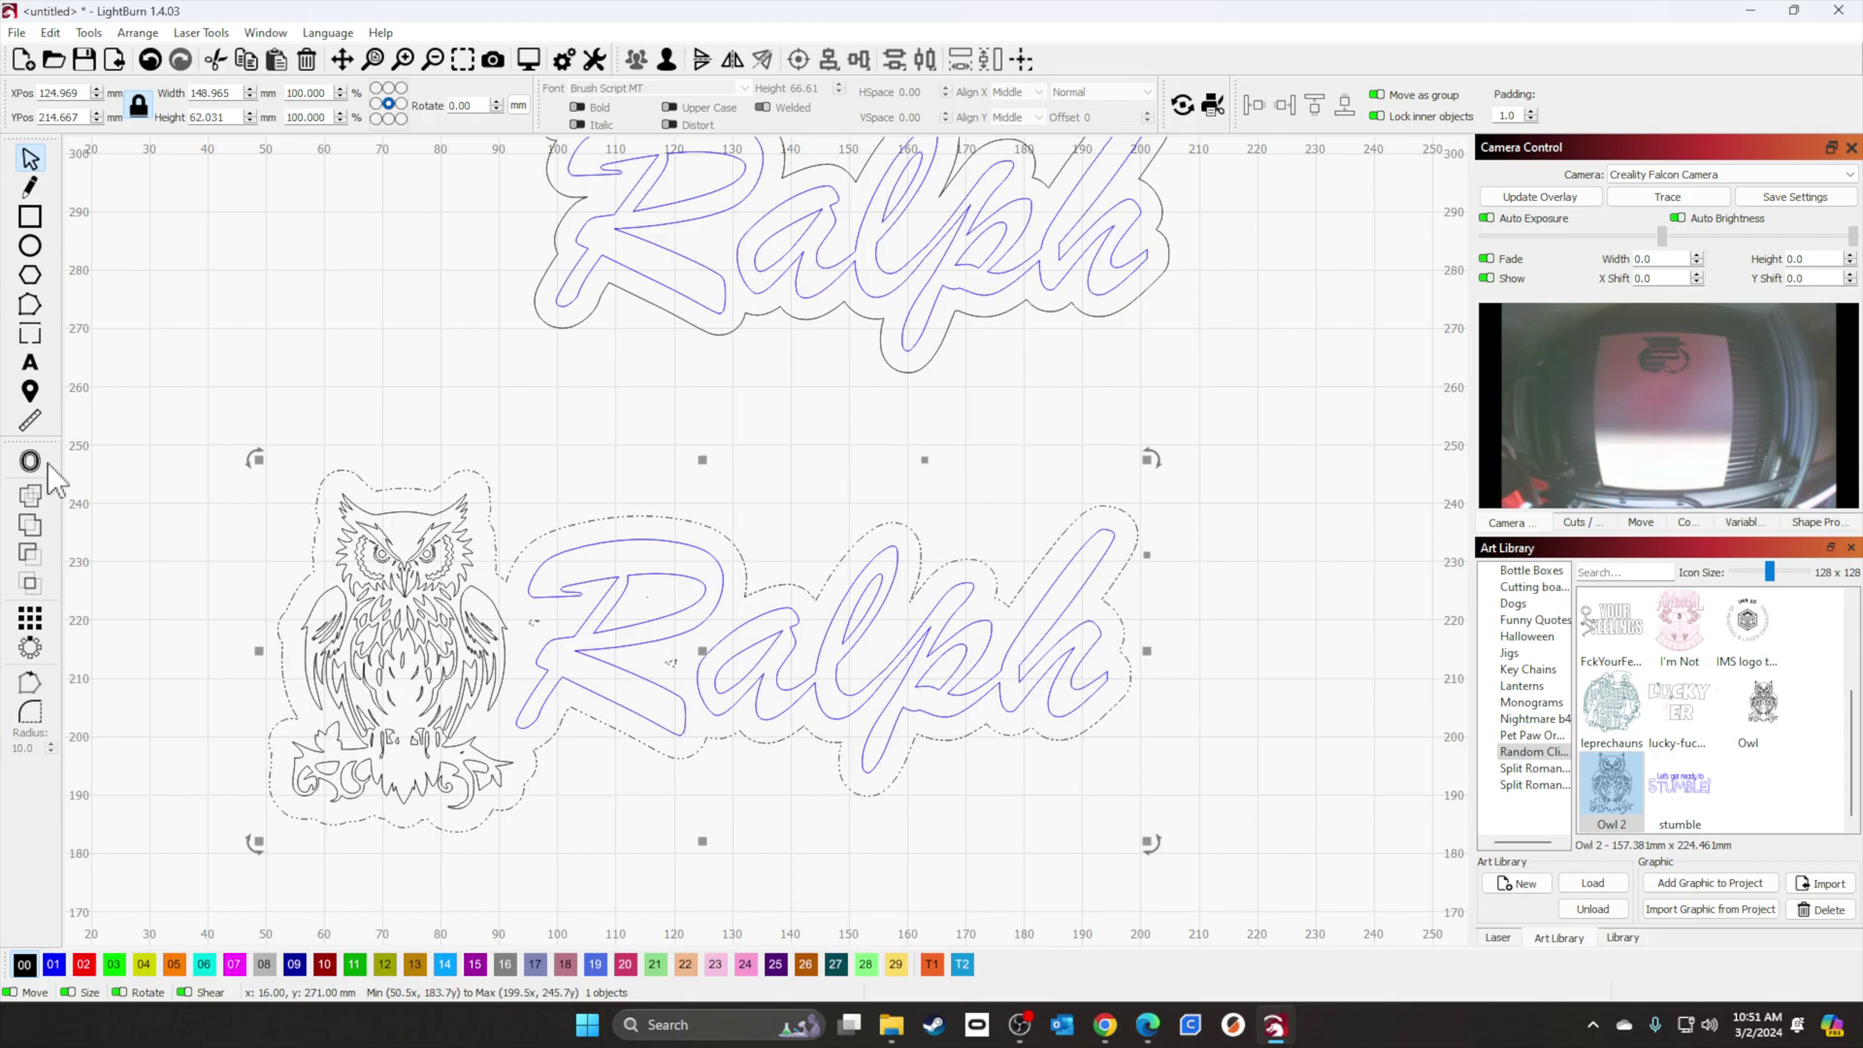
{"action": "right_click", "coordinate": [407, 493]}
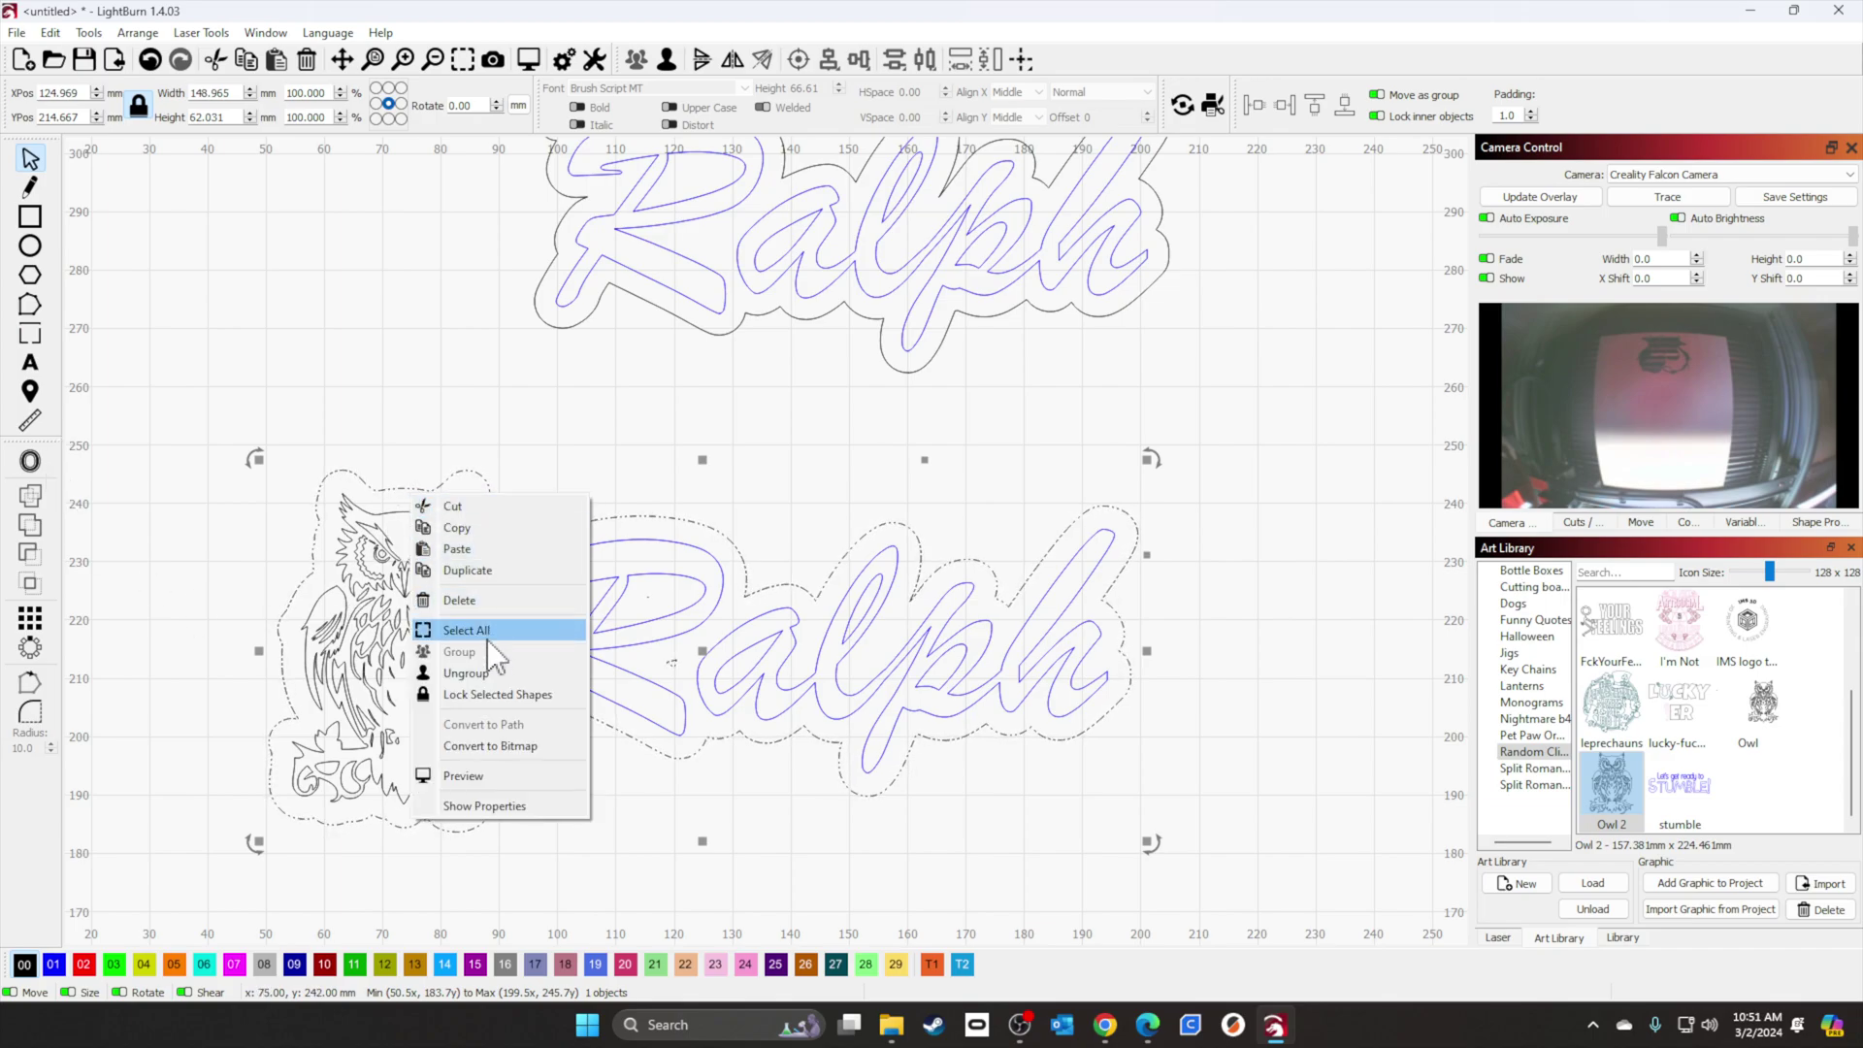
{"action": "left_click", "coordinate": [481, 690]}
{"action": "left_click", "coordinate": [671, 899]}
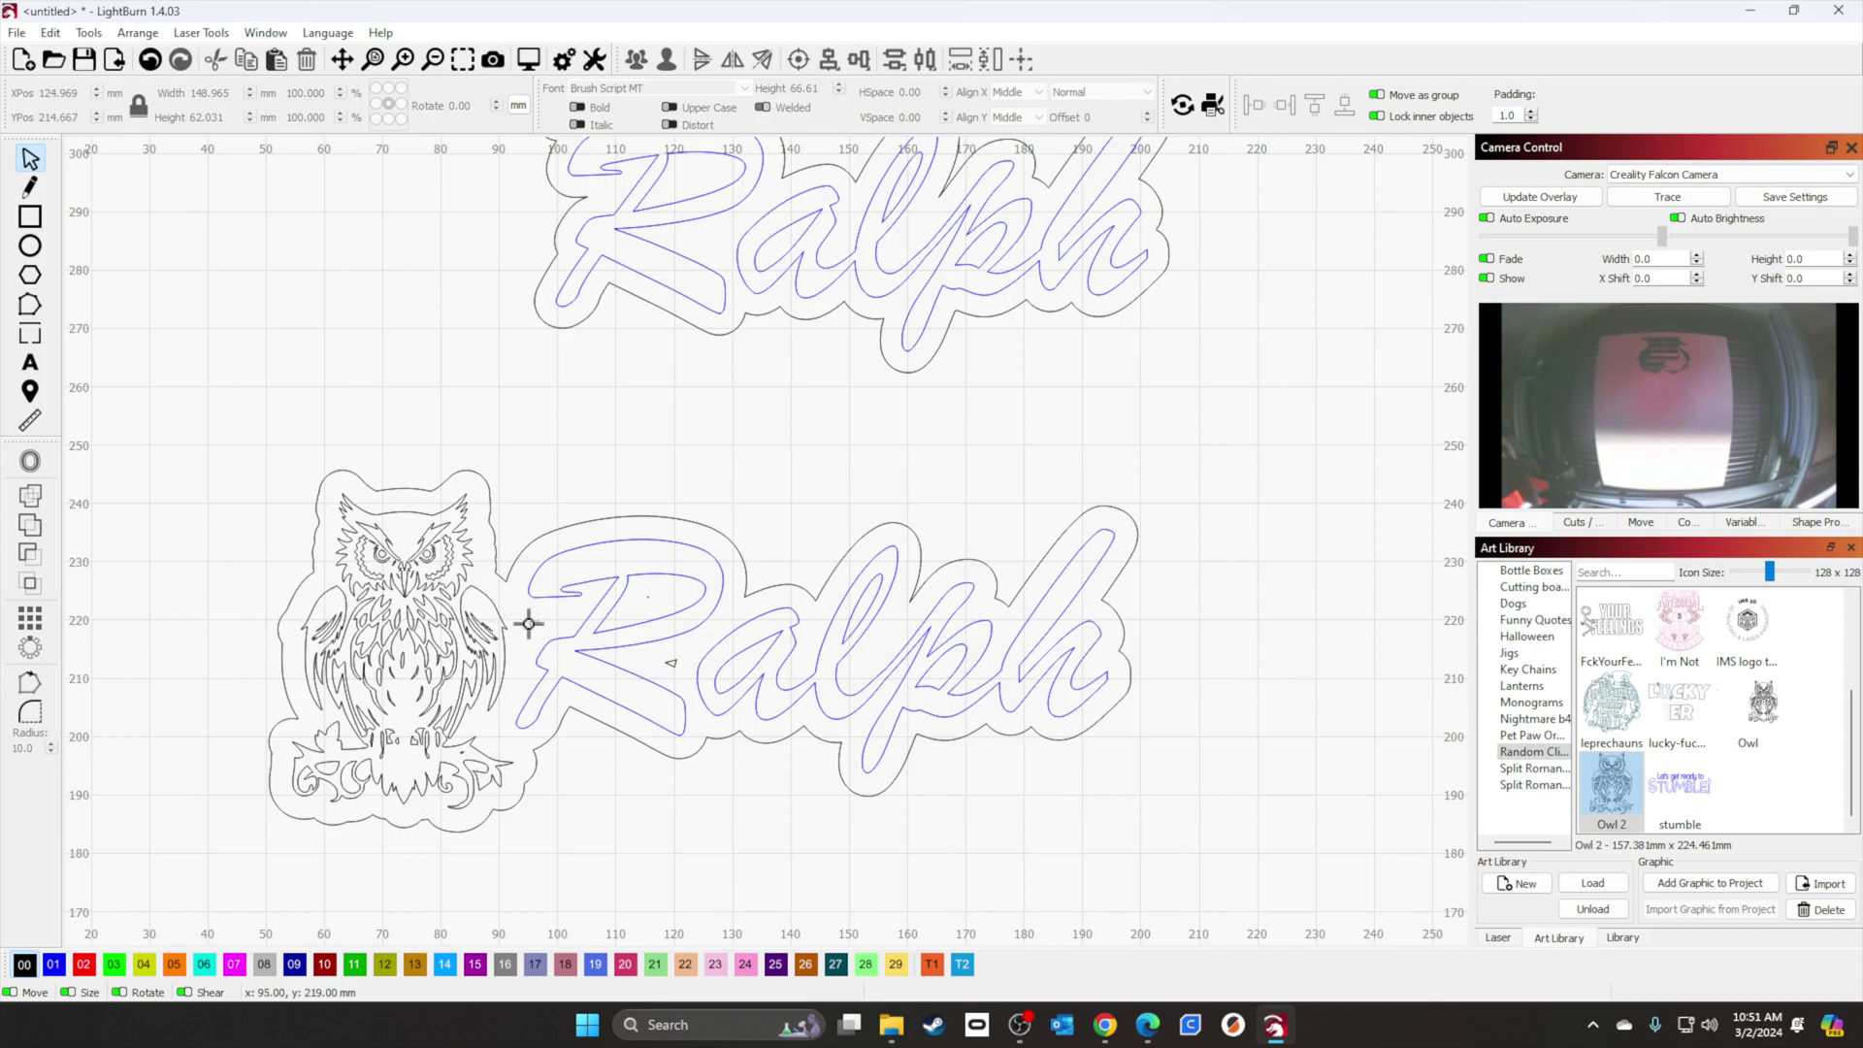
Step: Delete the tiny stray fragments left inside the Ralph lettering
{"action": "left_click", "coordinate": [529, 623]}
{"action": "key", "text": "Delete"}
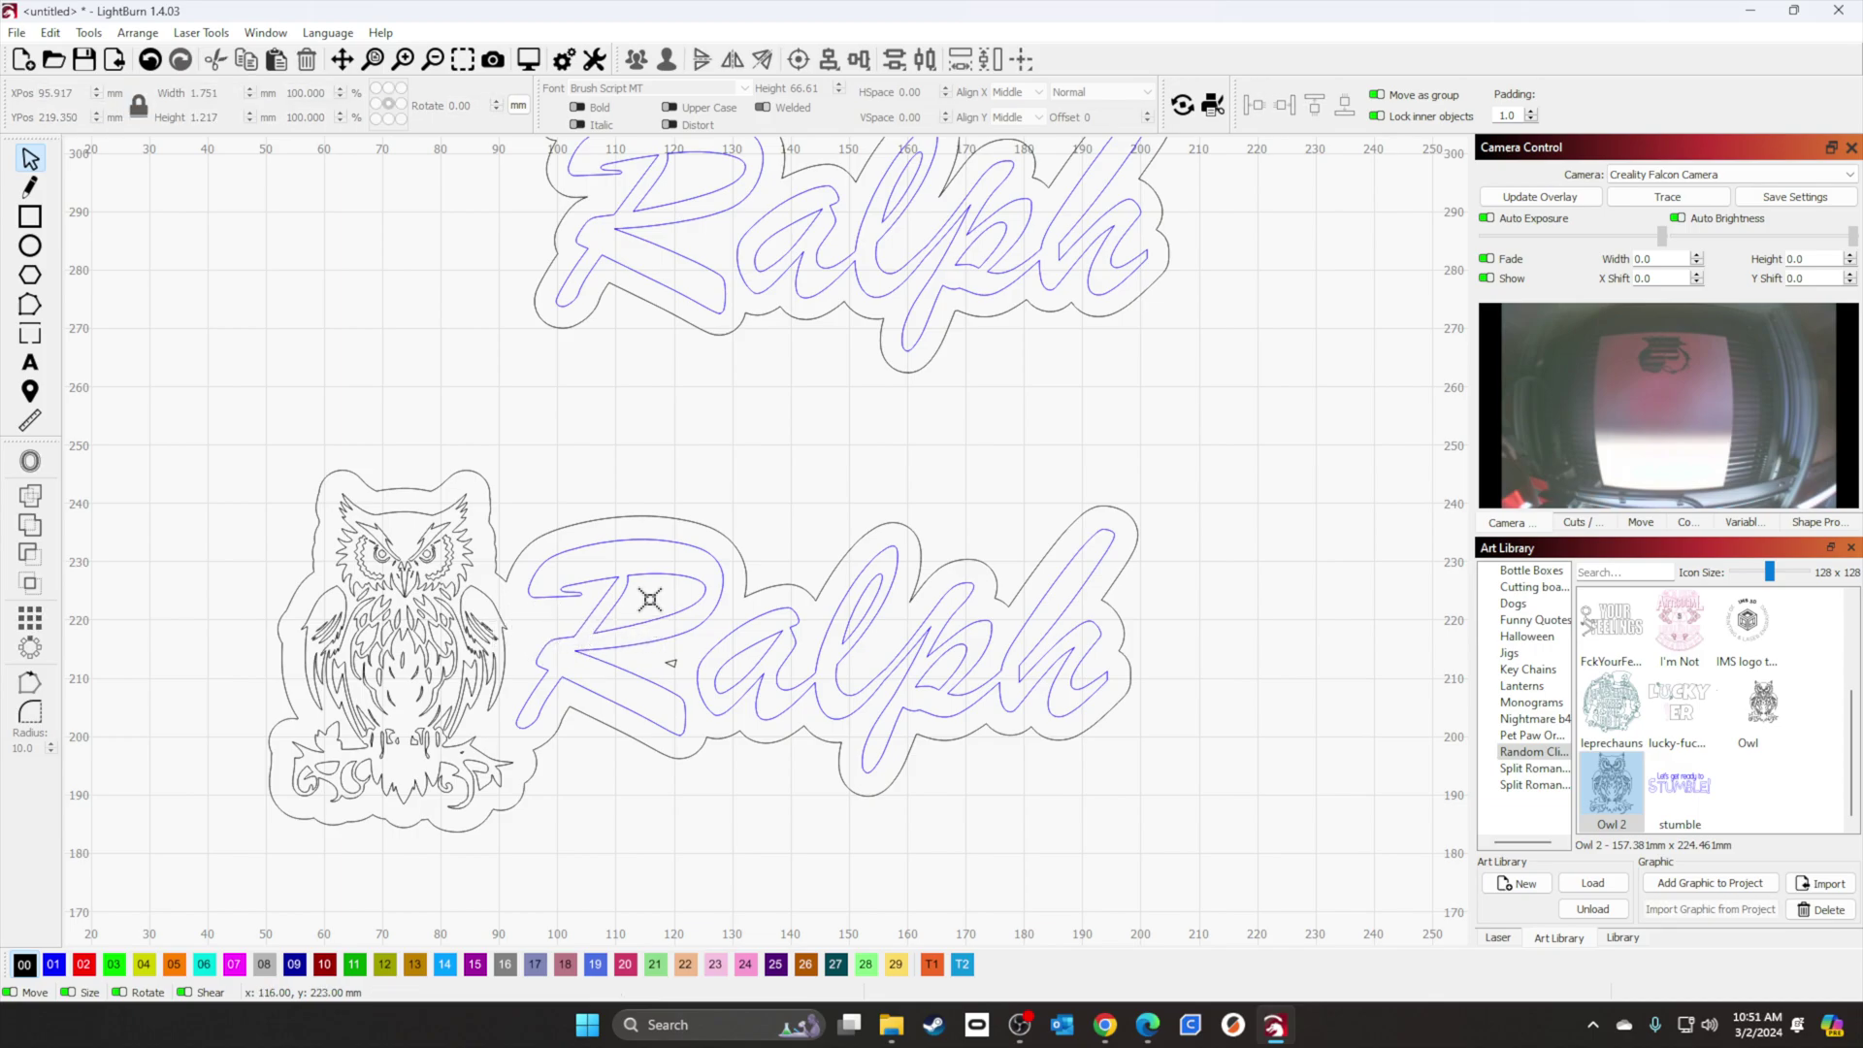
{"action": "left_click", "coordinate": [668, 663]}
Step: Move the owl graphic onto layer 01 alongside the Ralph lettering
{"action": "scroll", "coordinate": [708, 841], "scroll_direction": "down", "scroll_amount": 5}
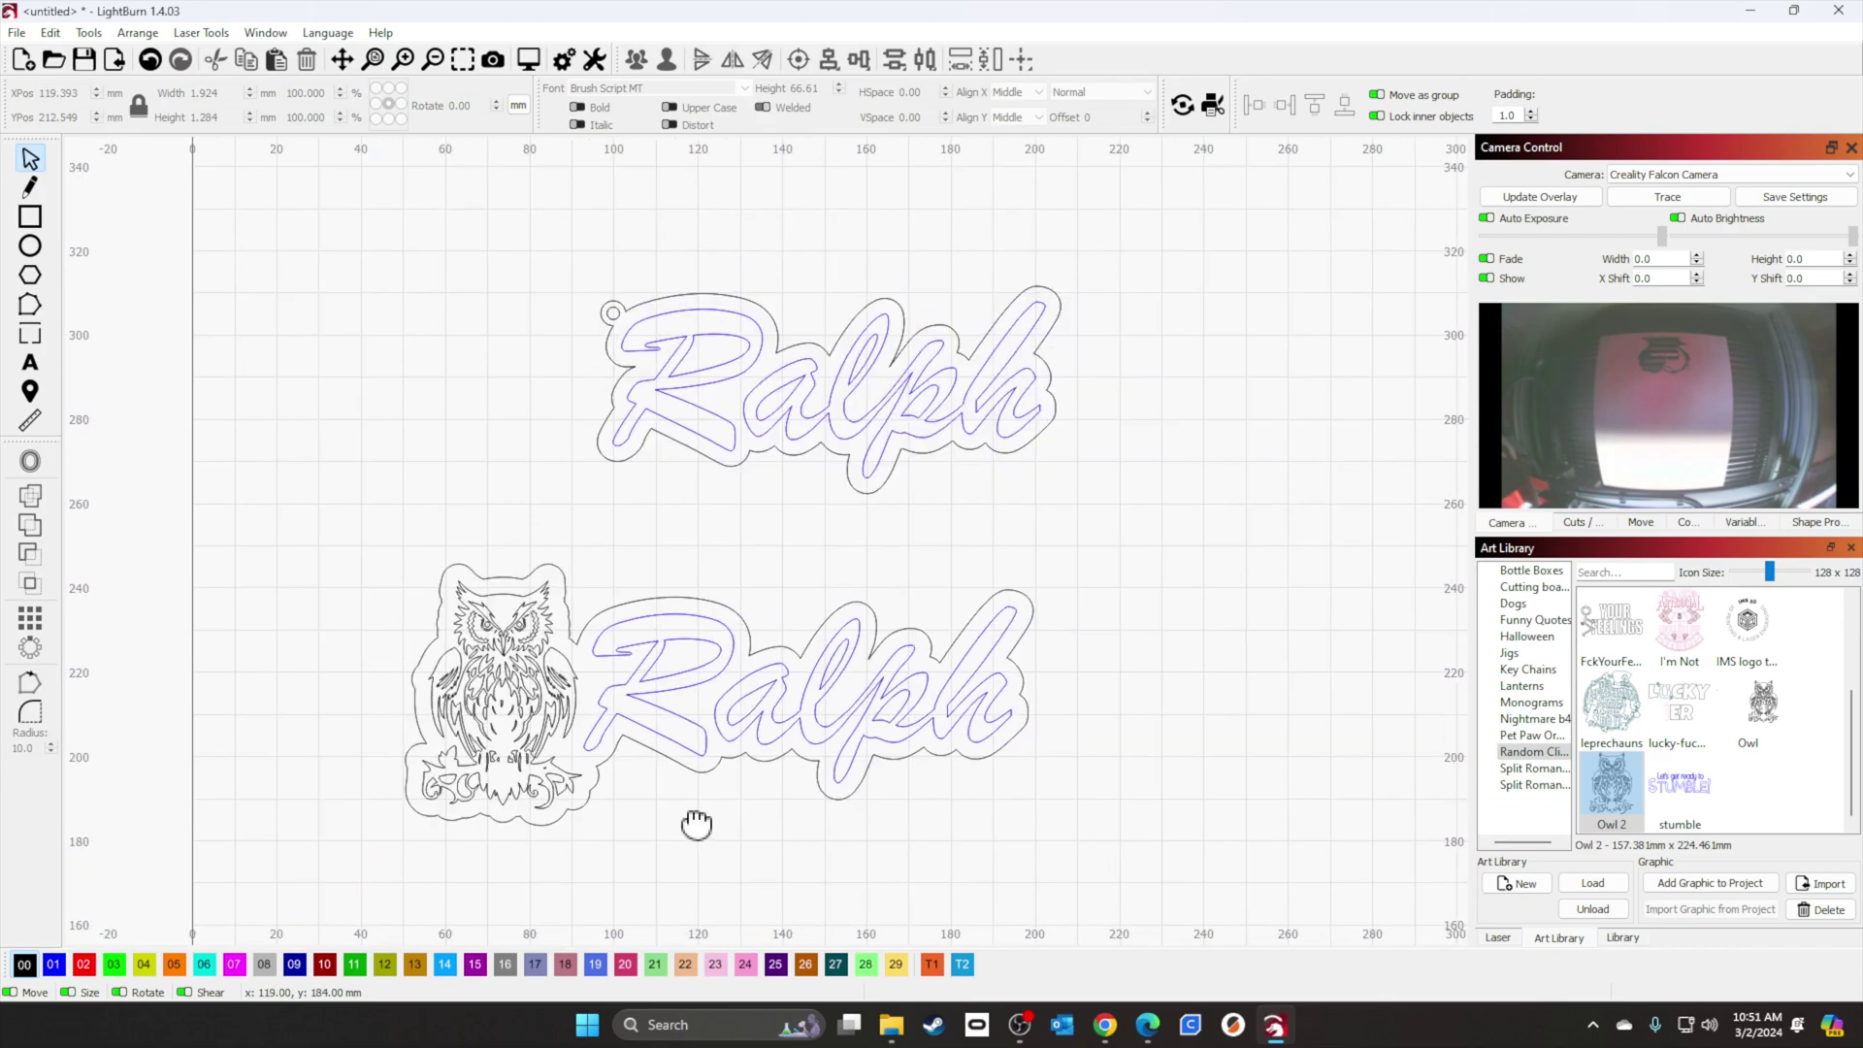
{"action": "scroll", "coordinate": [491, 524], "scroll_direction": "up", "scroll_amount": 3}
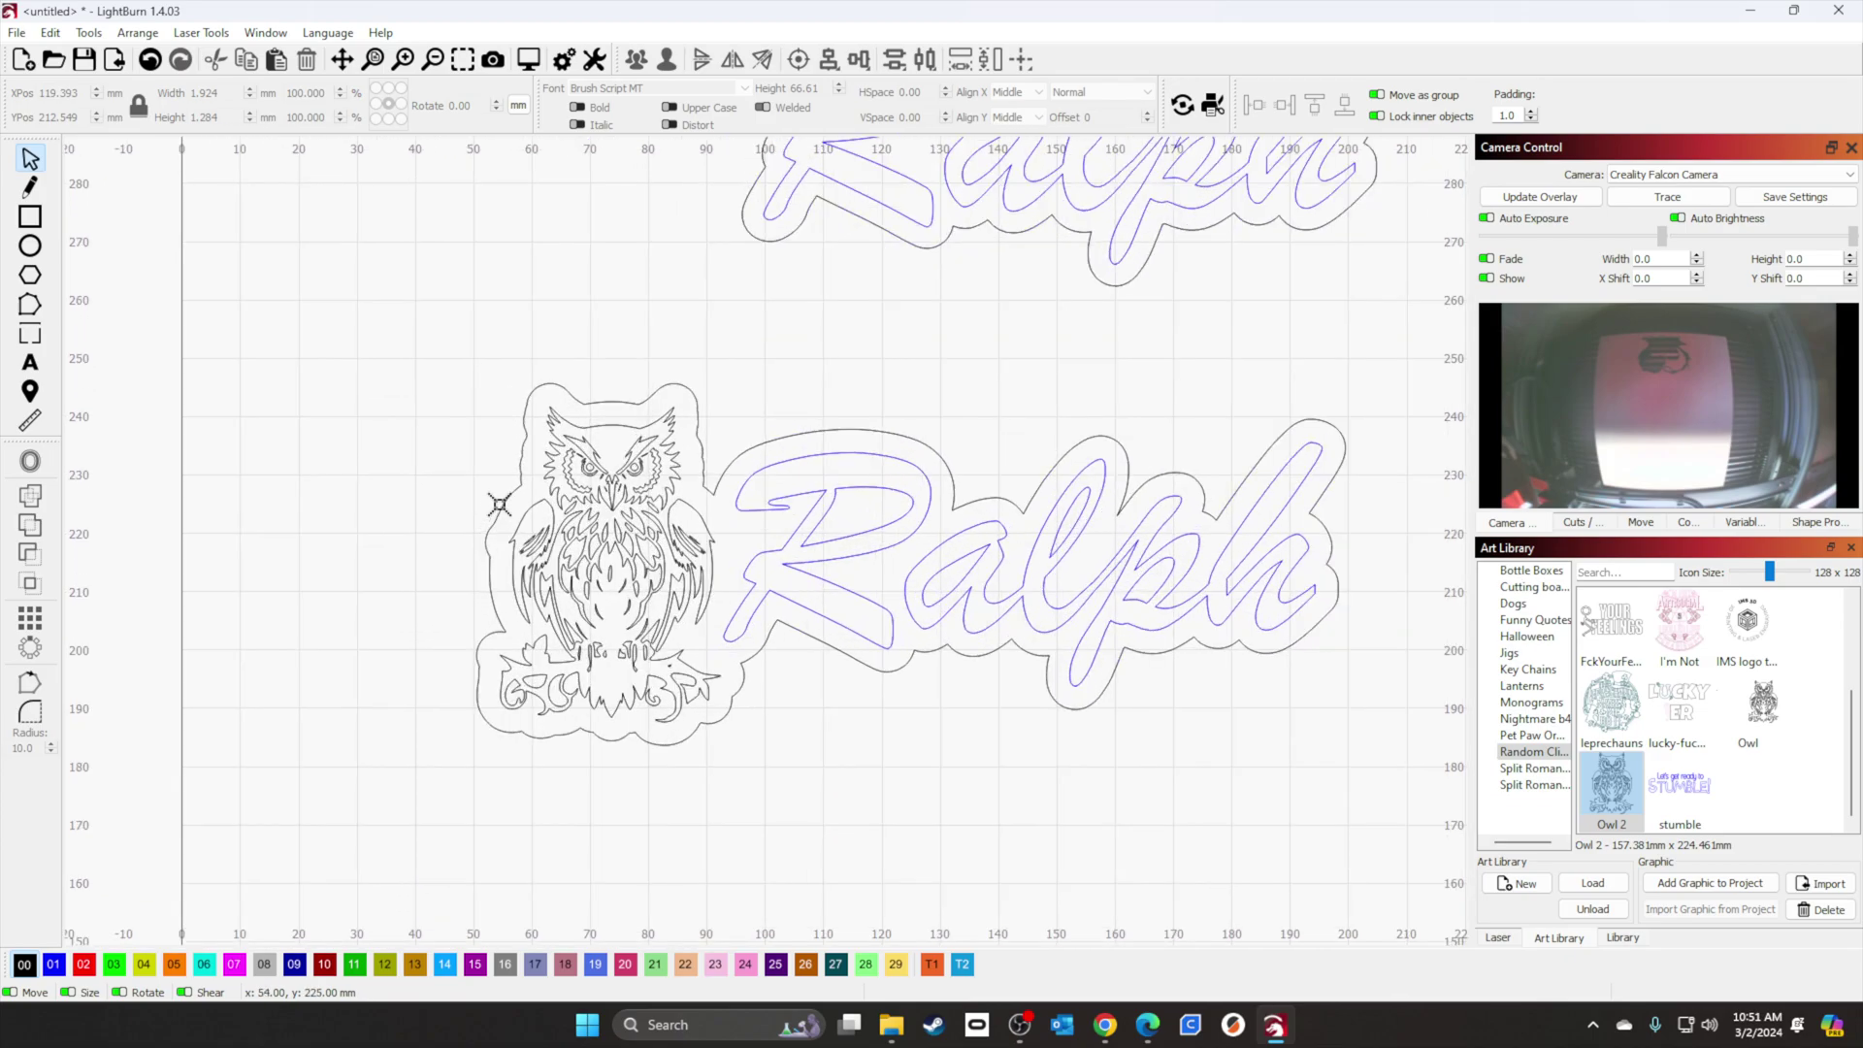
{"action": "left_click", "coordinate": [620, 545]}
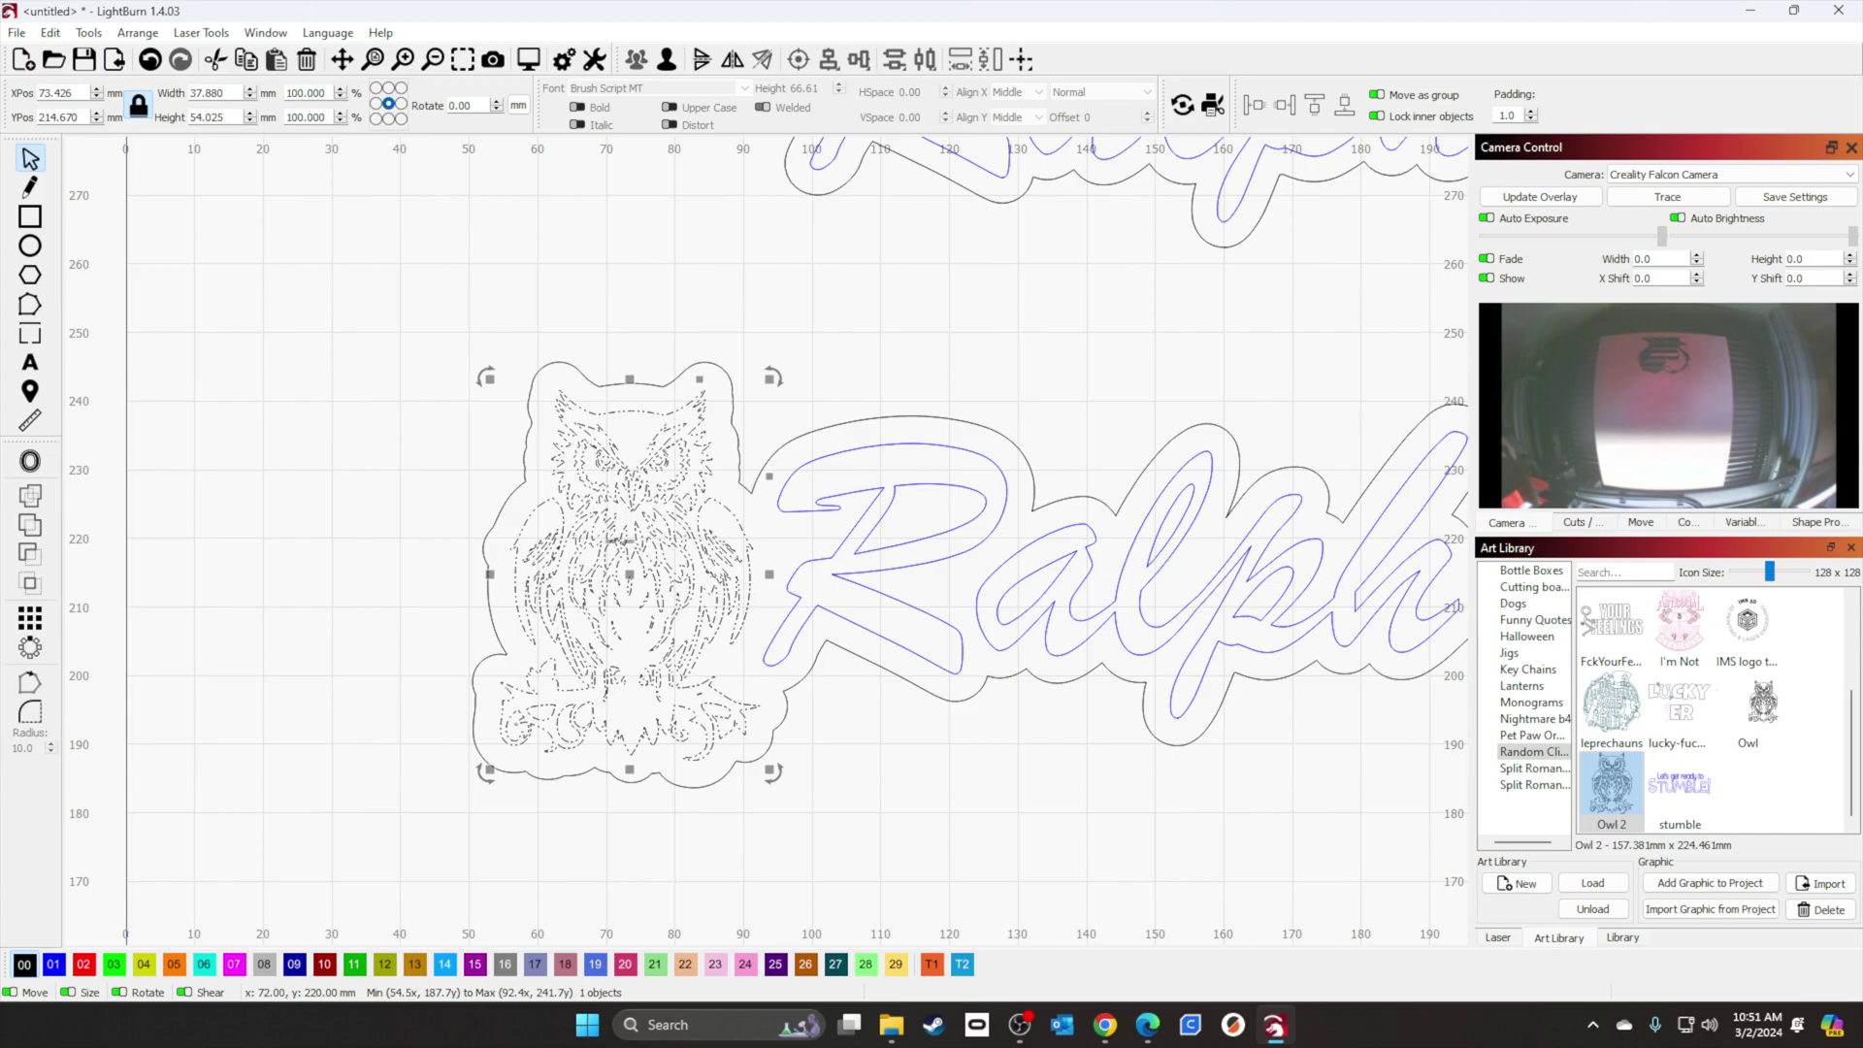
{"action": "left_click", "coordinate": [54, 964]}
{"action": "left_click", "coordinate": [952, 869]}
{"action": "scroll", "coordinate": [959, 862], "scroll_direction": "down", "scroll_amount": 1}
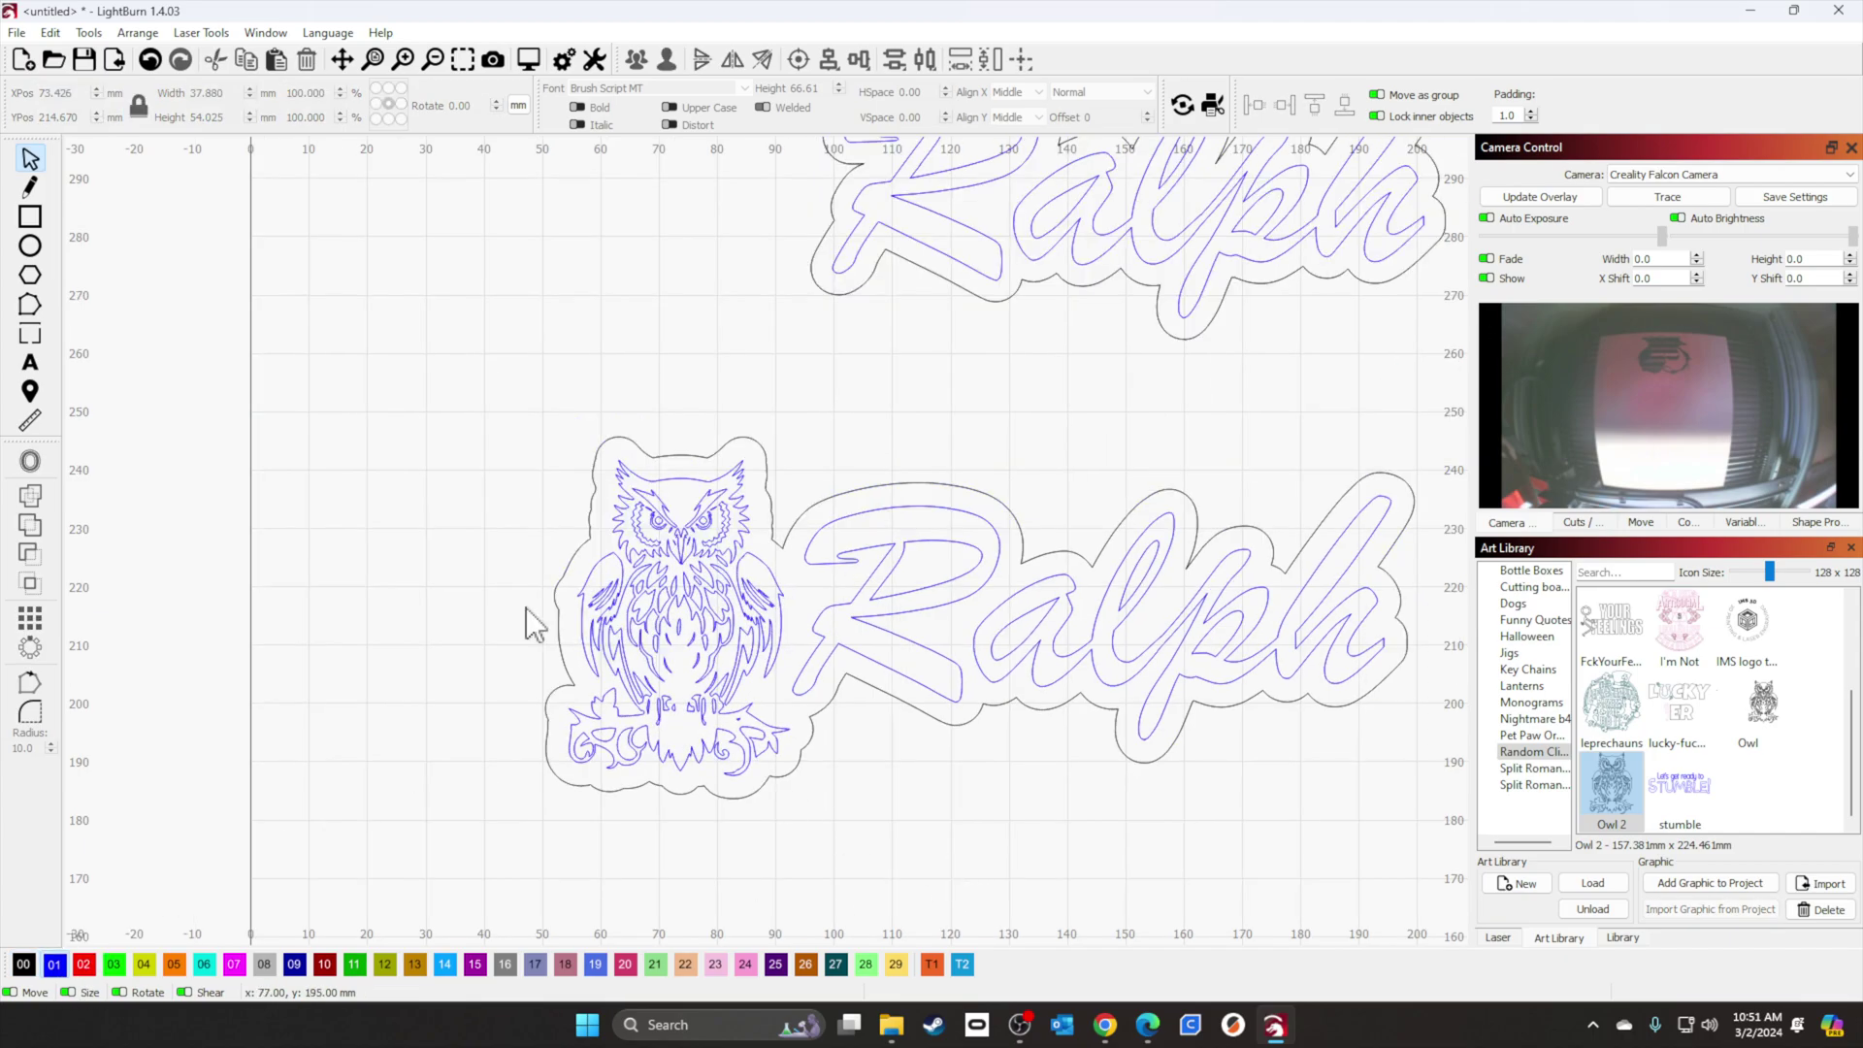
Step: Draw an 8 mm circle on the left edge of the owl-Ralph outline
{"action": "left_click", "coordinate": [33, 248]}
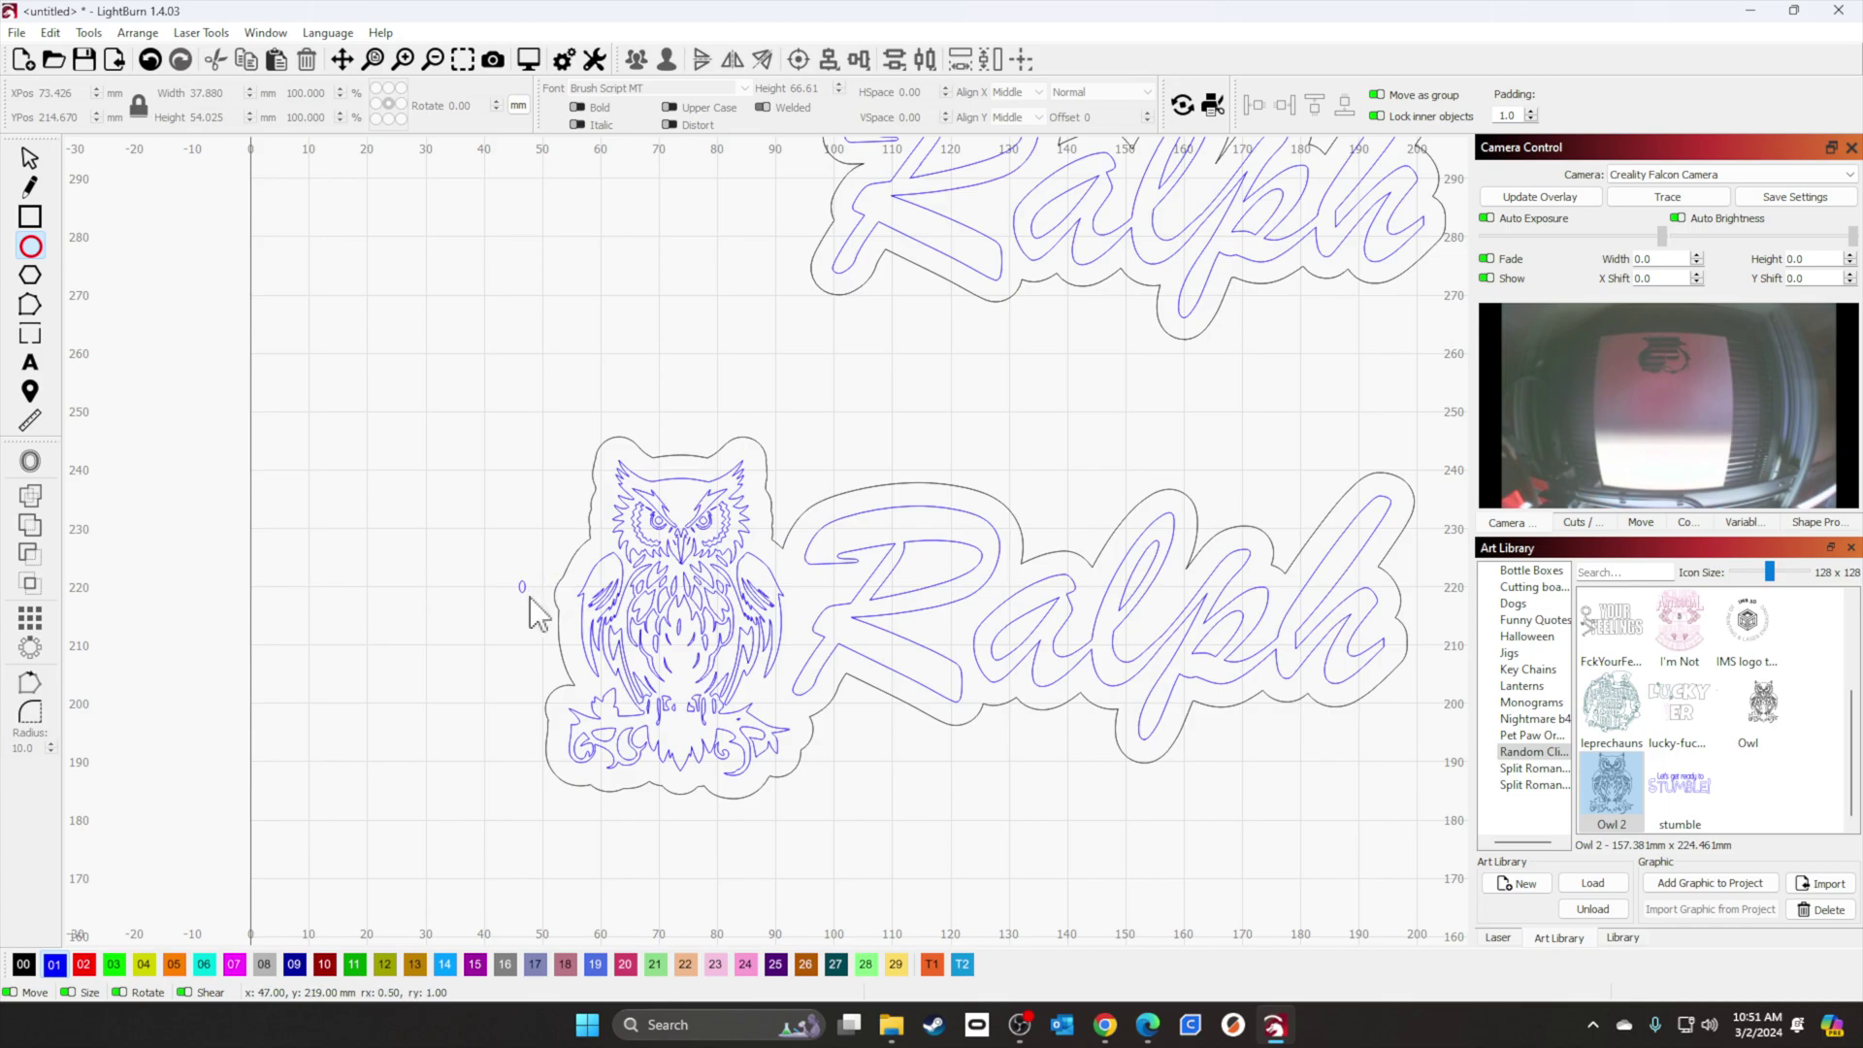
{"action": "left_click_drag", "start_coordinate": [543, 605], "coordinate": [543, 606]}
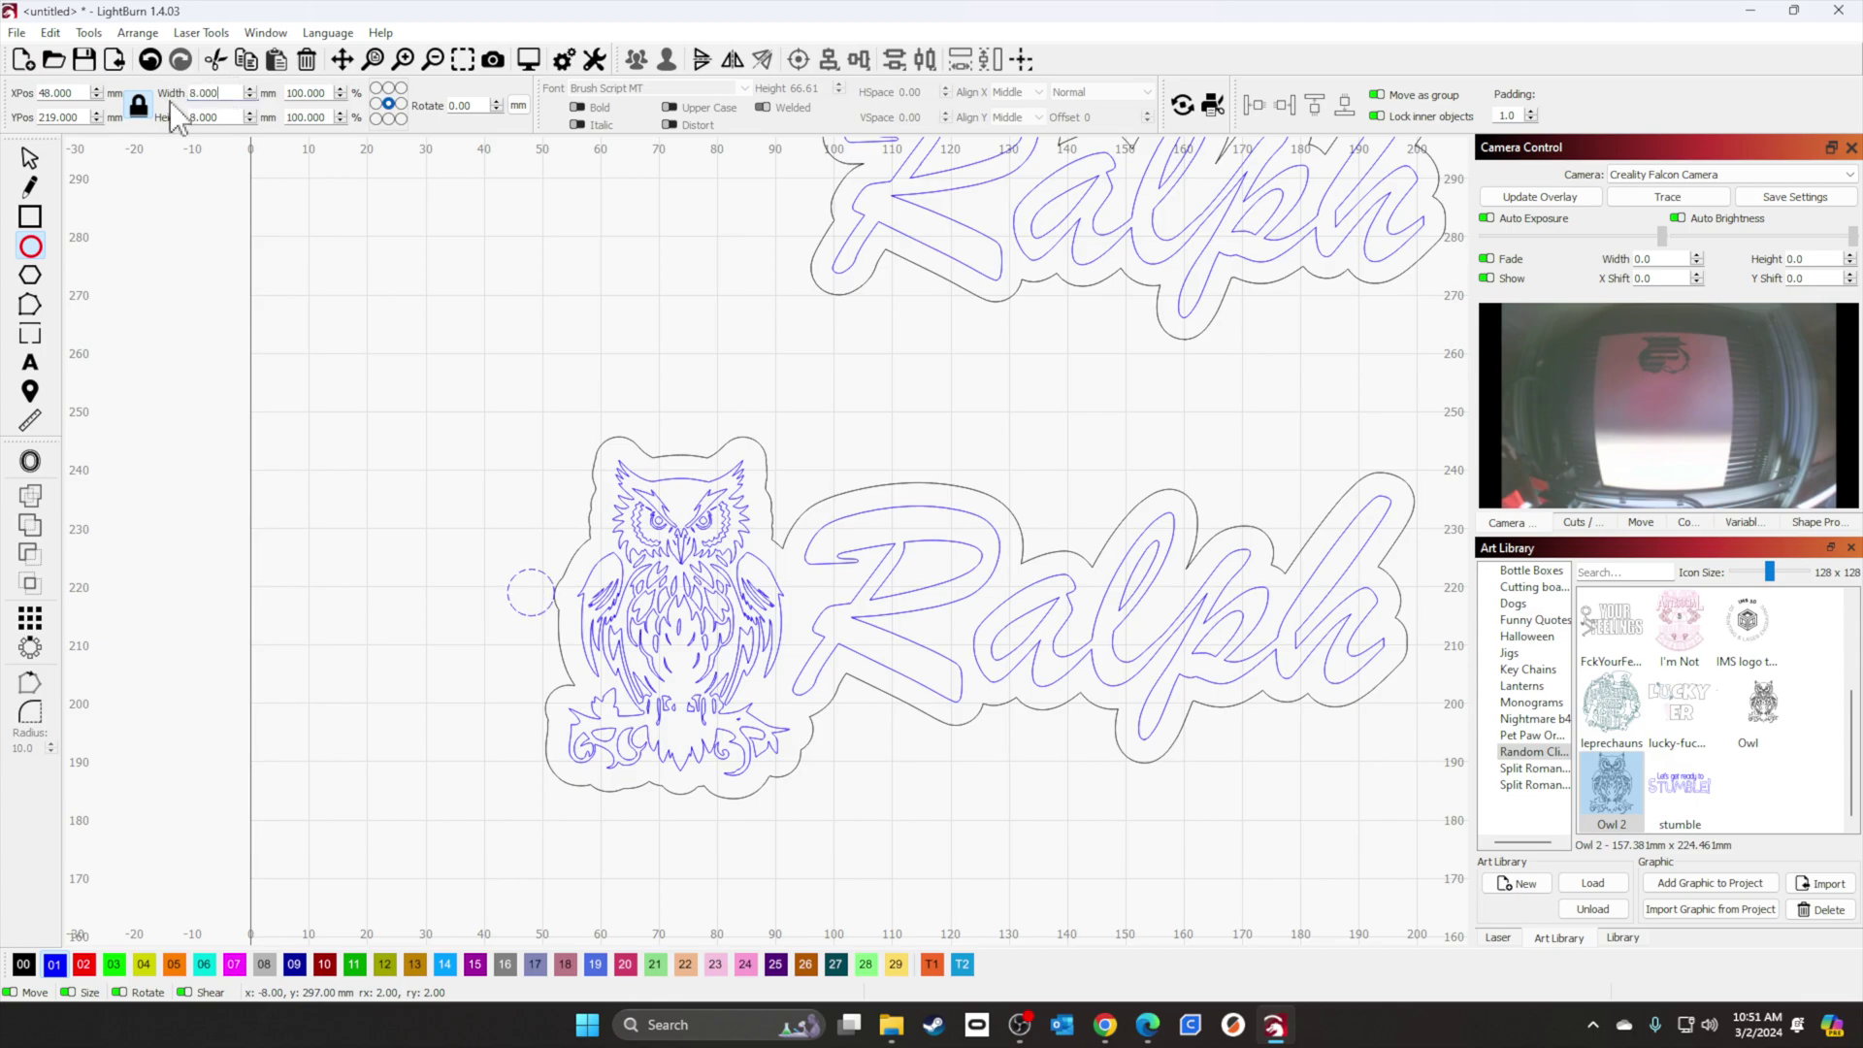
{"action": "left_click", "coordinate": [27, 157]}
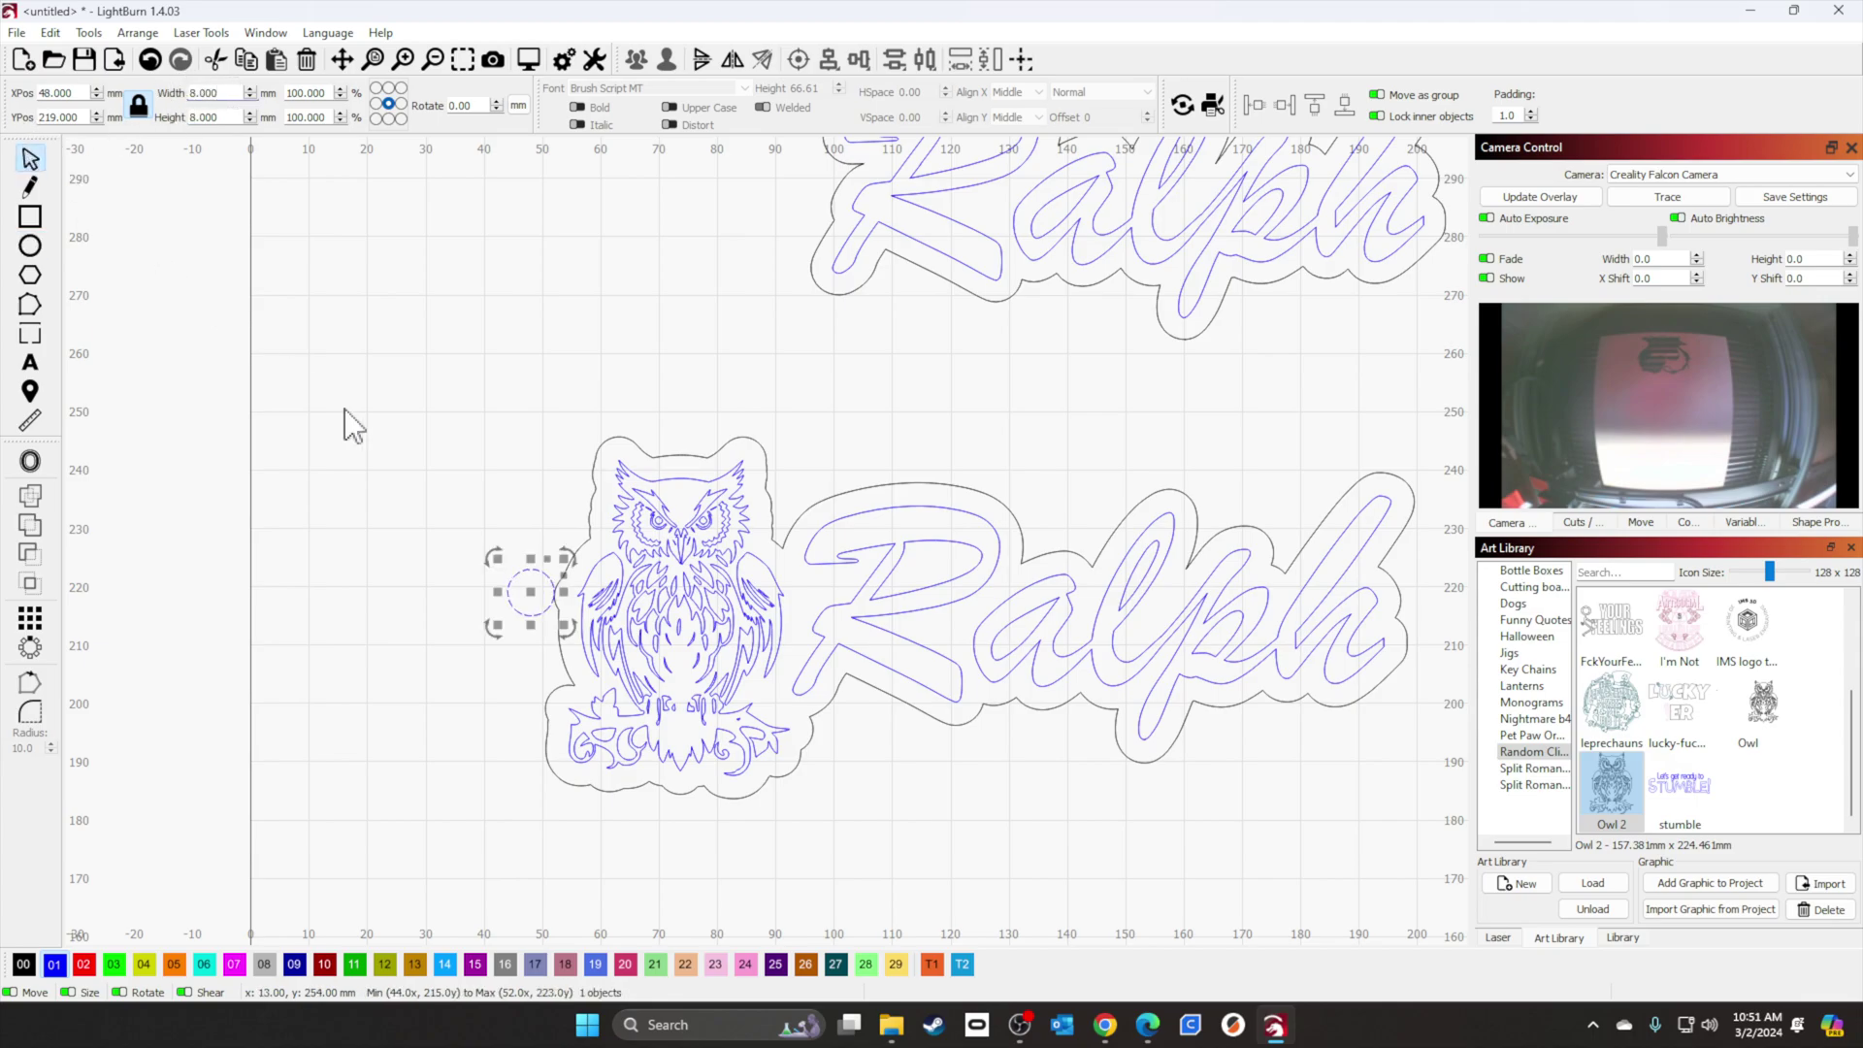
{"action": "left_click", "coordinate": [539, 609]}
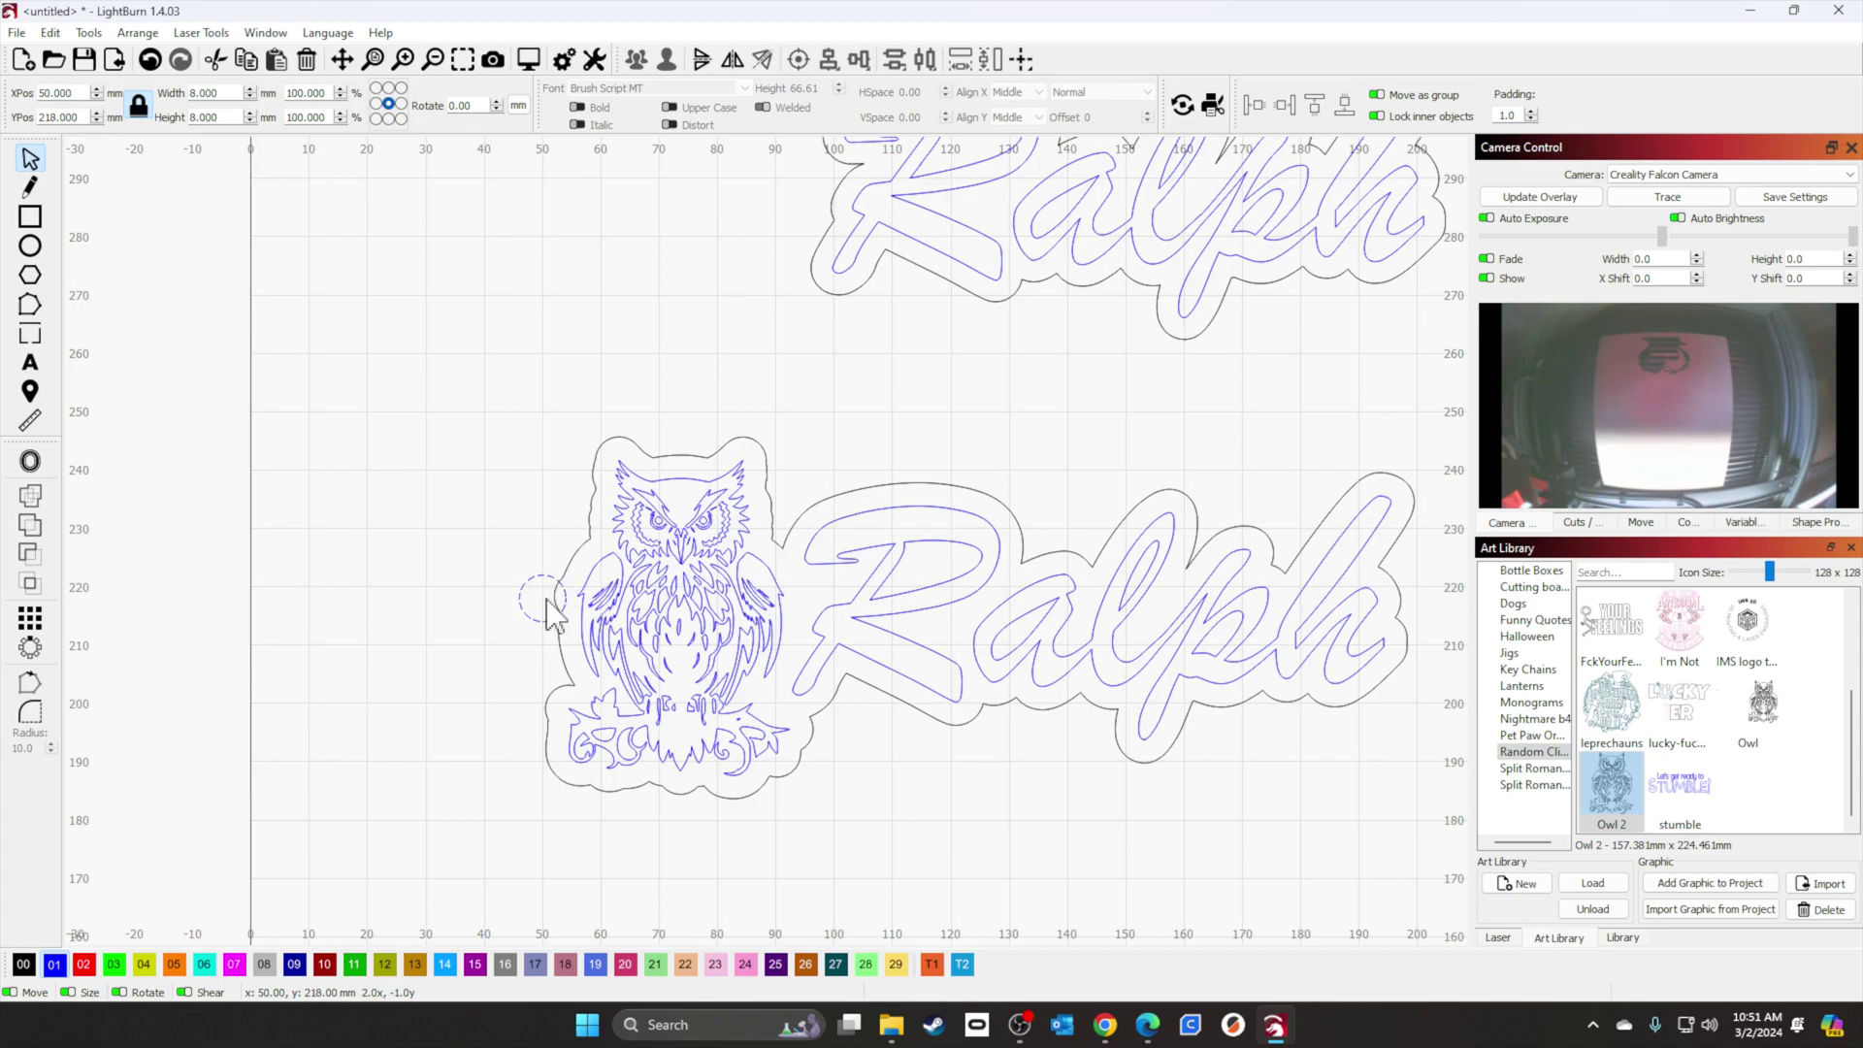
{"action": "left_click", "coordinate": [544, 602]}
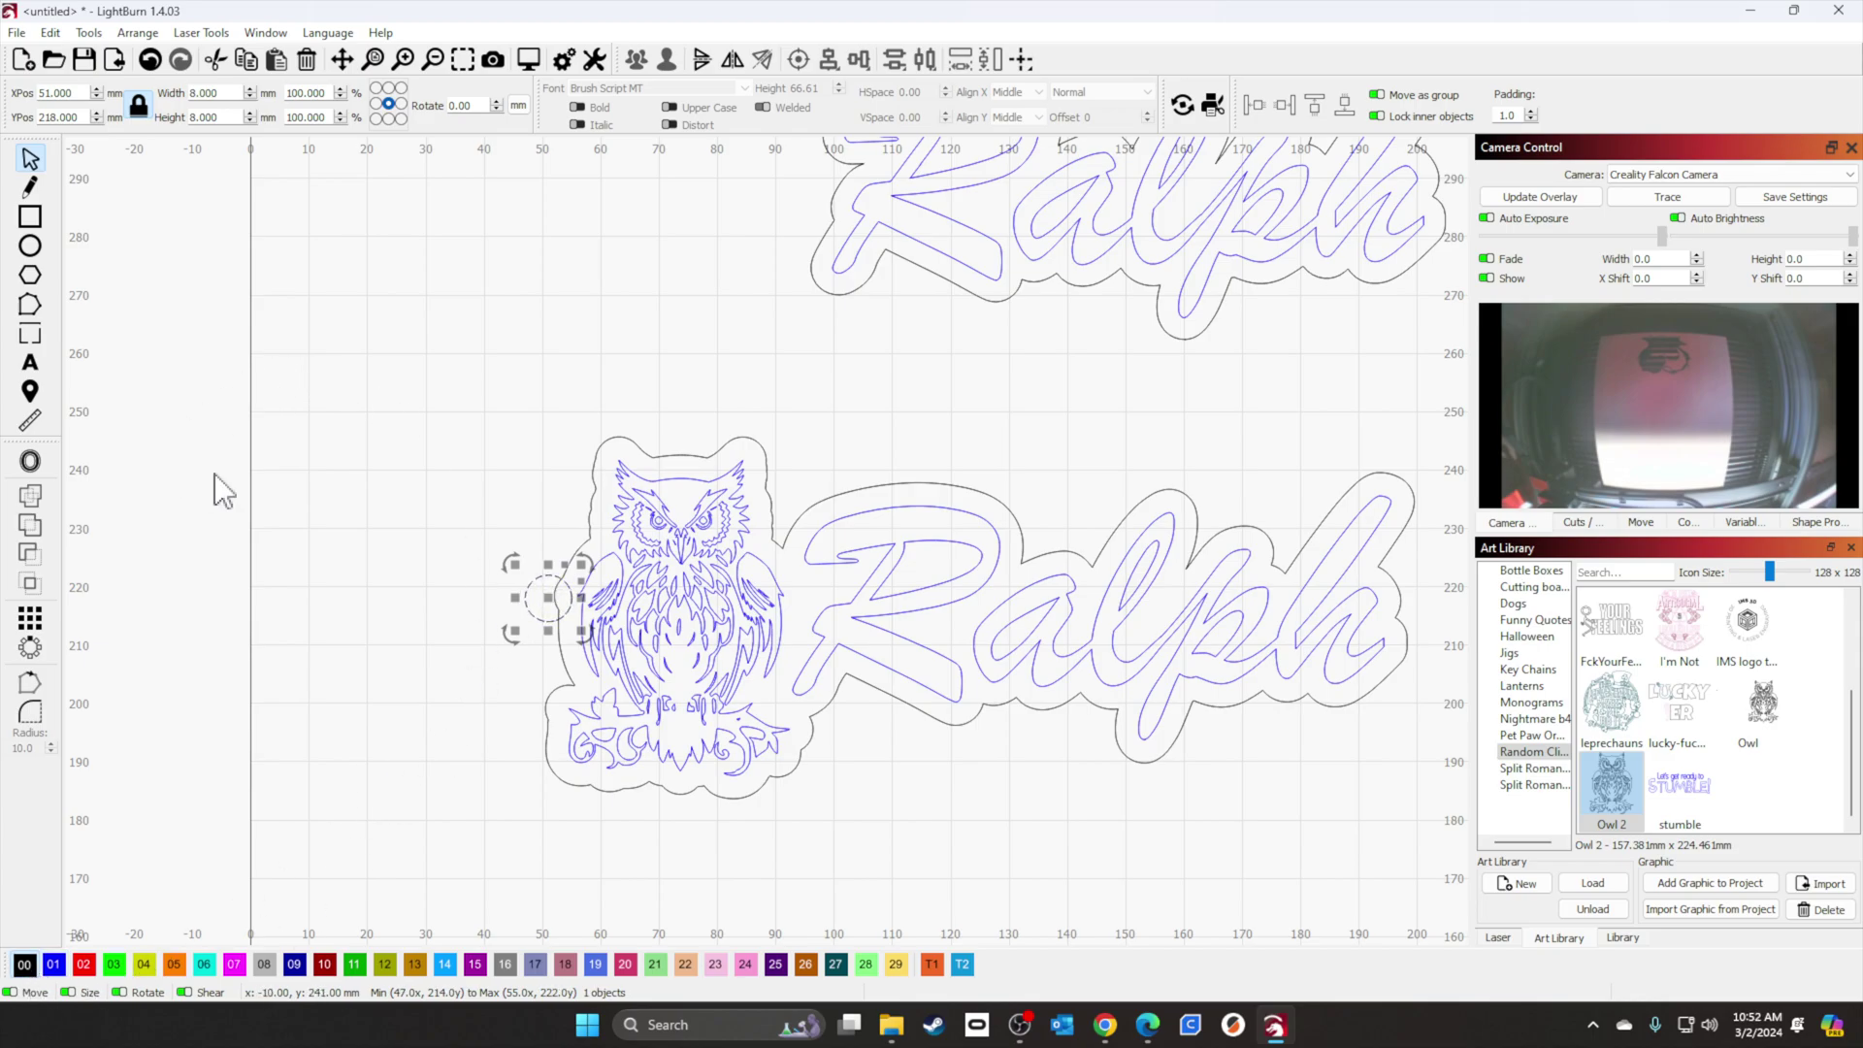
Step: Weld the 8 mm circle into the keychain outline and draw a 4 mm hole circle
{"action": "left_click", "coordinate": [591, 534], "text": "shift"}
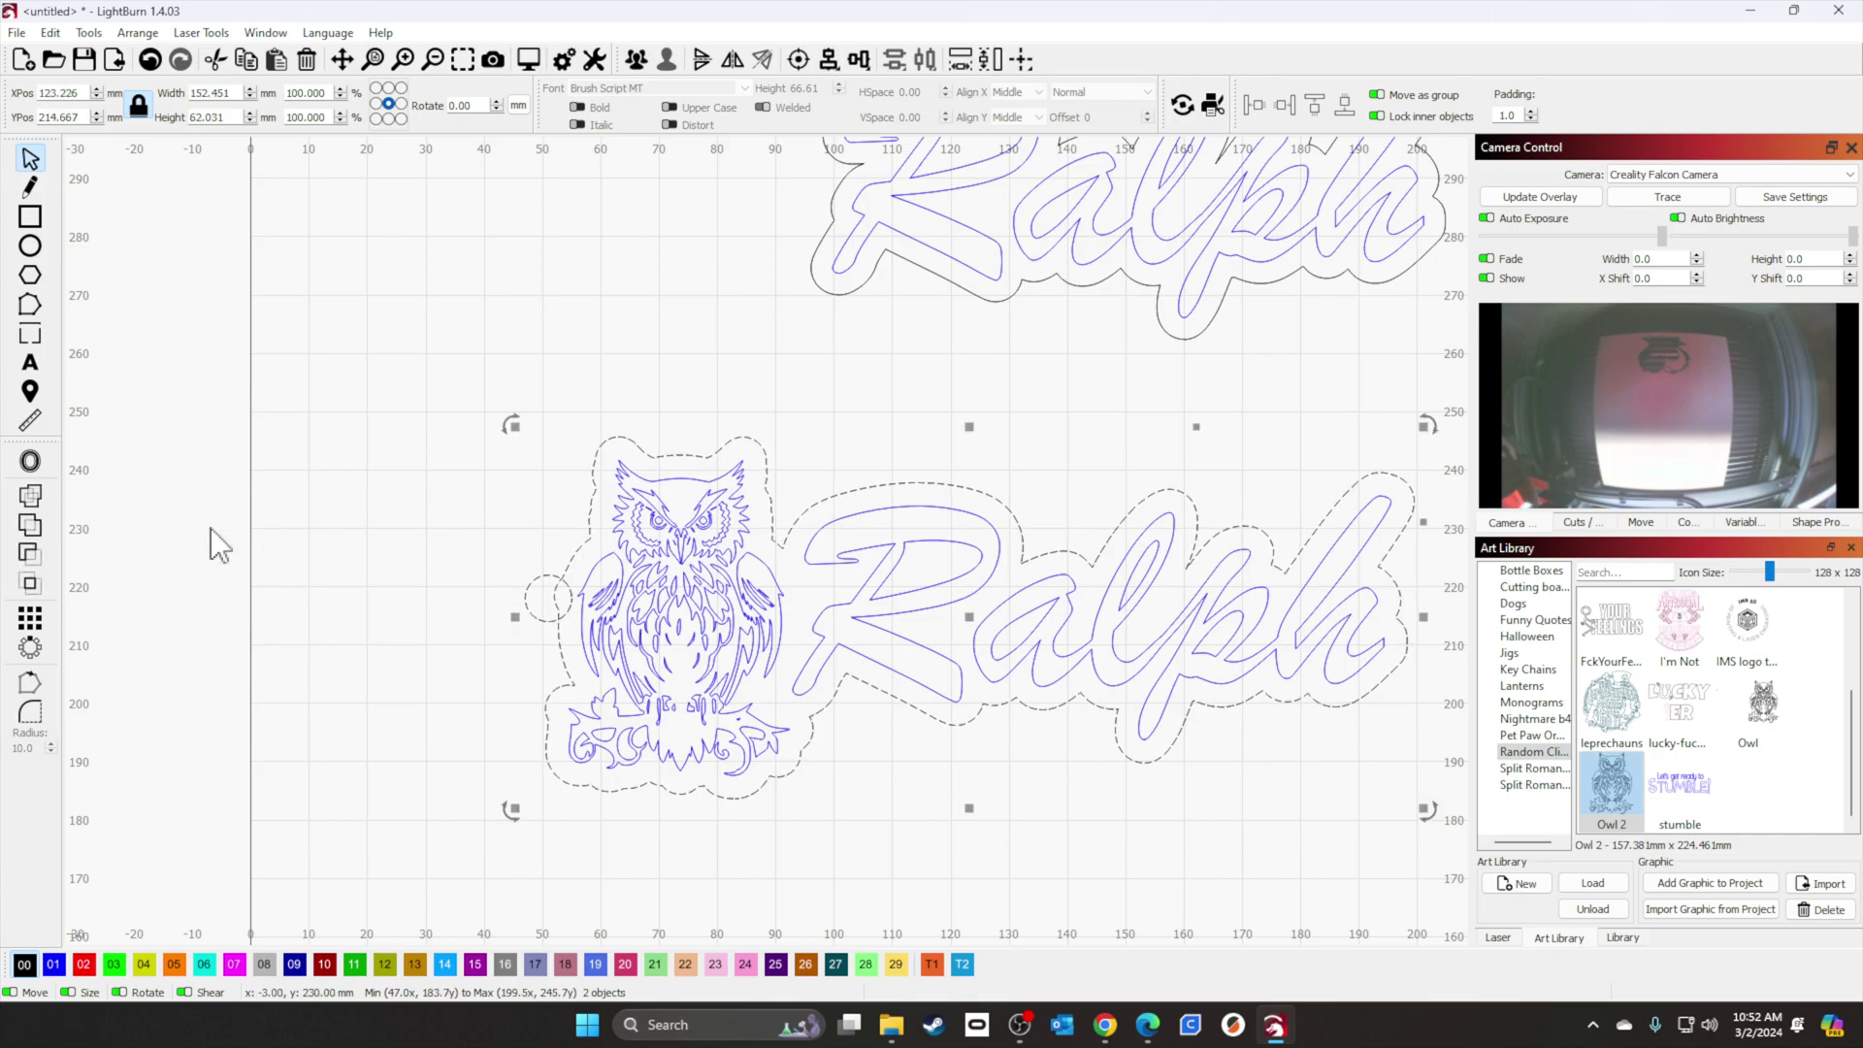
{"action": "left_click", "coordinate": [30, 496]}
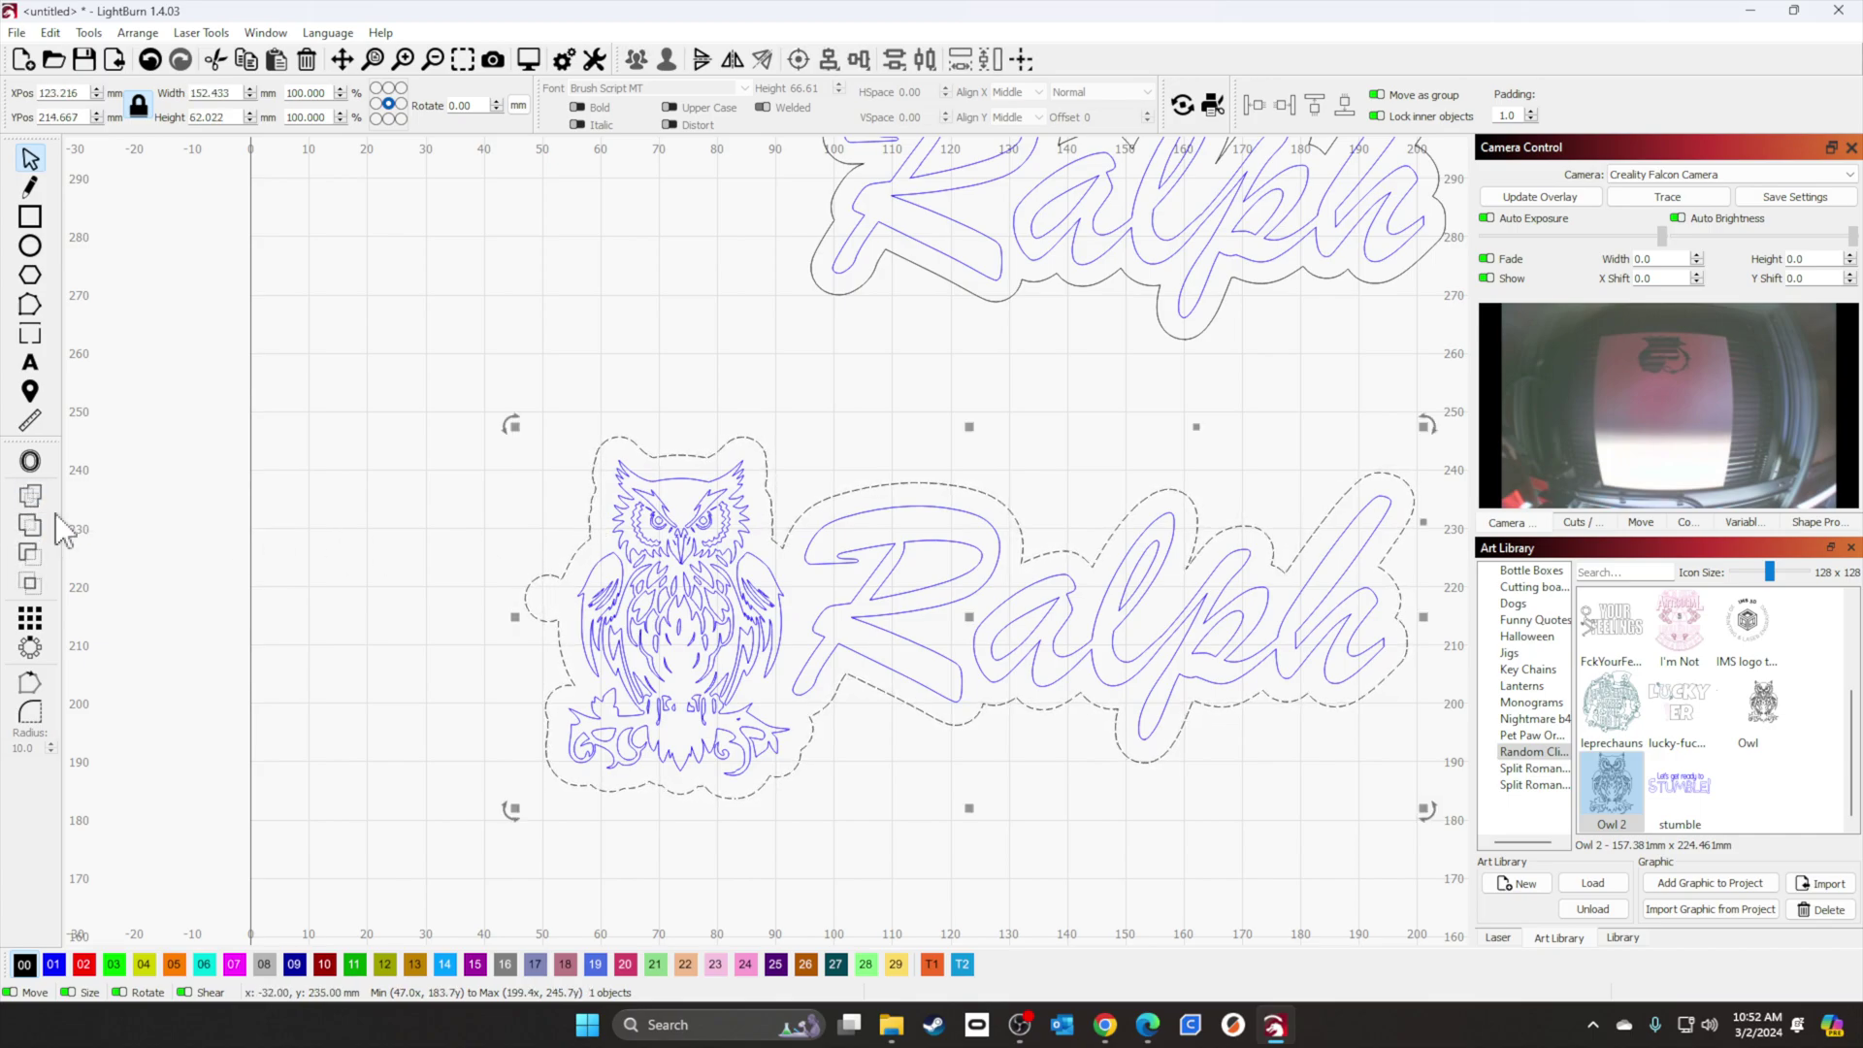
{"action": "left_click", "coordinate": [30, 246]}
{"action": "left_click_drag", "start_coordinate": [435, 411], "coordinate": [438, 411]}
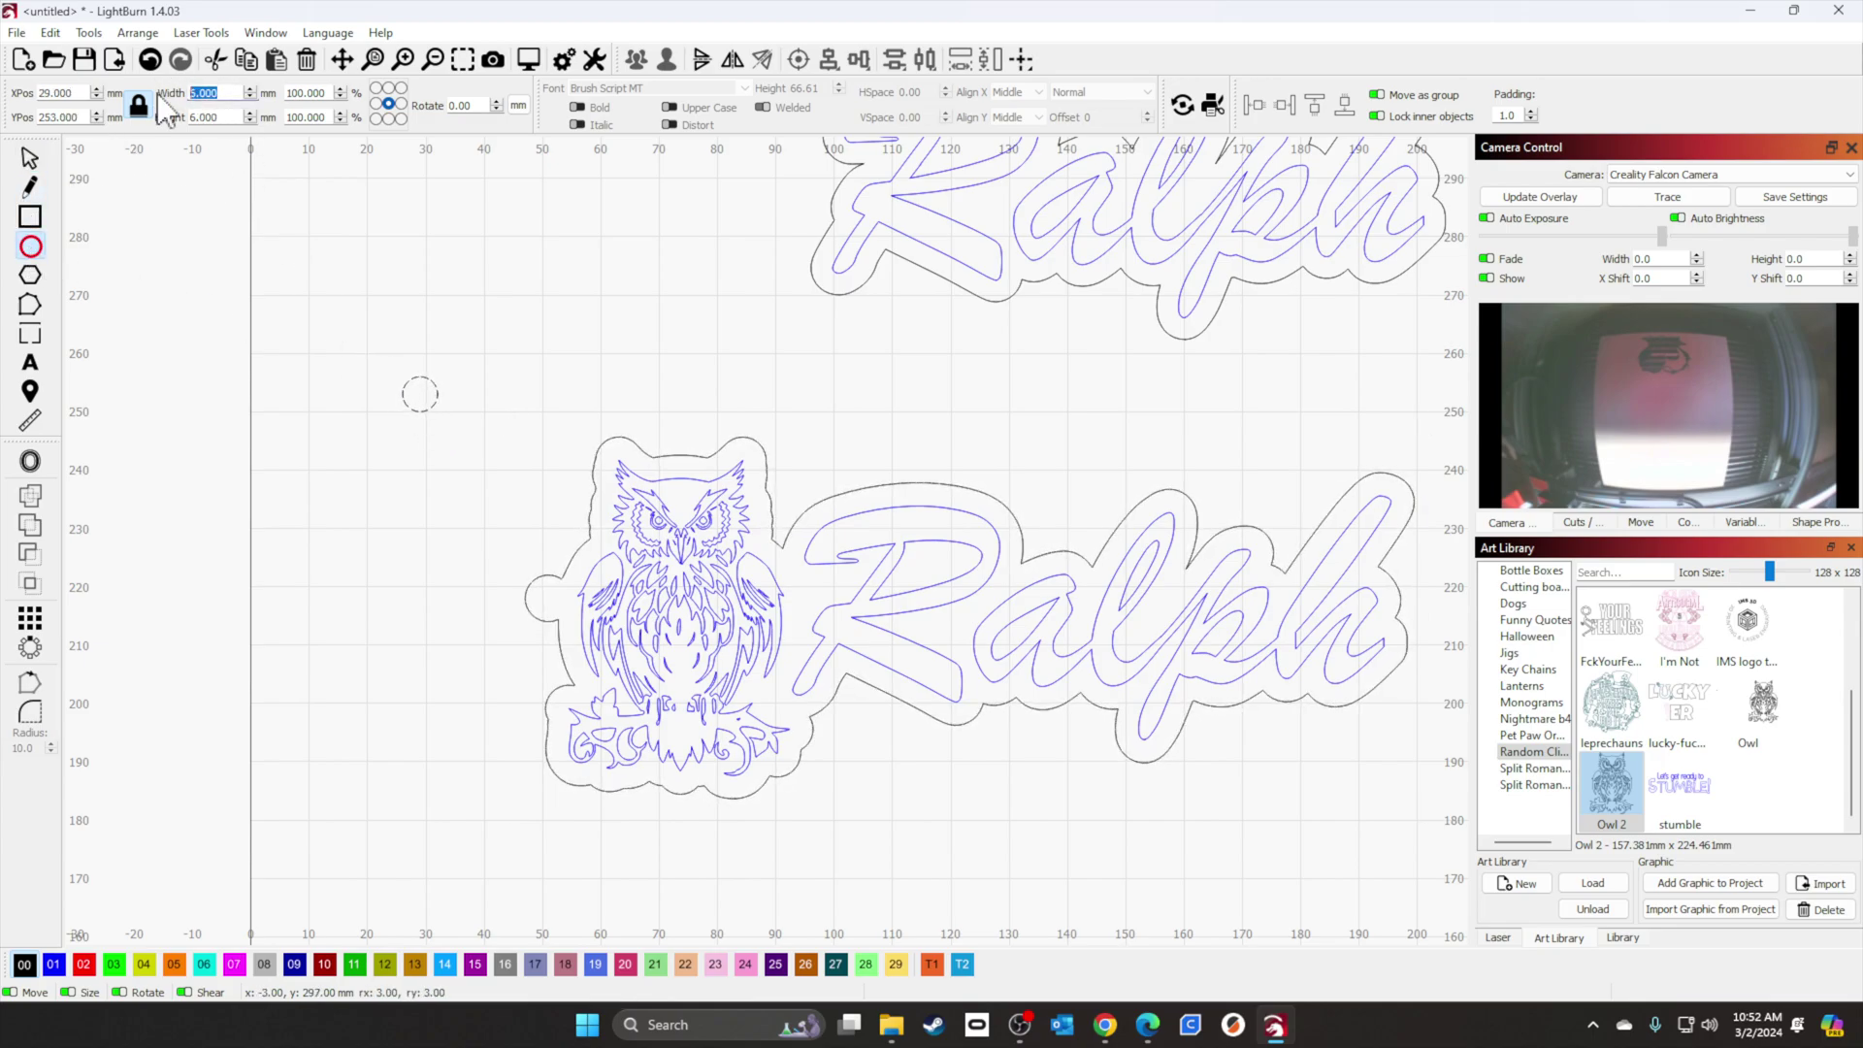
Step: Place the 4 mm hole inside the left tab and select the whole owl-Ralph keychain
{"action": "left_click", "coordinate": [30, 158]}
{"action": "left_click_drag", "start_coordinate": [422, 402], "coordinate": [541, 579]}
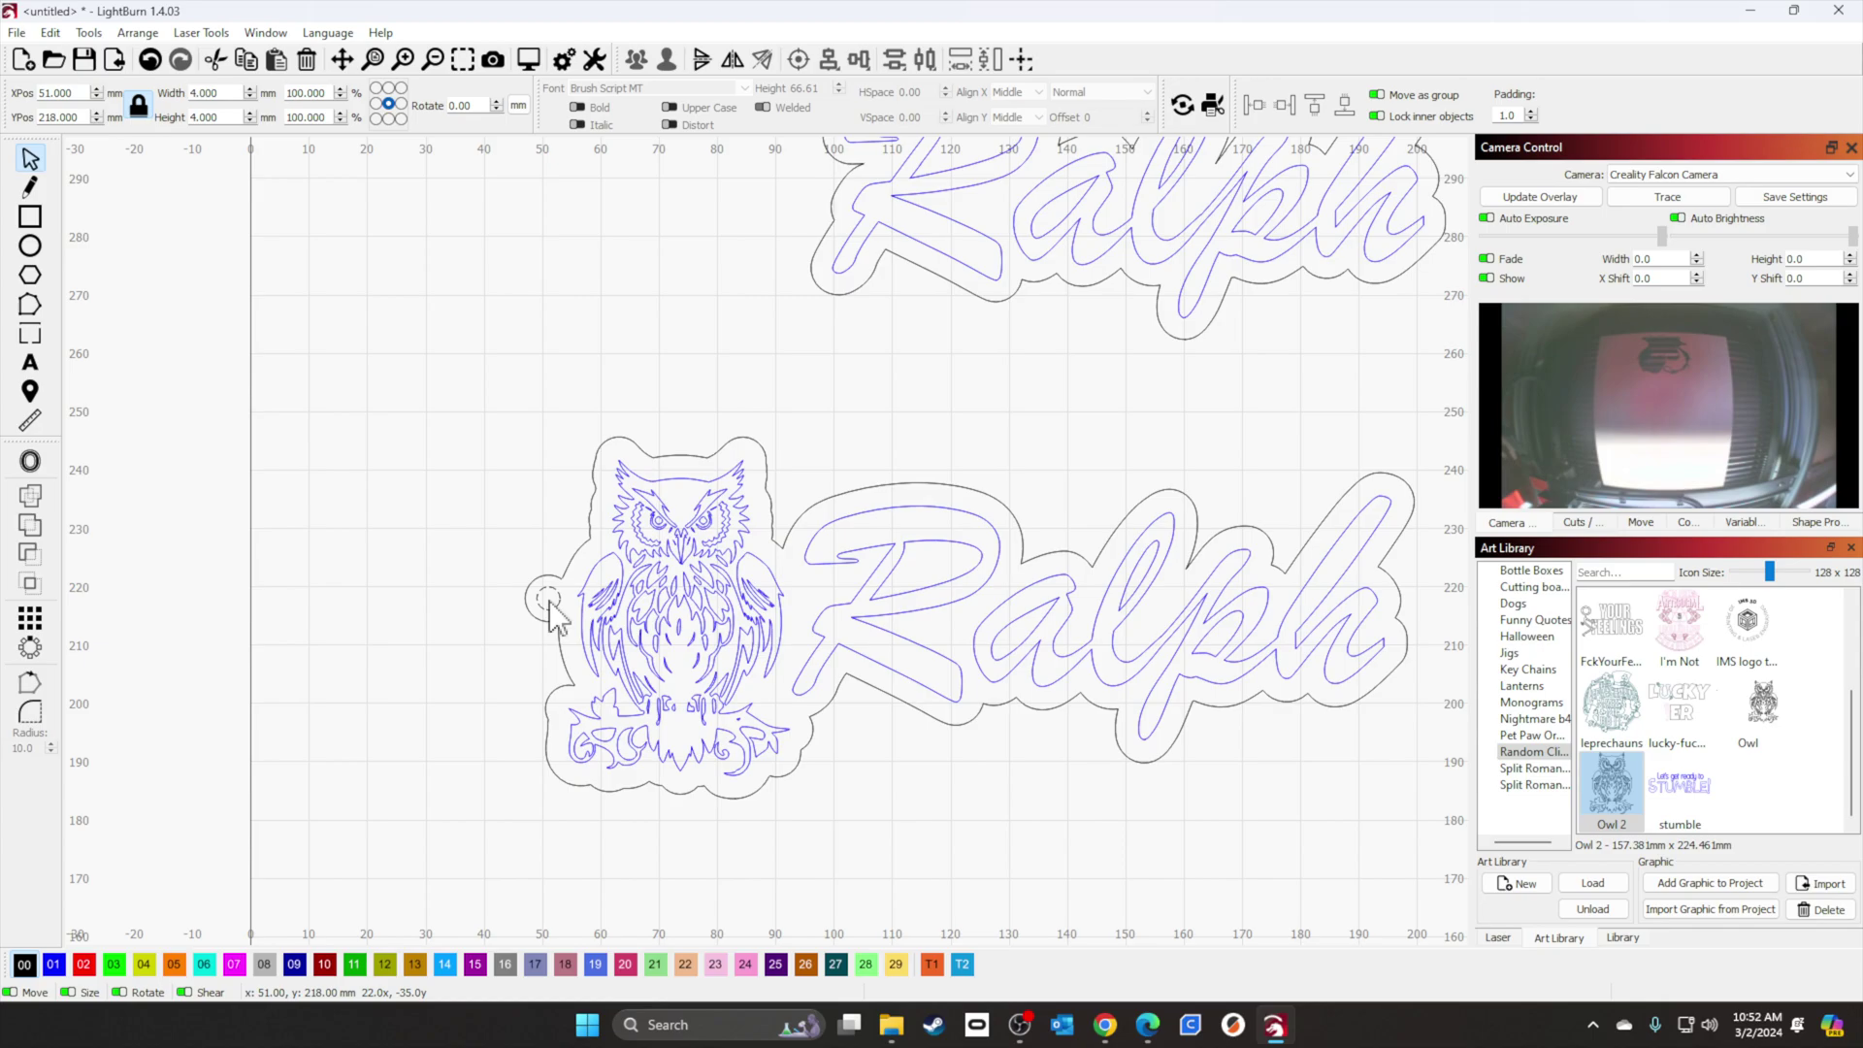
{"action": "left_click", "coordinate": [497, 468]}
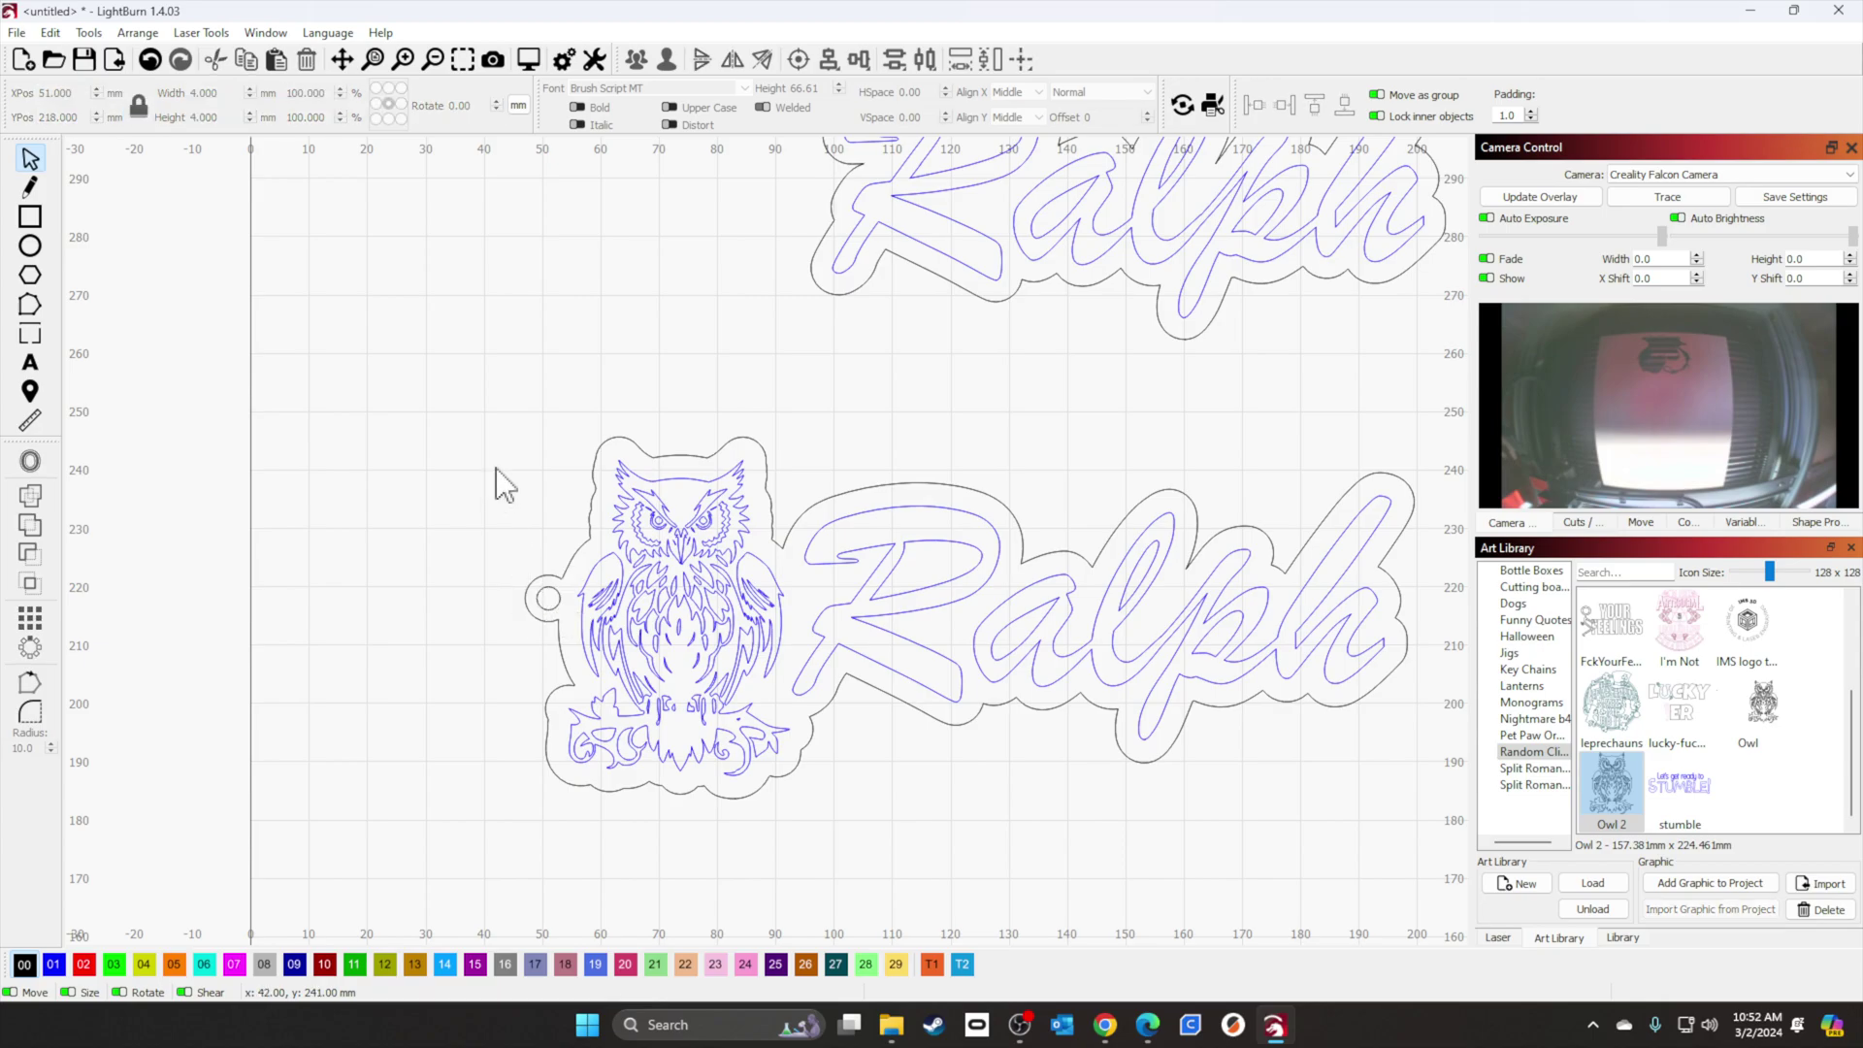
{"action": "scroll", "coordinate": [963, 831], "scroll_direction": "down", "scroll_amount": 2}
{"action": "left_click_drag", "start_coordinate": [927, 861], "coordinate": [808, 909]}
{"action": "left_click_drag", "start_coordinate": [330, 490], "coordinate": [1359, 899]}
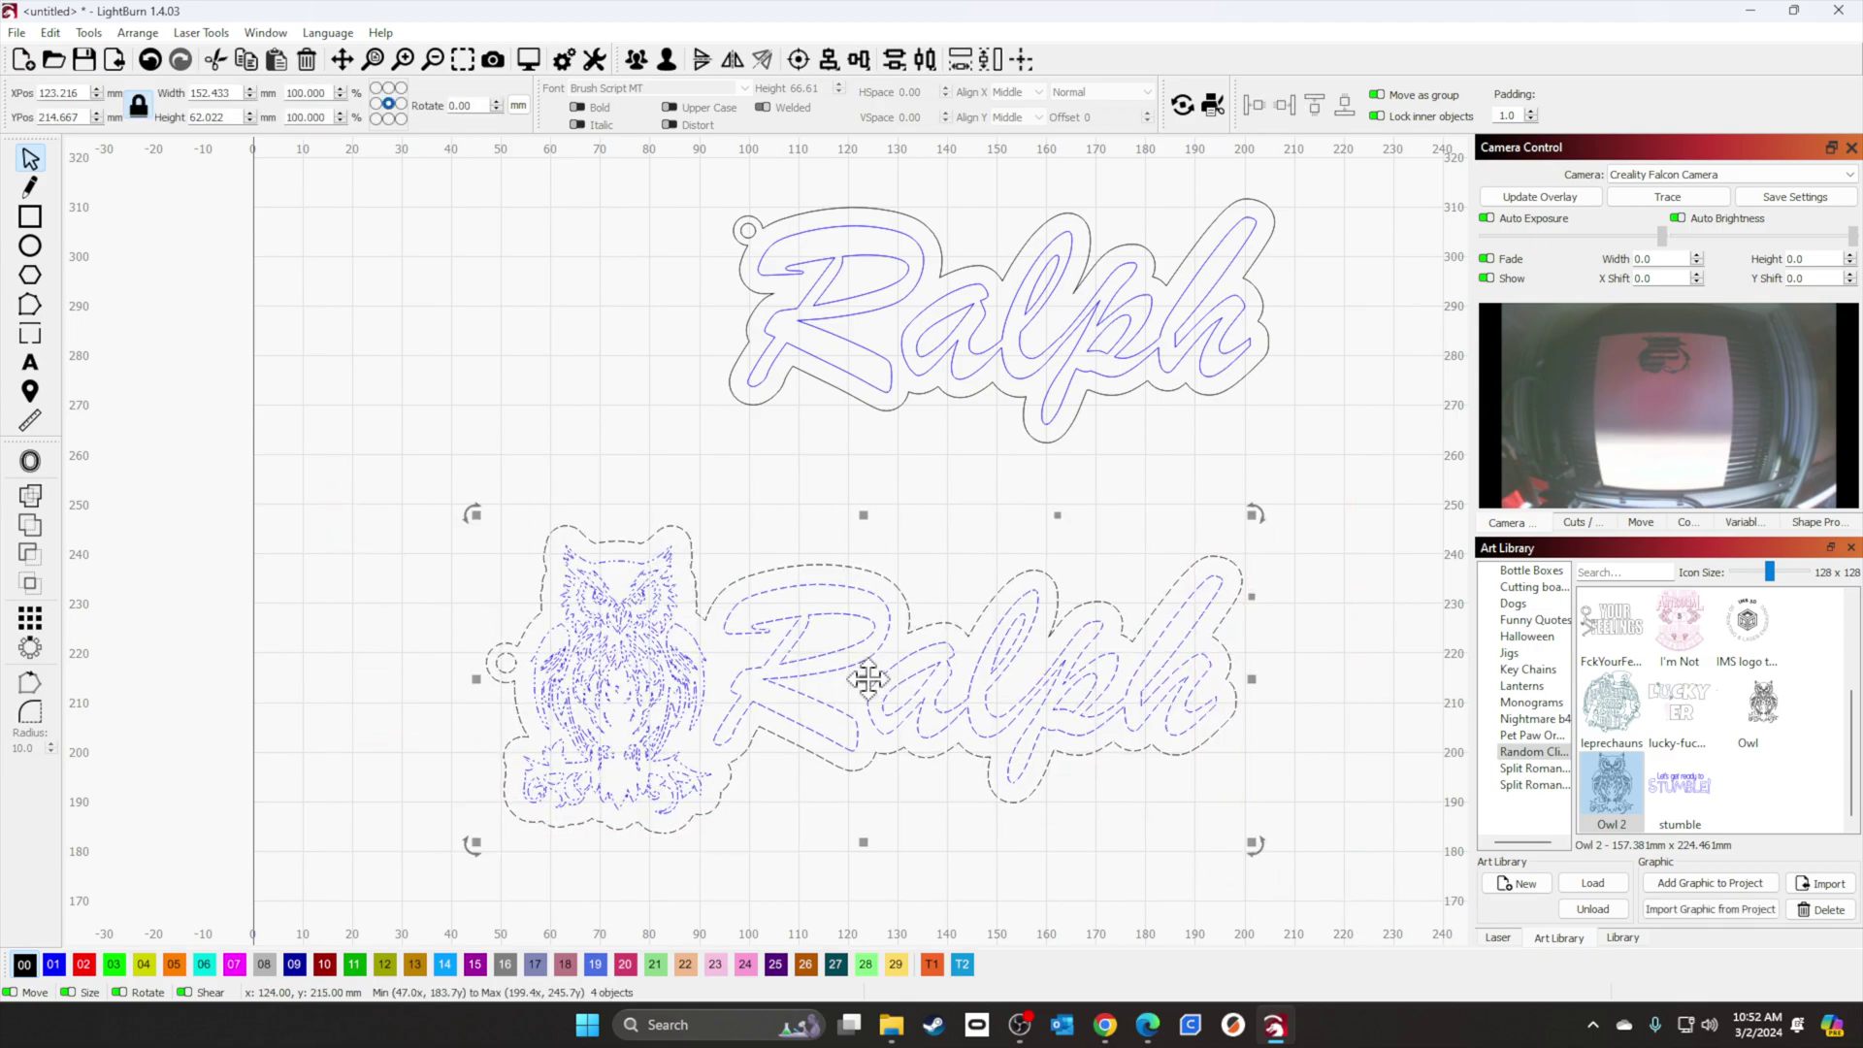
Step: Shift the owl-Ralph keychain right to sit directly beneath the plain Ralph keychain
{"action": "key", "text": "Escape"}
{"action": "left_click_drag", "start_coordinate": [289, 482], "coordinate": [1357, 927]}
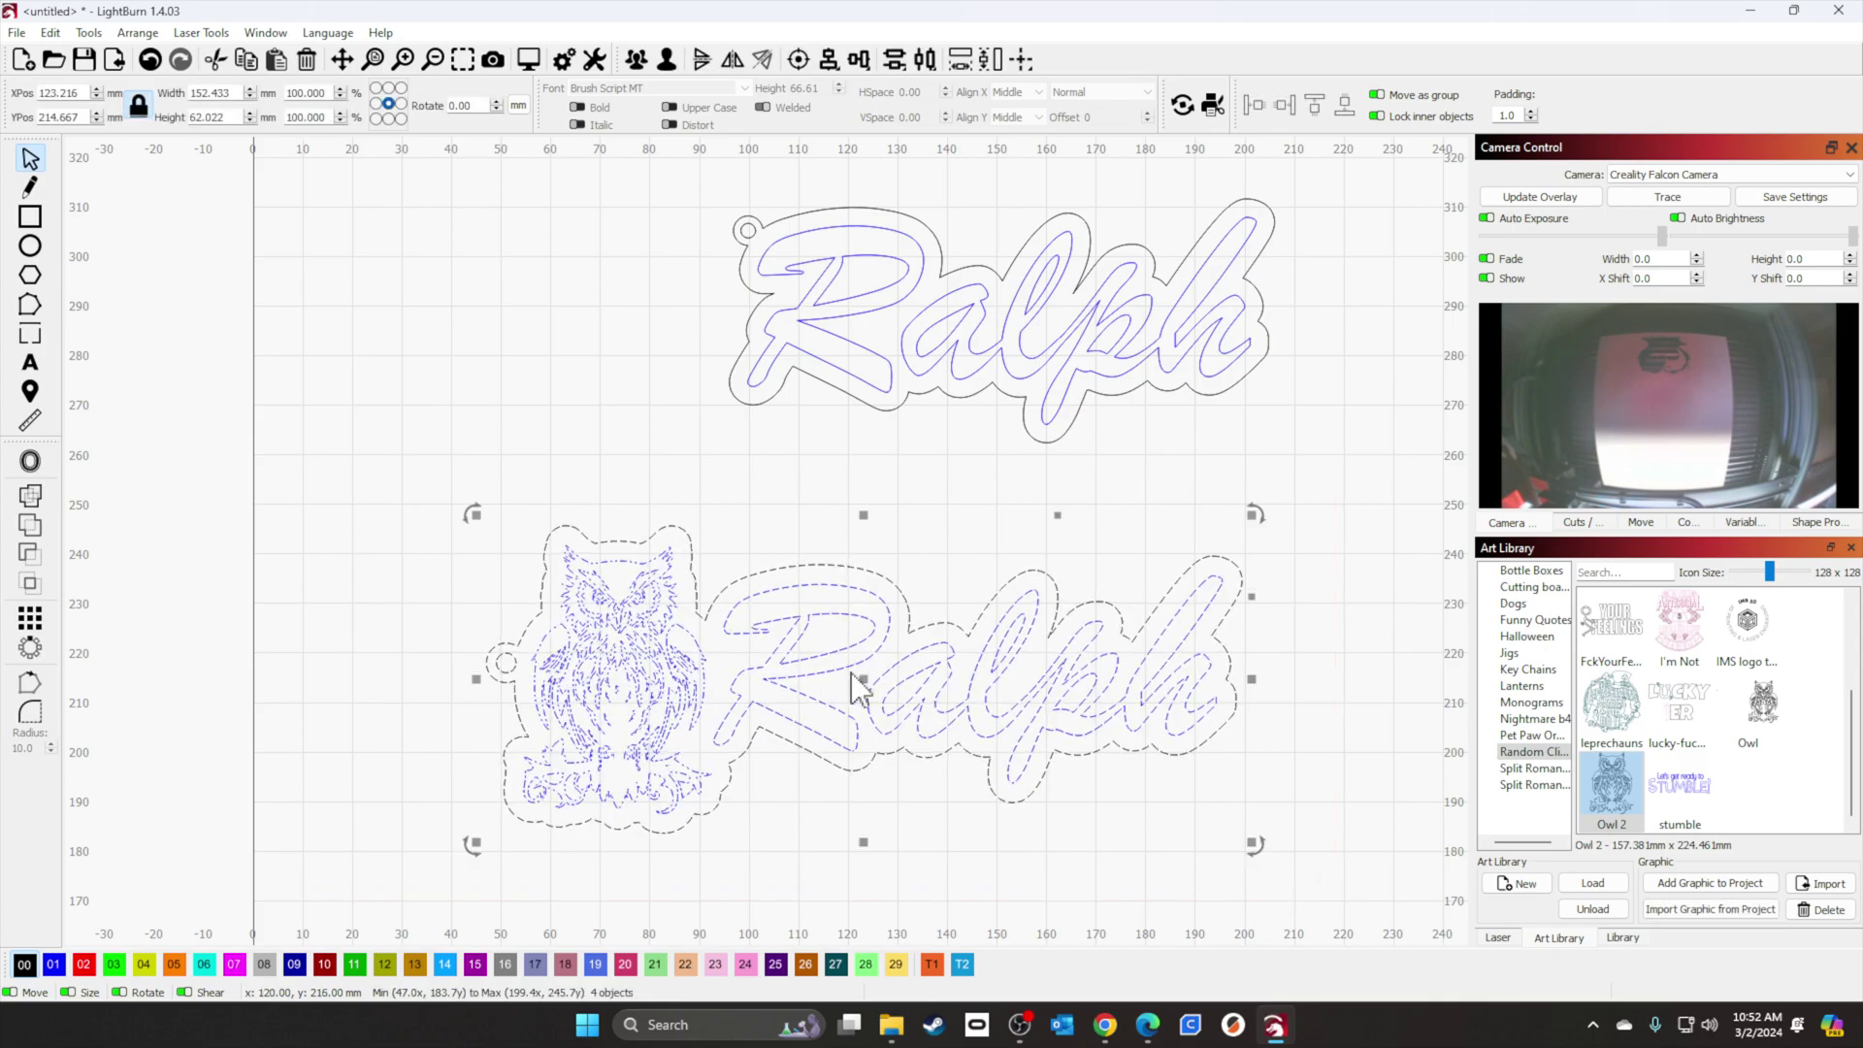
{"action": "left_click_drag", "start_coordinate": [860, 695], "coordinate": [979, 630]}
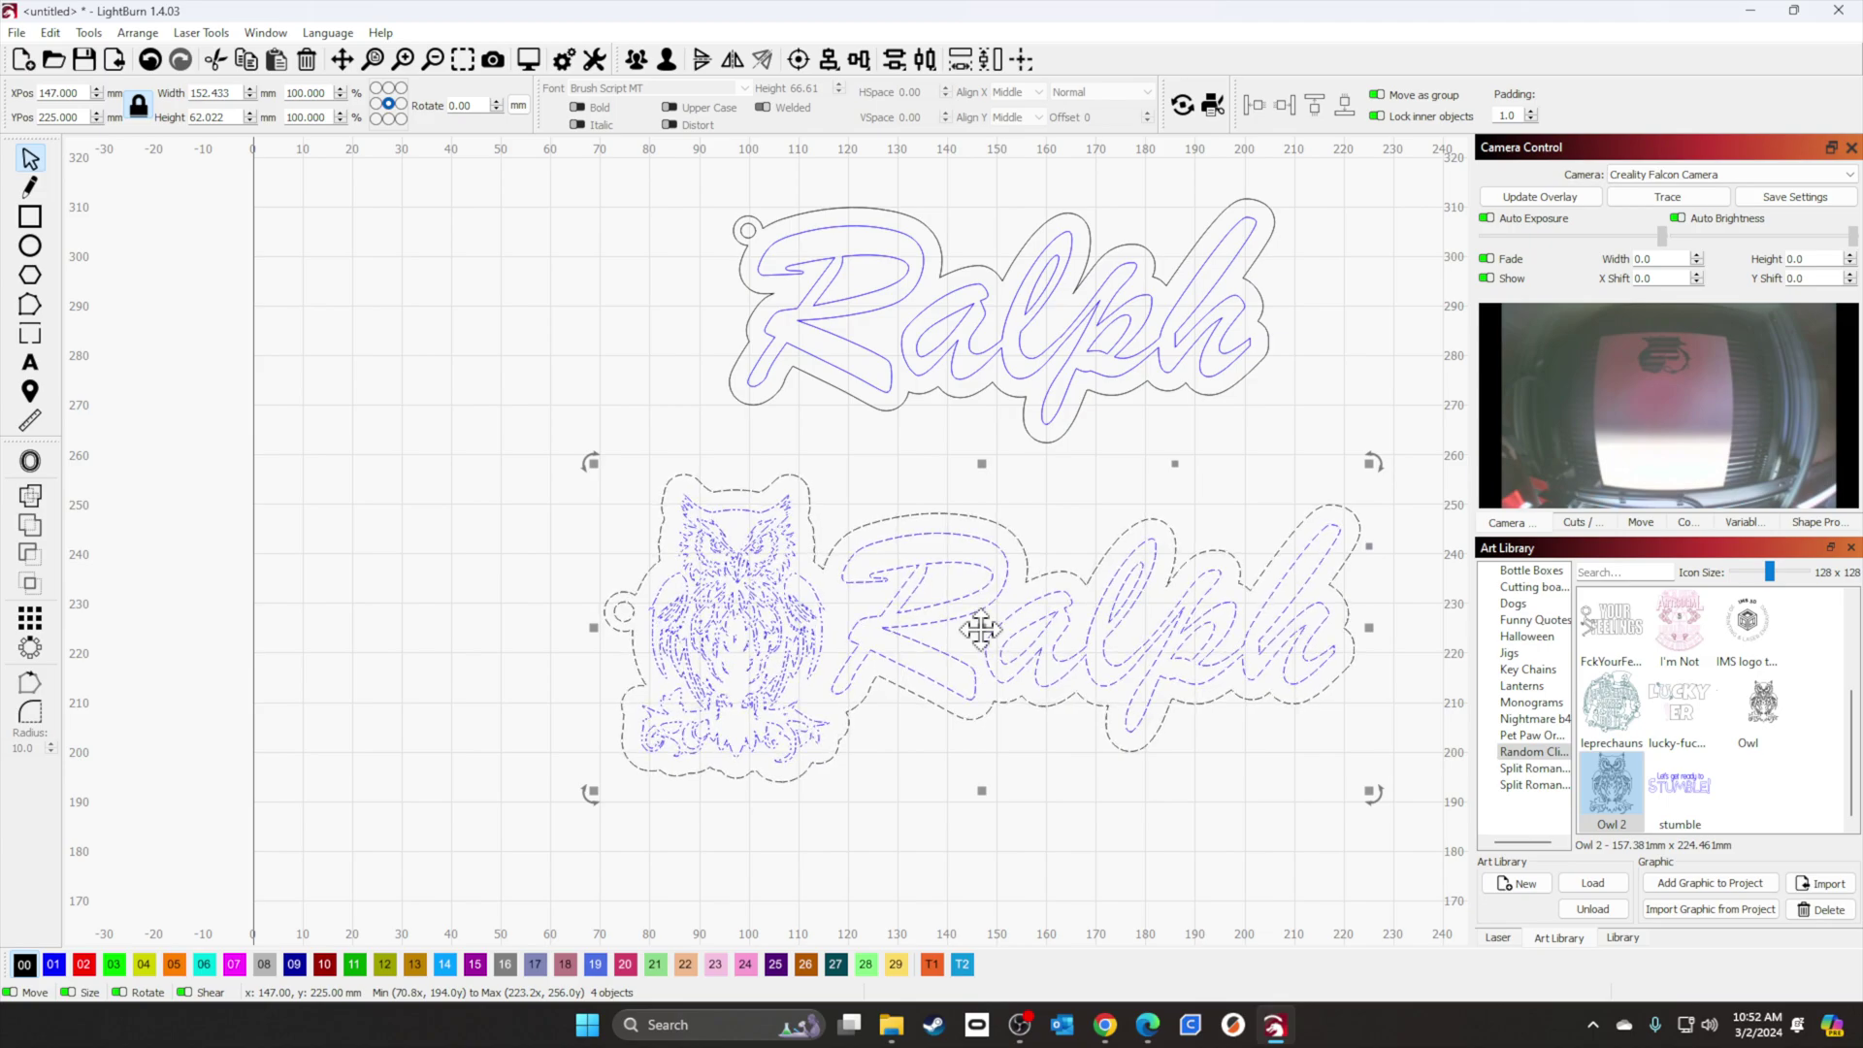
{"action": "left_click", "coordinate": [940, 829]}
Step: Recentre the view on both keychains and select the upper Ralph keychain
{"action": "scroll", "coordinate": [940, 825], "scroll_direction": "down", "scroll_amount": 1}
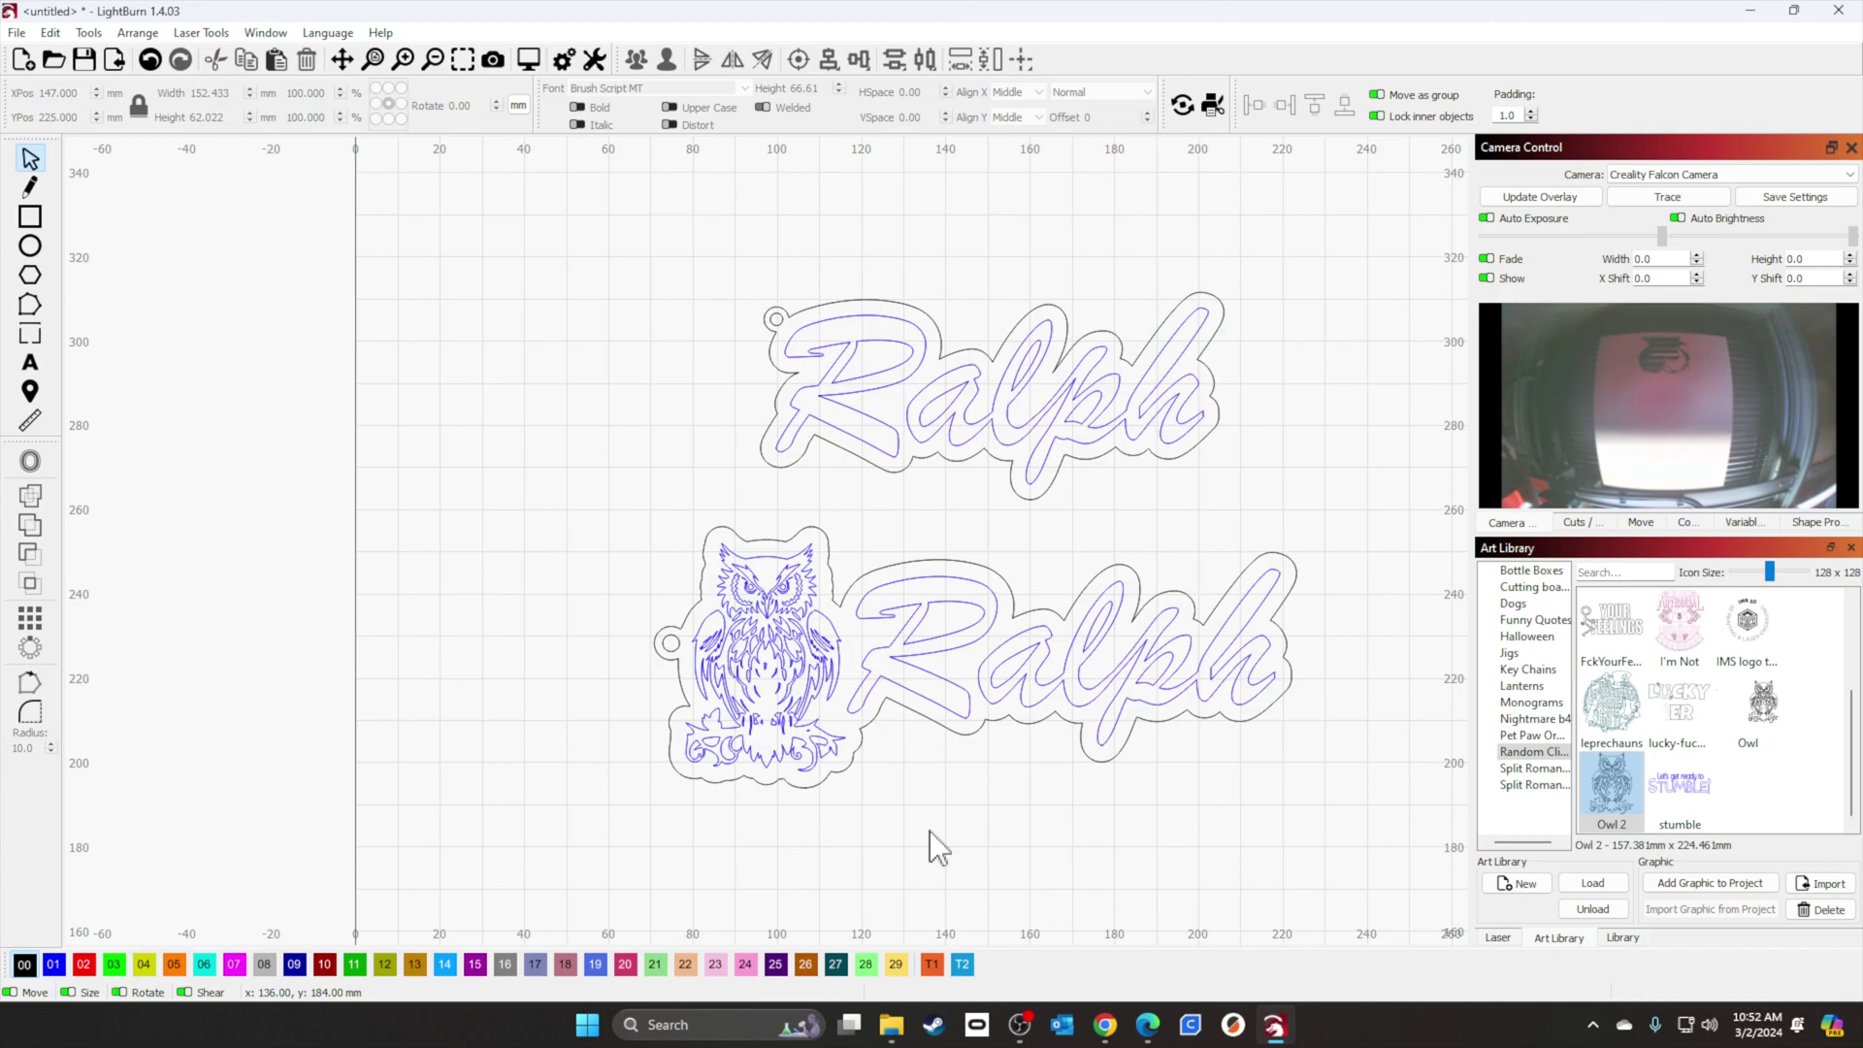
{"action": "left_click_drag", "start_coordinate": [929, 834], "coordinate": [735, 631]}
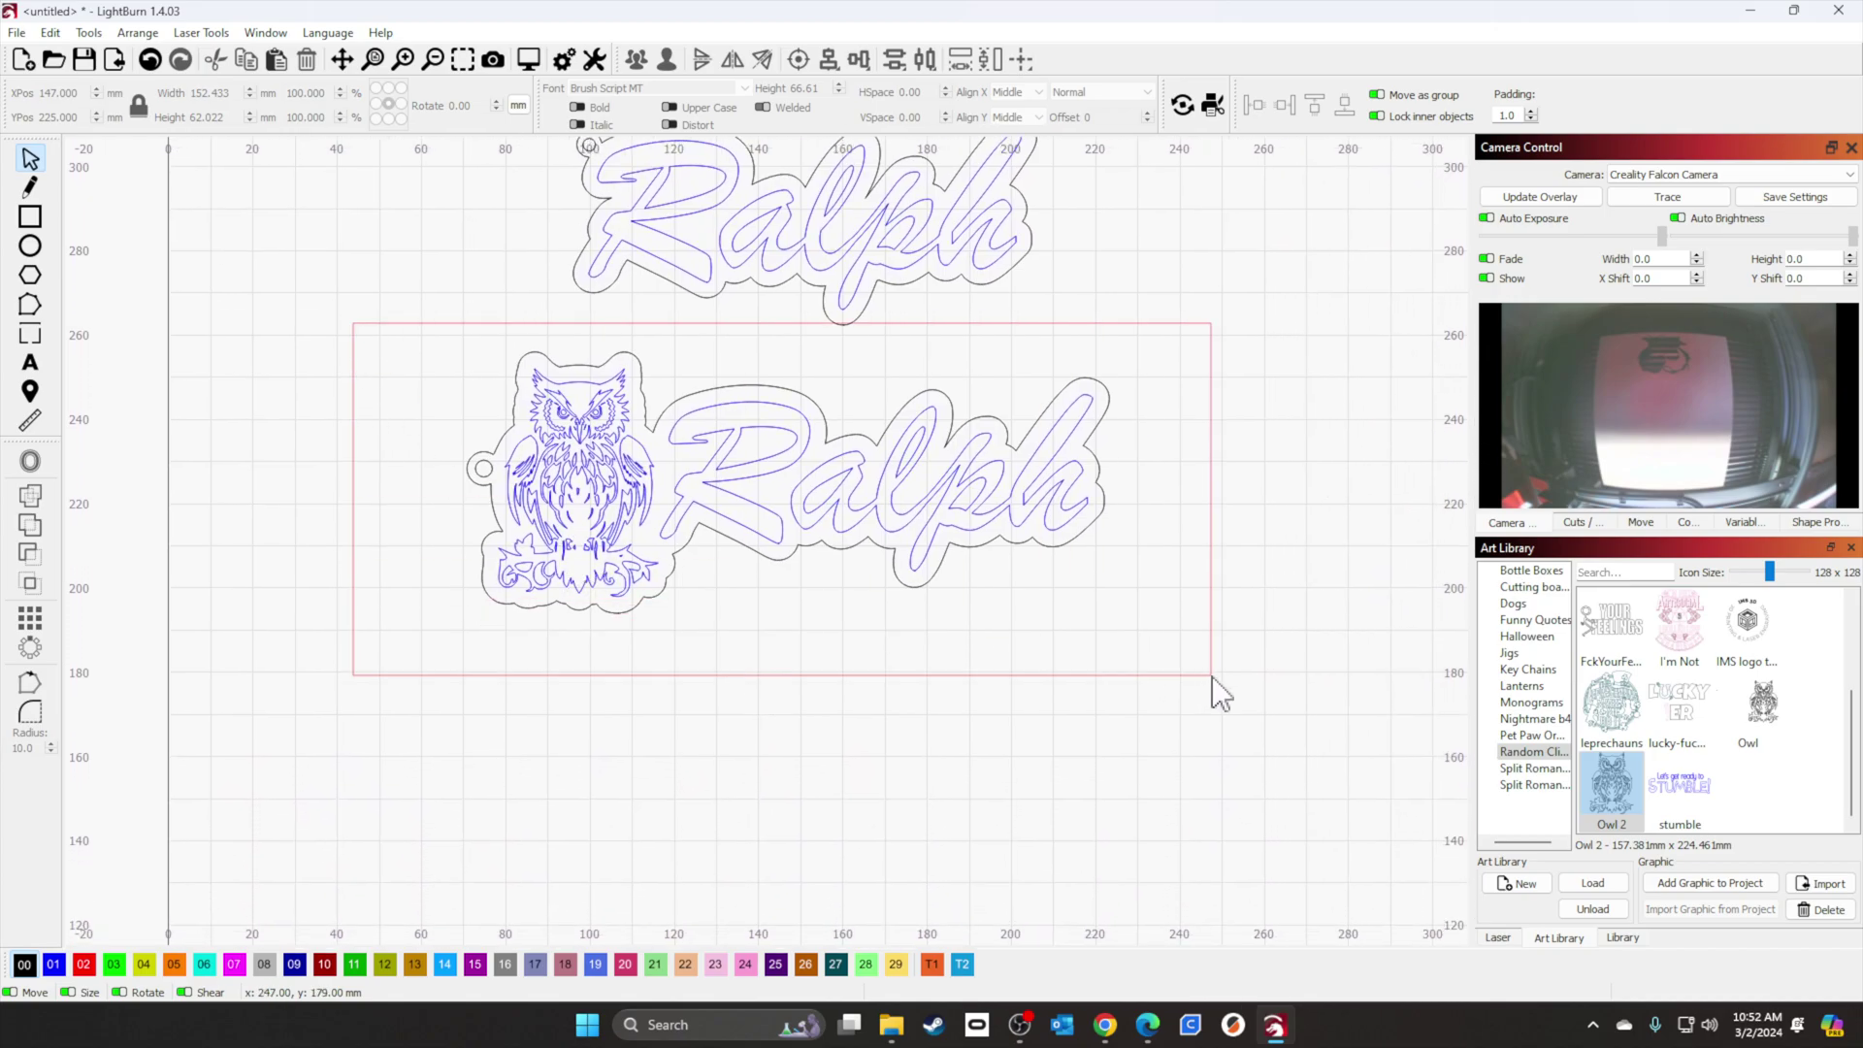
{"action": "left_click_drag", "start_coordinate": [1212, 677], "coordinate": [1211, 677]}
{"action": "scroll", "coordinate": [941, 714], "scroll_direction": "down", "scroll_amount": 2}
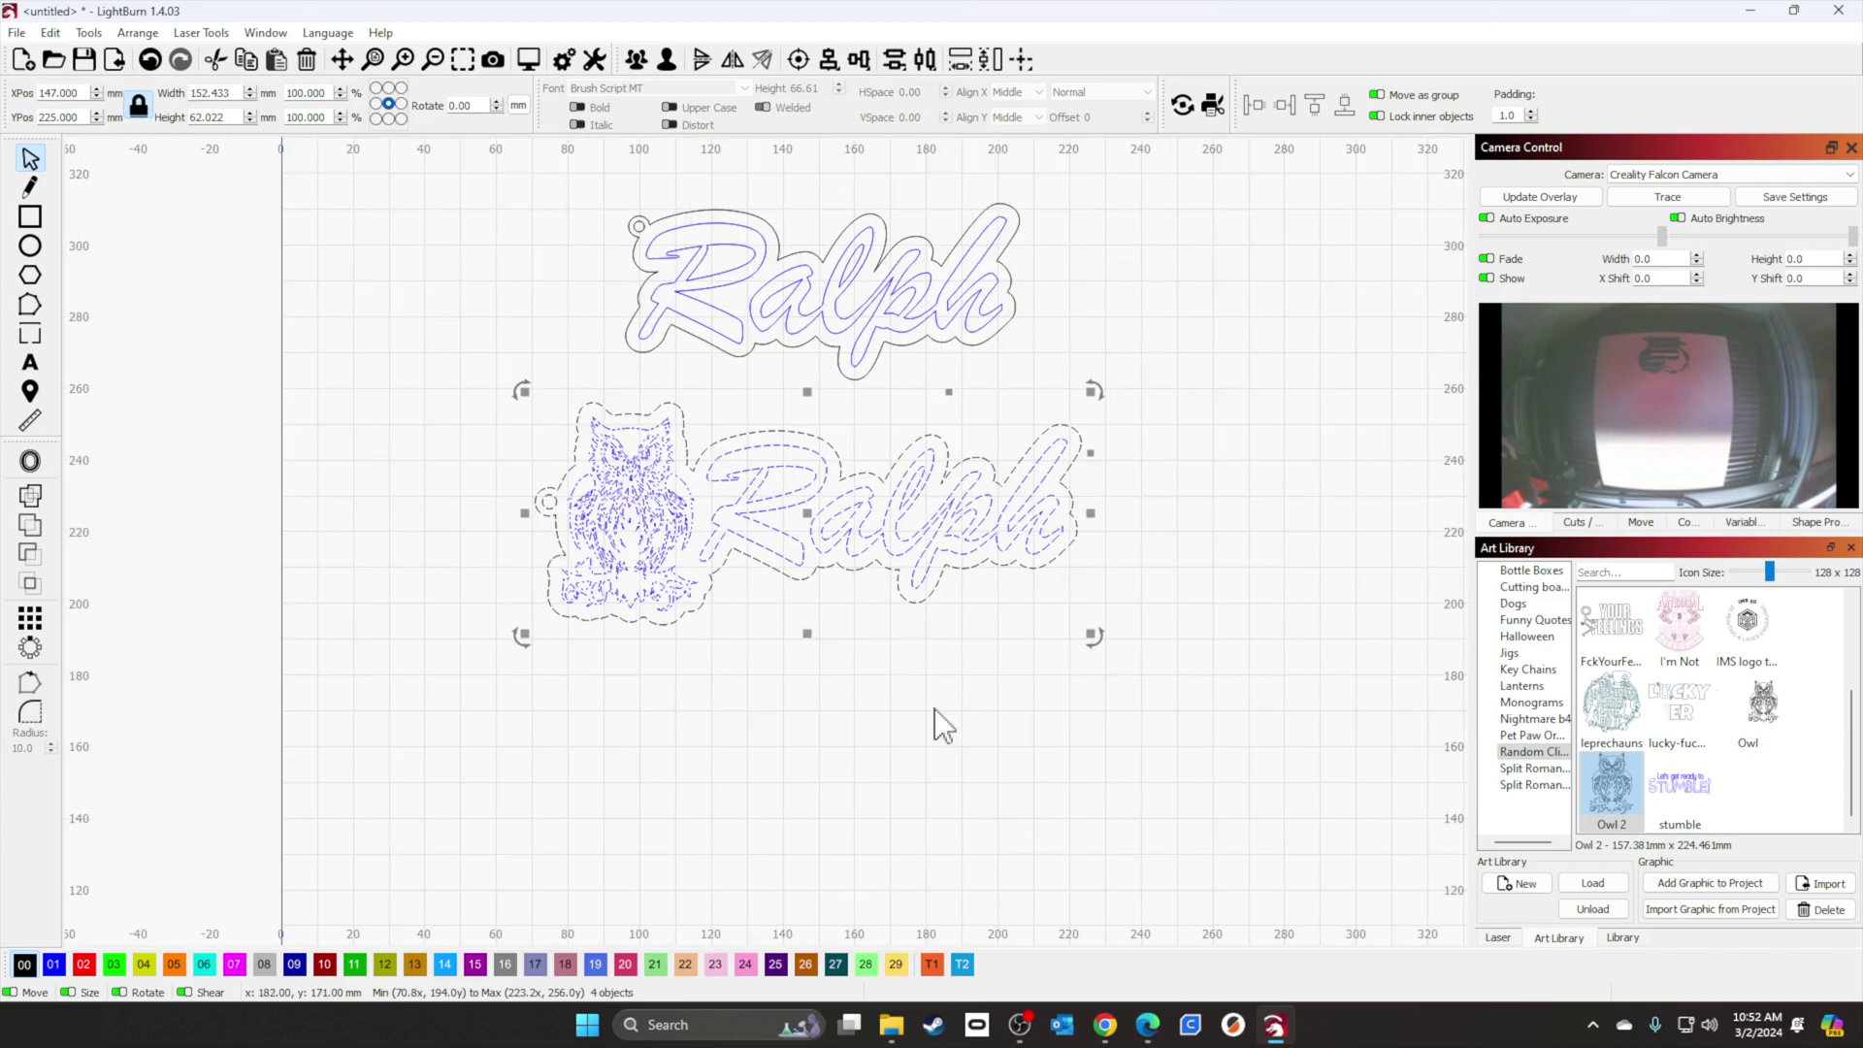
{"action": "scroll", "coordinate": [680, 524], "scroll_direction": "up", "scroll_amount": 2}
{"action": "left_click_drag", "start_coordinate": [541, 282], "coordinate": [1144, 536]}
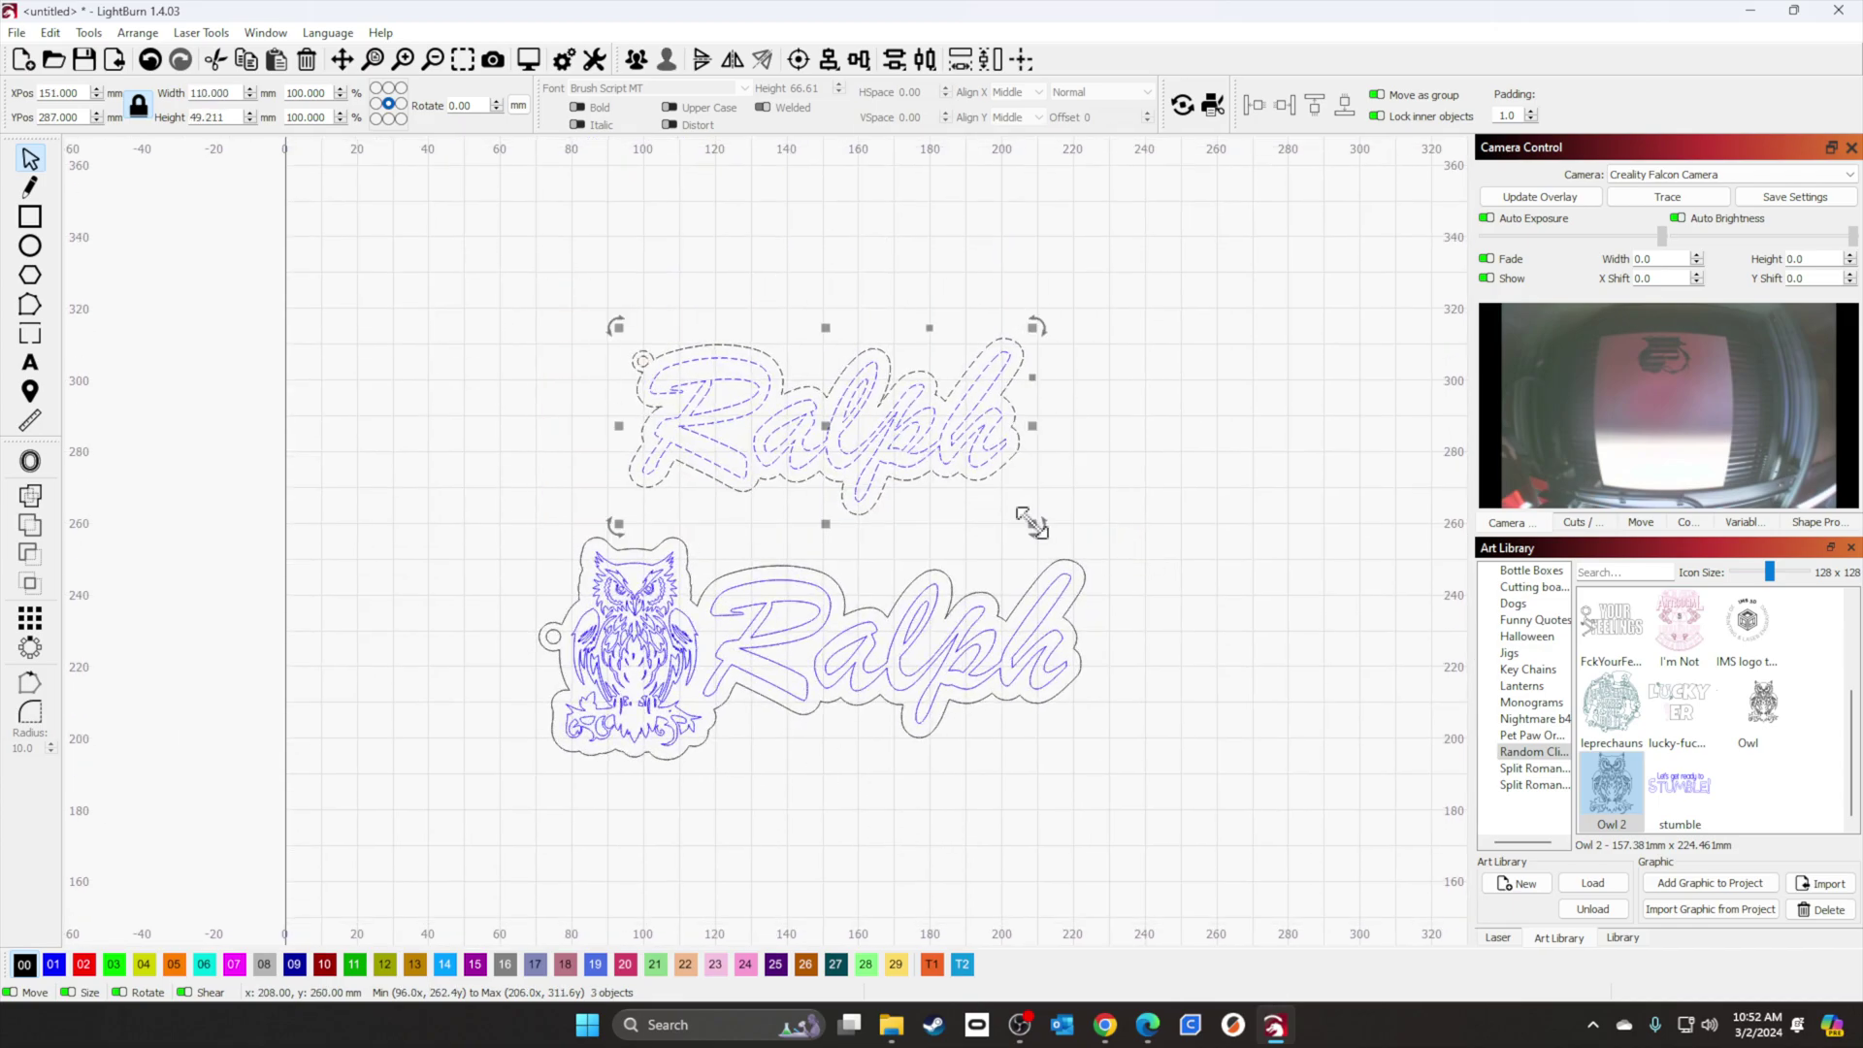
Step: Paste a third copy of the Ralph keychain below the owl tag
{"action": "scroll", "coordinate": [1144, 609], "scroll_direction": "down", "scroll_amount": 4}
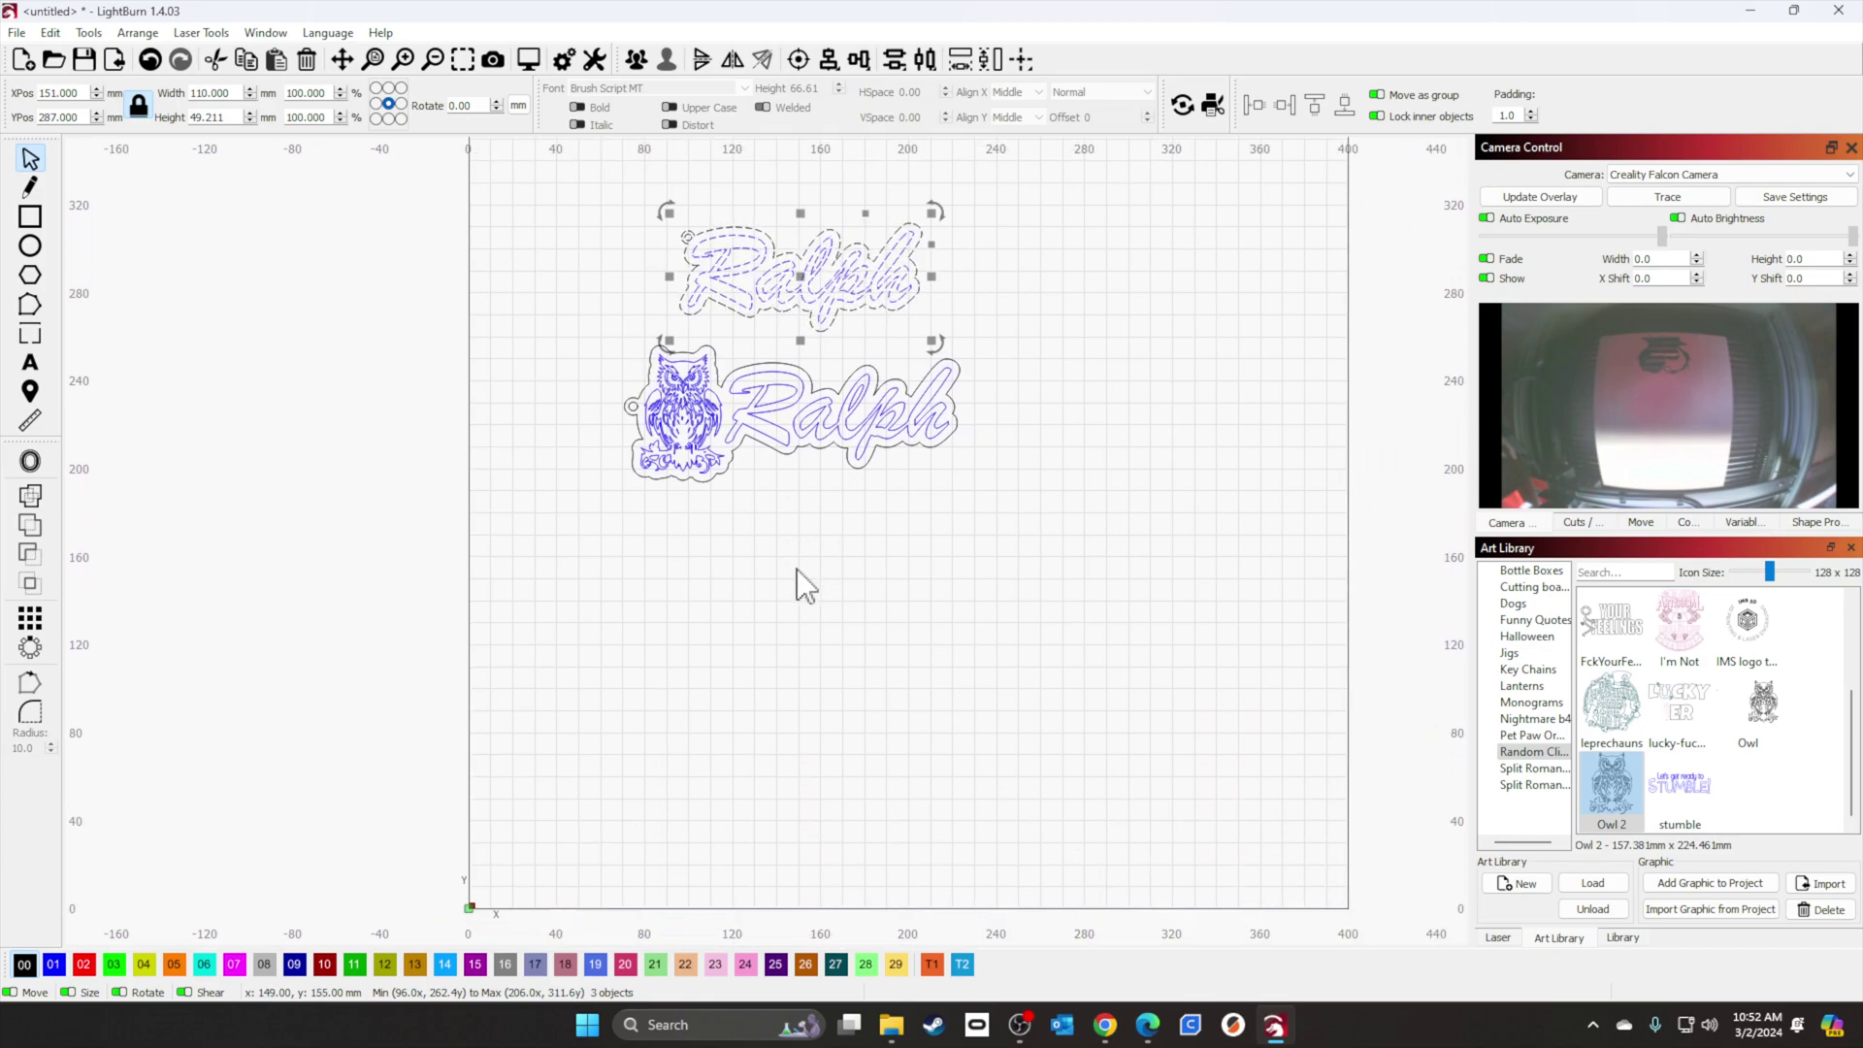
{"action": "left_click", "coordinate": [799, 569]}
{"action": "key", "text": "ctrl+v"}
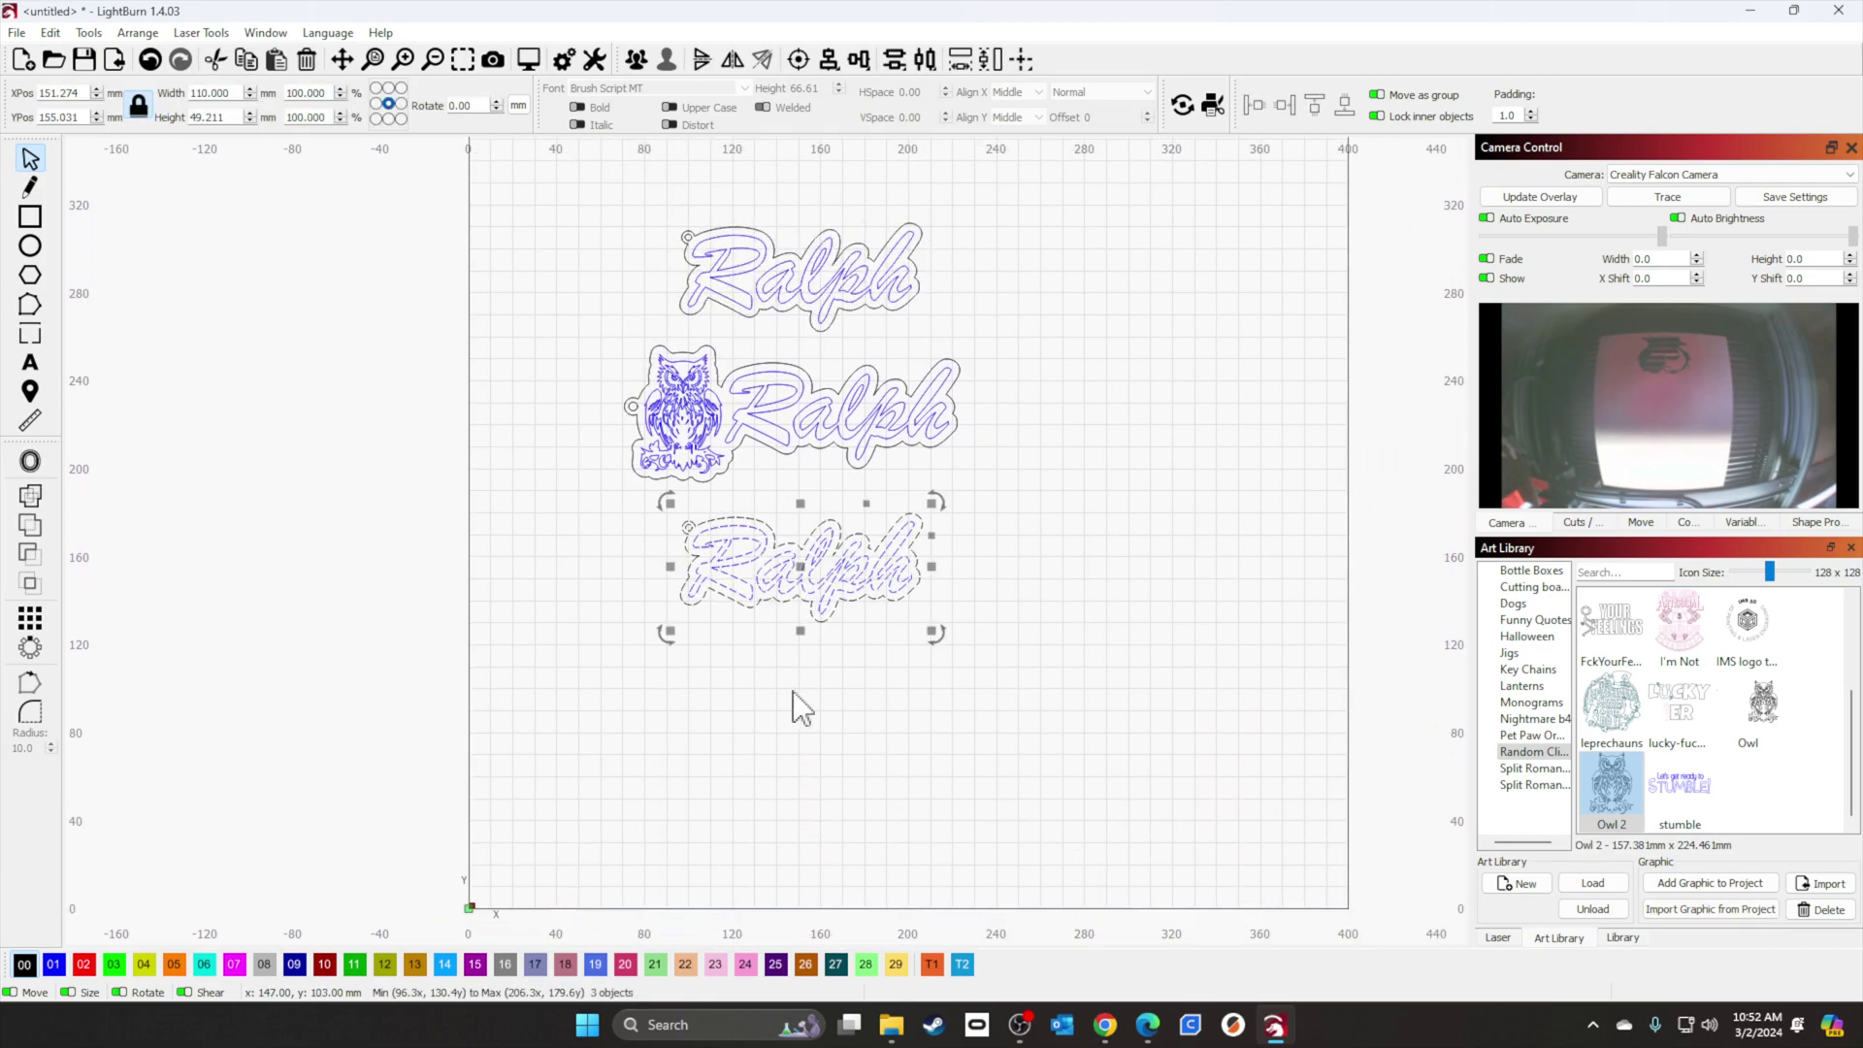
{"action": "left_click", "coordinate": [780, 700]}
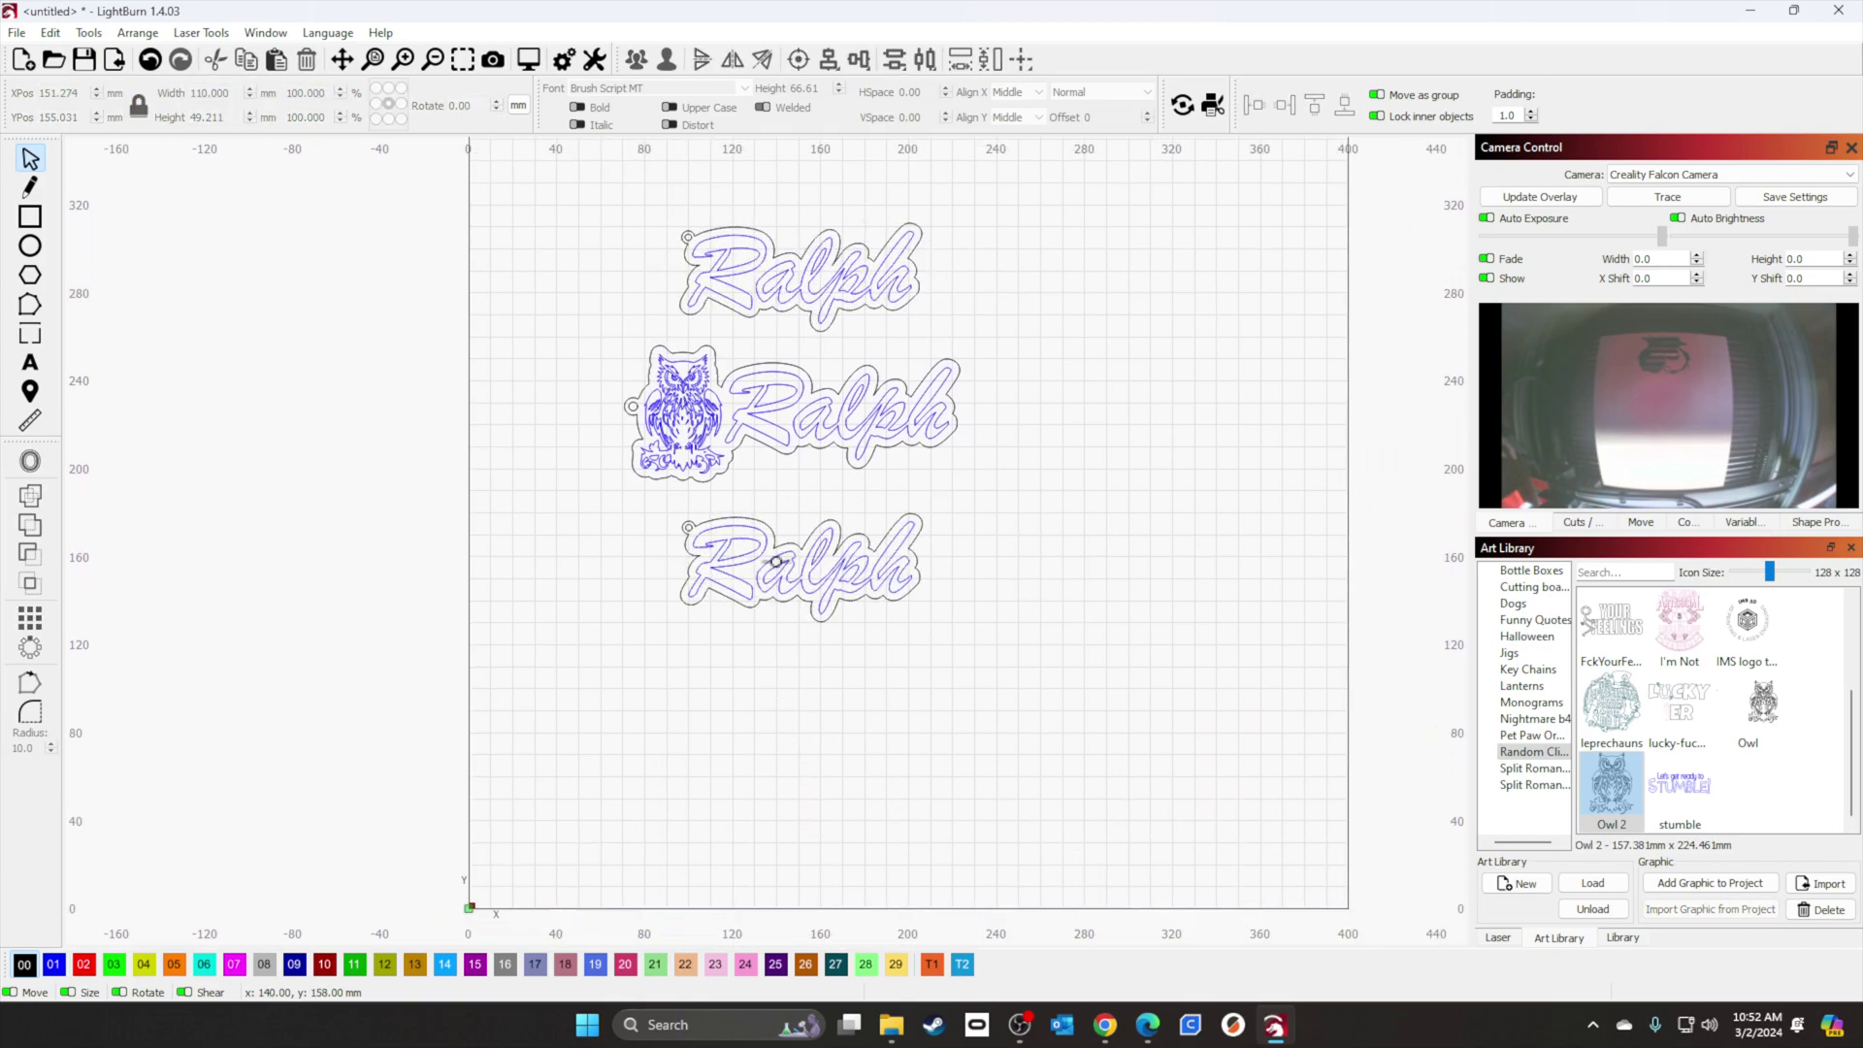
Step: Pull the copy's Ralph lettering down out of its outline, leaving a bare border
{"action": "left_click", "coordinate": [700, 544]}
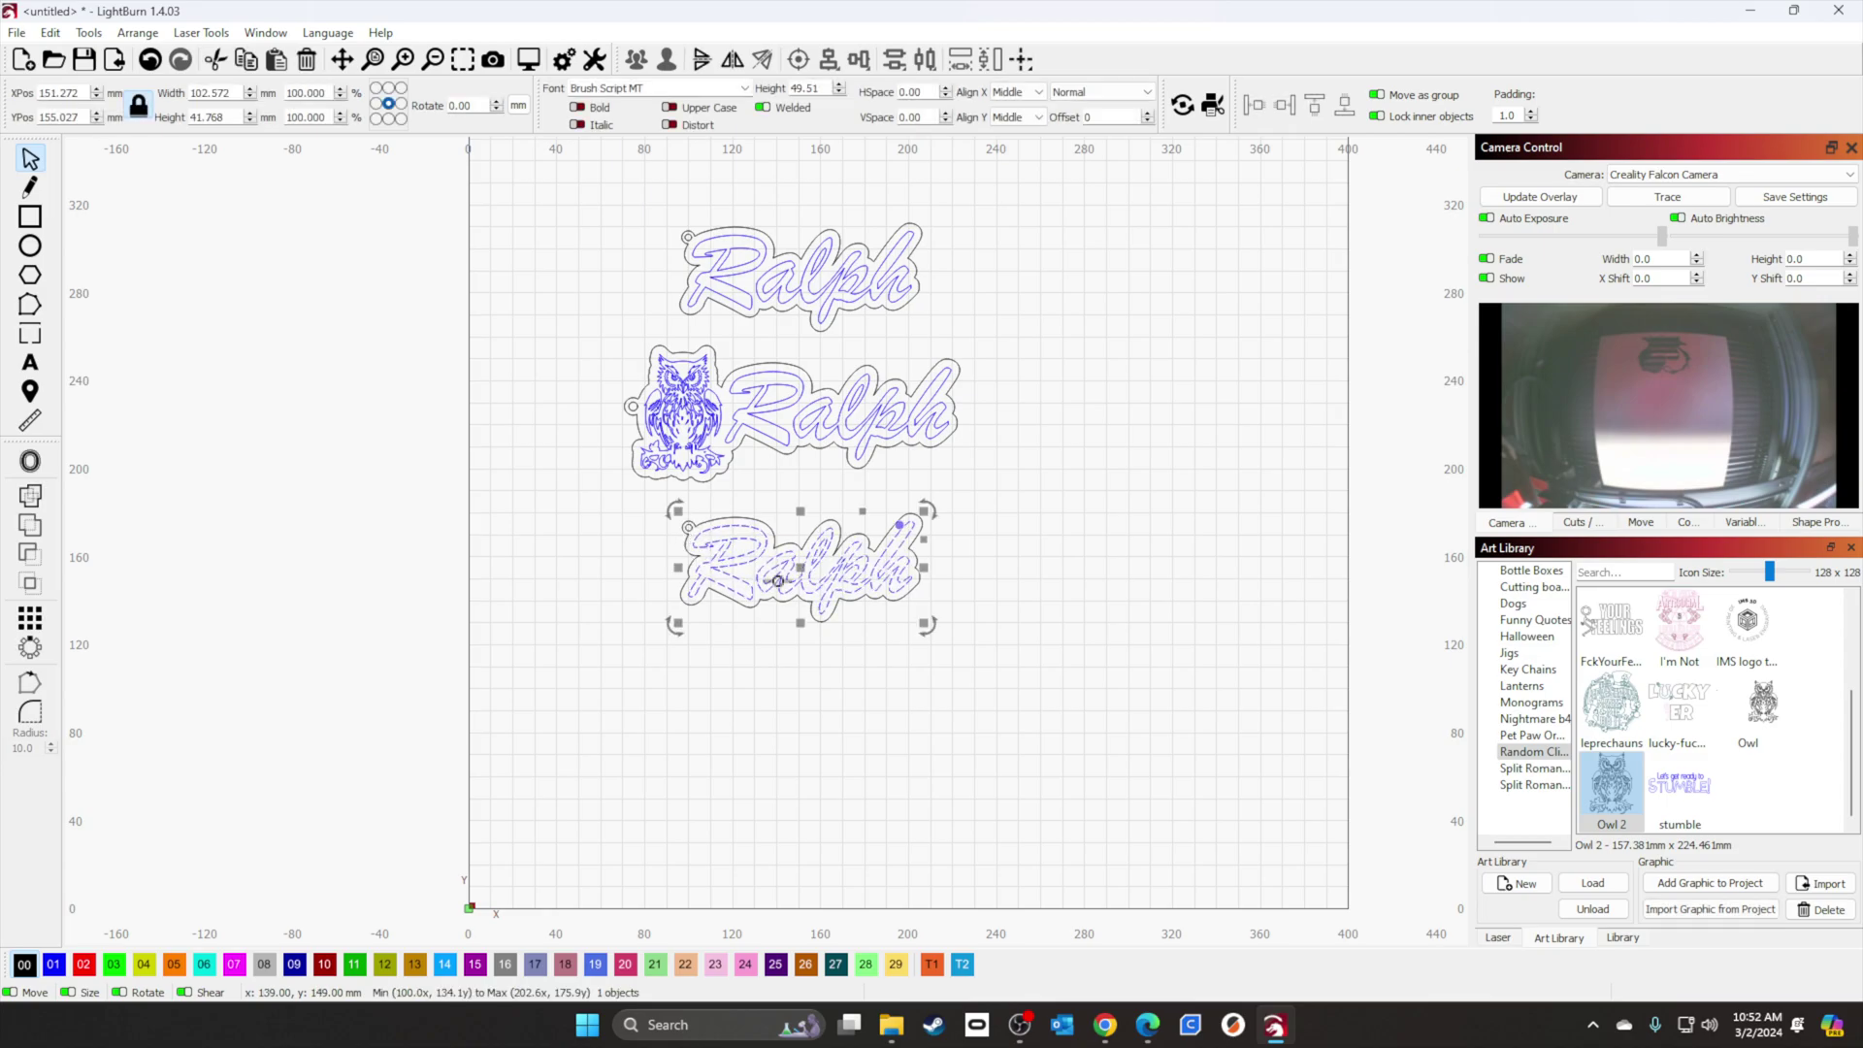
{"action": "left_click_drag", "start_coordinate": [798, 574], "coordinate": [801, 690]}
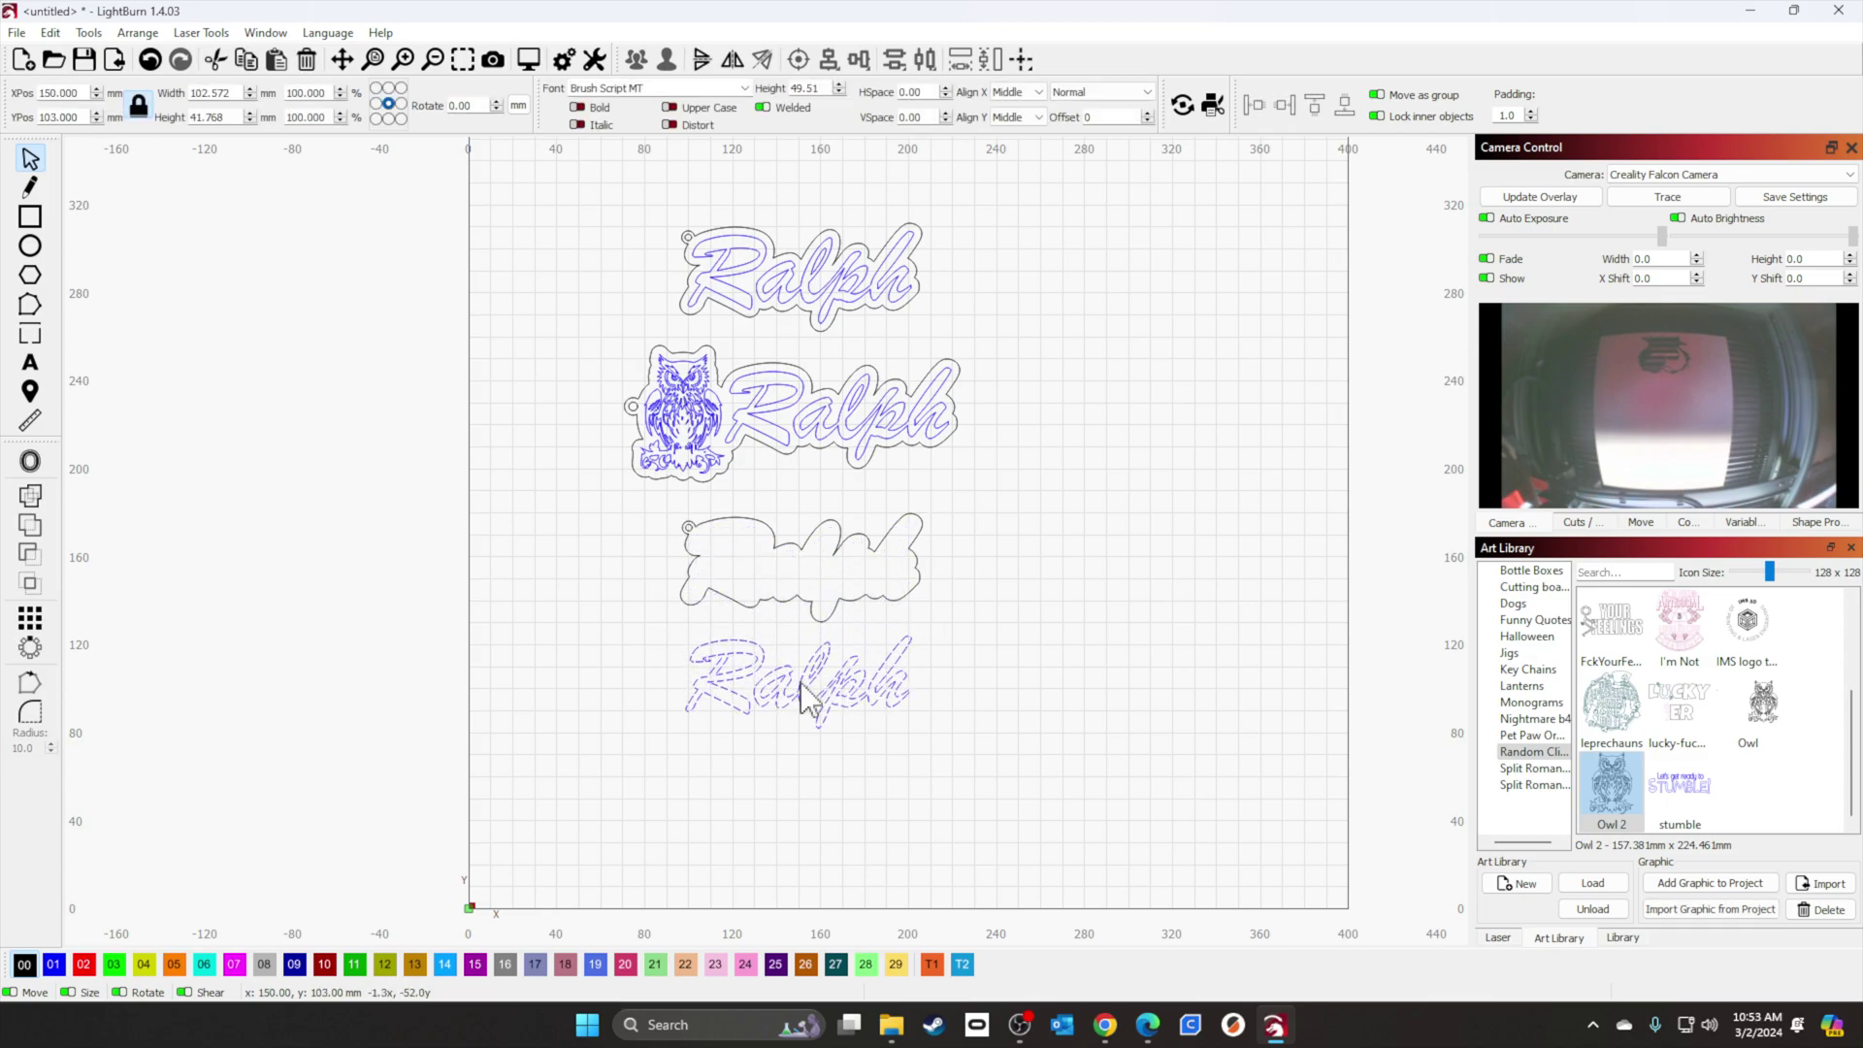
{"action": "left_click", "coordinate": [1063, 623]}
{"action": "scroll", "coordinate": [1021, 691], "scroll_direction": "up", "scroll_amount": 3}
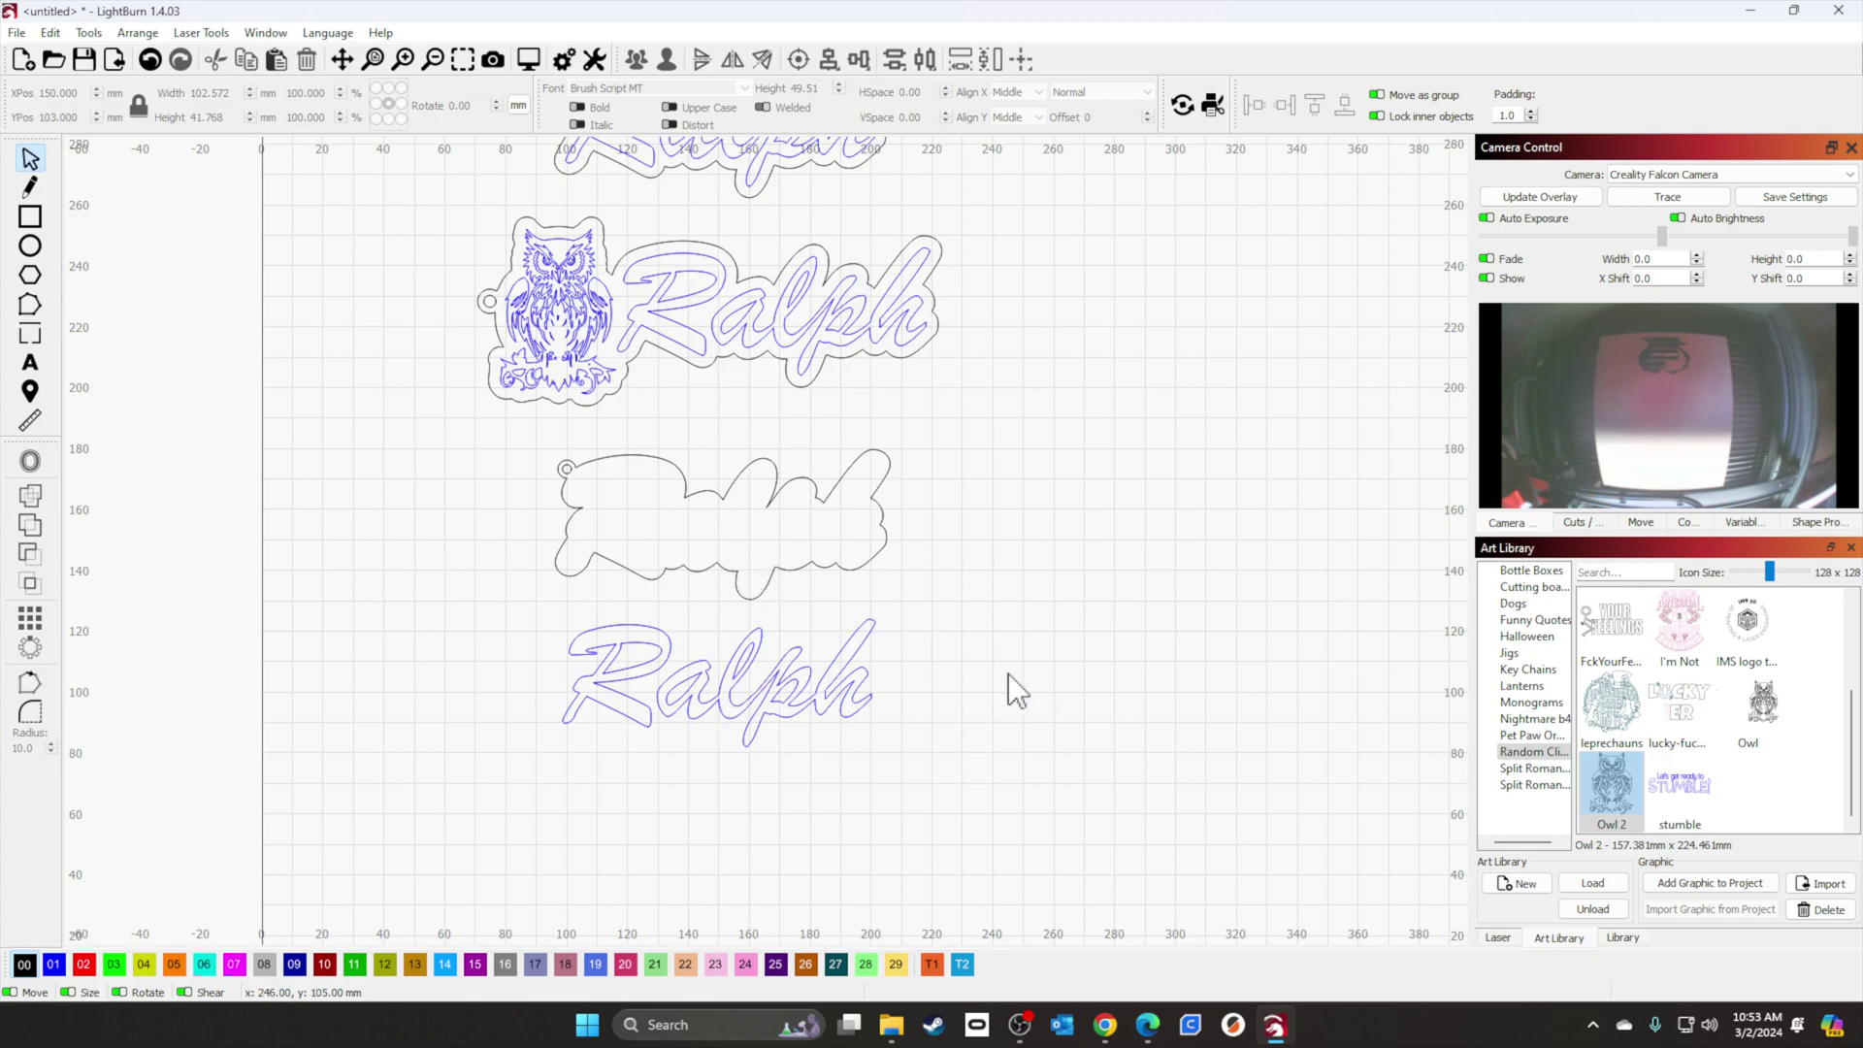
{"action": "scroll", "coordinate": [999, 596], "scroll_direction": "down", "scroll_amount": 3}
{"action": "left_click_drag", "start_coordinate": [1016, 544], "coordinate": [1016, 632]}
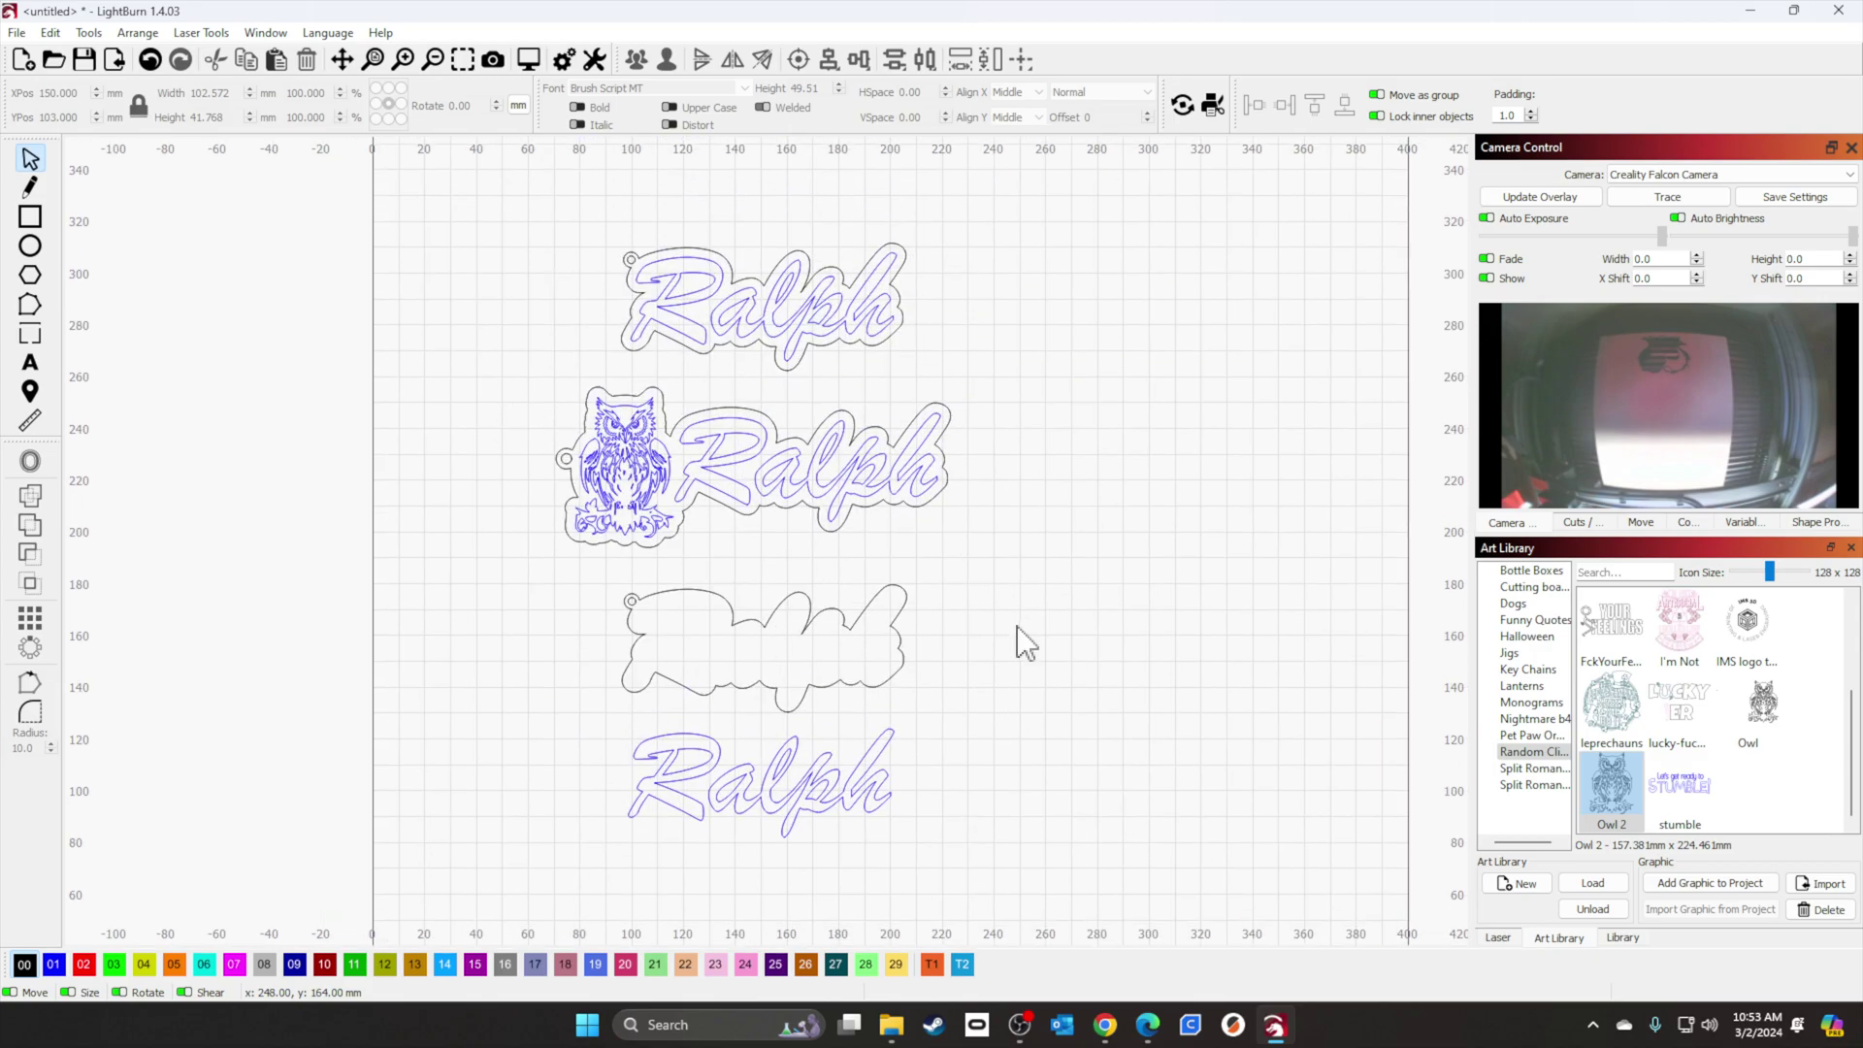
{"action": "left_click", "coordinate": [568, 474]}
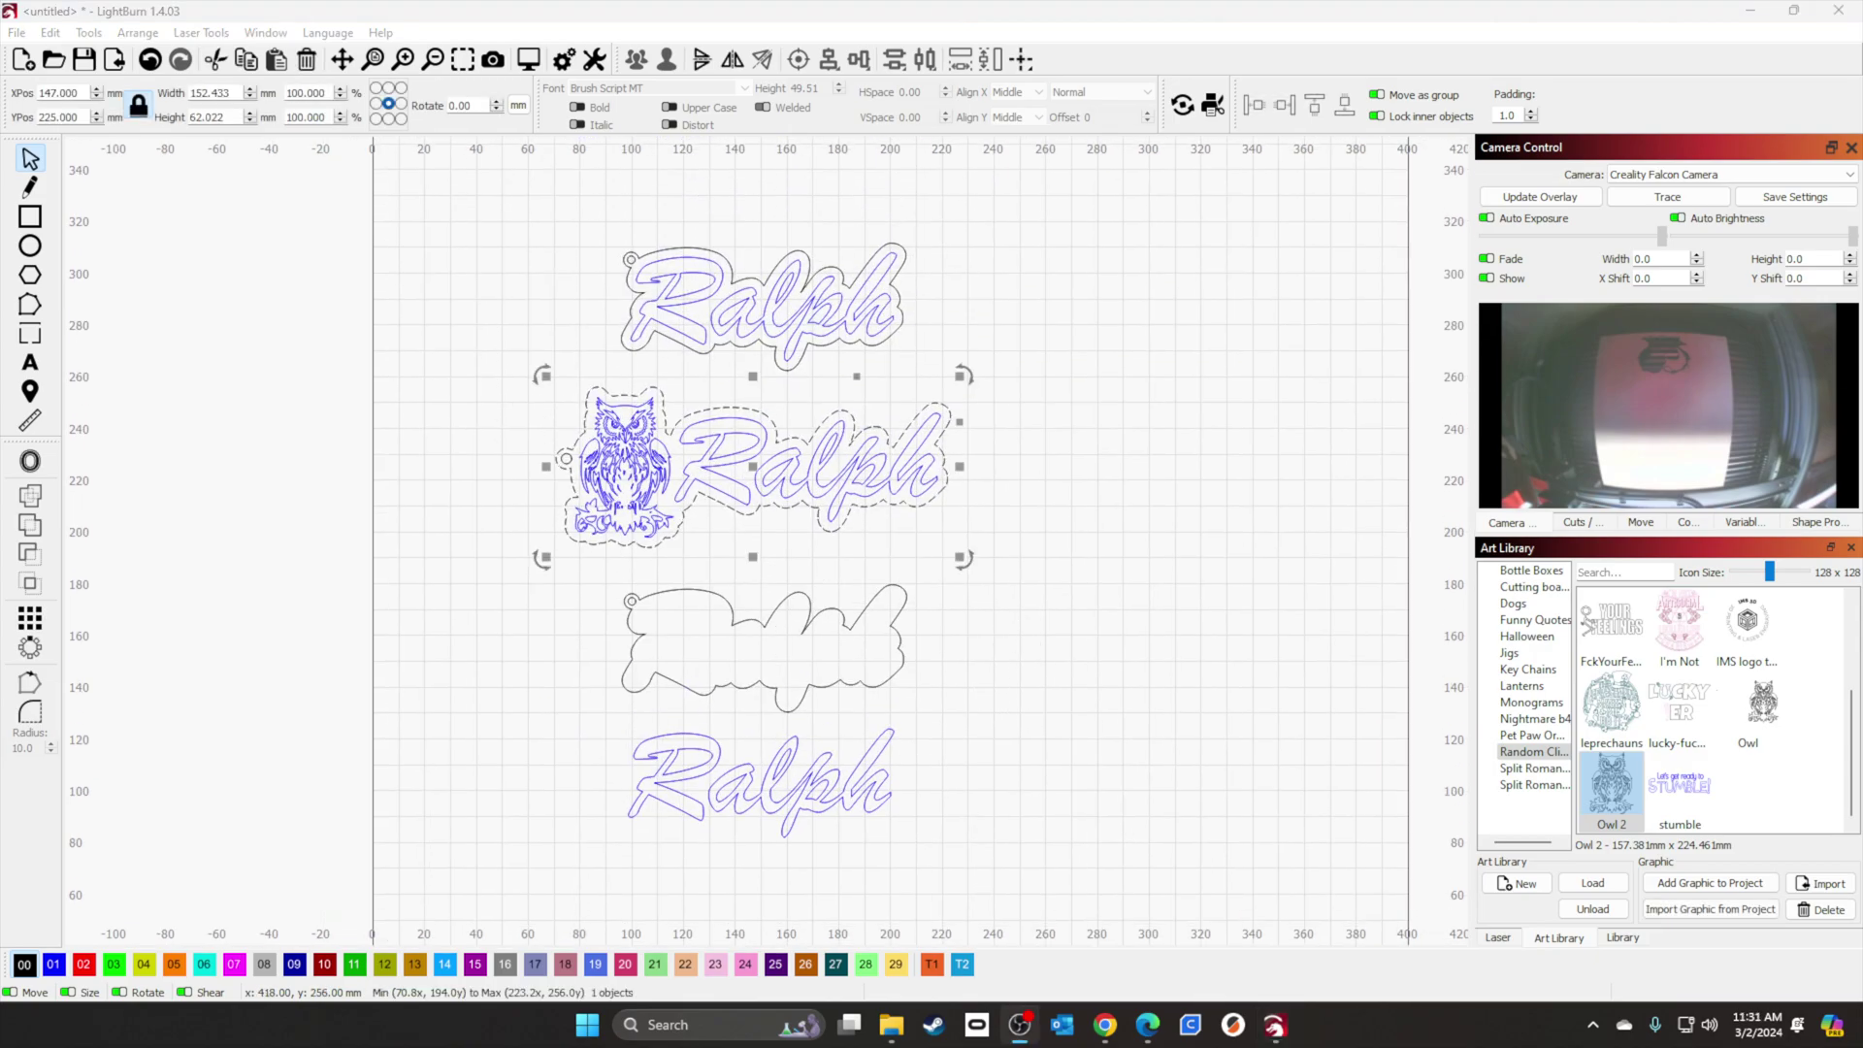
Step: Refresh the camera overlay and move the loose lettering and bare border down-left onto the material
{"action": "left_click", "coordinate": [1528, 198]}
{"action": "scroll", "coordinate": [1006, 797], "scroll_direction": "down", "scroll_amount": 2}
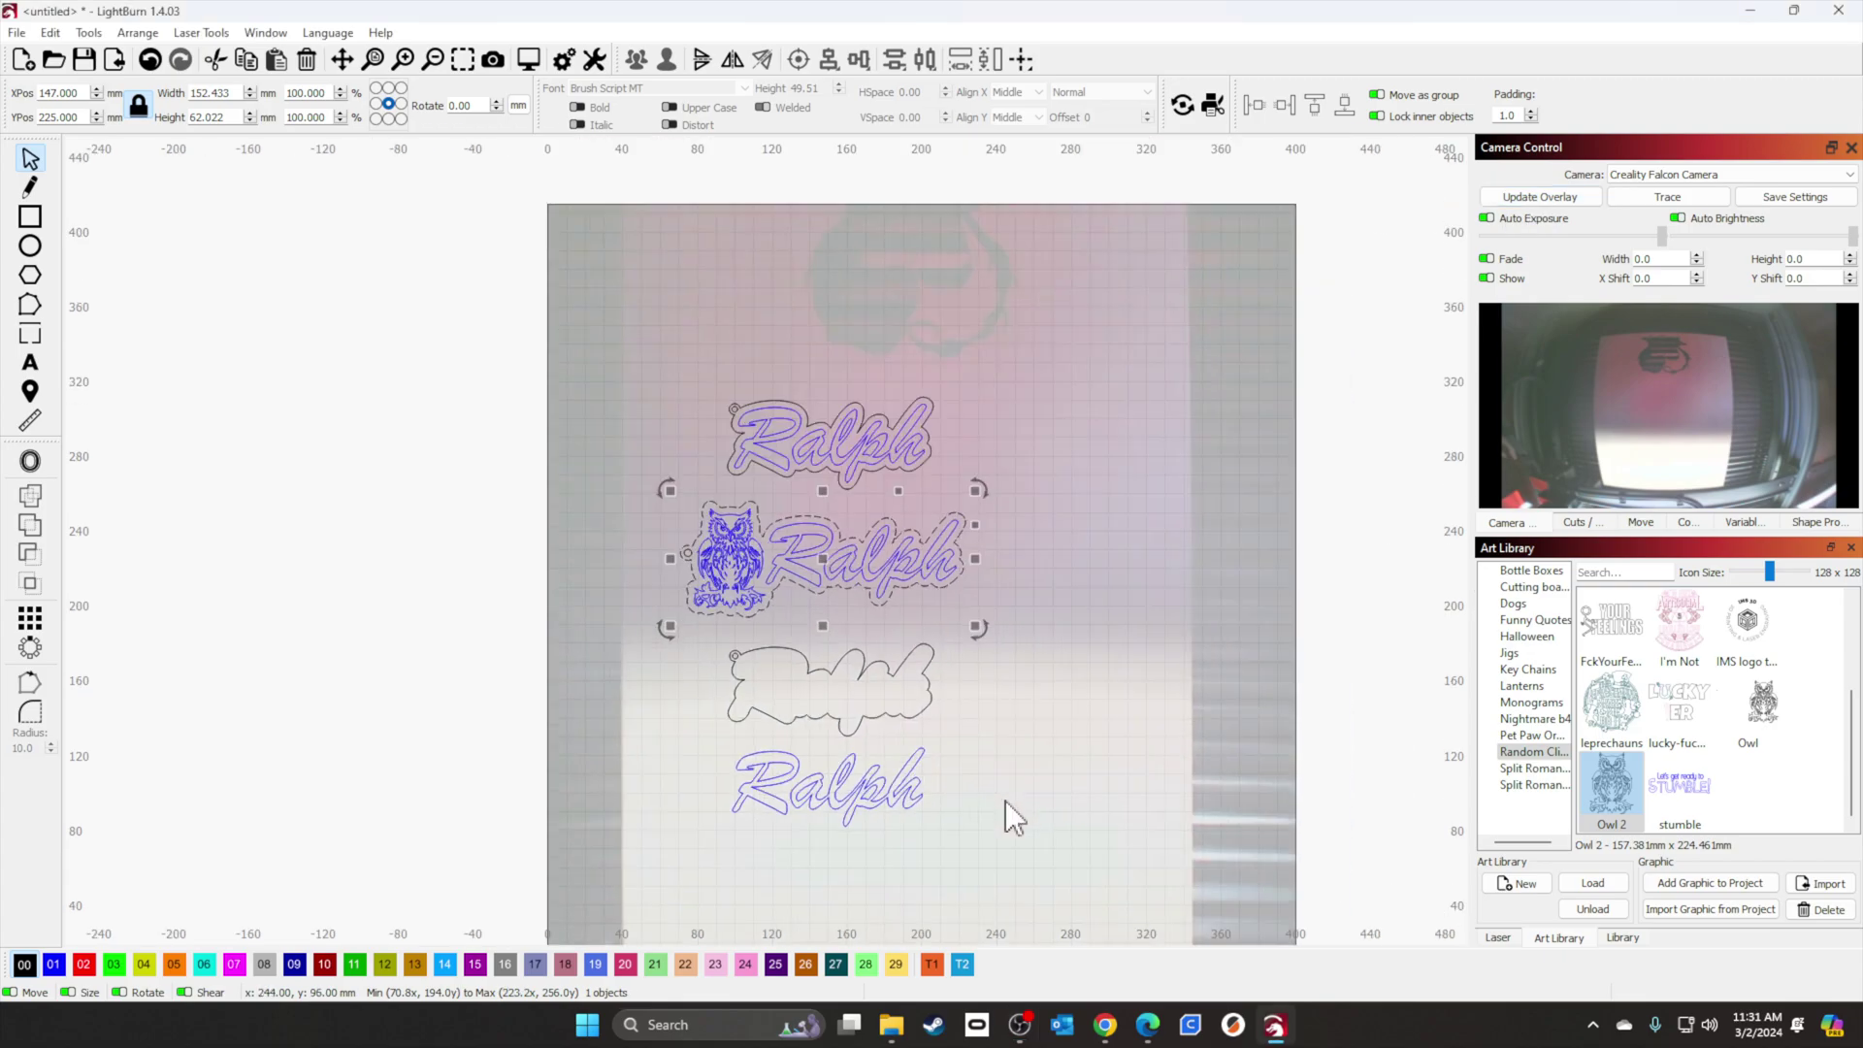
{"action": "left_click_drag", "start_coordinate": [1005, 801], "coordinate": [968, 608]}
{"action": "left_click", "coordinate": [790, 574]}
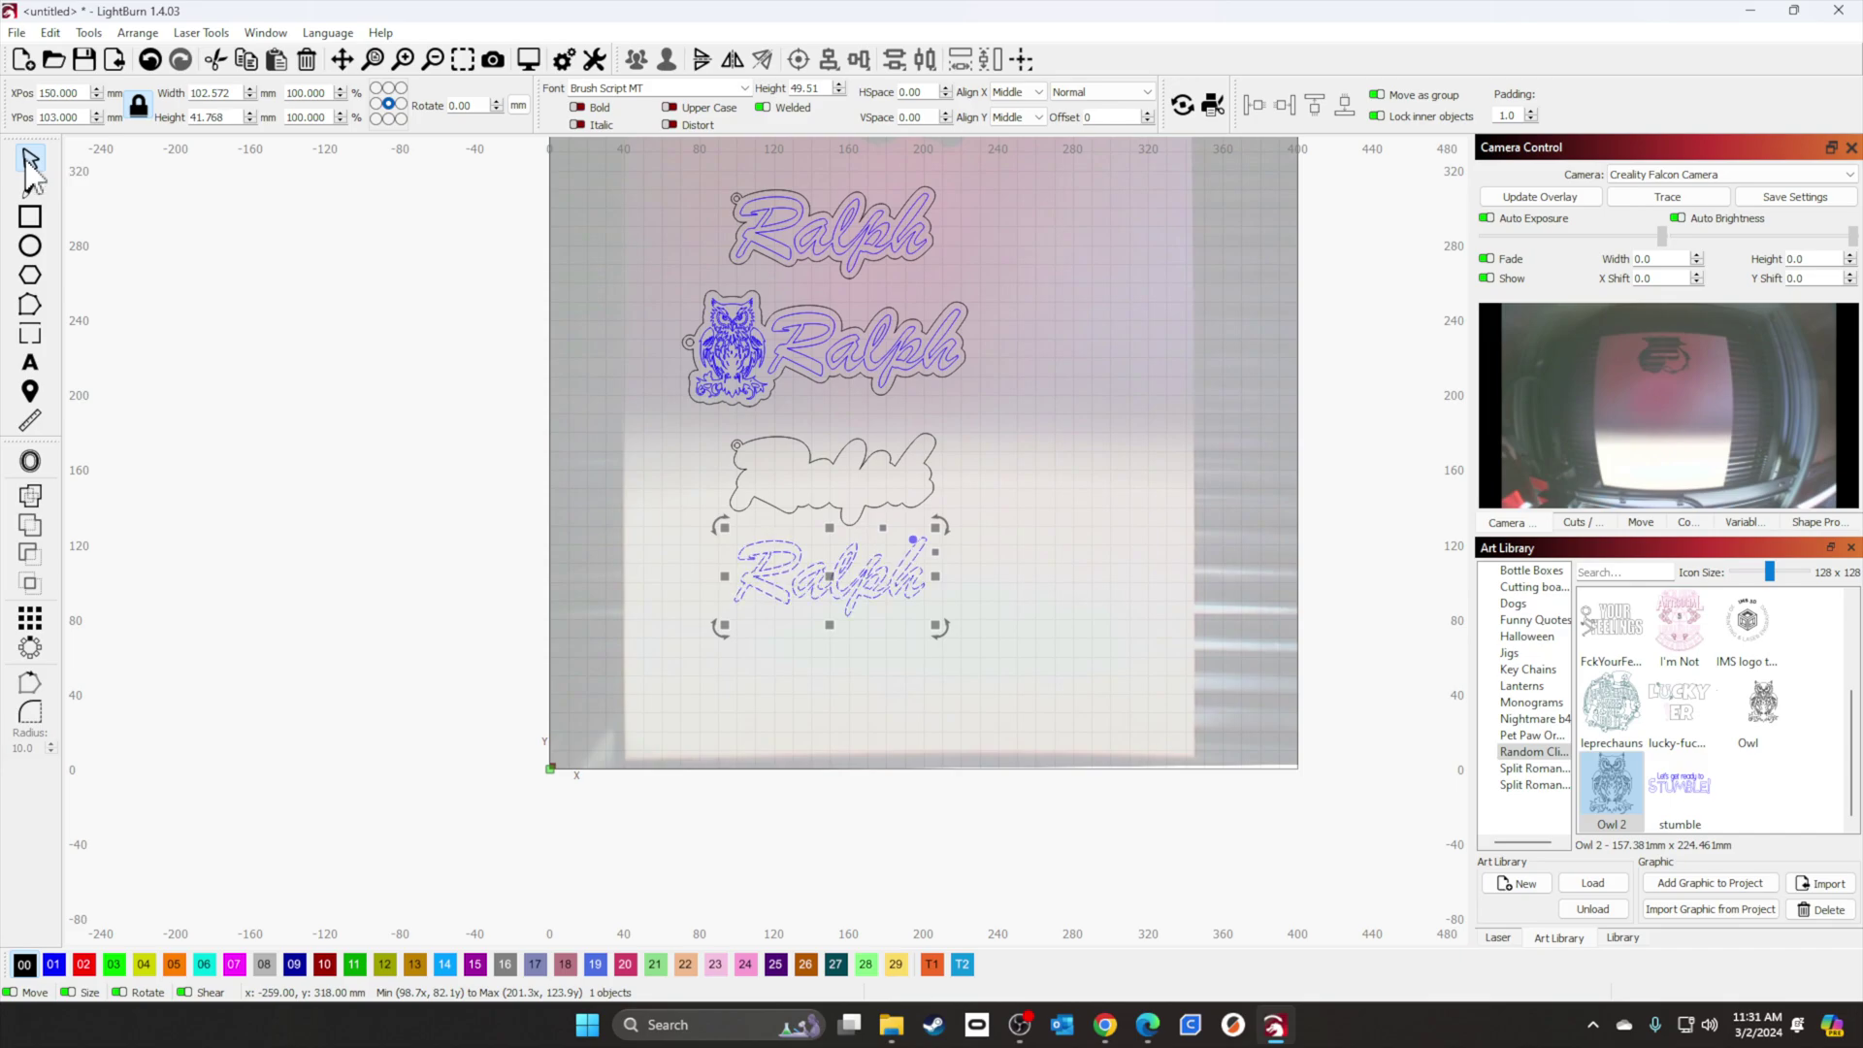
{"action": "left_click_drag", "start_coordinate": [845, 612], "coordinate": [767, 730]}
{"action": "left_click_drag", "start_coordinate": [834, 490], "coordinate": [971, 741]}
Step: Set the owl-Ralph and Ralph keychains side by side on top and nudge the border up
{"action": "left_click", "coordinate": [856, 416]}
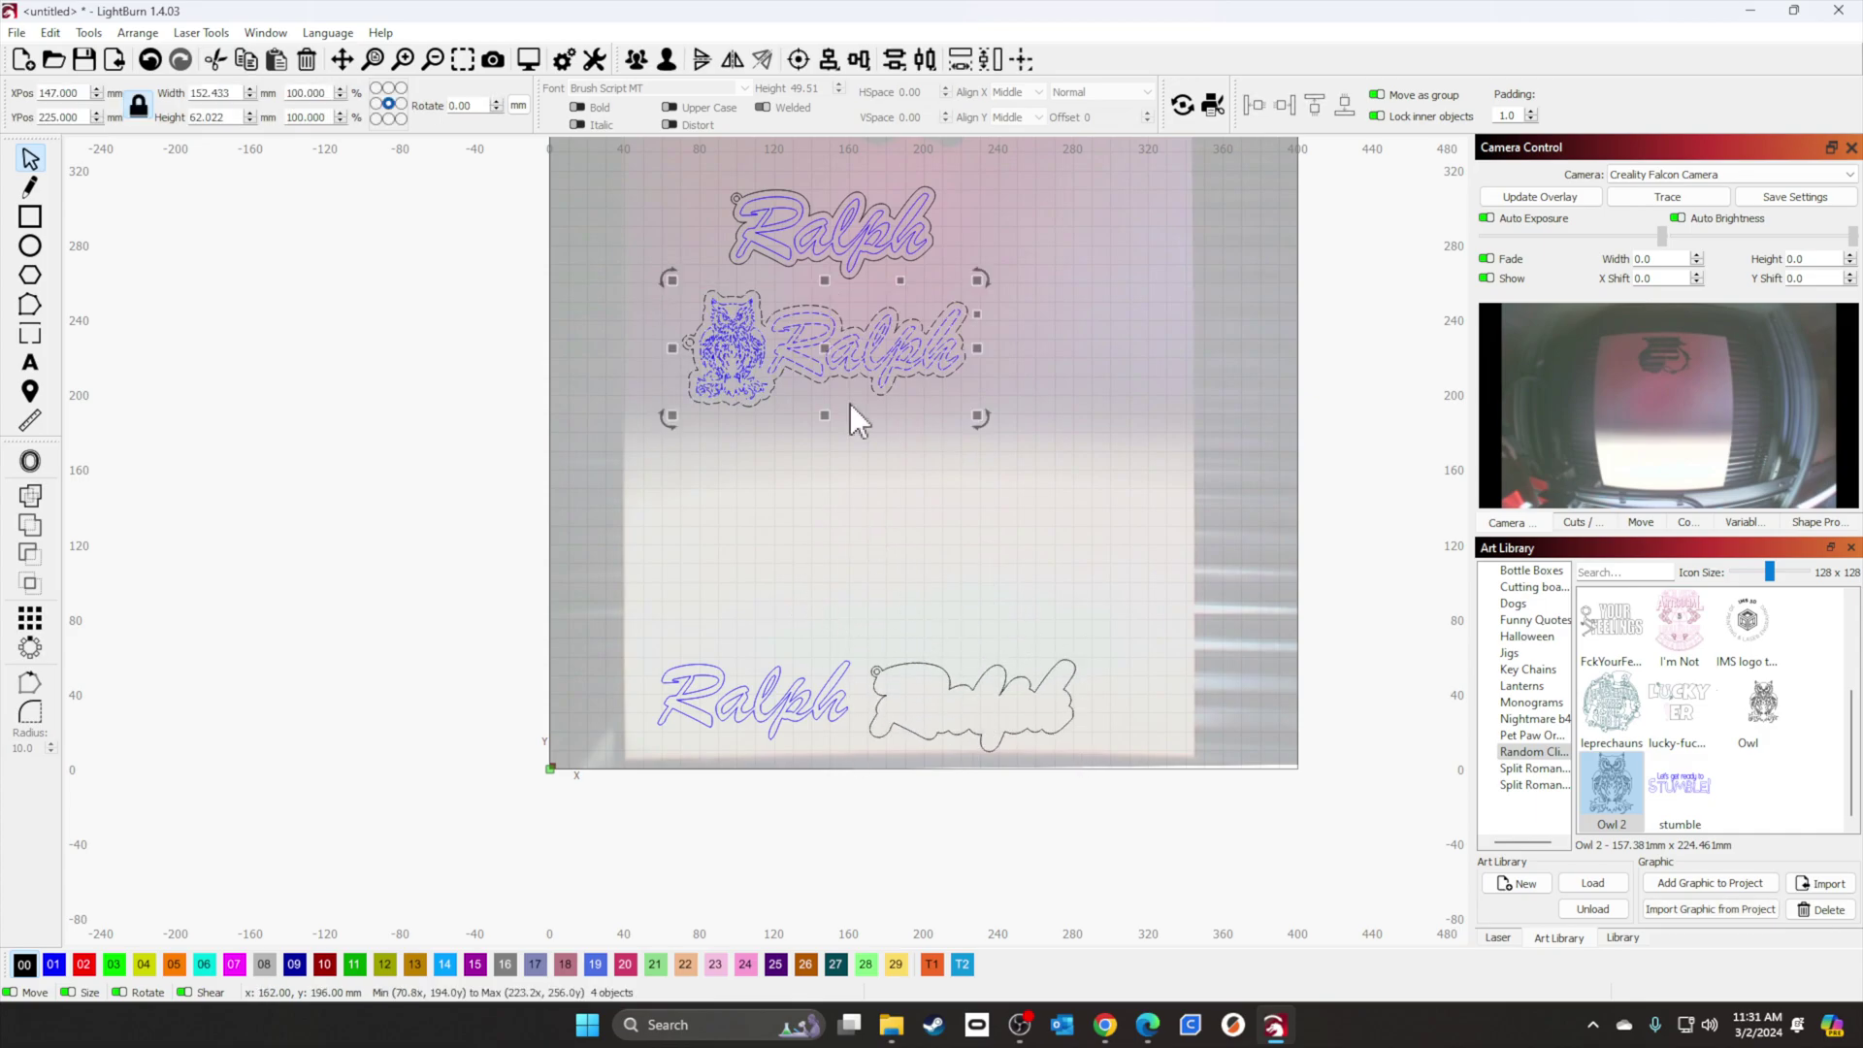
{"action": "left_click_drag", "start_coordinate": [832, 371], "coordinate": [793, 607]}
{"action": "left_click_drag", "start_coordinate": [848, 233], "coordinate": [1064, 596]}
{"action": "scroll", "coordinate": [1087, 572], "scroll_direction": "down", "scroll_amount": 2}
{"action": "scroll", "coordinate": [1055, 594], "scroll_direction": "up", "scroll_amount": 2}
{"action": "left_click_drag", "start_coordinate": [933, 534], "coordinate": [933, 513]}
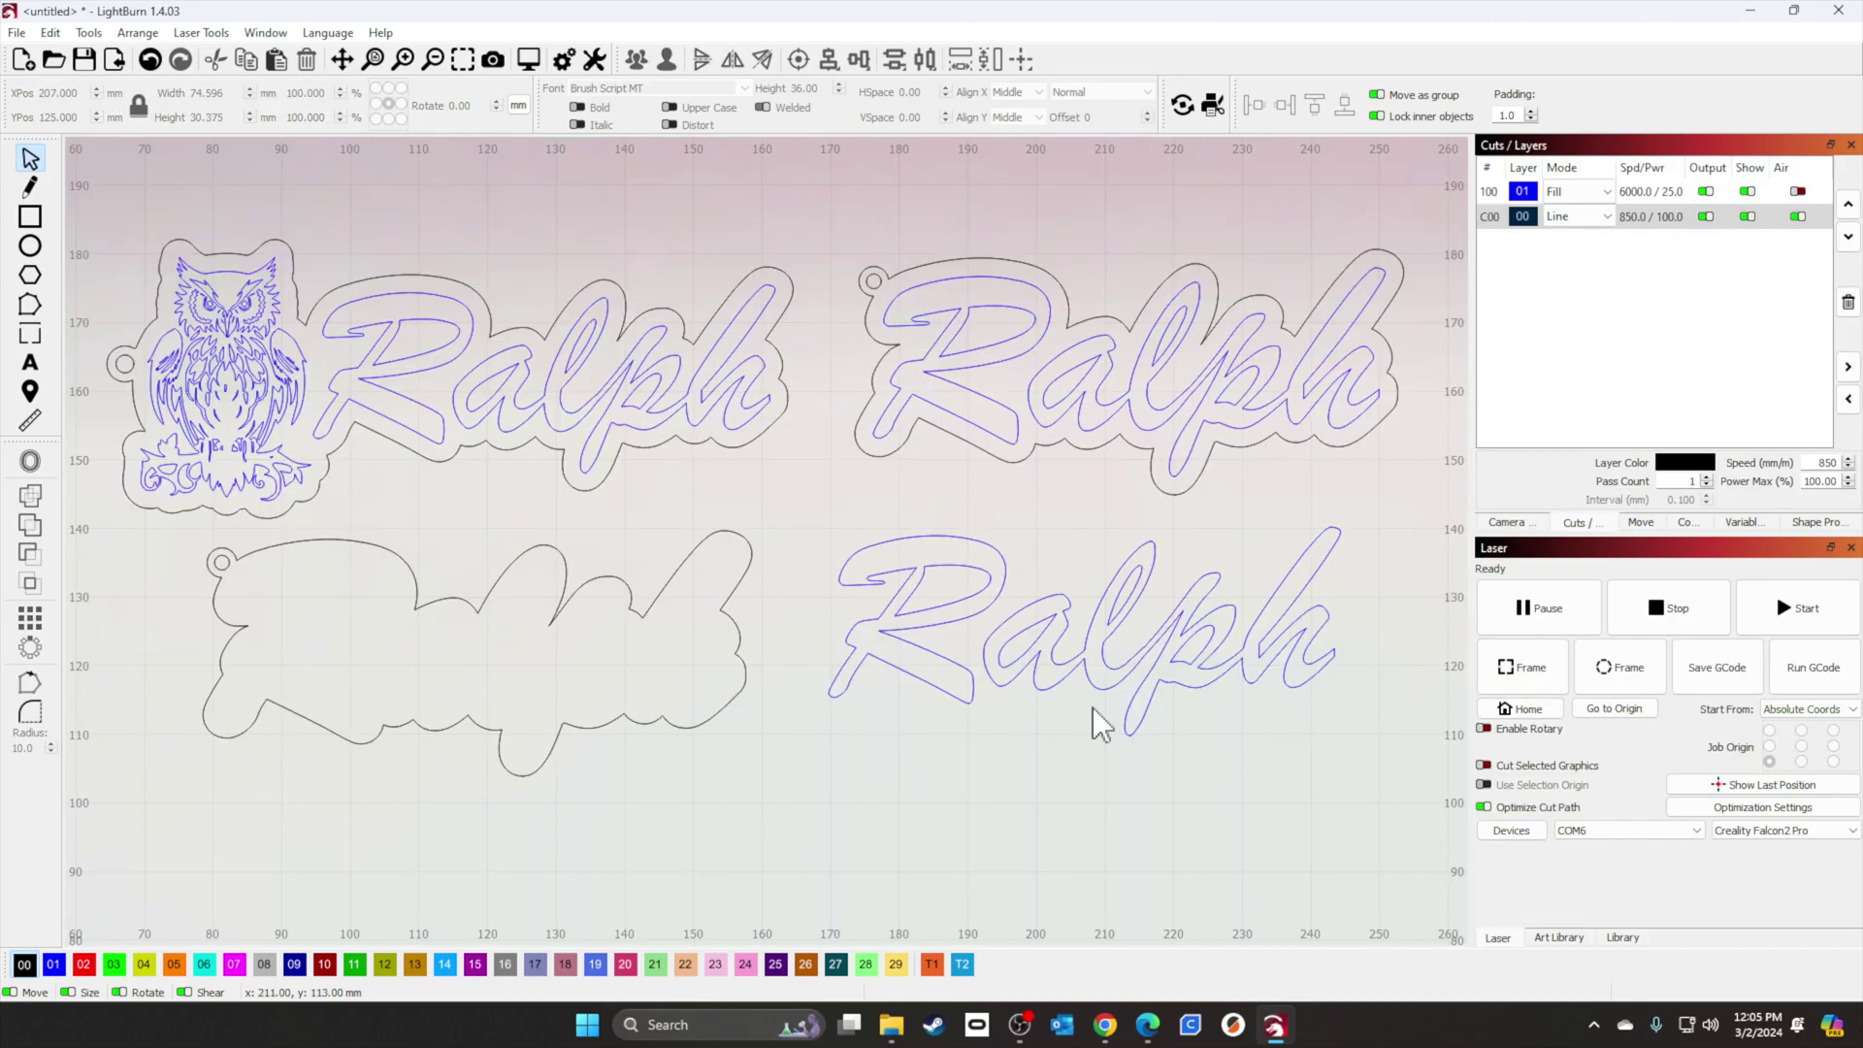
Step: Put the loose Ralph lettering on the black 00 line-cut layer
{"action": "left_click", "coordinate": [1048, 617]}
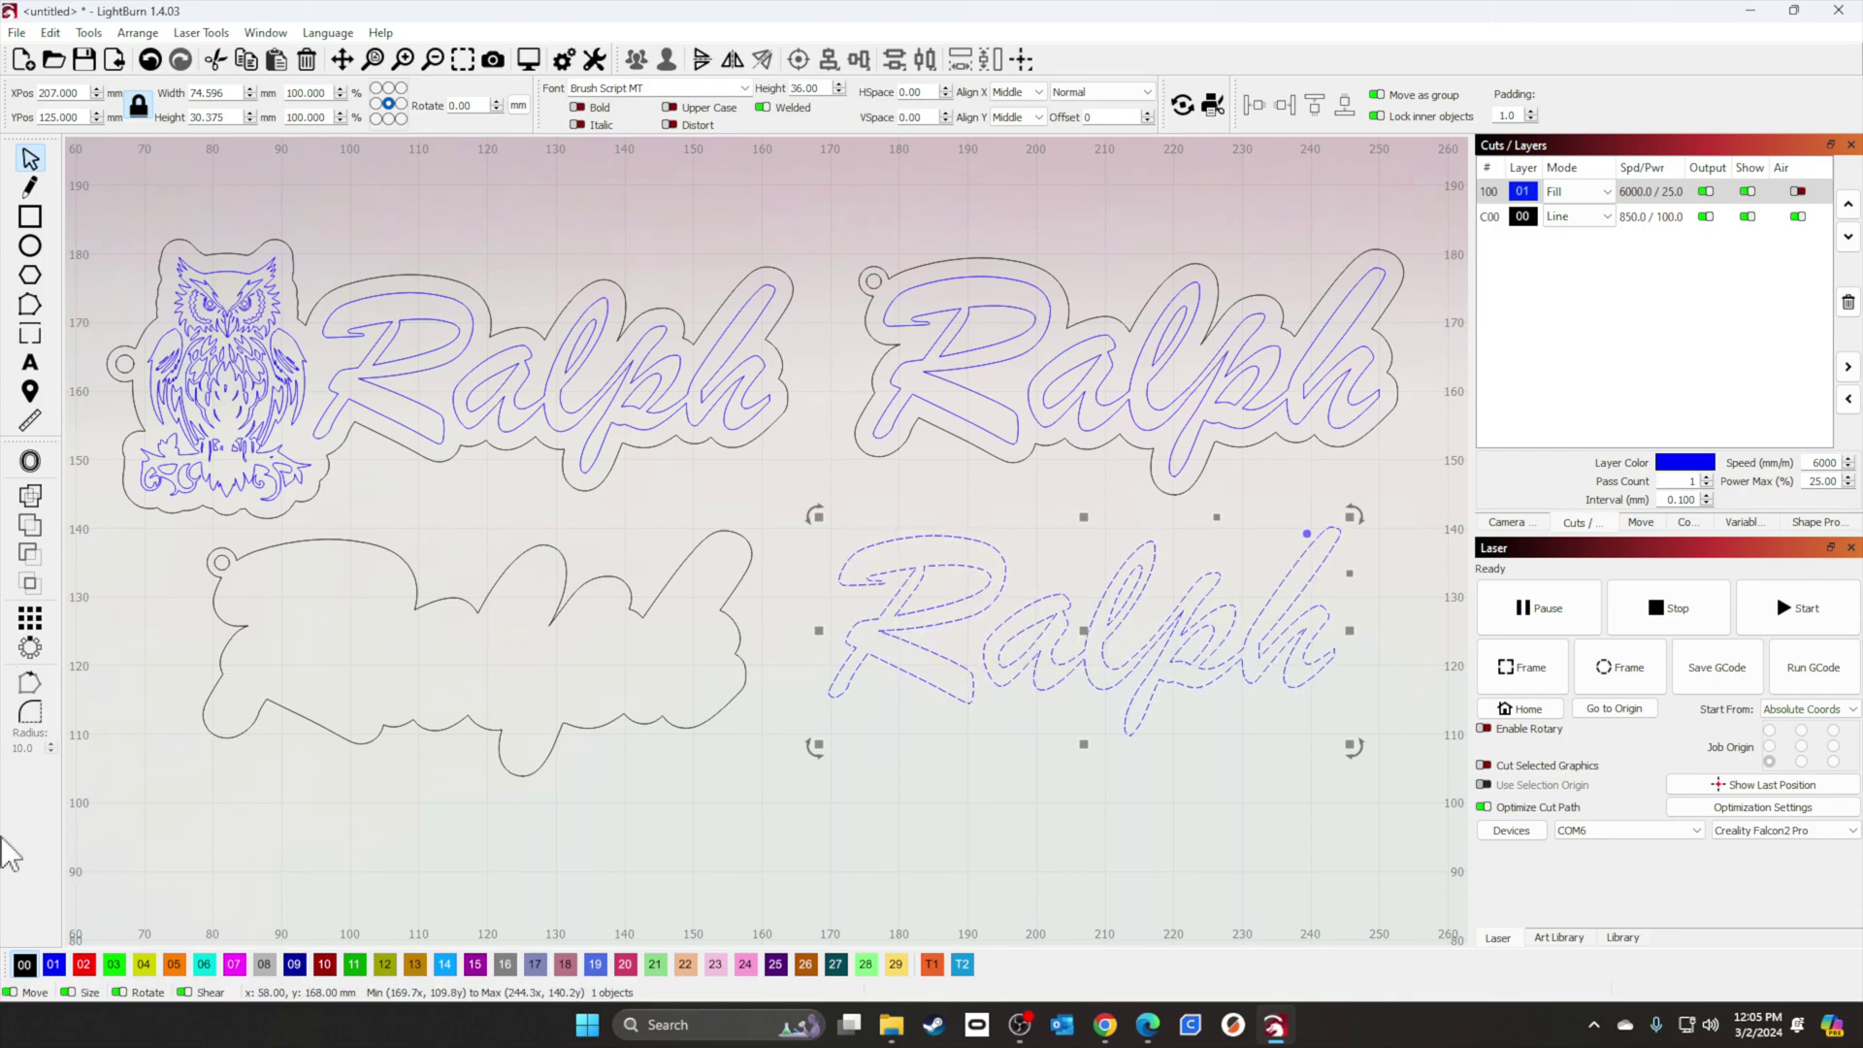
{"action": "left_click", "coordinate": [26, 965]}
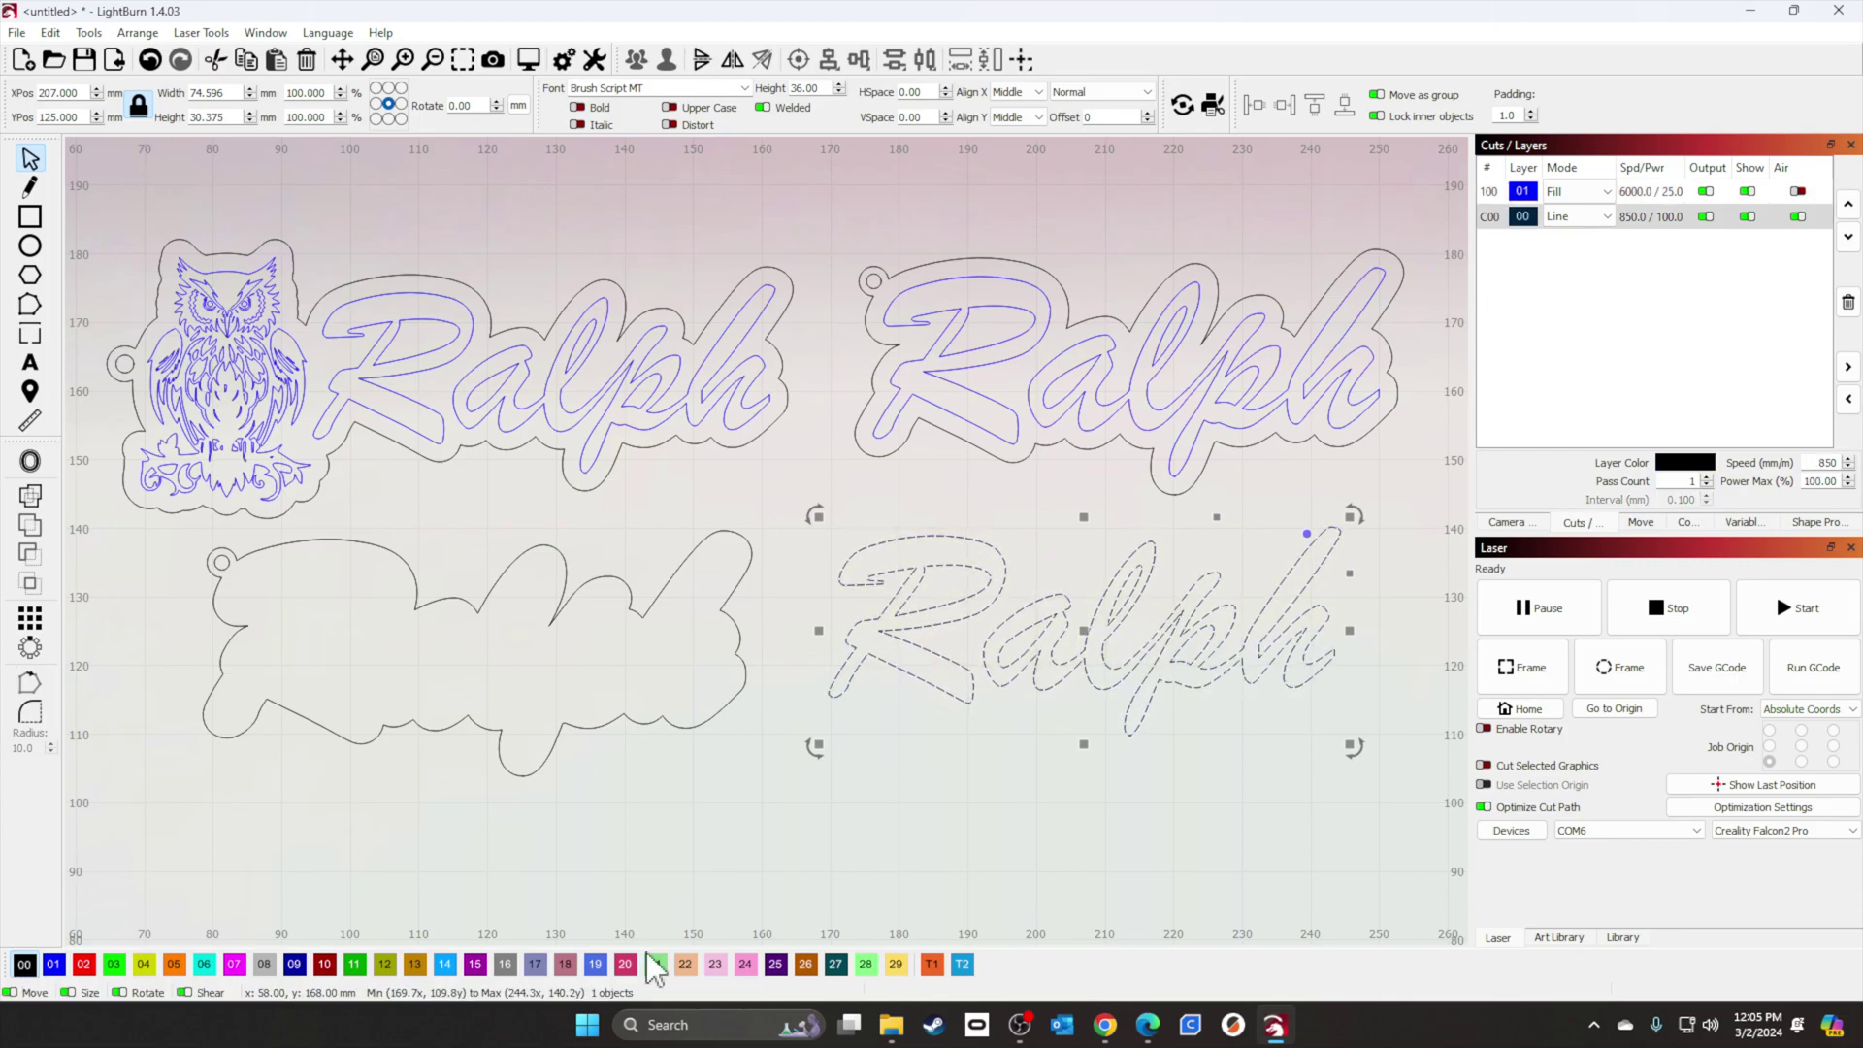
{"action": "left_click", "coordinate": [1103, 869]}
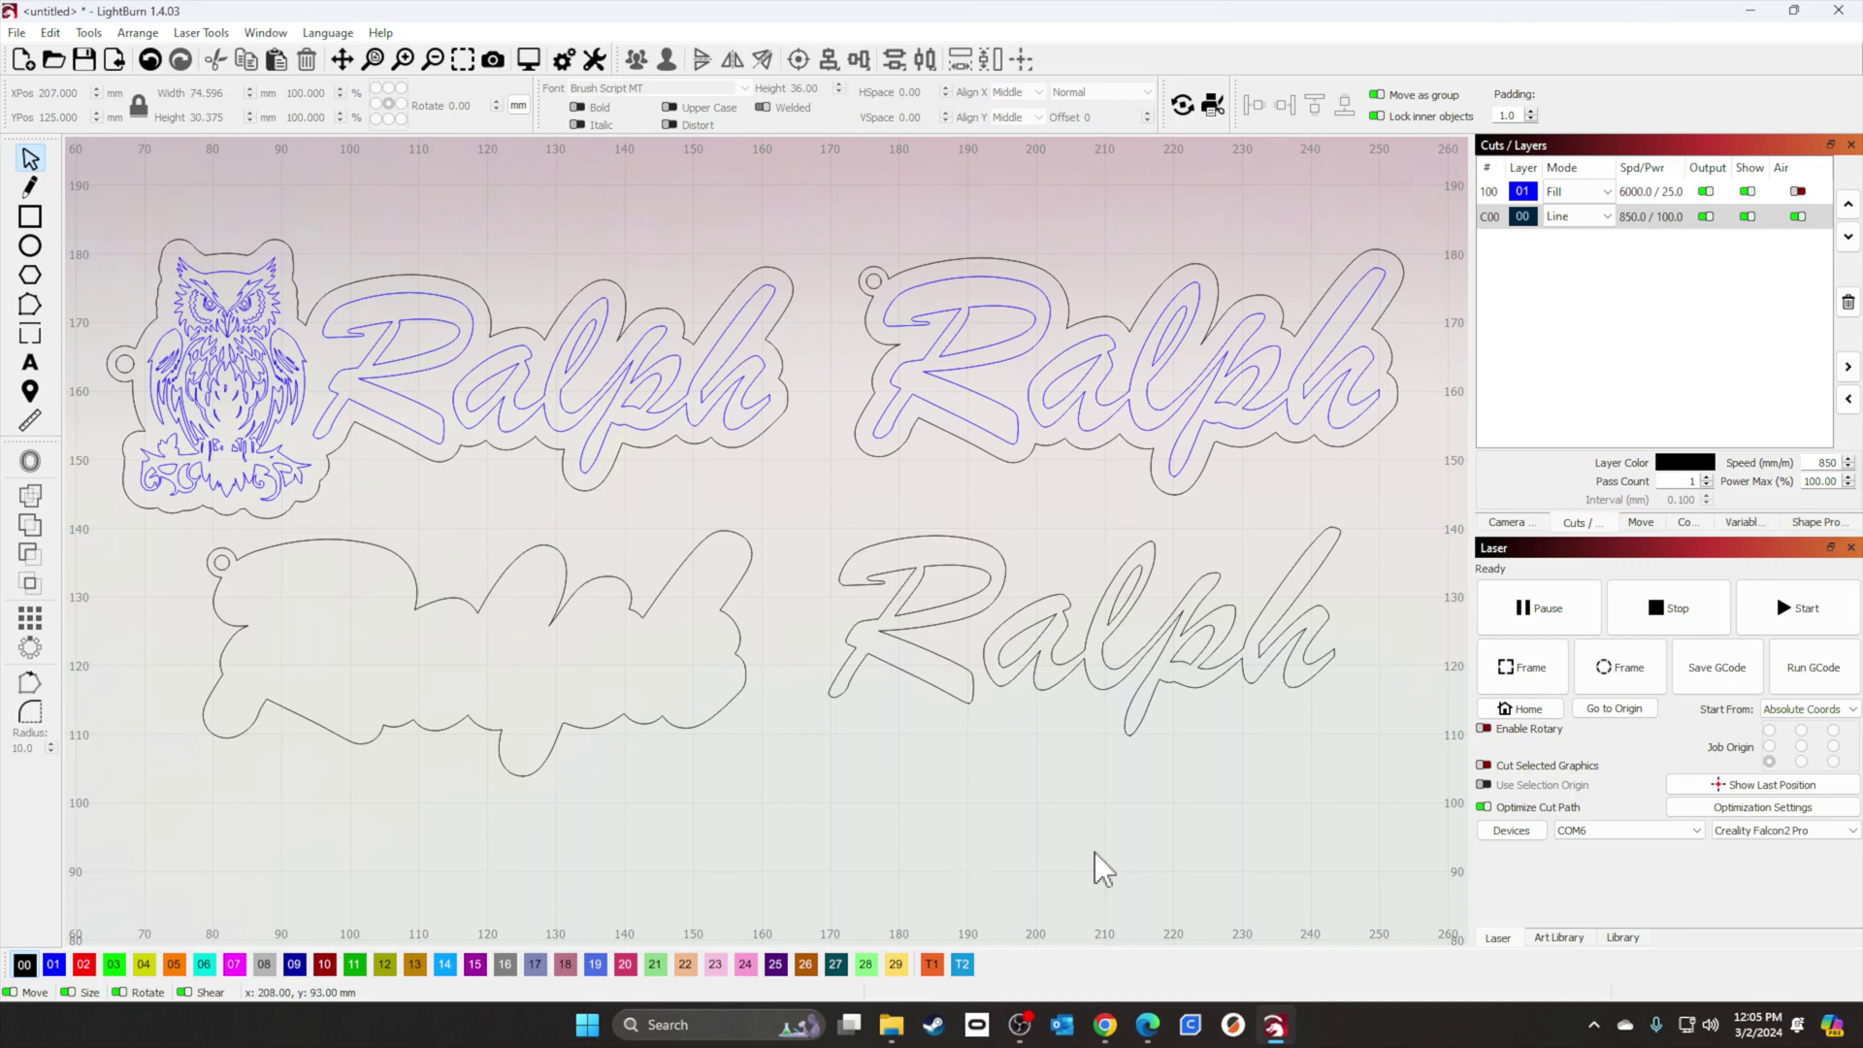